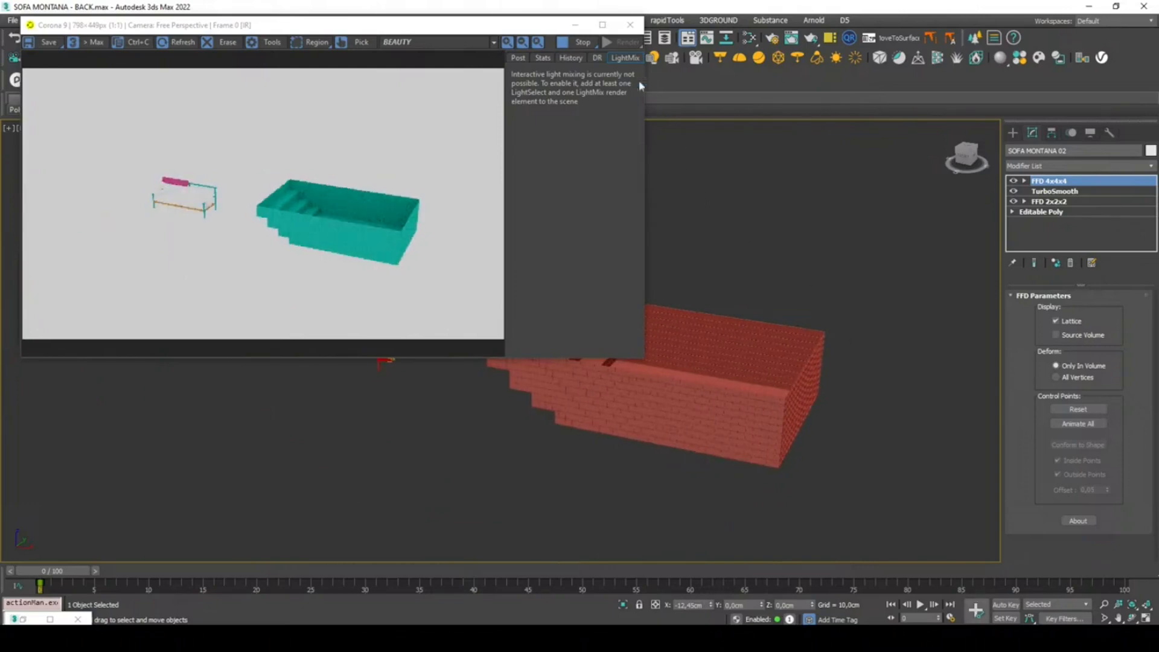
# - Close the render window, select all the pool pieces and isolate them from the sofa
pyautogui.click(630, 25)
pyautogui.moveTo(635, 286); pyautogui.dragTo(555, 261, button='middle')
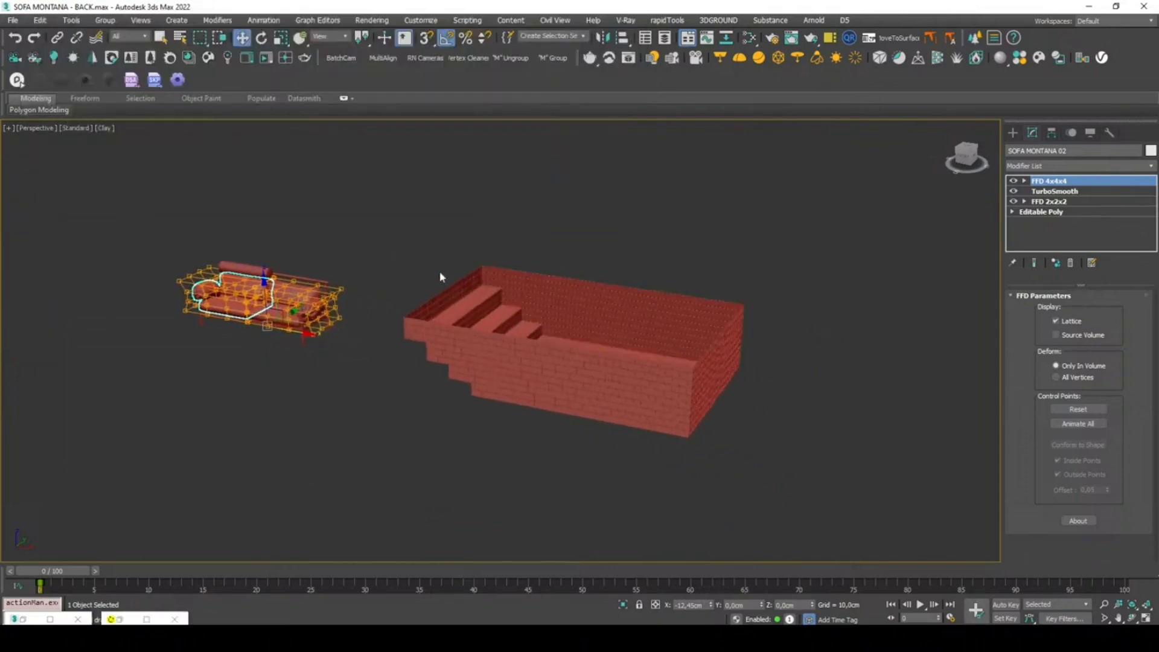
pyautogui.moveTo(805, 522); pyautogui.dragTo(737, 498)
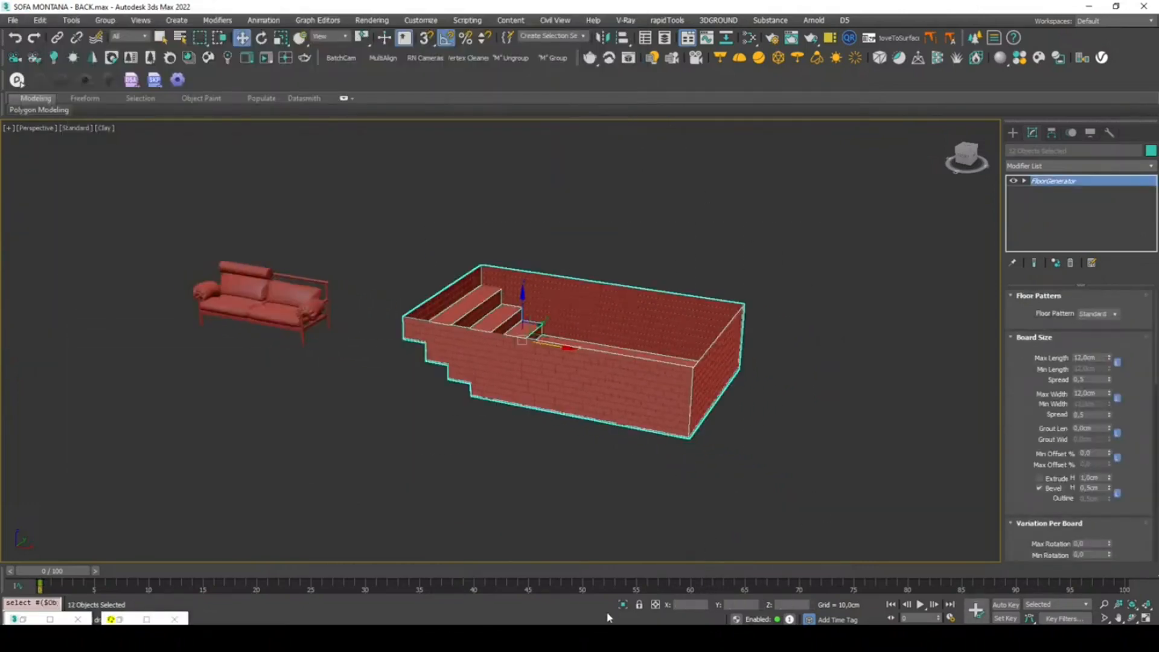
pyautogui.press('z')
pyautogui.scroll(-5, 706, 386)
pyautogui.scroll(3, 733, 397)
pyautogui.keyDown('alt'); pyautogui.moveTo(733, 397); pyautogui.dragTo(624, 261, button='middle'); pyautogui.keyUp('alt')
pyautogui.click(544, 258)
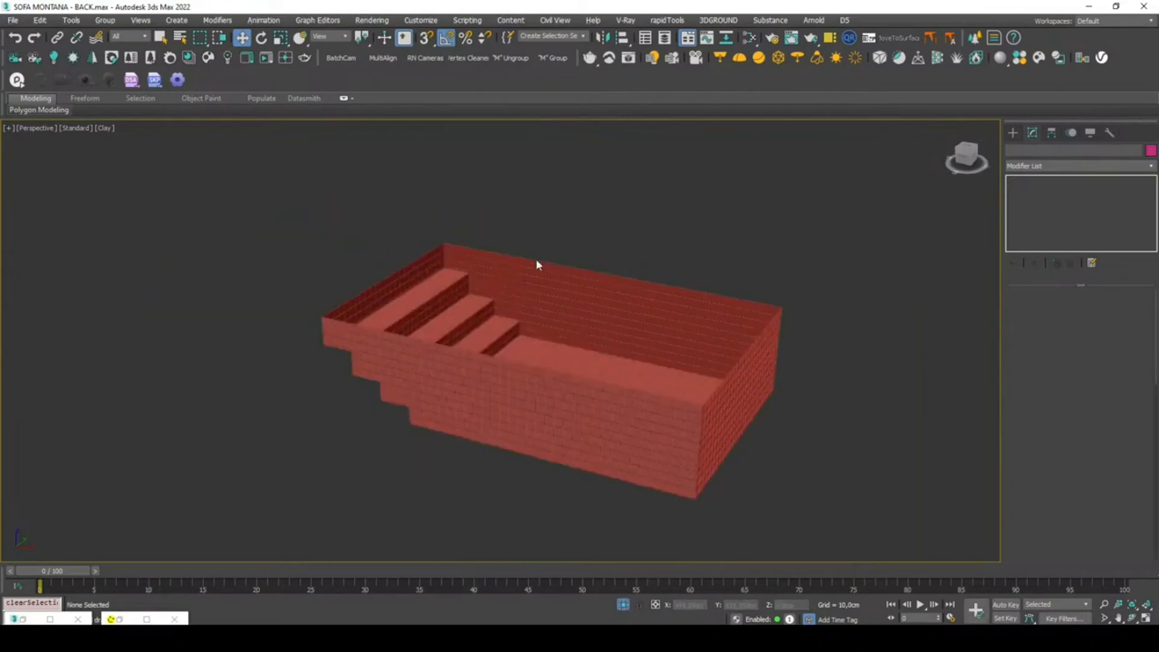
# - Group all the pool's wall, step and floor pieces, keeping the suggested group name
pyautogui.click(387, 295)
pyautogui.moveTo(789, 176); pyautogui.dragTo(373, 463)
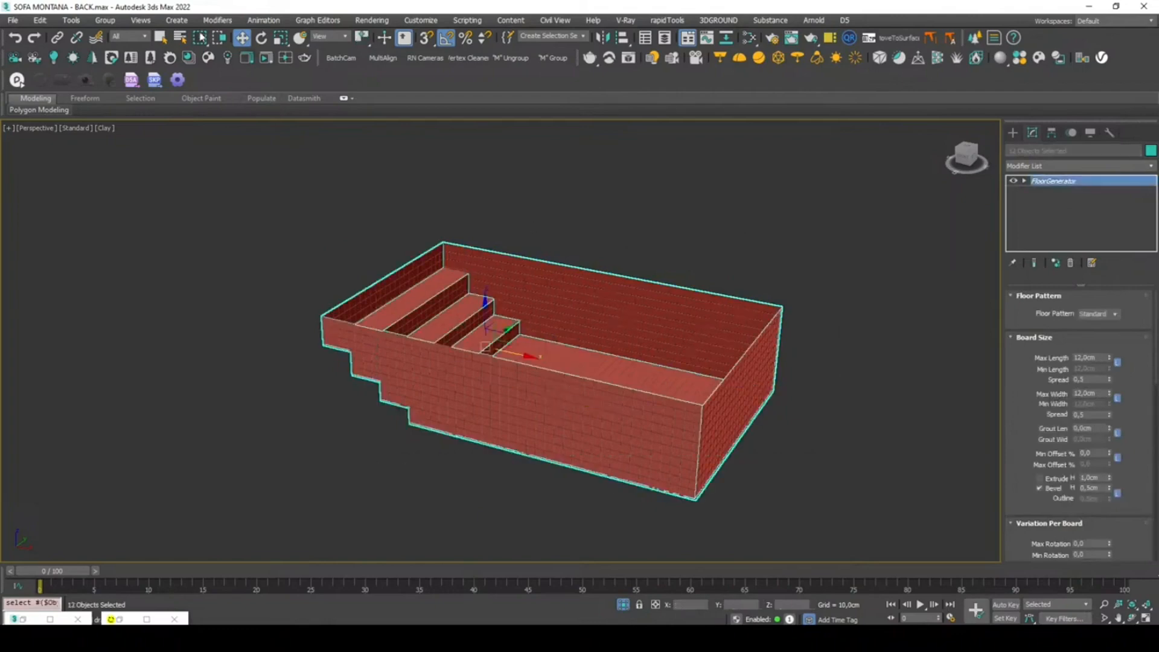
pyautogui.click(105, 20)
pyautogui.click(116, 35)
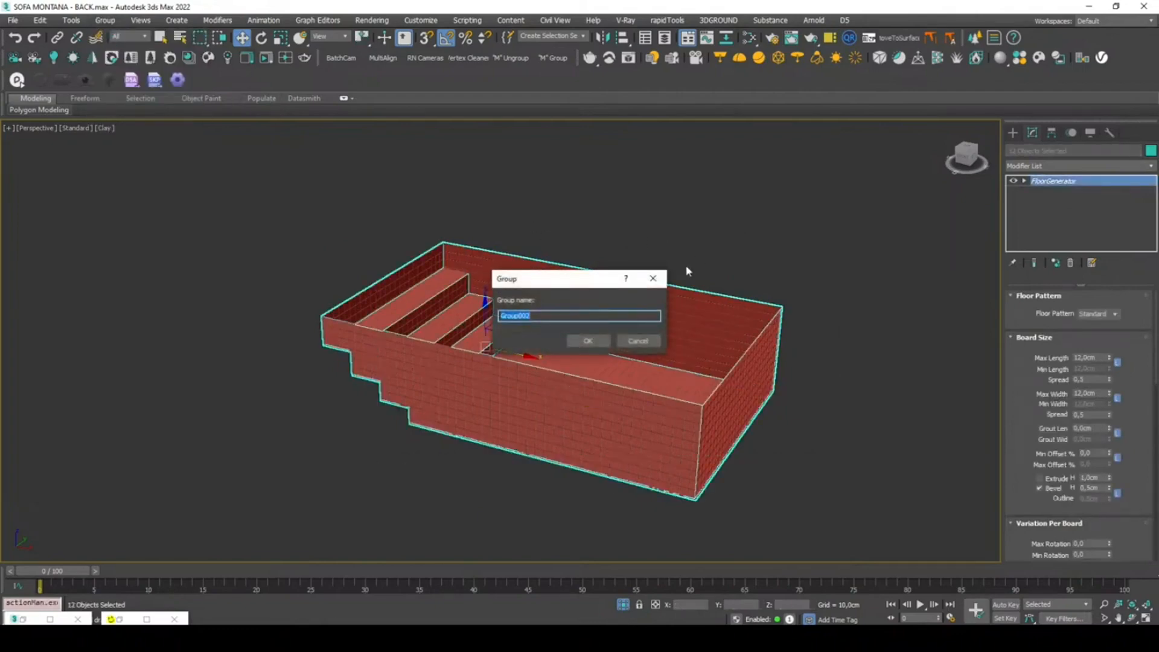
pyautogui.click(587, 341)
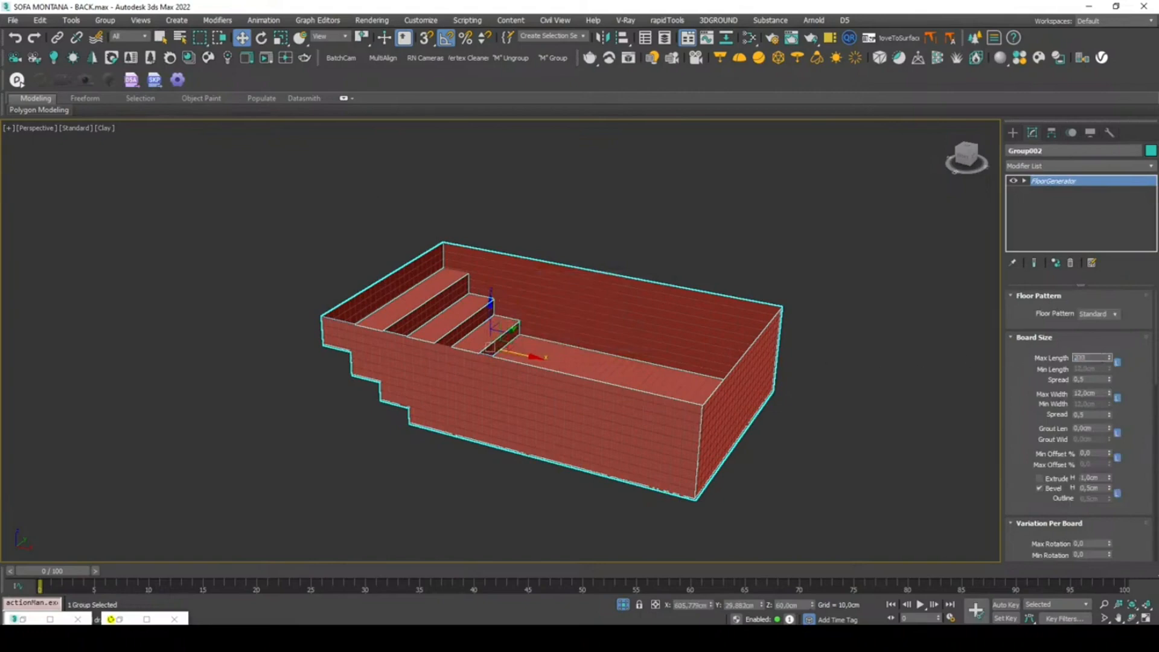
# - Set the pool group's FloorGenerator board size to 20 cm maximum length and 20 cm maximum width
pyautogui.press('Return')
pyautogui.click(1093, 394)
pyautogui.write('20')
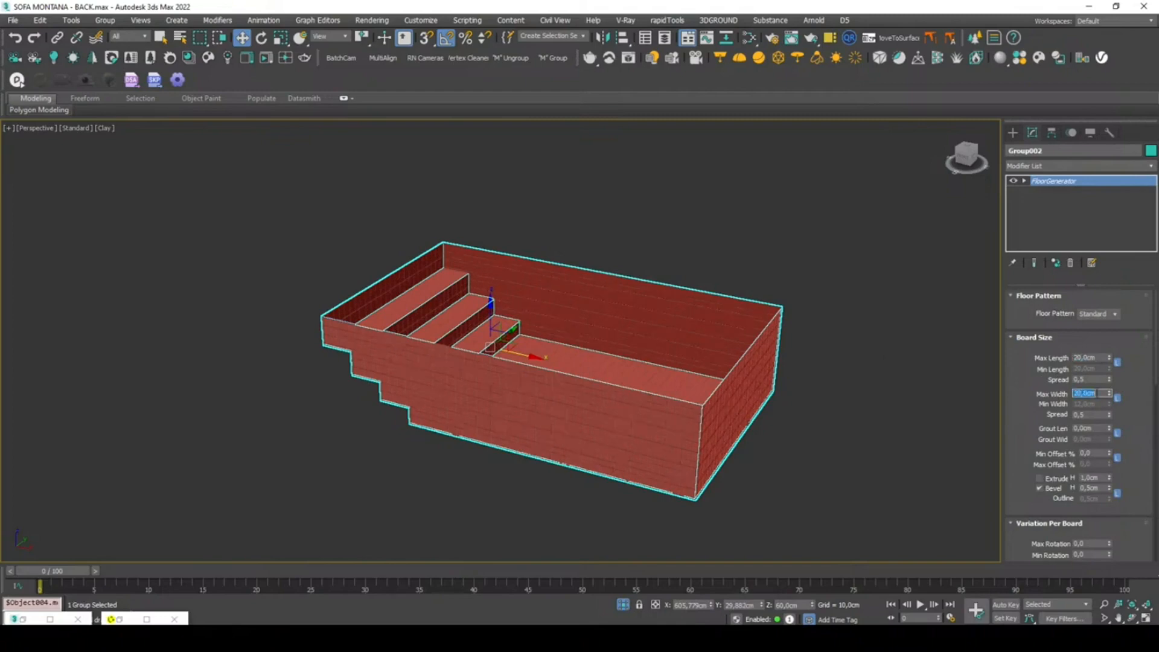
pyautogui.scroll(3, 667, 277)
pyautogui.click(687, 236)
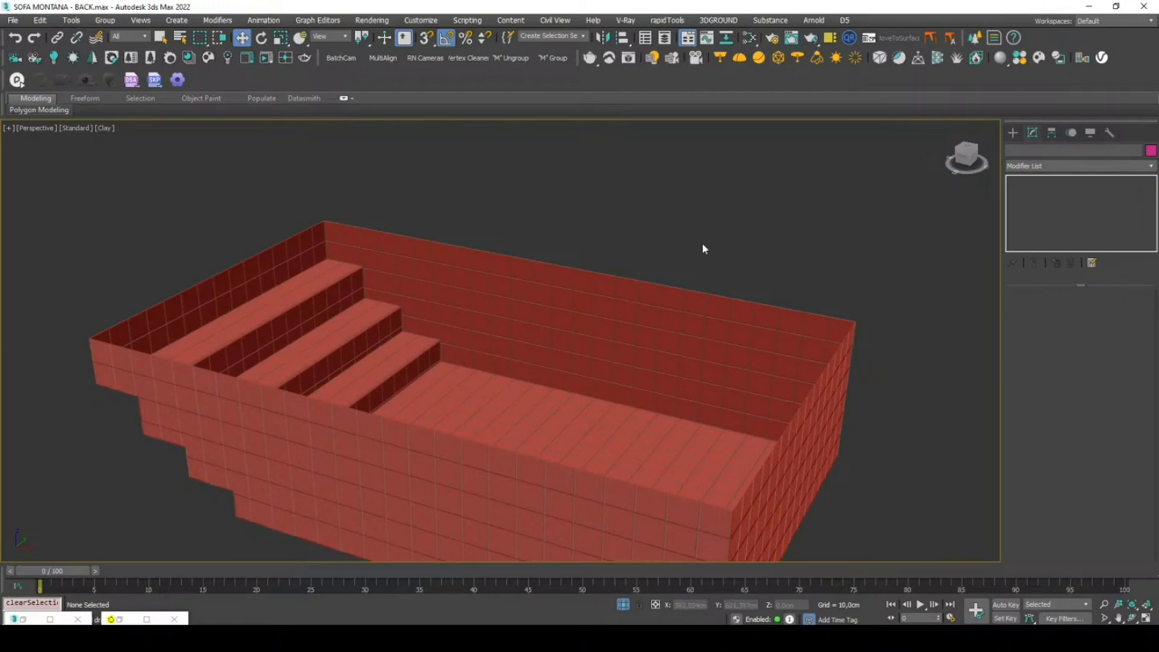
# - Show the pool in the Corona interactive render and widen the Slate Material Editor around the CoronaMultiMap node
pyautogui.click(540, 279)
pyautogui.click(156, 551)
pyautogui.click(119, 620)
pyautogui.moveTo(743, 323); pyautogui.dragTo(773, 263, button='middle')
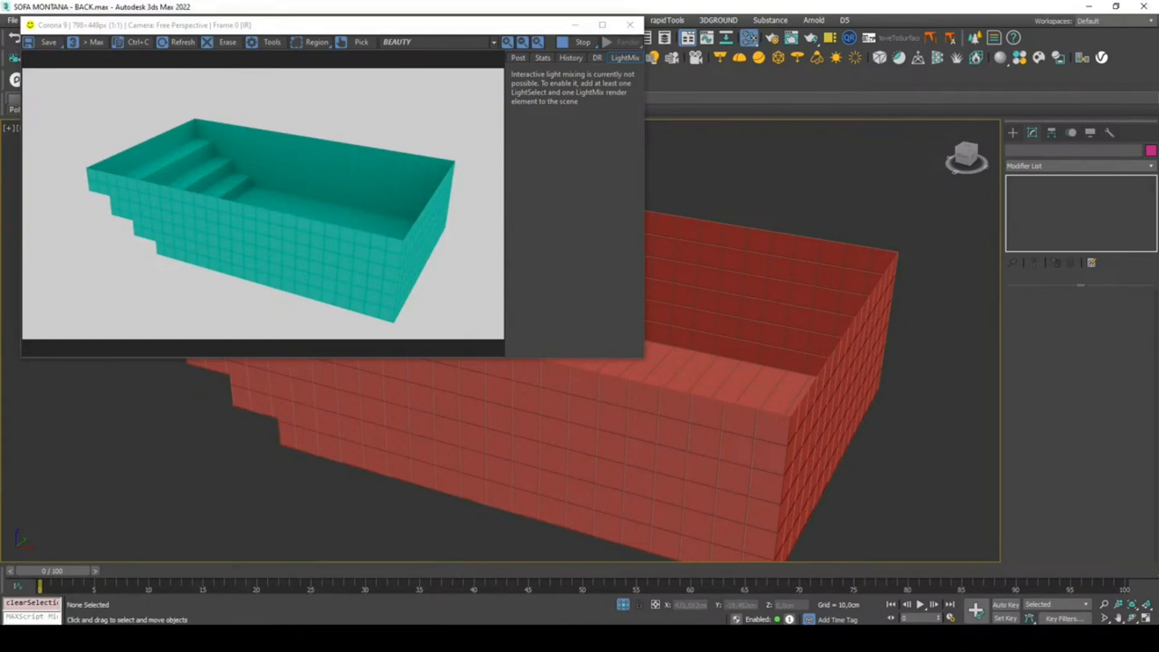
pyautogui.moveTo(725, 0); pyautogui.dragTo(519, 16)
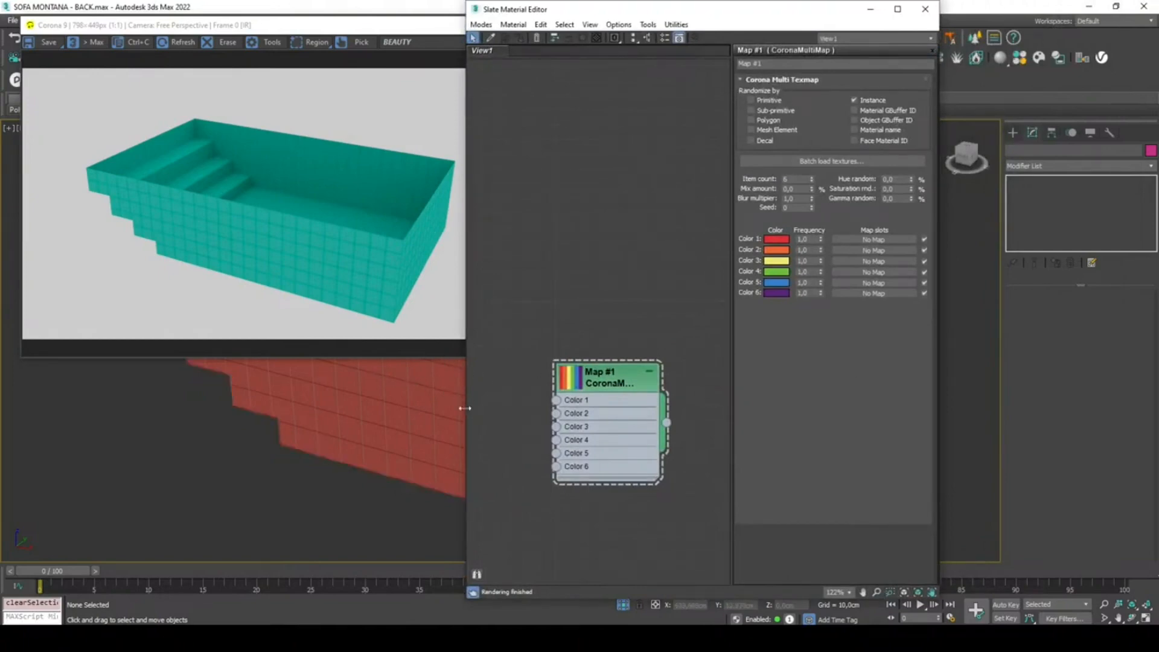
pyautogui.moveTo(462, 410); pyautogui.dragTo(325, 410)
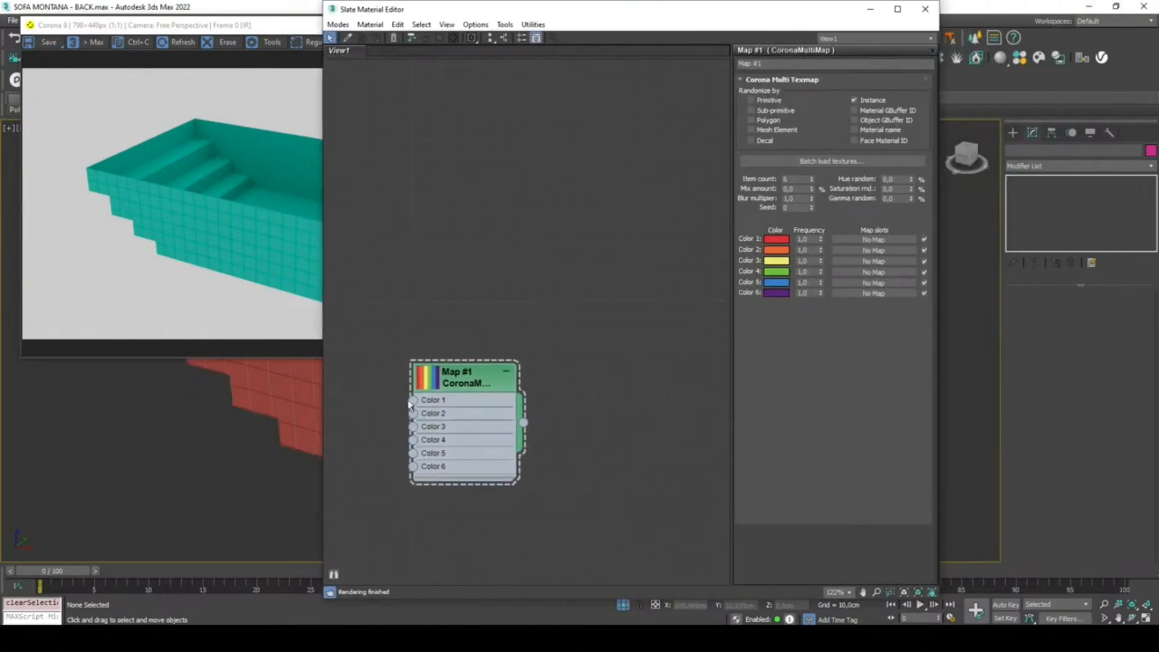
# - Add a Corona Legacy material to the node view and place the CoronaMultiMap node beside its inputs
pyautogui.rightClick(703, 271)
pyautogui.moveTo(733, 292)
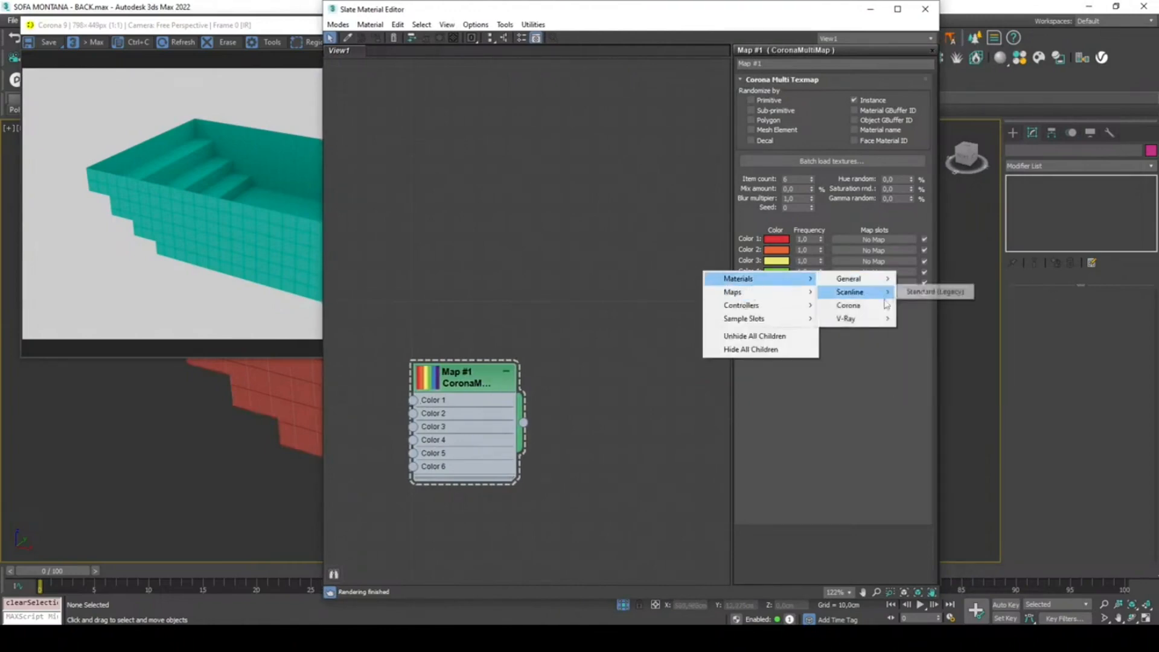
pyautogui.moveTo(858, 305)
pyautogui.click(939, 340)
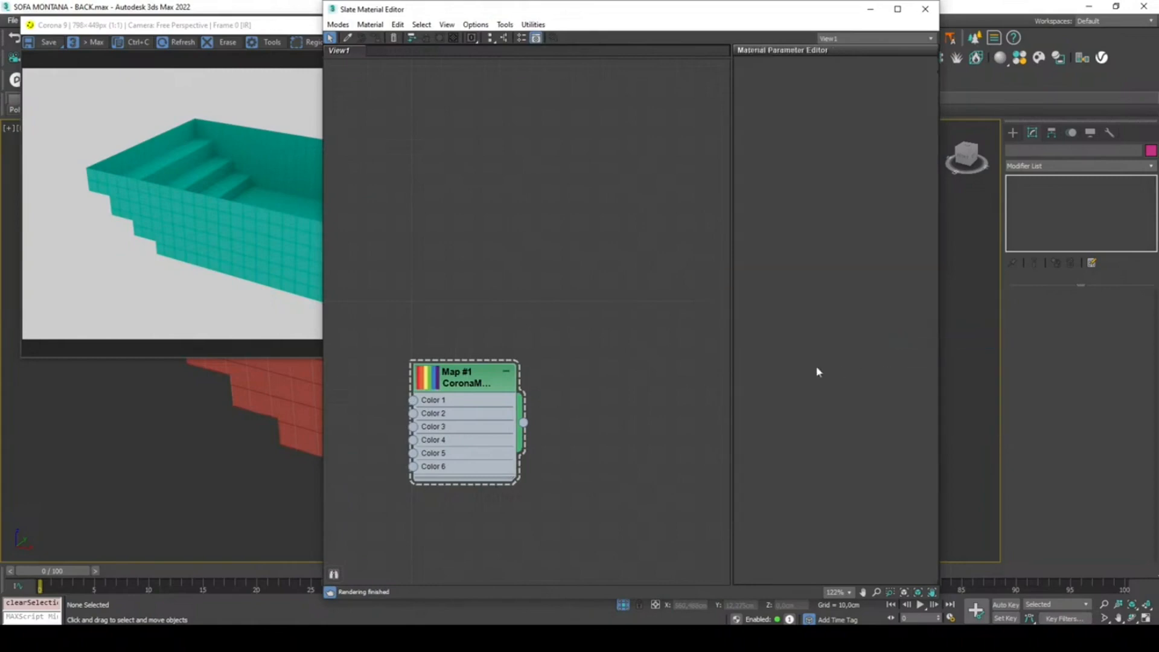
pyautogui.moveTo(624, 355); pyautogui.dragTo(575, 284, button='middle')
pyautogui.click(462, 327)
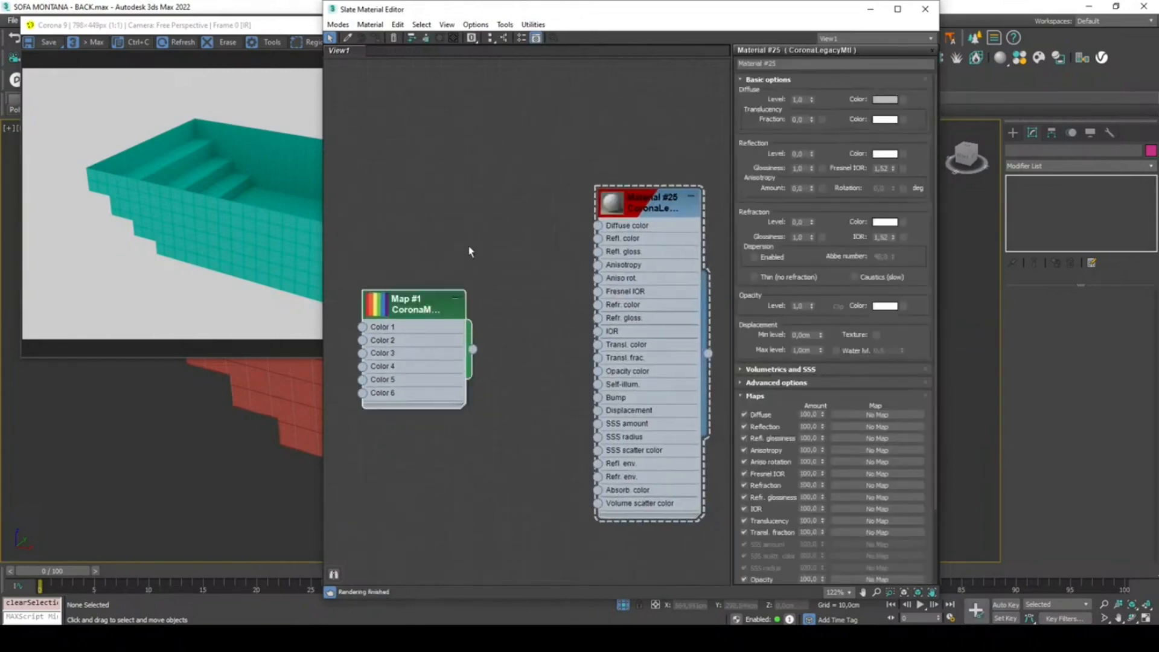
pyautogui.moveTo(459, 329); pyautogui.dragTo(492, 233)
# - Load the six ATLANTISGN20X20 tile images from the zip folder as Bitmap nodes around the CoronaMultiMap
pyautogui.click(236, 431)
pyautogui.moveTo(235, 431); pyautogui.dragTo(160, 481, button='middle')
pyautogui.moveTo(284, 499); pyautogui.dragTo(159, 527, button='middle')
pyautogui.moveTo(461, 347); pyautogui.dragTo(506, 348, button='middle')
pyautogui.moveTo(460, 451); pyautogui.dragTo(483, 449, button='middle')
pyautogui.click(250, 638)
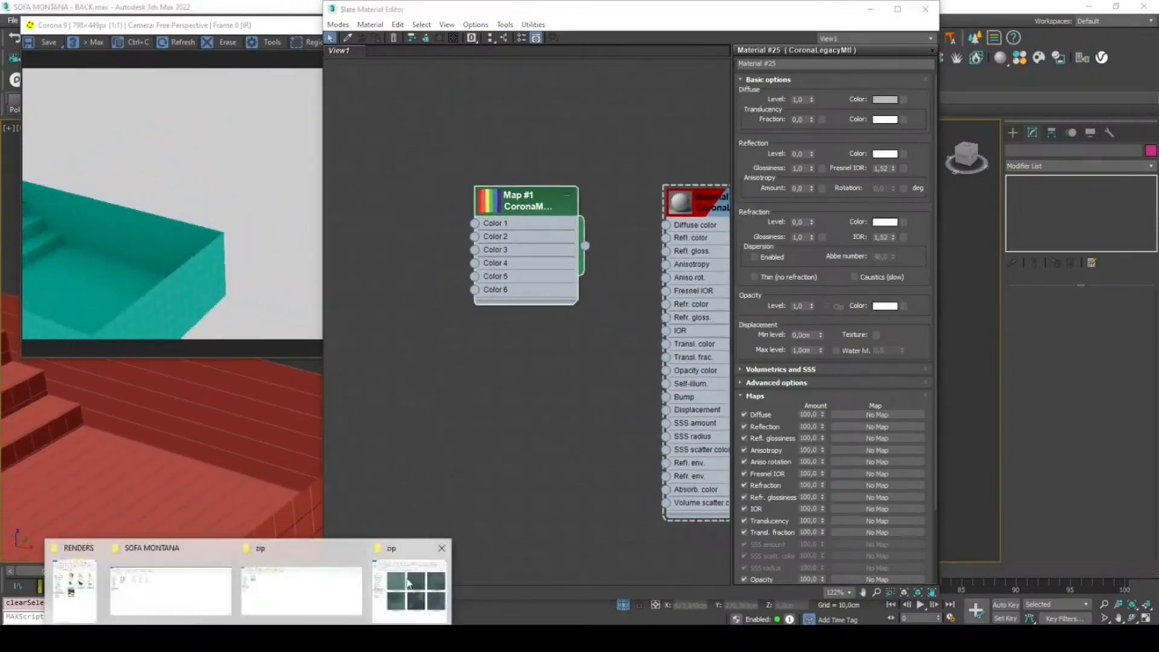
pyautogui.click(416, 571)
pyautogui.moveTo(579, 36); pyautogui.dragTo(1057, 81)
pyautogui.moveTo(831, 263); pyautogui.dragTo(394, 237)
pyautogui.moveTo(966, 272); pyautogui.dragTo(411, 334)
pyautogui.moveTo(1127, 263); pyautogui.dragTo(439, 432)
pyautogui.moveTo(848, 450); pyautogui.dragTo(413, 523)
pyautogui.moveTo(1000, 462); pyautogui.dragTo(407, 96)
pyautogui.moveTo(1114, 410); pyautogui.dragTo(385, 171)
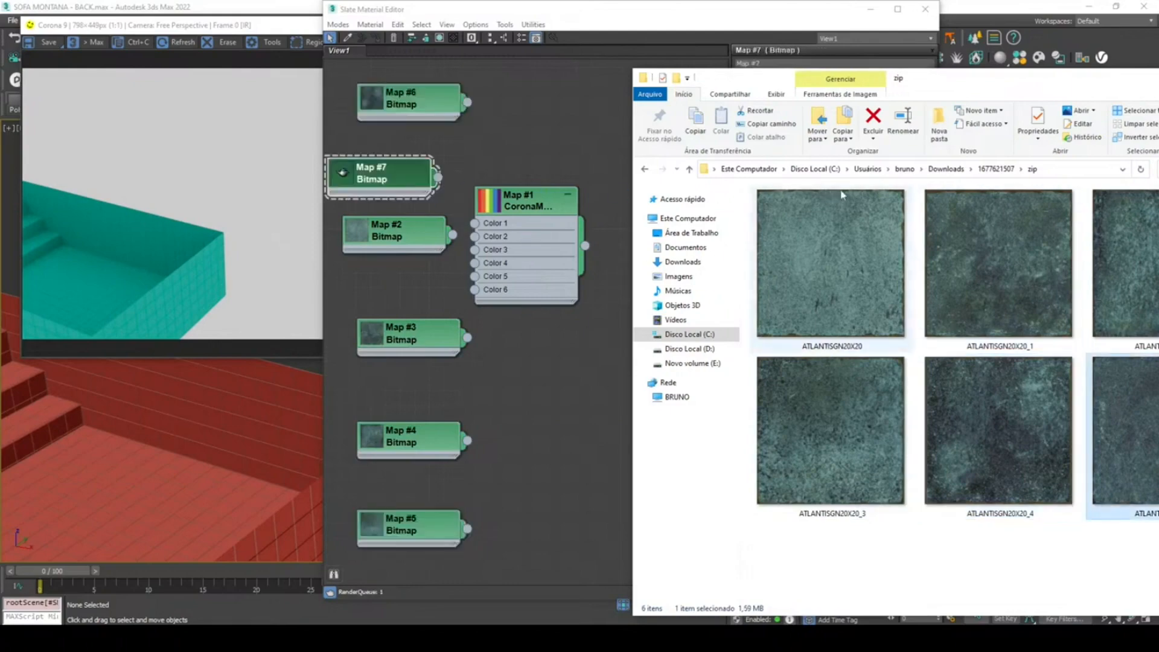
pyautogui.moveTo(1110, 90); pyautogui.dragTo(760, 95)
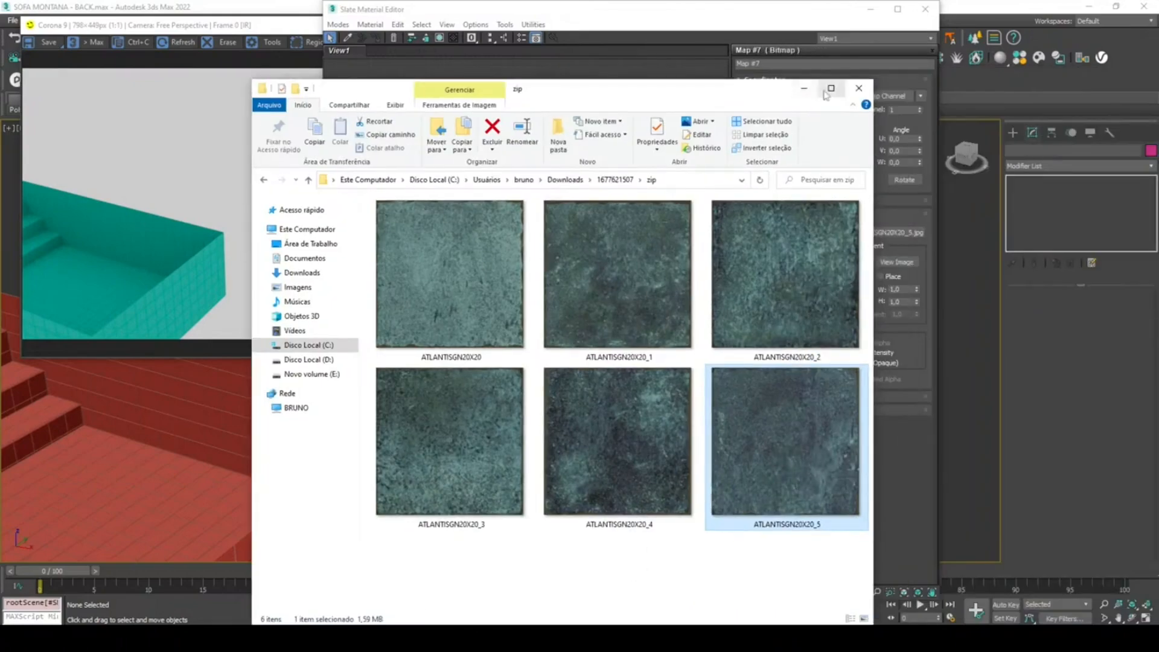
pyautogui.click(802, 85)
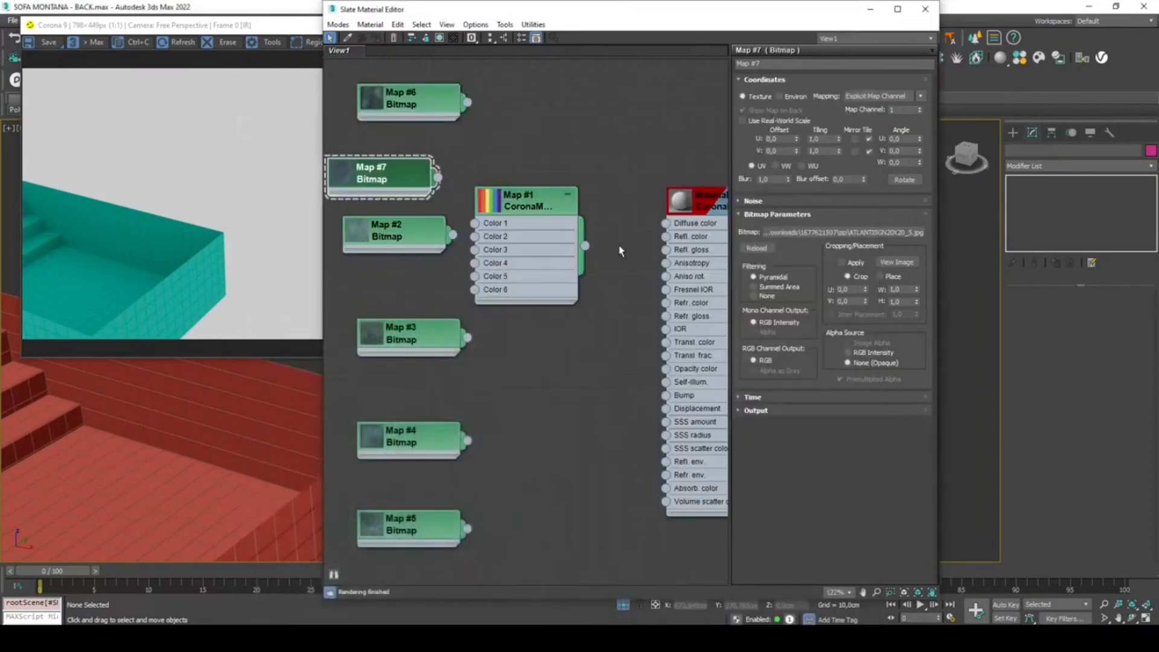
# - Select the pool group and assign the new Corona Legacy material to it
pyautogui.scroll(-2, 578, 214)
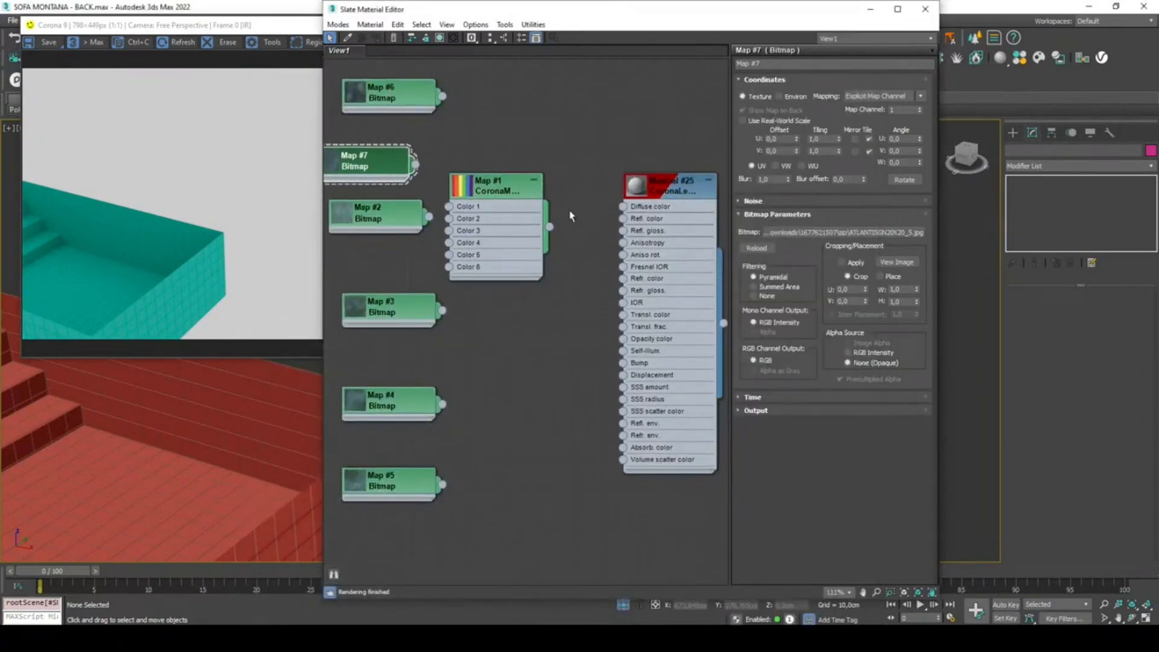
pyautogui.keyDown('alt'); pyautogui.moveTo(147, 430); pyautogui.dragTo(302, 483, button='middle'); pyautogui.keyUp('alt')
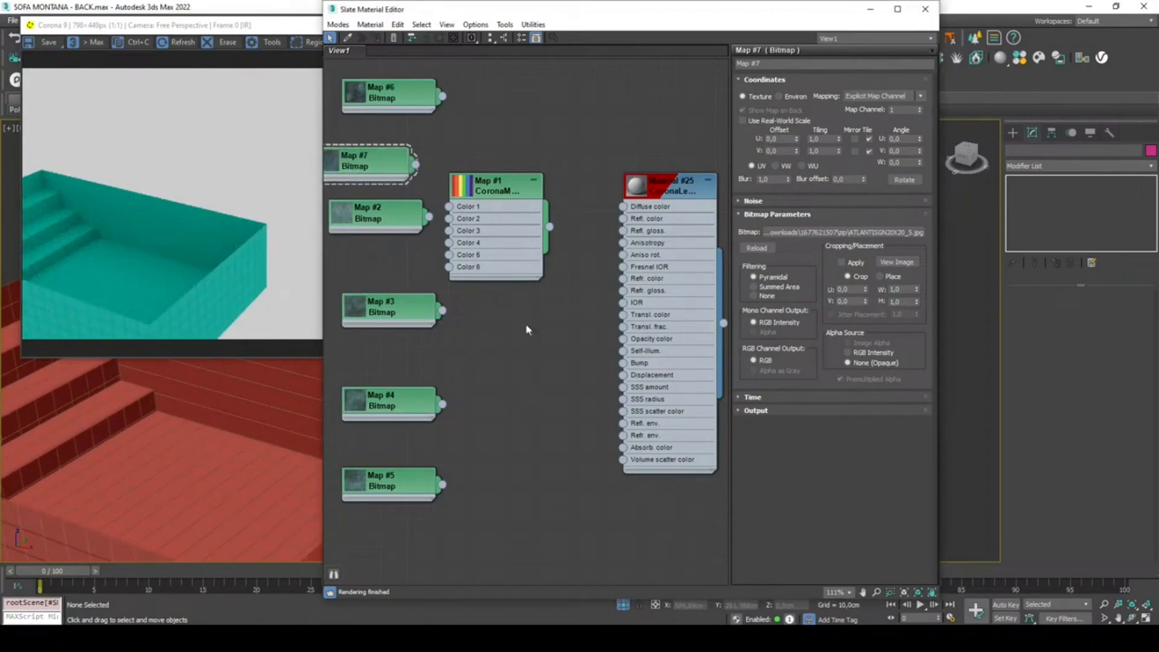
pyautogui.moveTo(724, 323); pyautogui.dragTo(252, 410)
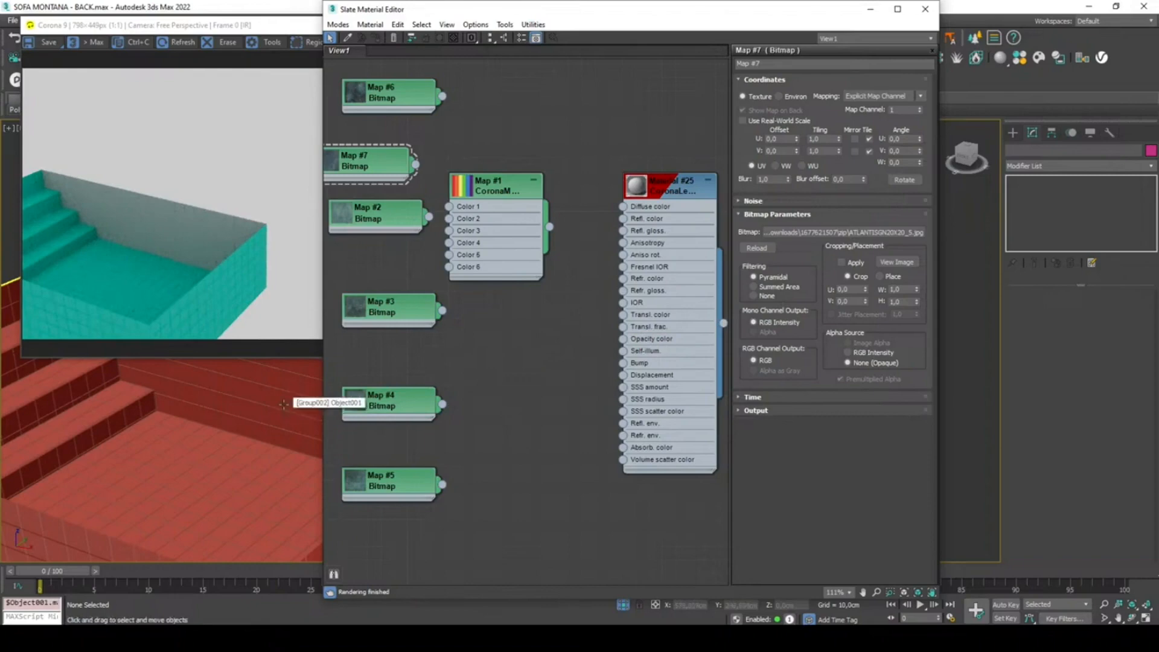
pyautogui.click(283, 404)
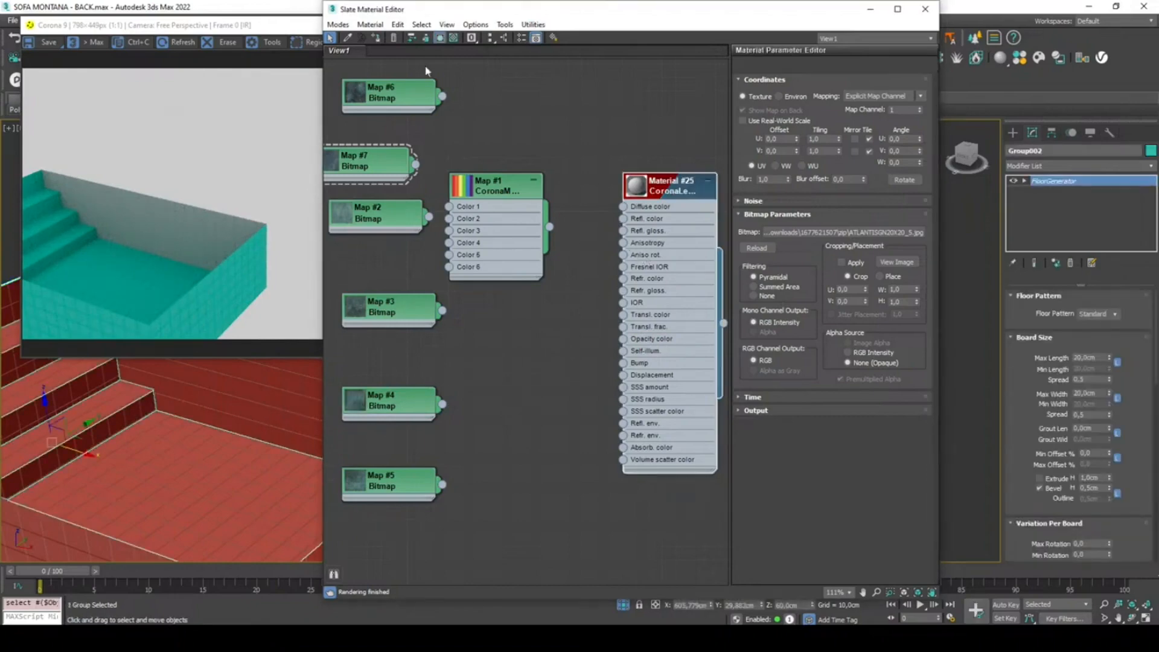
pyautogui.click(379, 38)
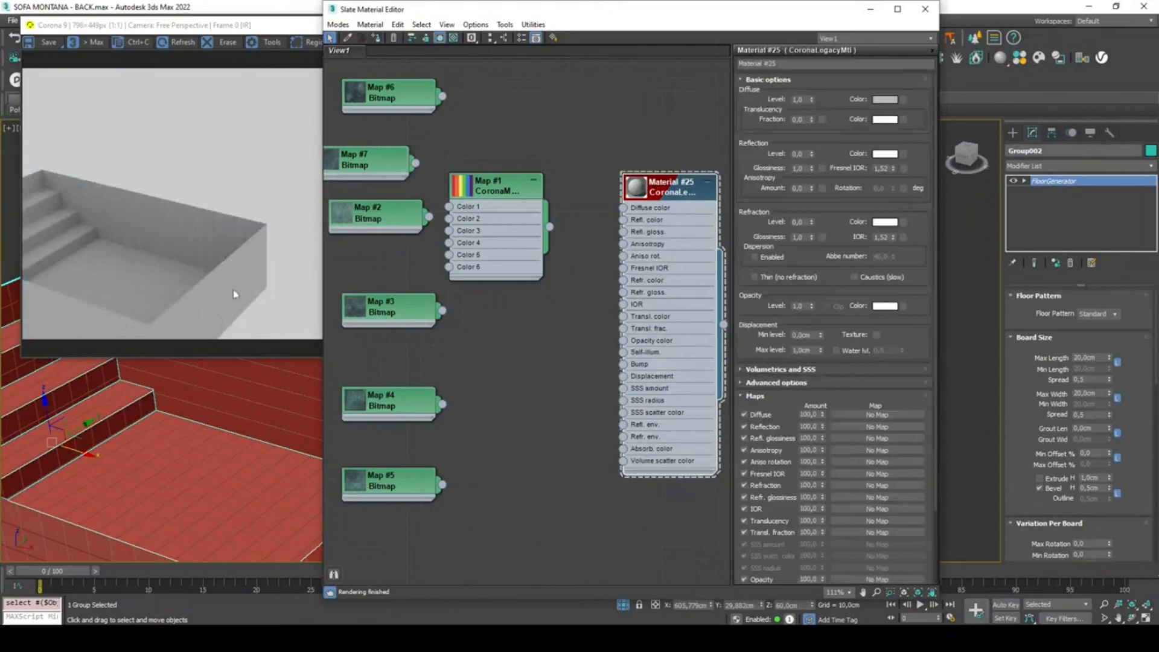
# - Set the render output to 640 by 640 and arrange the render window and material editor side by side
pyautogui.moveTo(490, 15); pyautogui.dragTo(711, 15)
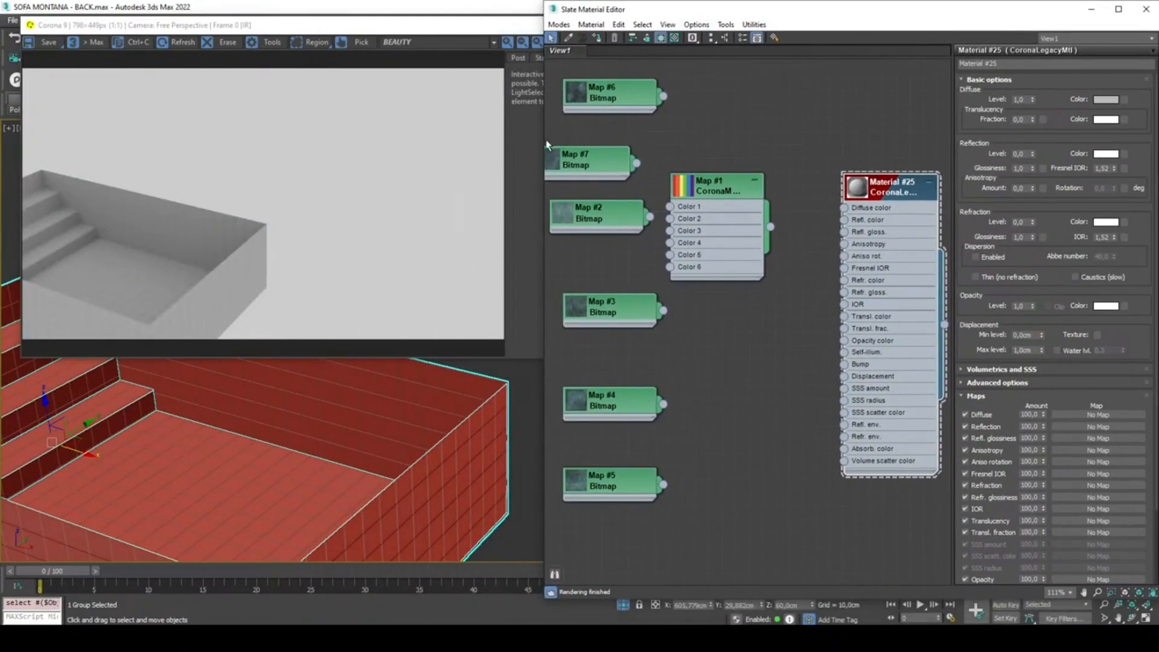
pyautogui.moveTo(594, 138); pyautogui.dragTo(601, 139)
pyautogui.moveTo(474, 28)
pyautogui.mouseDown()
pyautogui.moveTo(442, 29)
pyautogui.moveTo(461, 26)
pyautogui.mouseUp()
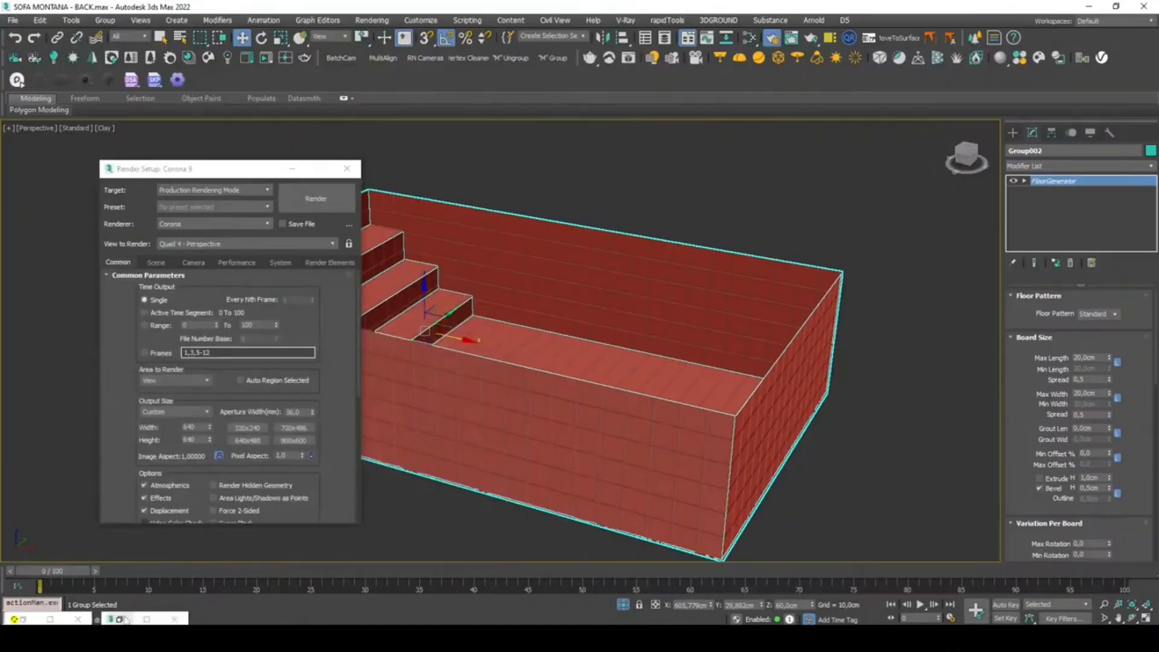
pyautogui.press('m')
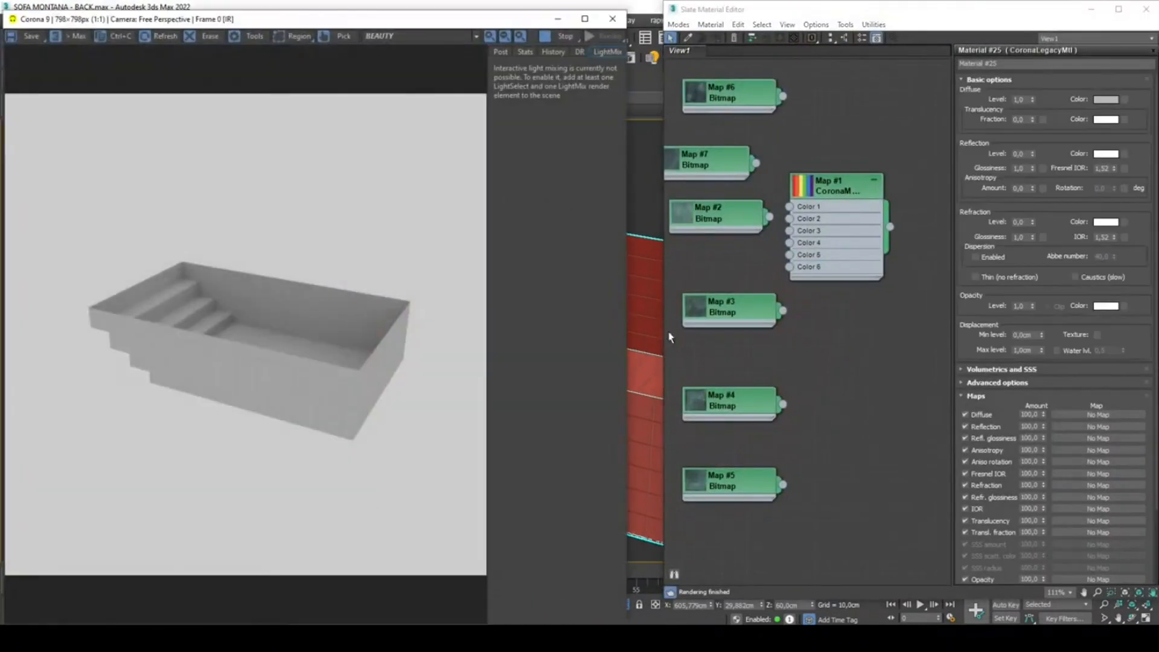
# - Connect the CoronaMultiMap output to the Corona Legacy material's Diffuse color
pyautogui.scroll(-1, 802, 323)
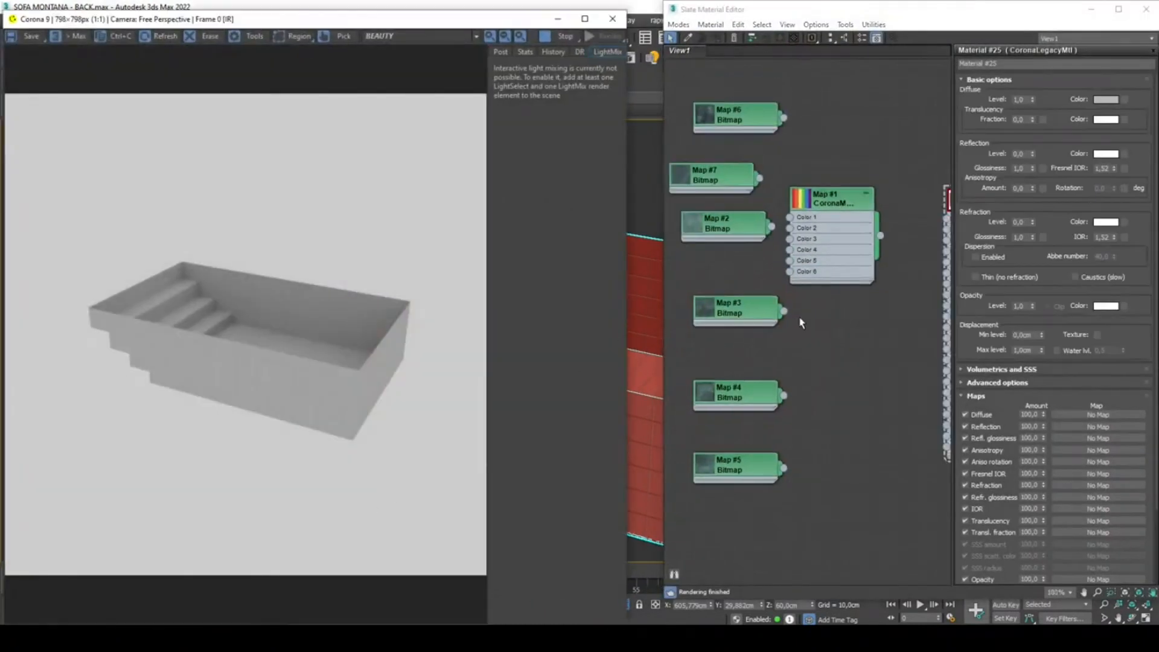
pyautogui.moveTo(882, 302); pyautogui.dragTo(860, 316, button='middle')
pyautogui.moveTo(753, 222)
pyautogui.mouseDown()
pyautogui.moveTo(782, 225)
pyautogui.moveTo(767, 224)
pyautogui.mouseUp()
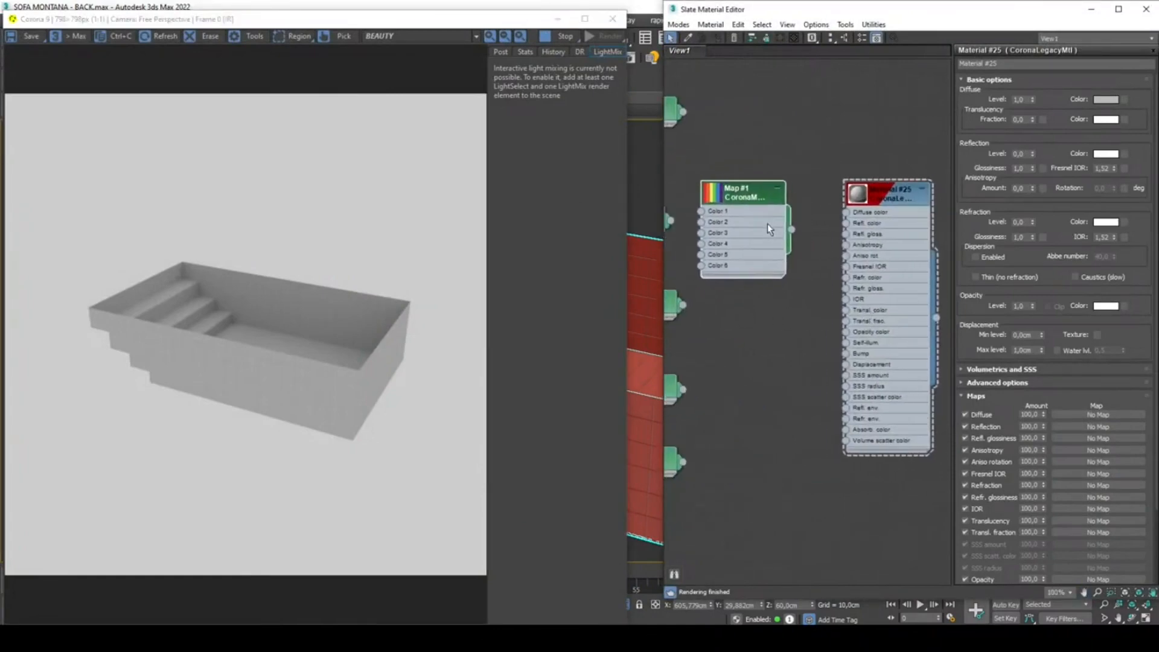
pyautogui.scroll(1, 768, 217)
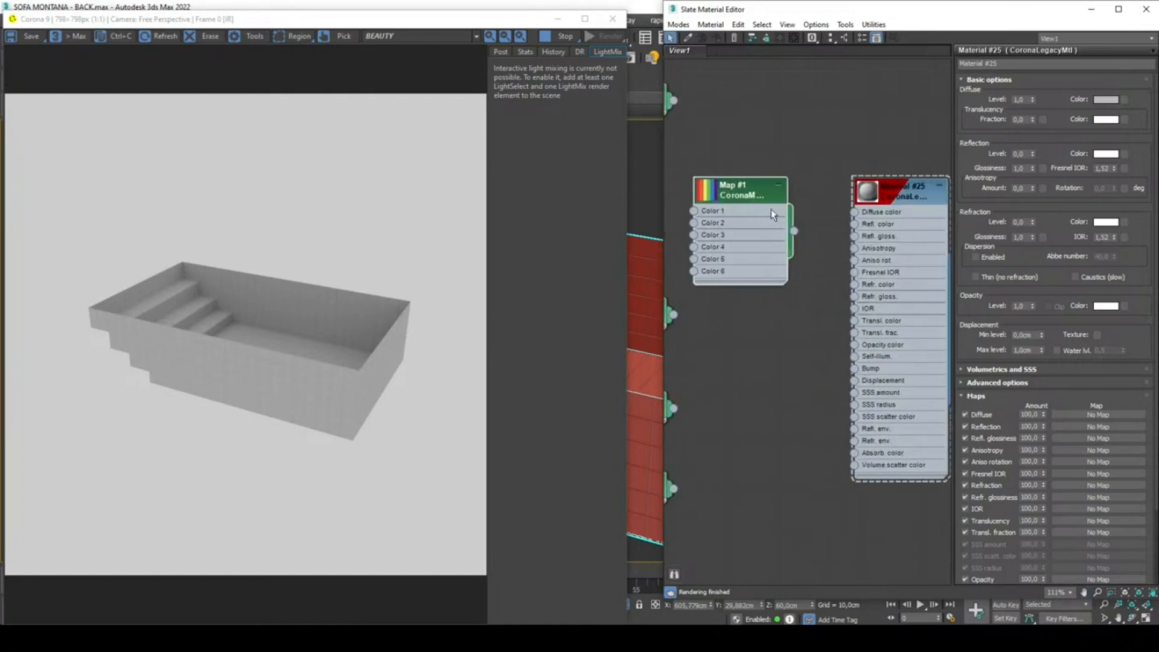
pyautogui.click(771, 210)
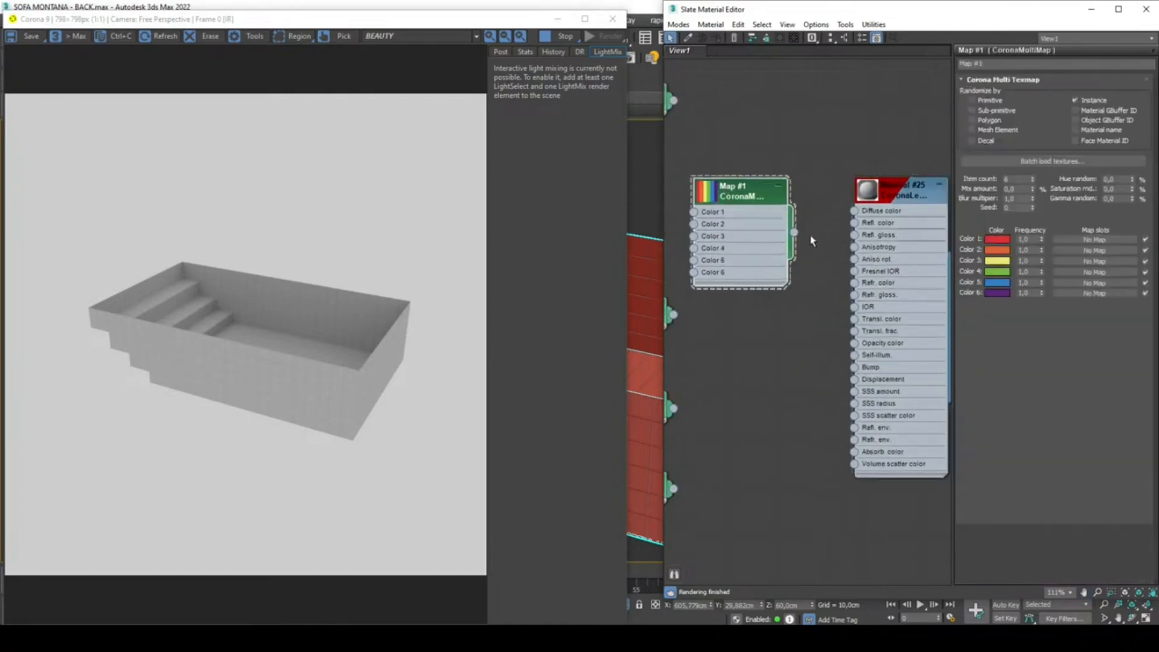
pyautogui.moveTo(795, 232); pyautogui.dragTo(854, 211)
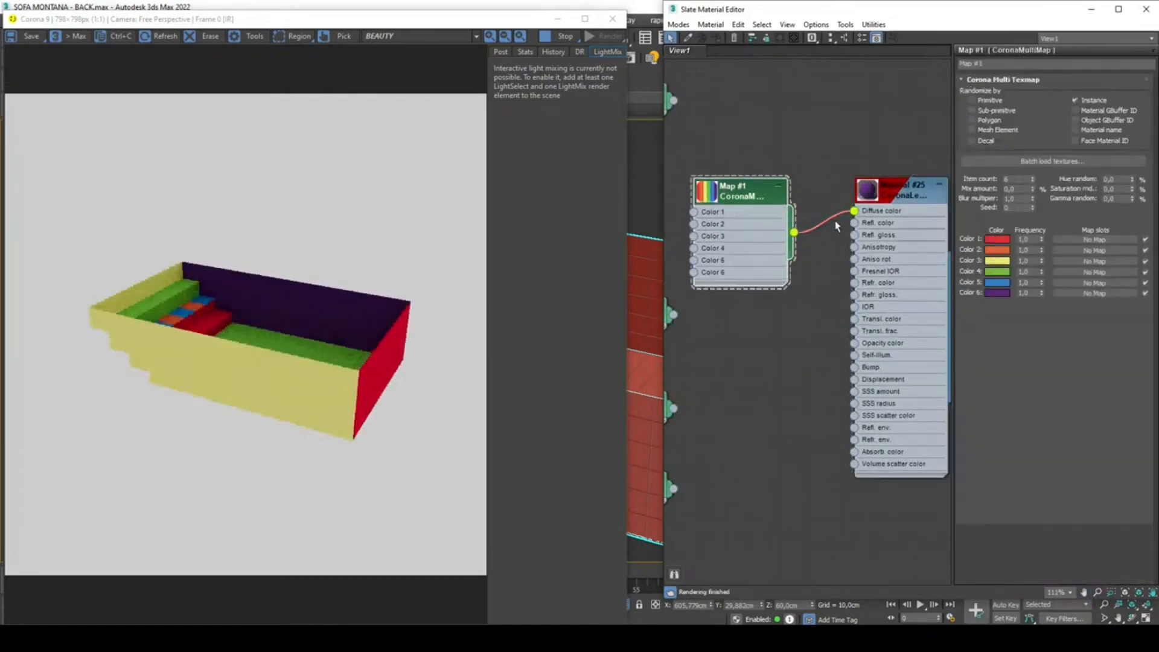
# - Turn on Mesh Element randomization in the CoronaMultiMap, keeping Instance enabled, so each pool tile gets its own color
pyautogui.scroll(1, 320, 368)
pyautogui.moveTo(344, 316); pyautogui.dragTo(333, 340, button='middle')
pyautogui.scroll(-1, 333, 338)
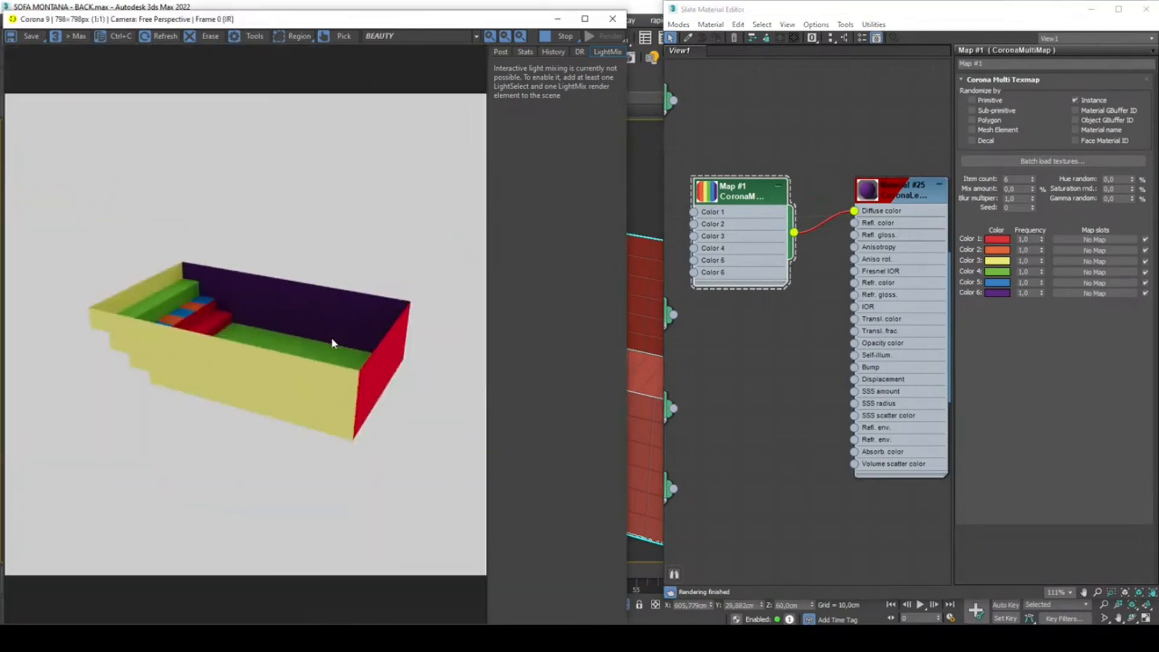
pyautogui.scroll(1, 251, 323)
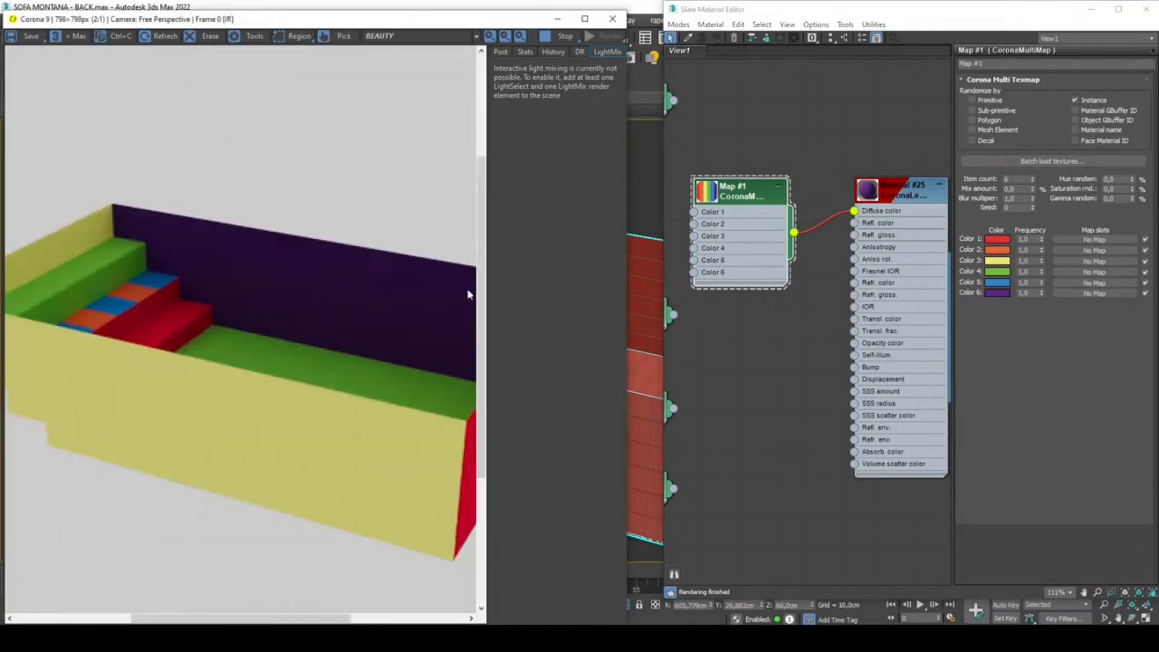
pyautogui.click(1077, 103)
pyautogui.click(1077, 103)
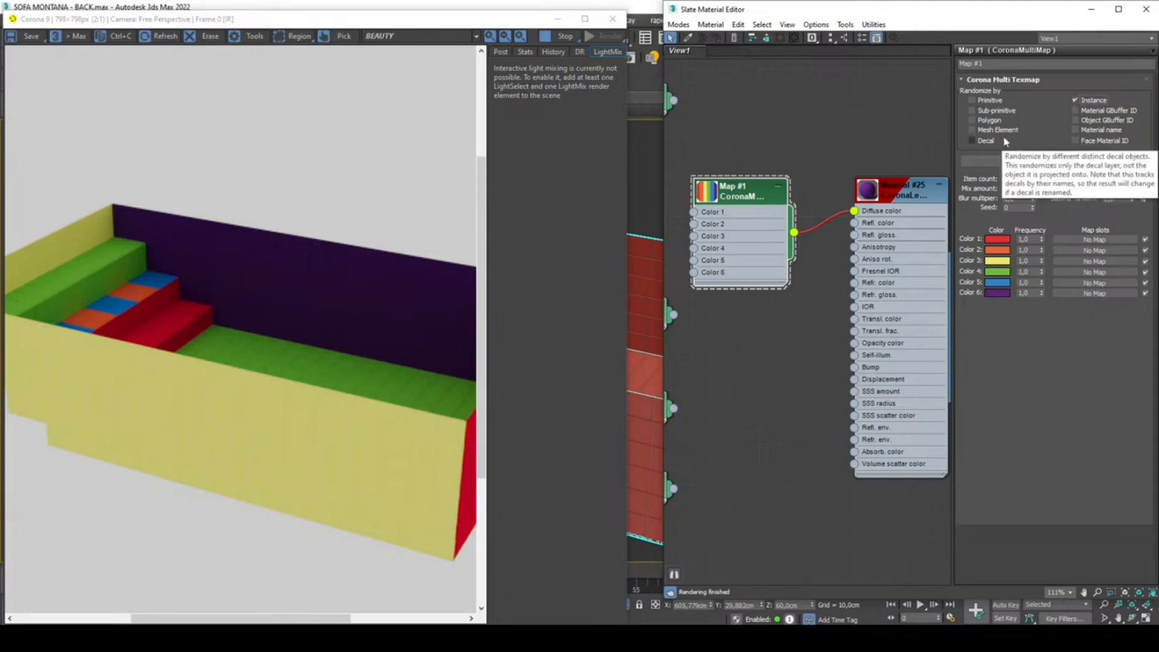
pyautogui.click(972, 130)
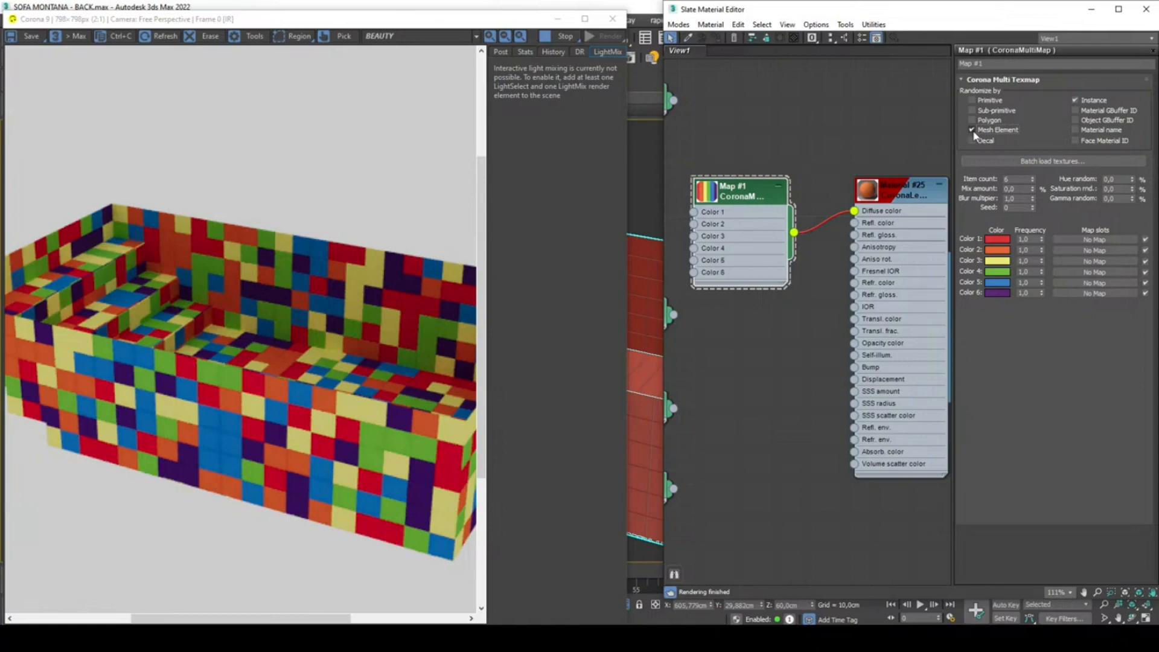
# - Try an item count of 8 in the CoronaMultiMap and return it to 6
pyautogui.click(1034, 179)
pyautogui.click(1034, 179)
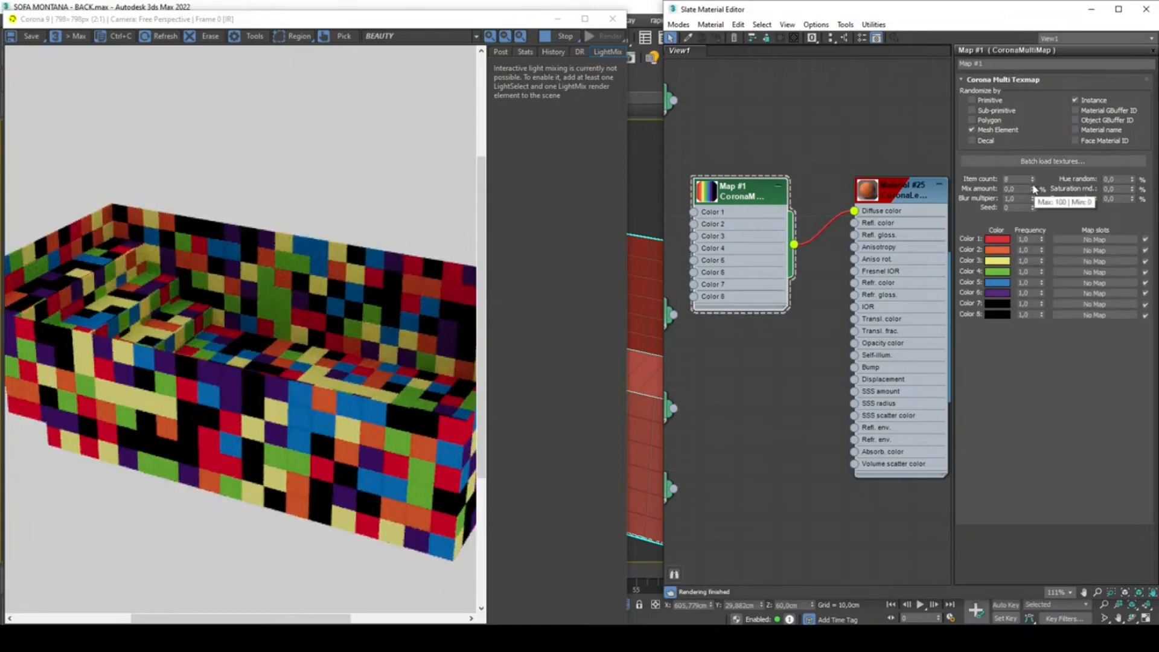
pyautogui.click(1033, 183)
pyautogui.click(1033, 182)
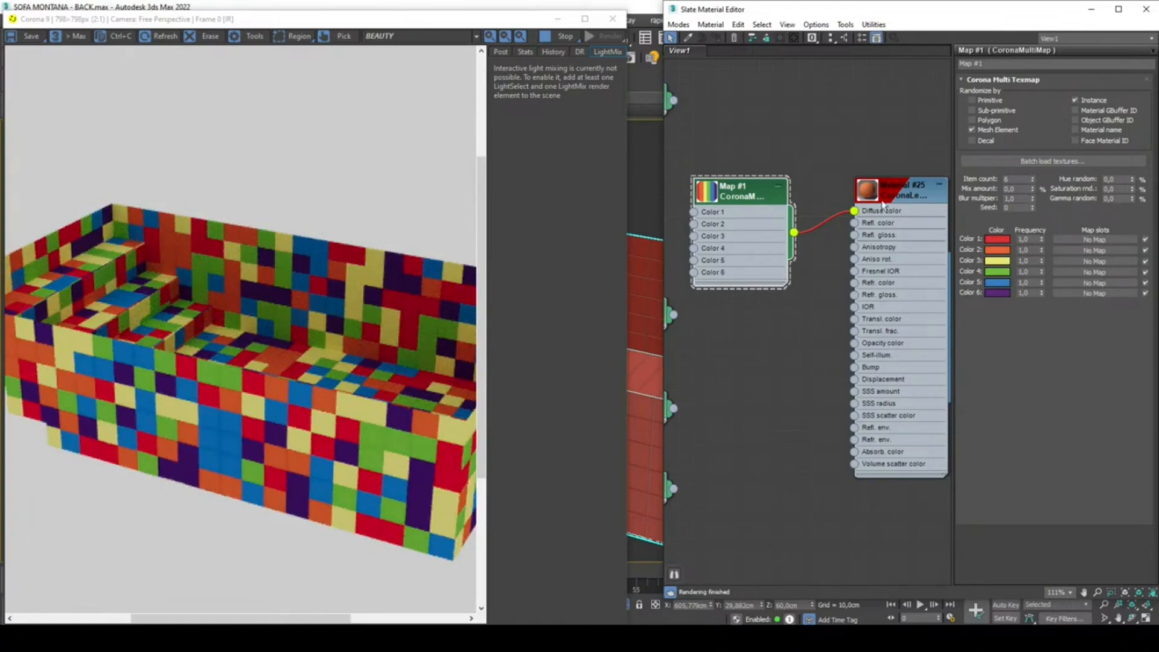
# - Set the CoronaMultiMap seed to 2 to reshuffle the tile colors across the pool
pyautogui.moveTo(297, 291); pyautogui.dragTo(355, 228, button='middle')
pyautogui.moveTo(217, 215); pyautogui.dragTo(291, 265, button='middle')
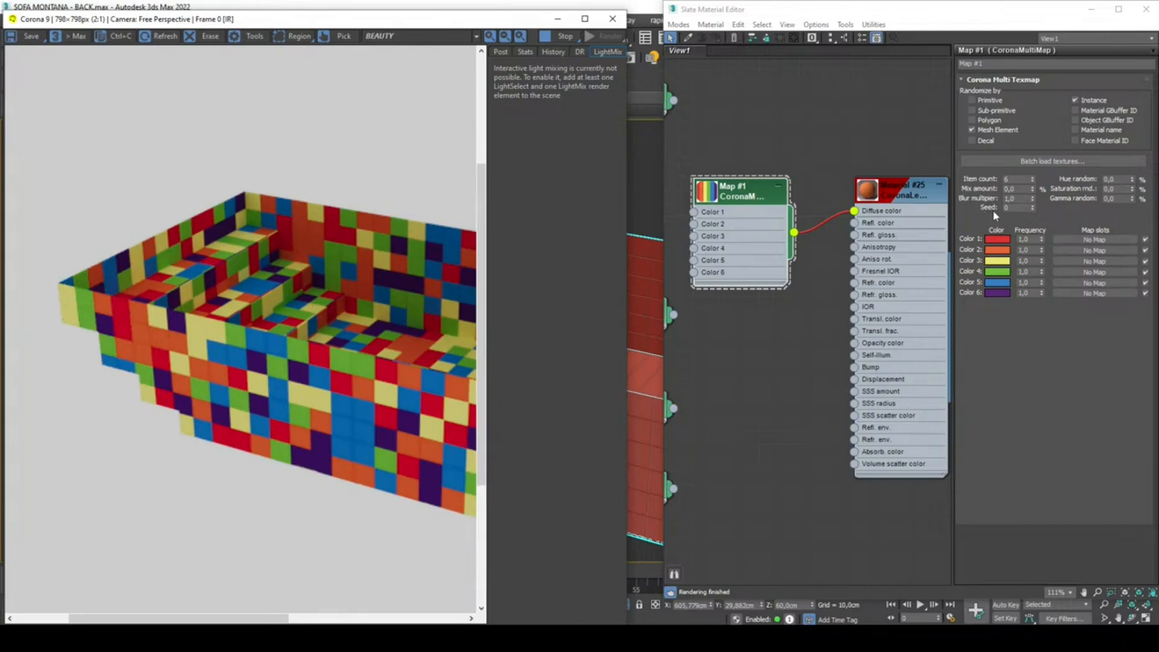
pyautogui.moveTo(928, 19); pyautogui.dragTo(907, 21)
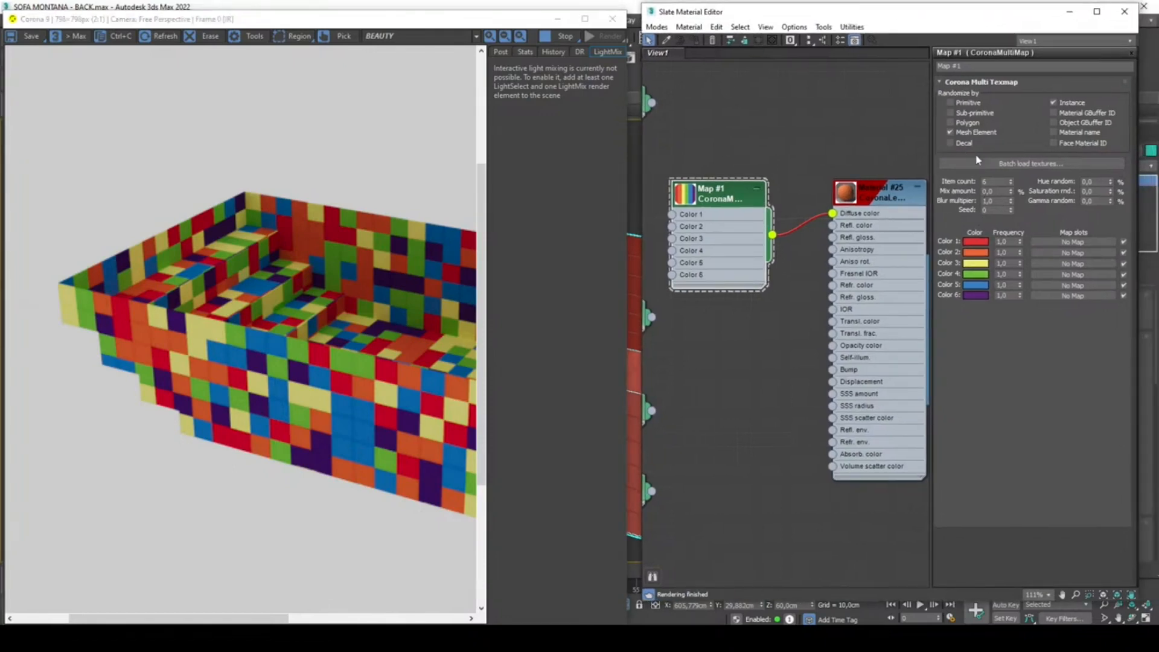
pyautogui.click(1012, 208)
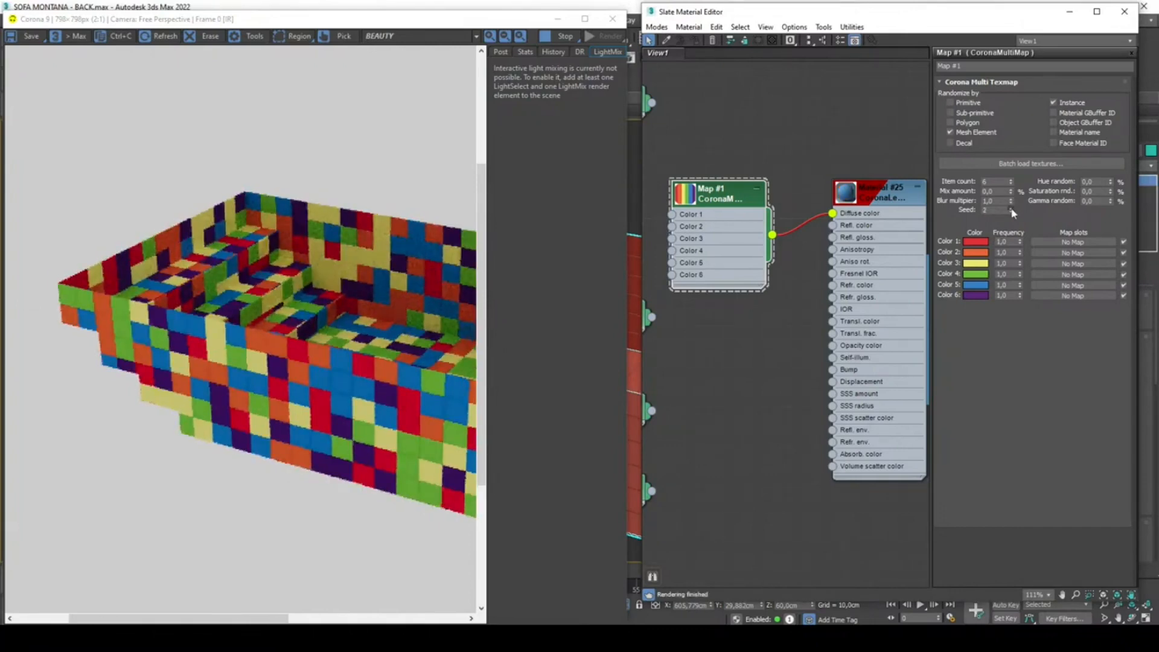
pyautogui.click(1012, 209)
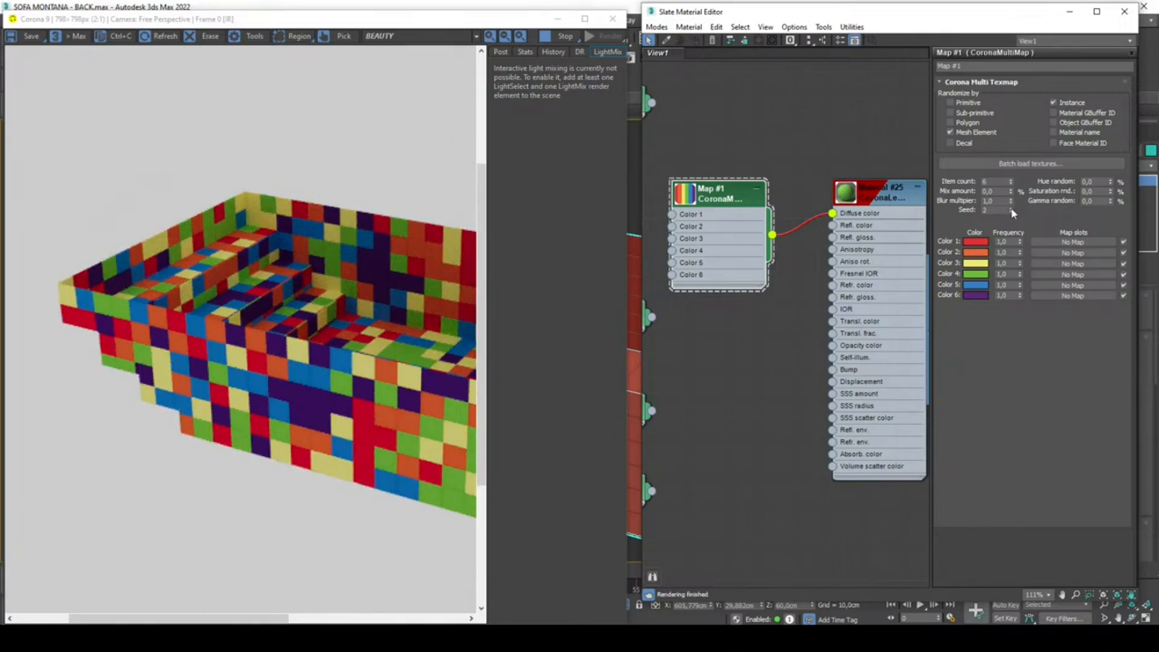
# - Minimize the material editor and render window, and examine the joints between the pool wall tiles up close
pyautogui.click(1069, 12)
pyautogui.click(558, 19)
pyautogui.moveTo(770, 225); pyautogui.dragTo(731, 193, button='middle')
pyautogui.scroll(3, 780, 249)
pyautogui.scroll(6, 780, 249)
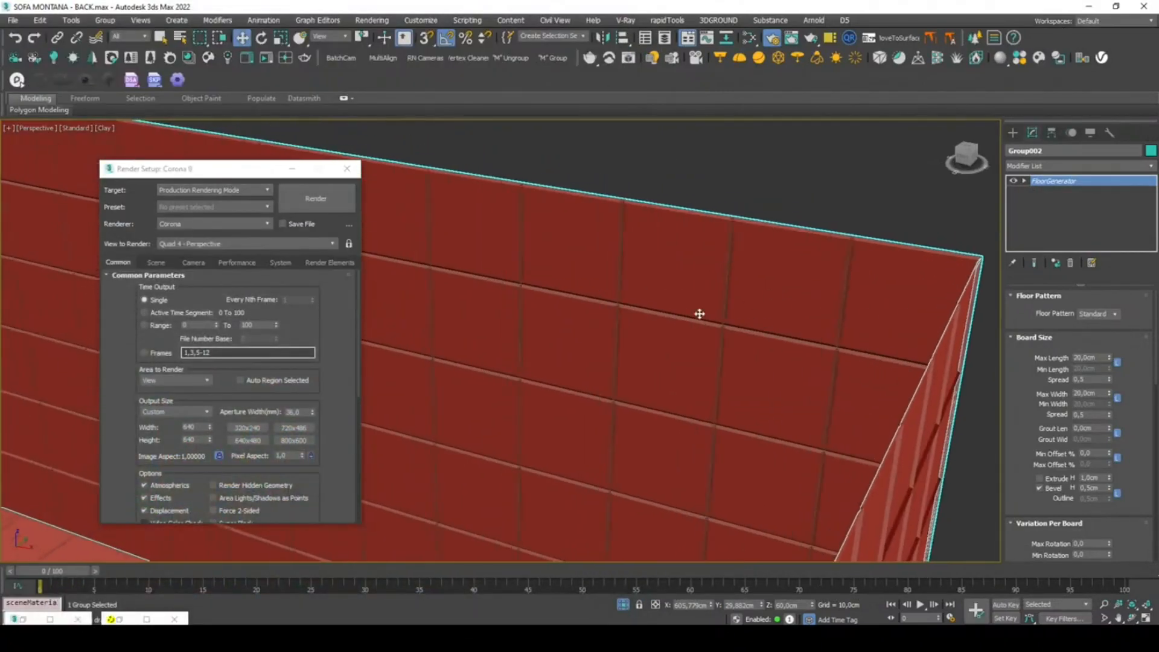
pyautogui.moveTo(732, 326); pyautogui.dragTo(694, 380, button='middle')
pyautogui.scroll(-3, 696, 375)
pyautogui.scroll(-1, 675, 316)
pyautogui.moveTo(779, 233); pyautogui.dragTo(773, 224, button='middle')
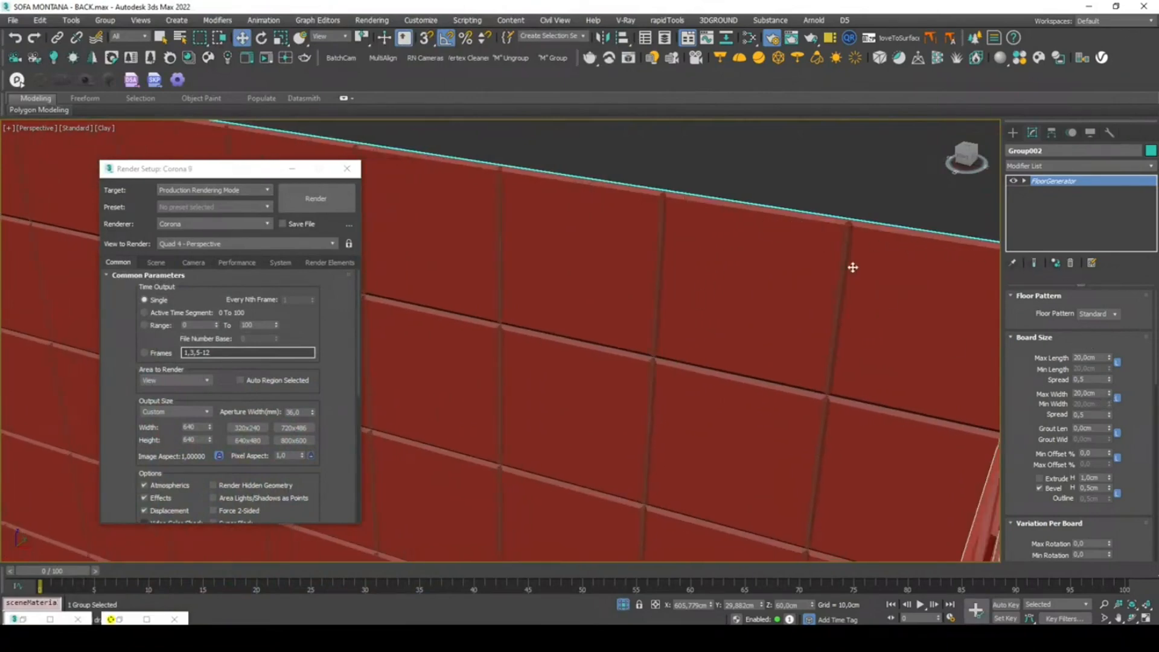
# - Turn off Bevel and turn on Extrude for the pool tiles in the FloorGenerator modifier
pyautogui.rightClick(832, 191)
pyautogui.click(655, 148)
pyautogui.click(1040, 488)
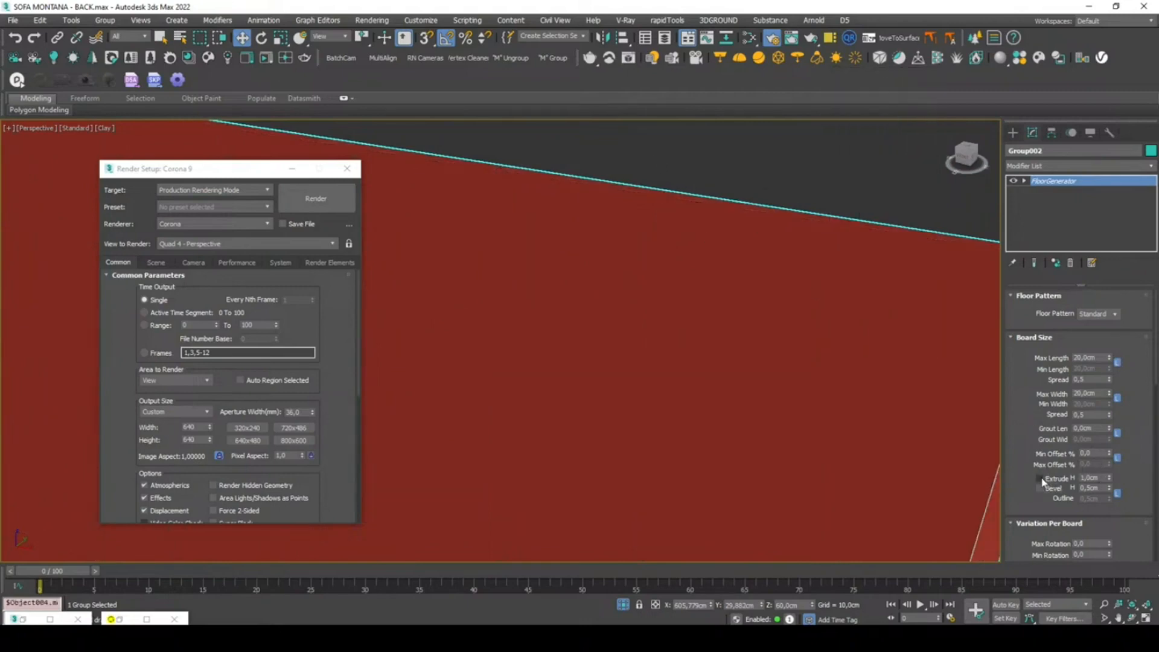
pyautogui.click(1040, 478)
# - Try a FloorGenerator grout length of 0.2 cm and check the gaps between the wall tiles
pyautogui.moveTo(1096, 429); pyautogui.dragTo(1064, 429)
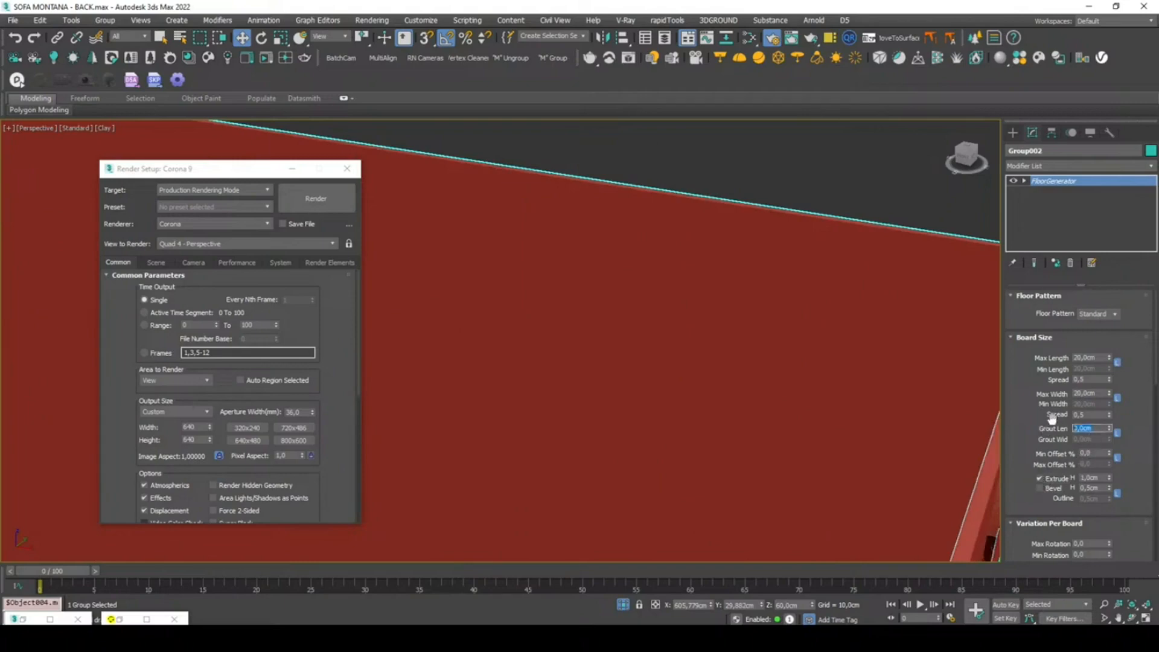
pyautogui.press('BackSpace')
pyautogui.press('Return')
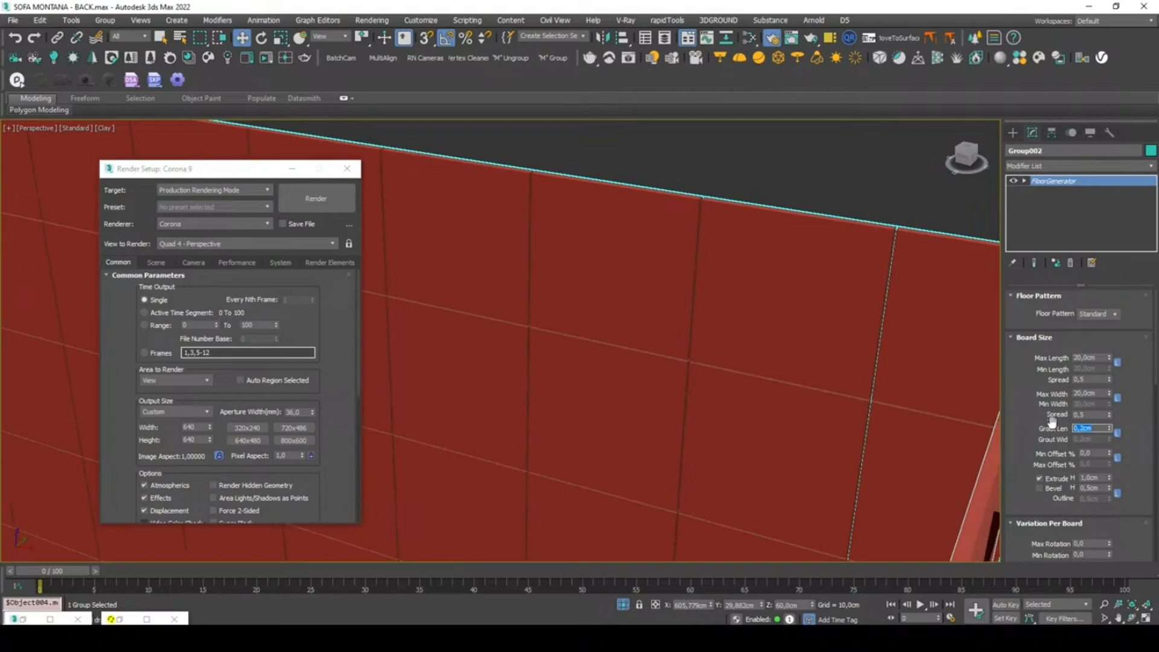
pyautogui.scroll(-3, 807, 213)
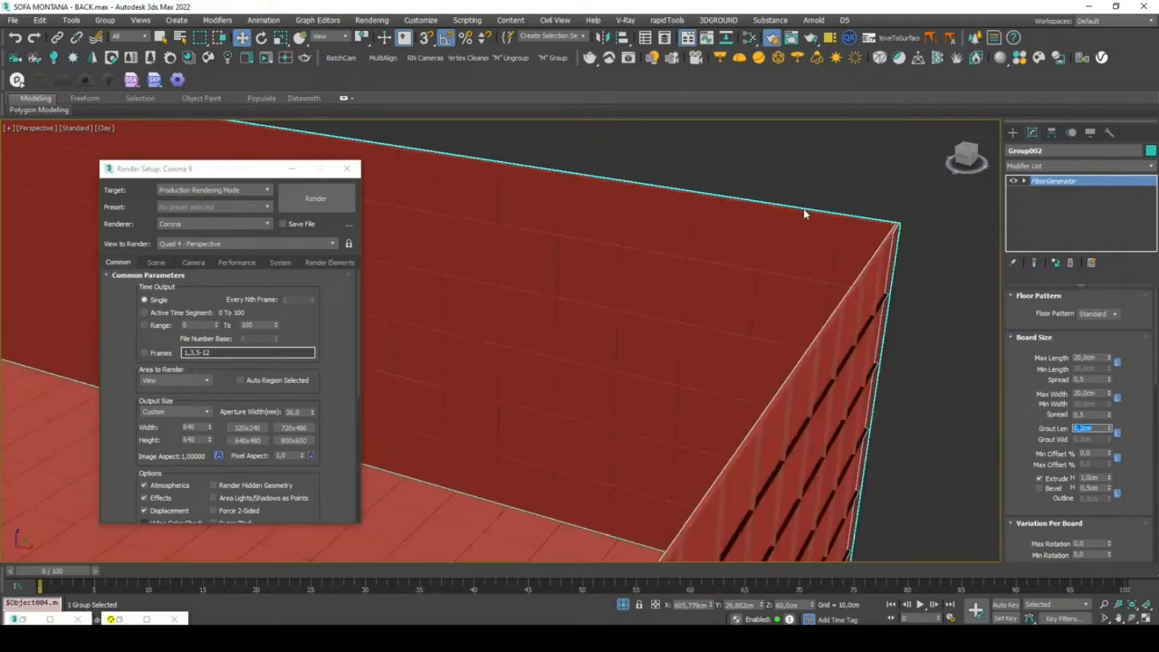
pyautogui.scroll(2, 796, 221)
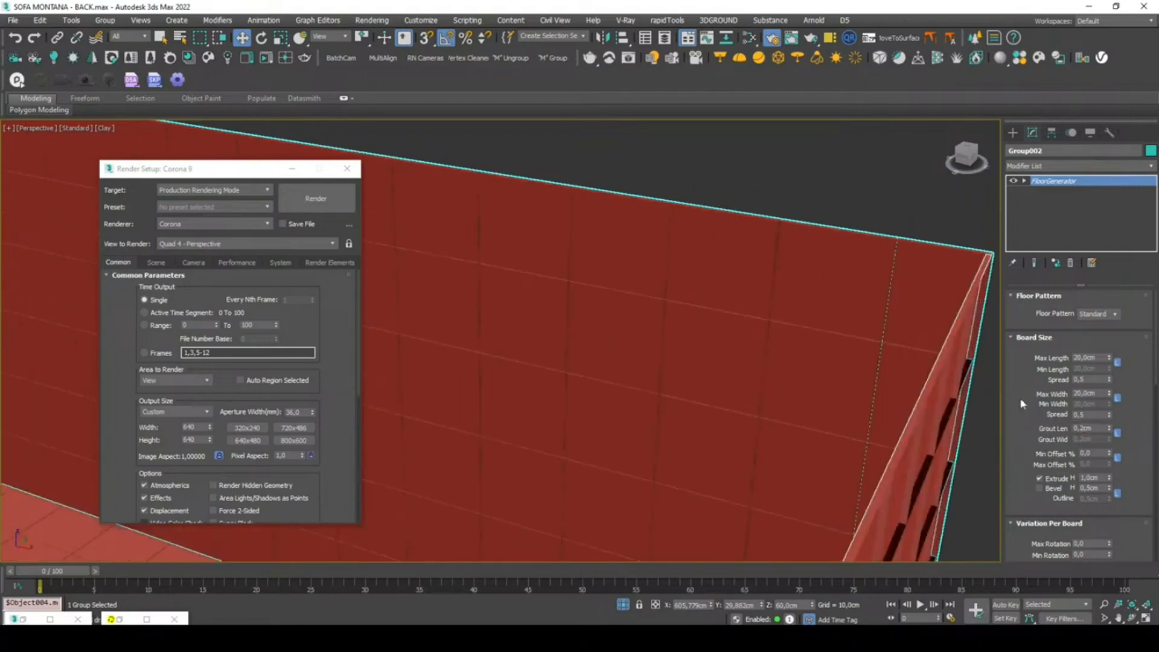
# - Set the FloorGenerator grout length to 0 cm and turn Bevel back on
pyautogui.click(1088, 427)
pyautogui.write('0')
pyautogui.press('Return')
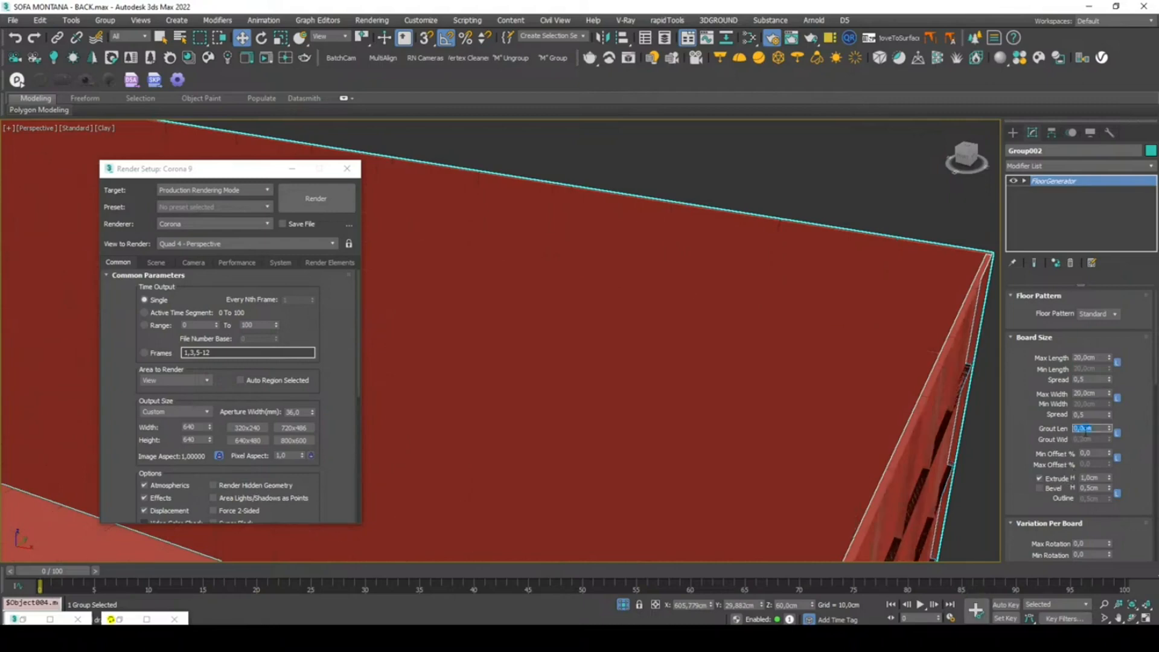
pyautogui.click(1040, 488)
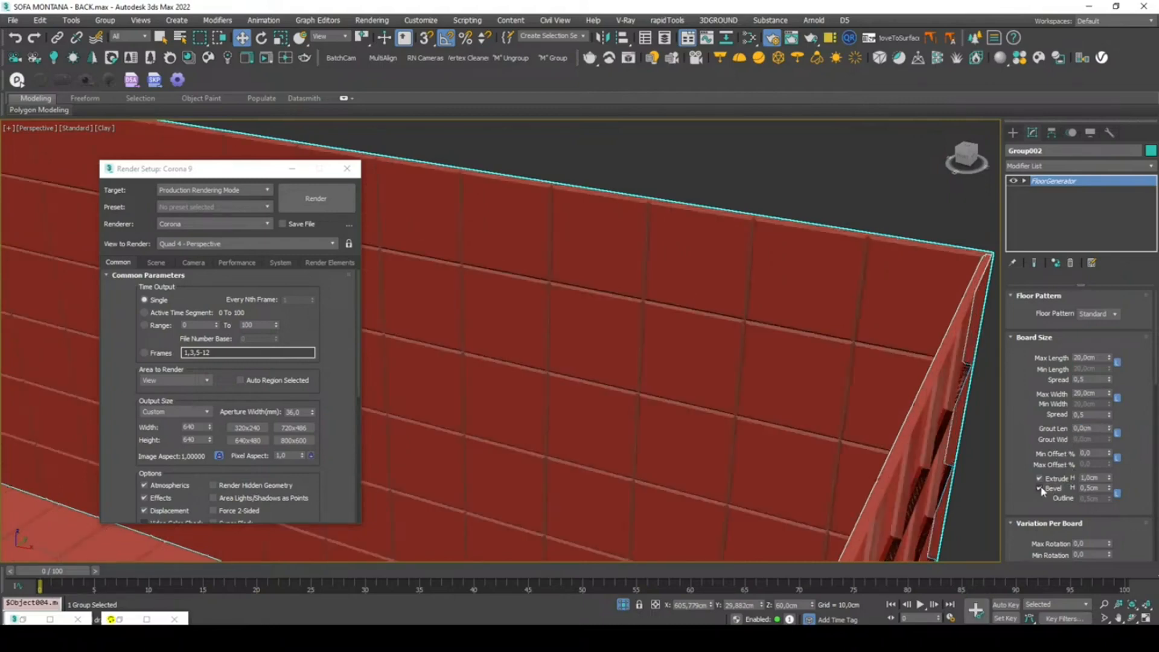
# - Deselect the pool group and frame the pool's interior and end corner in the perspective view for rendering
pyautogui.scroll(-3, 817, 315)
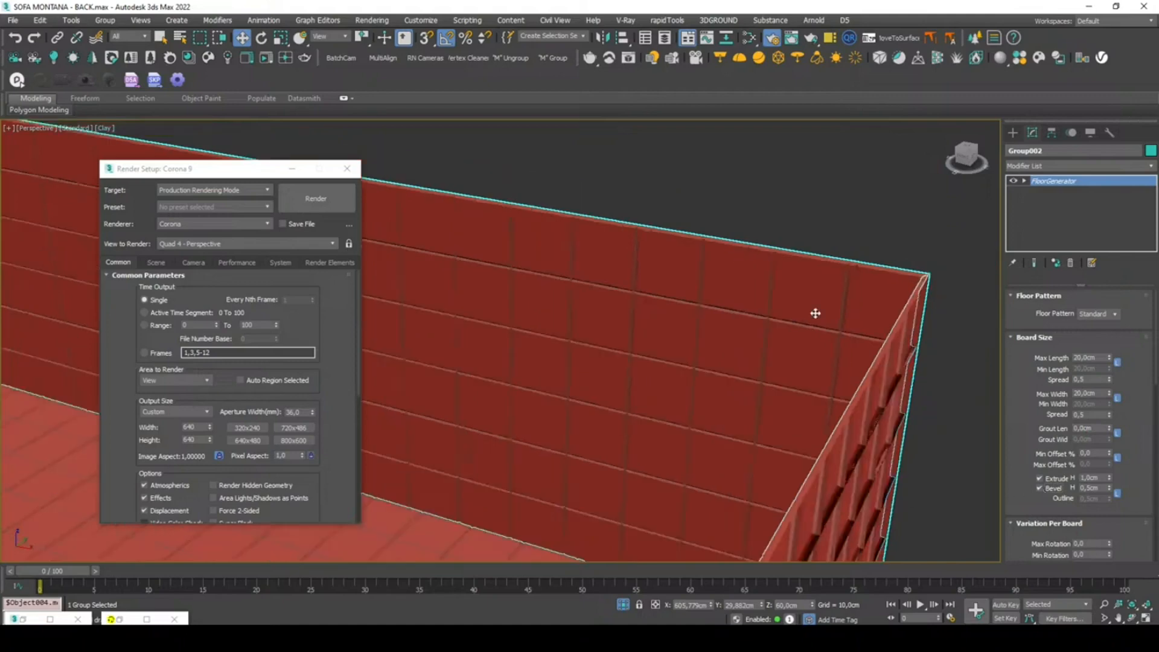
pyautogui.click(839, 221)
pyautogui.scroll(-3, 816, 241)
pyautogui.moveTo(816, 244); pyautogui.dragTo(828, 254, button='middle')
pyautogui.scroll(-3, 828, 254)
pyautogui.moveTo(800, 296); pyautogui.dragTo(832, 331, button='middle')
pyautogui.scroll(3, 821, 320)
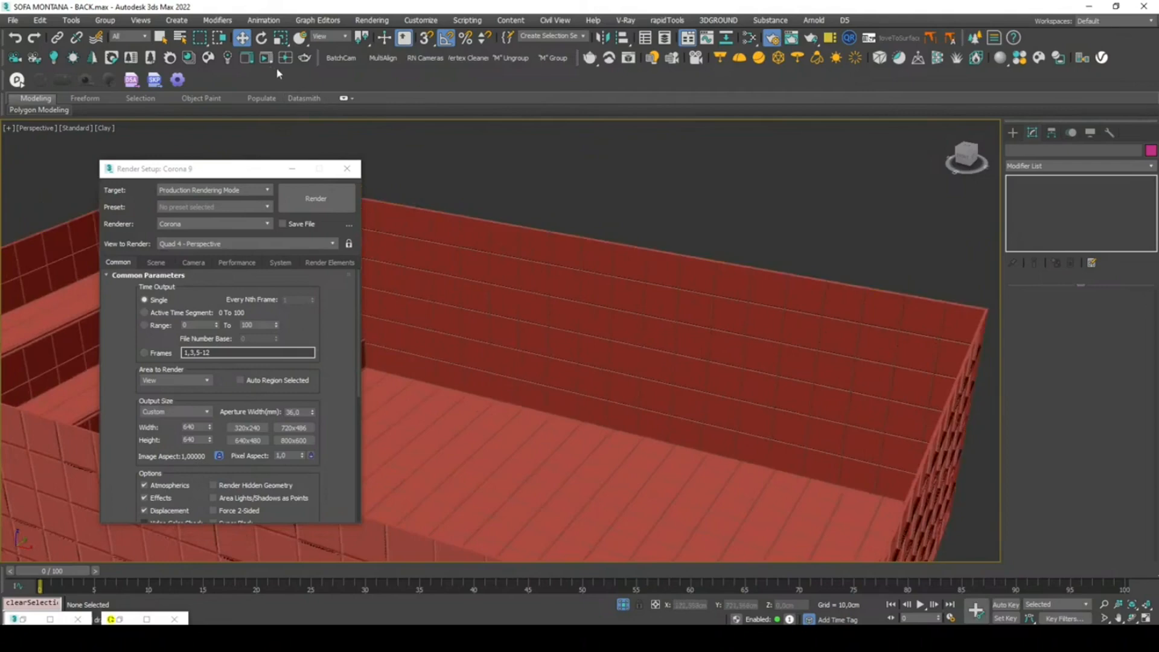
# - Reopen the material editor and start an interactive Corona render of the pool beside it
pyautogui.click(251, 63)
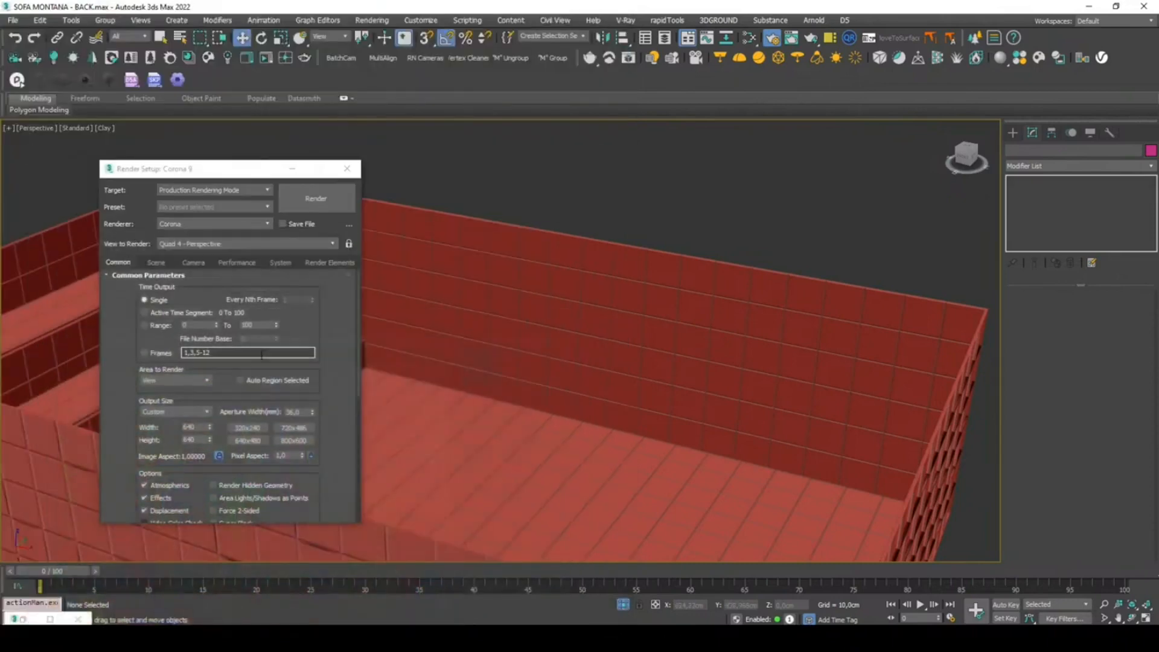
pyautogui.press('m')
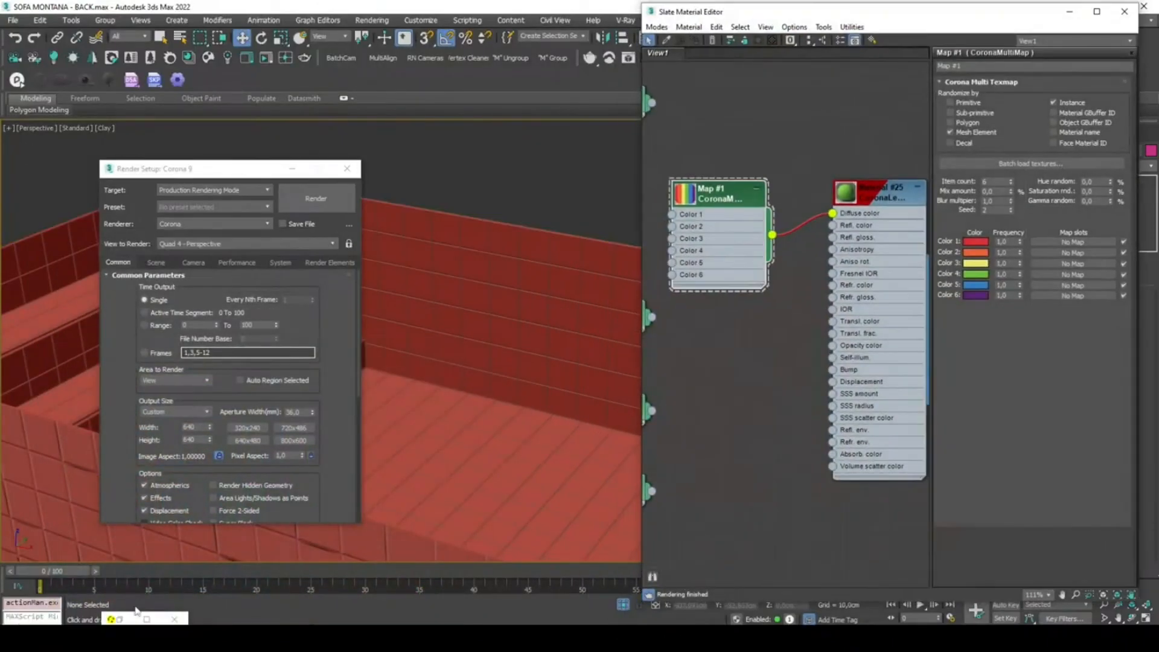
pyautogui.click(119, 620)
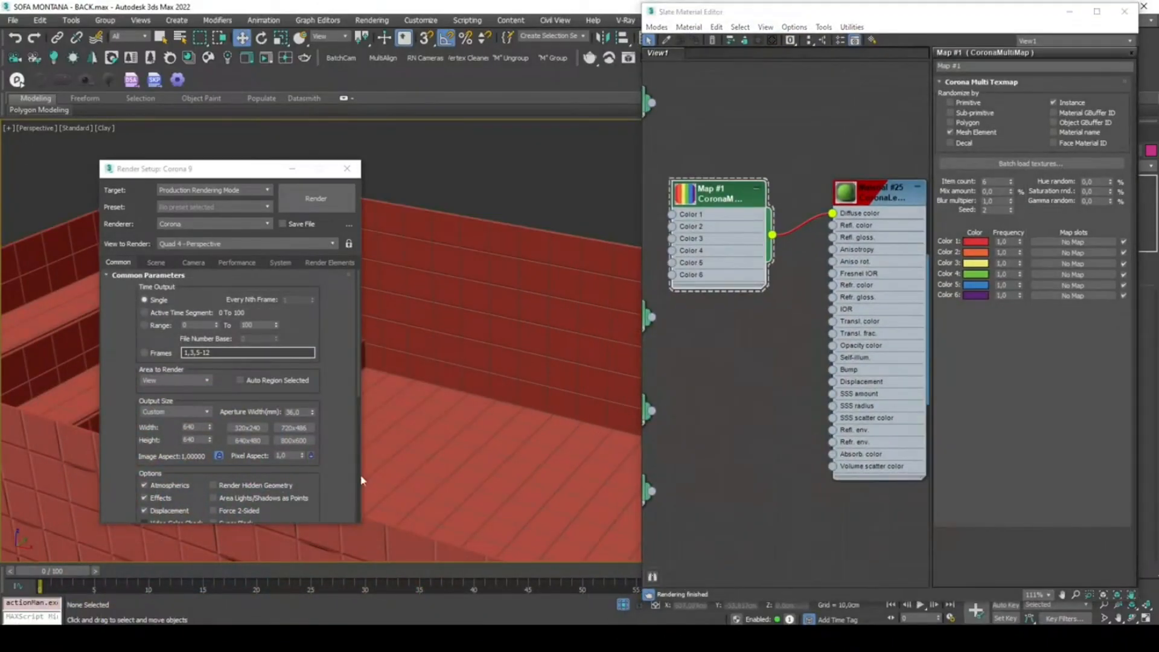
pyautogui.click(263, 61)
pyautogui.moveTo(606, 40); pyautogui.dragTo(604, 51)
# - Connect the bitmaps Map #6, Map #7 and Map #2 to Color 1, Color 2 and Color 3 of the CoronaMultiMap
pyautogui.scroll(-1, 778, 181)
pyautogui.moveTo(780, 180); pyautogui.dragTo(835, 197, button='middle')
pyautogui.scroll(-1, 779, 175)
pyautogui.moveTo(793, 152); pyautogui.dragTo(809, 241)
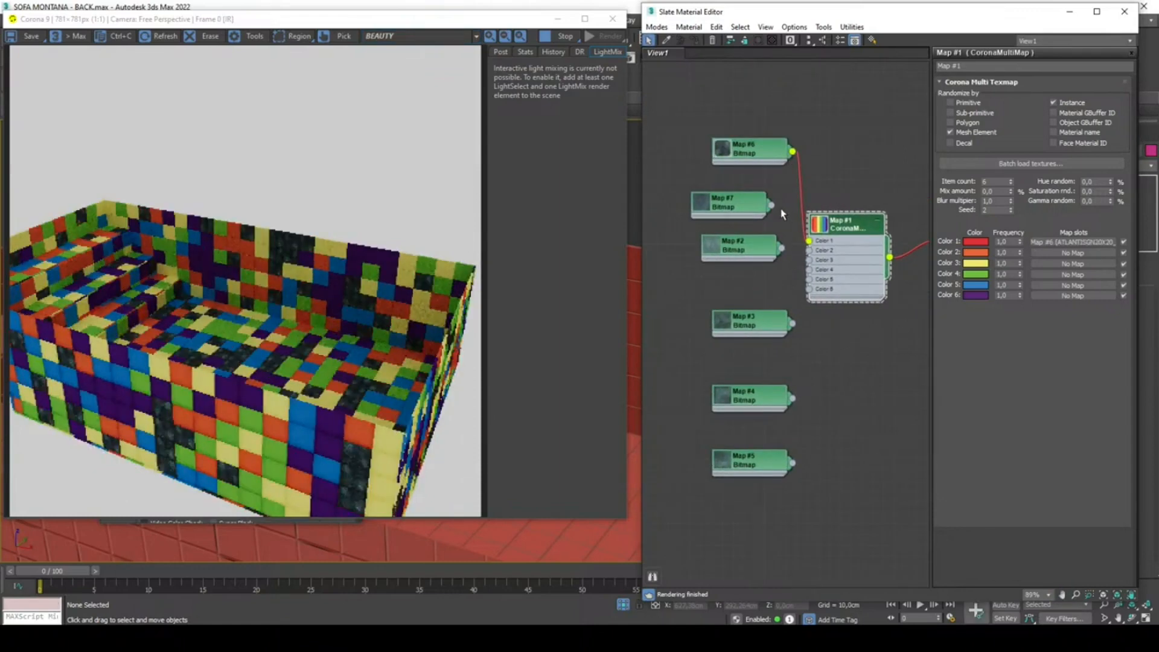
pyautogui.moveTo(771, 205); pyautogui.dragTo(809, 260)
pyautogui.moveTo(776, 321); pyautogui.dragTo(761, 335, button='middle')
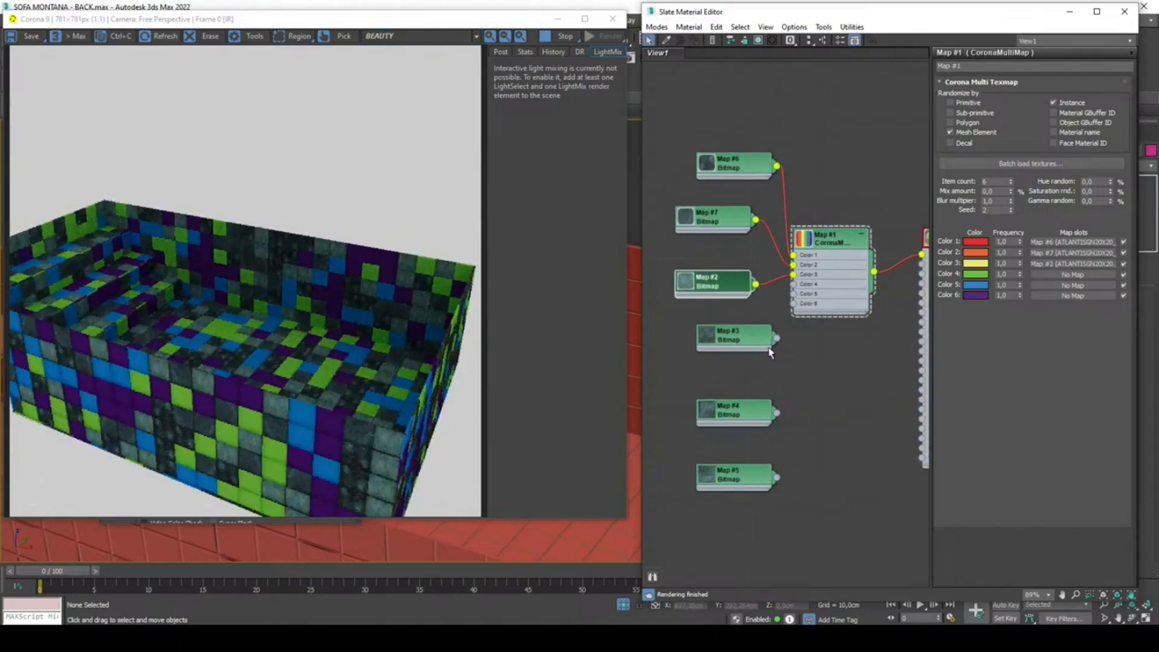
# - Connect the bitmaps Map #3, Map #4 and Map #5 to Color 4, Color 5 and Color 6 of the CoronaMultiMap
pyautogui.moveTo(777, 339); pyautogui.dragTo(727, 331)
pyautogui.moveTo(777, 414); pyautogui.dragTo(860, 307)
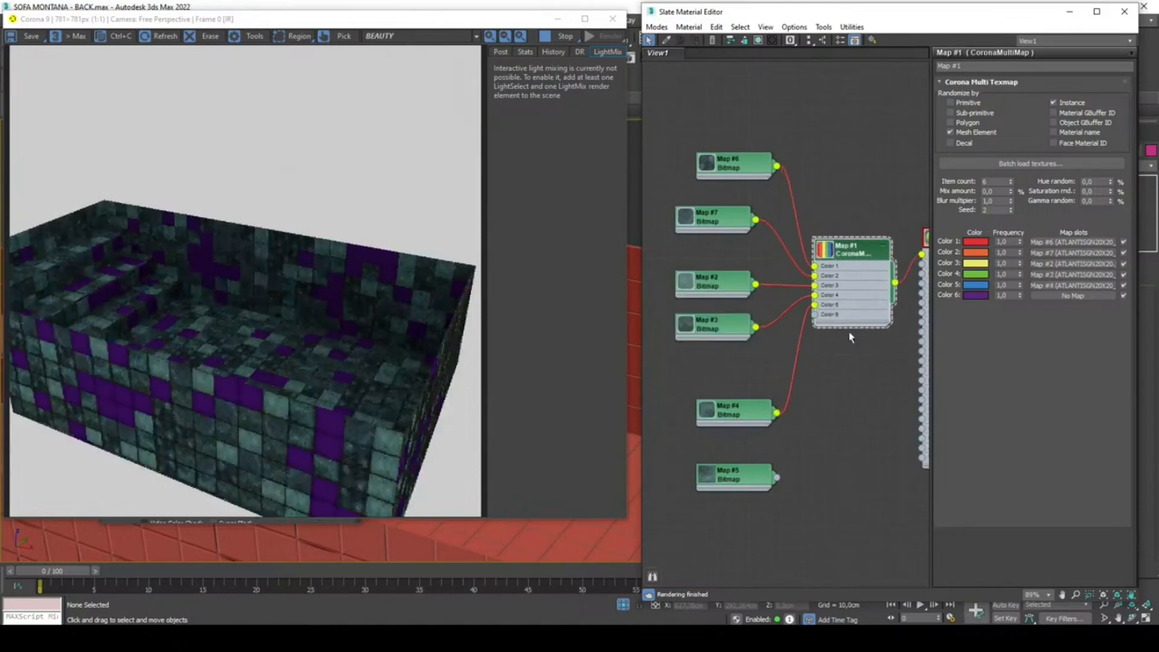
pyautogui.moveTo(777, 479); pyautogui.dragTo(815, 314)
pyautogui.moveTo(720, 421); pyautogui.dragTo(710, 390)
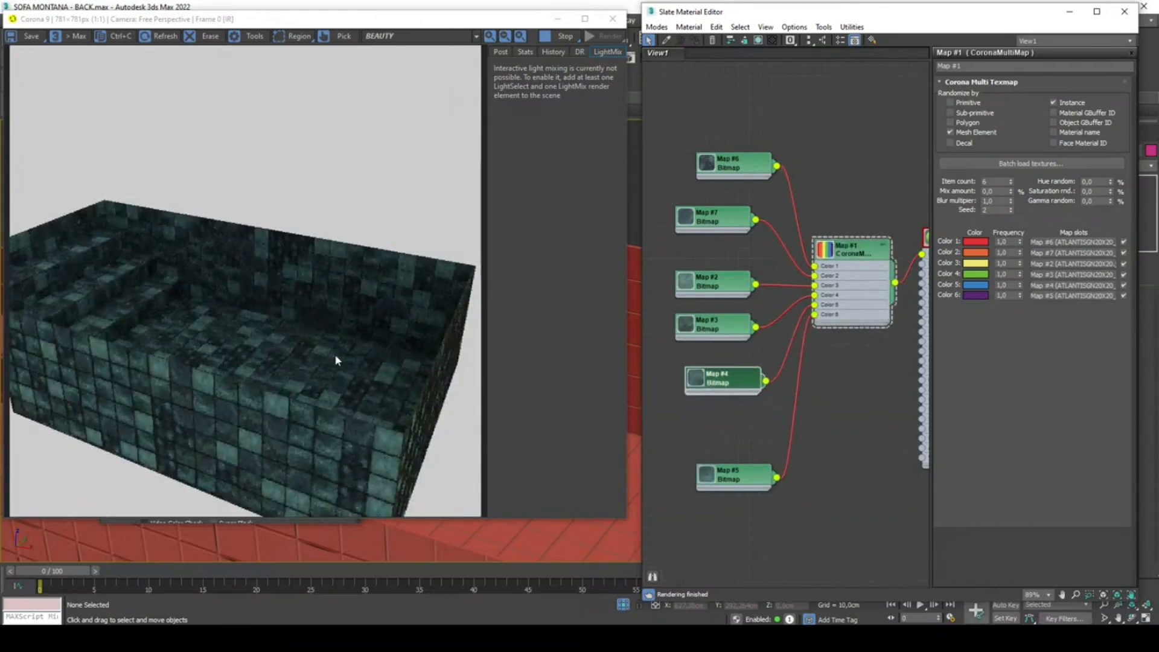
# - Set the CoronaMultiMap seed to 4 to redistribute the tile textures over the pool
pyautogui.scroll(1, 334, 350)
pyautogui.moveTo(336, 275); pyautogui.dragTo(353, 346, button='middle')
pyautogui.scroll(-1, 353, 318)
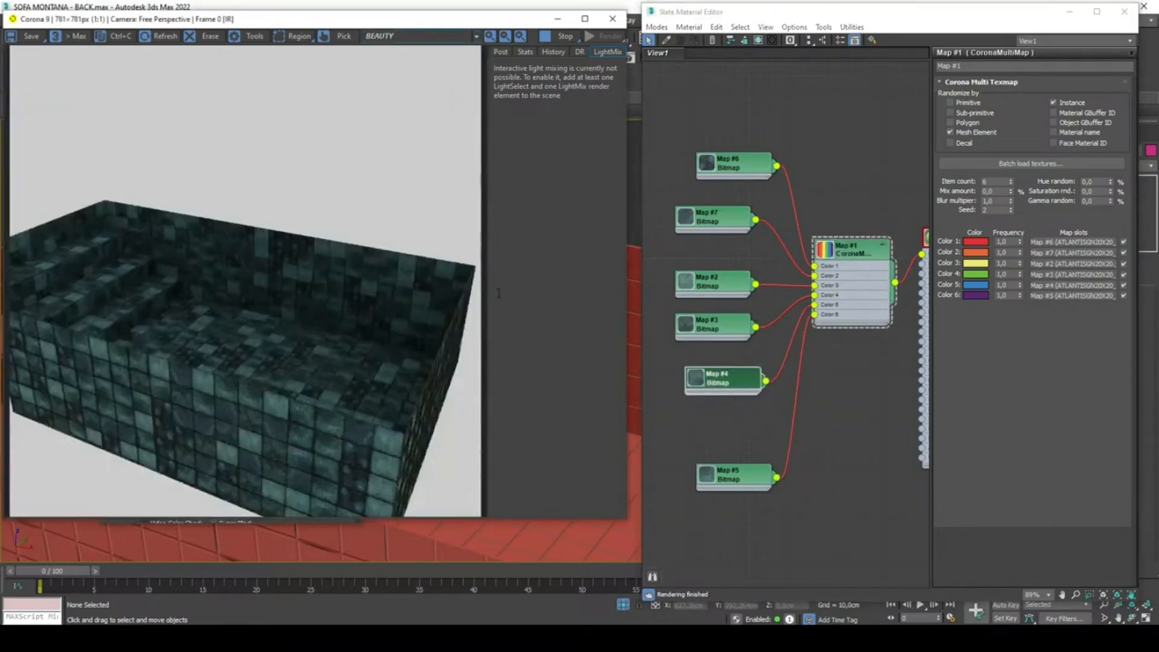
pyautogui.moveTo(845, 427); pyautogui.dragTo(781, 416, button='middle')
pyautogui.click(791, 285)
pyautogui.click(1012, 208)
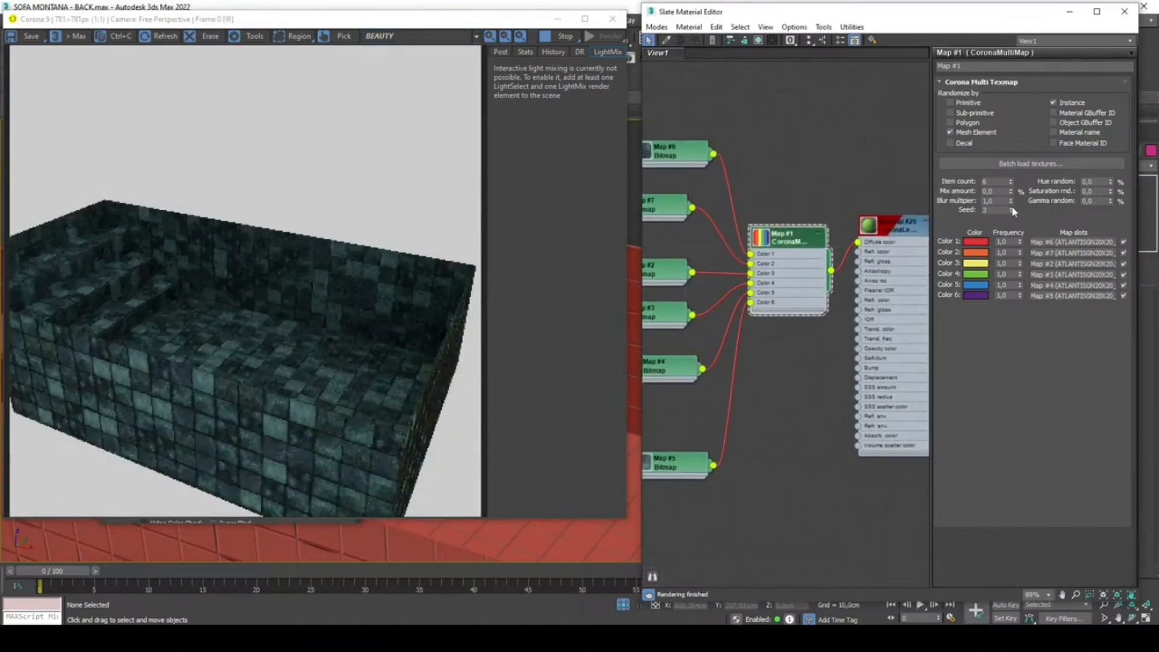
pyautogui.click(1013, 209)
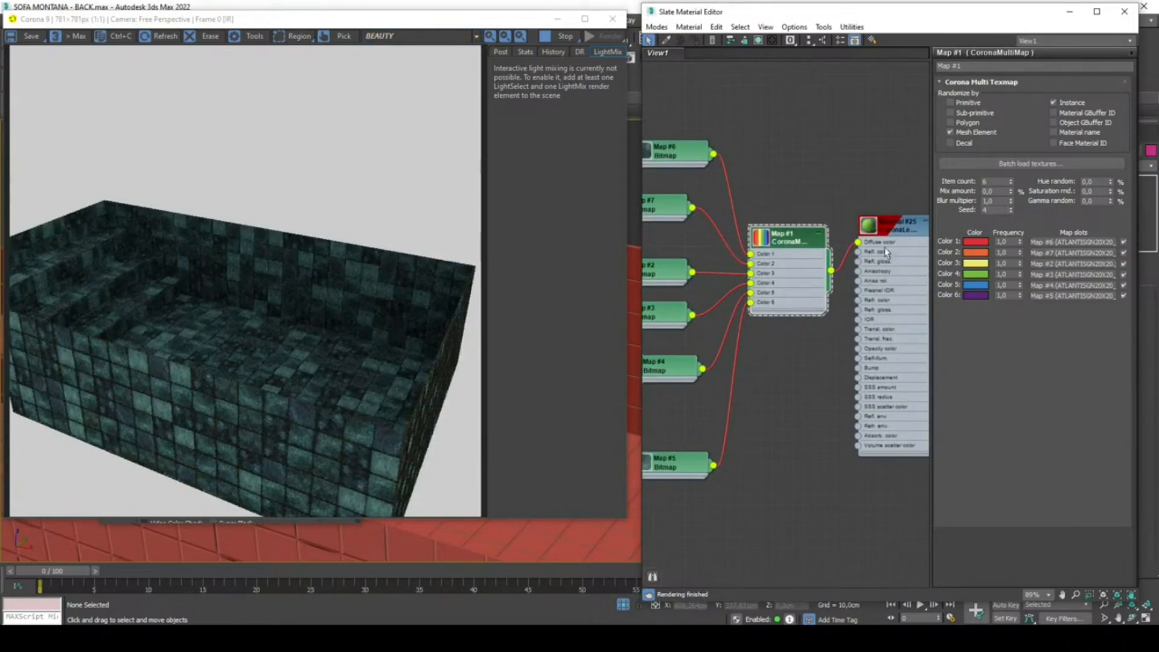
# - Open the Corona Legacy material's parameters and set its reflection level to 1.0
pyautogui.moveTo(863, 259); pyautogui.dragTo(884, 242, button='middle')
pyautogui.moveTo(865, 257); pyautogui.dragTo(896, 278)
pyautogui.moveTo(744, 260); pyautogui.dragTo(764, 270)
pyautogui.moveTo(785, 271); pyautogui.dragTo(772, 237, button='middle')
pyautogui.scroll(1, 807, 248)
pyautogui.scroll(2, 898, 261)
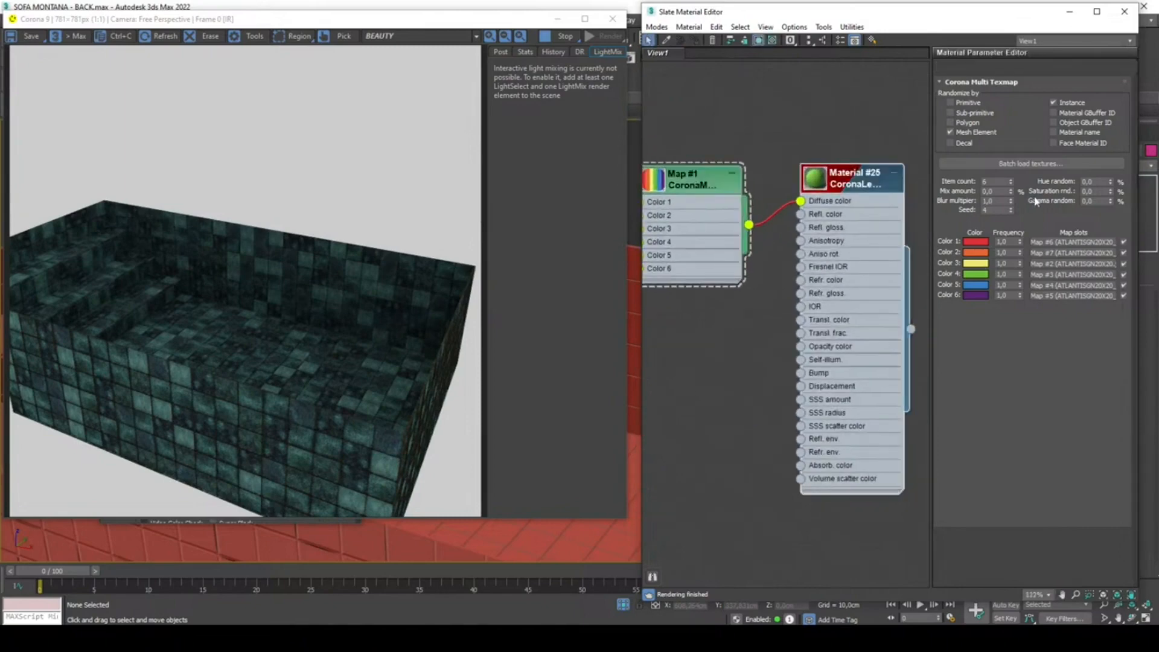
pyautogui.doubleClick(865, 180)
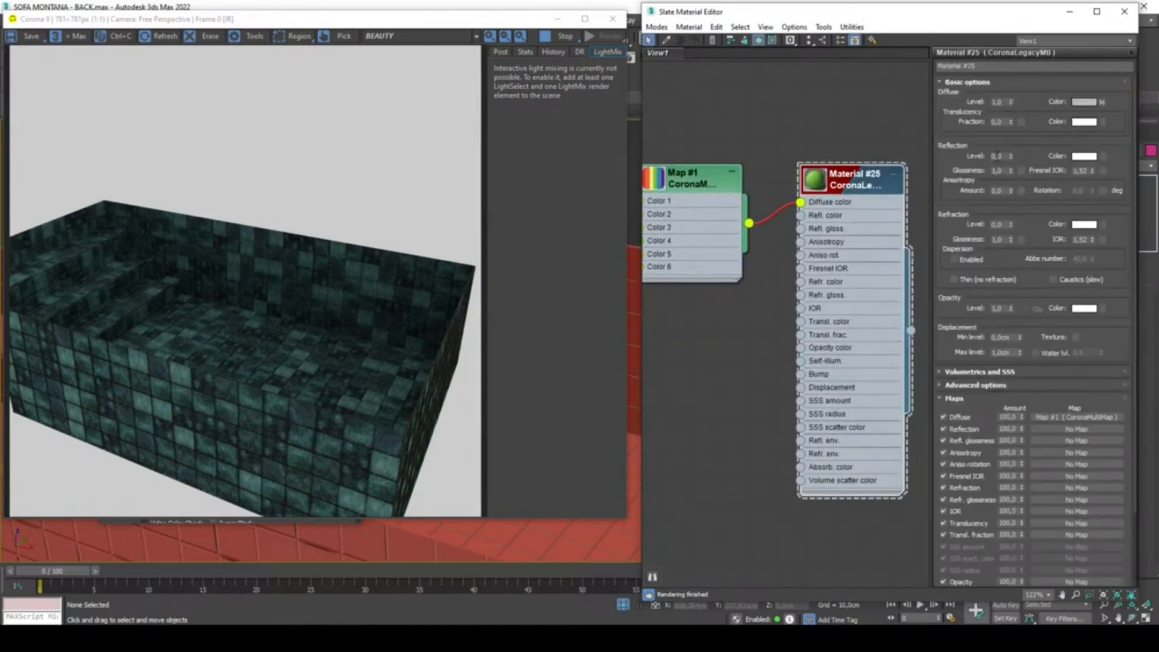
pyautogui.press('Return')
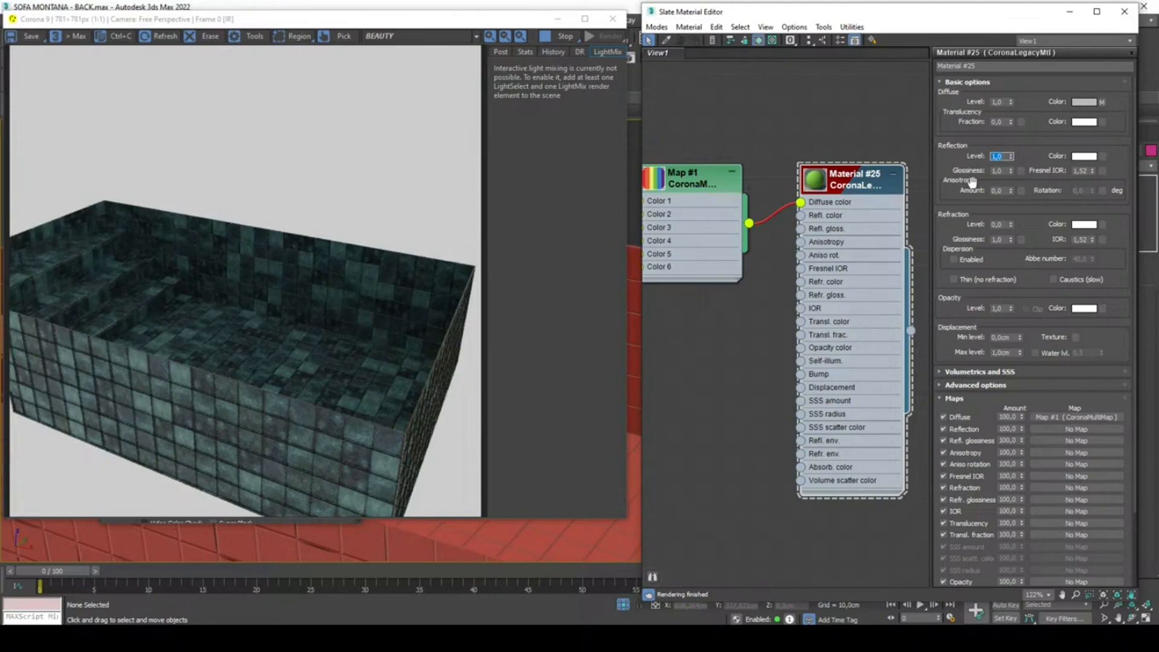
# - Enlarge the Corona Legacy material's preview and set its reflection glossiness to 0.5
pyautogui.click(997, 171)
pyautogui.scroll(2, 813, 183)
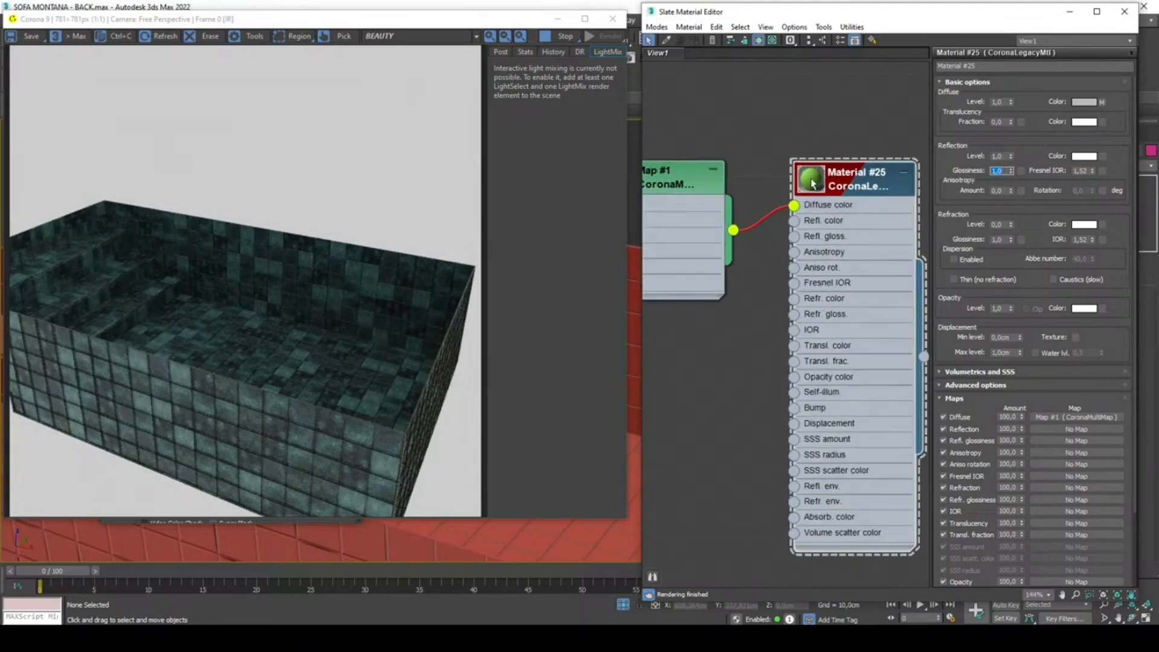
pyautogui.doubleClick(812, 183)
pyautogui.scroll(1, 845, 136)
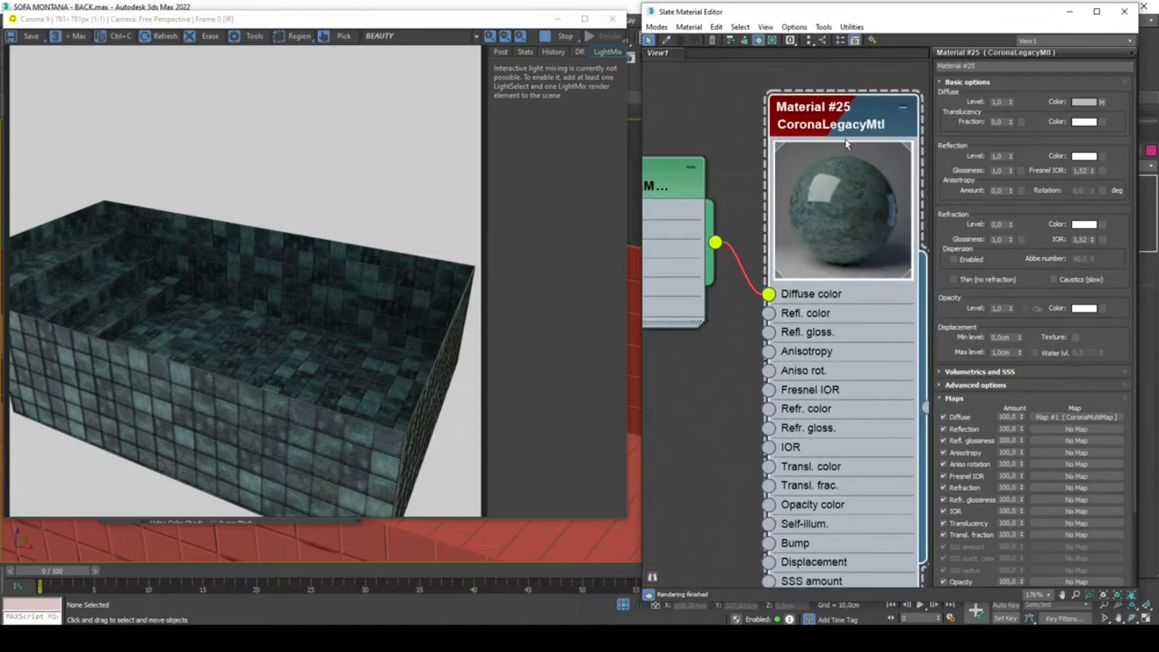
pyautogui.moveTo(846, 136); pyautogui.dragTo(837, 112, button='middle')
pyautogui.click(998, 171)
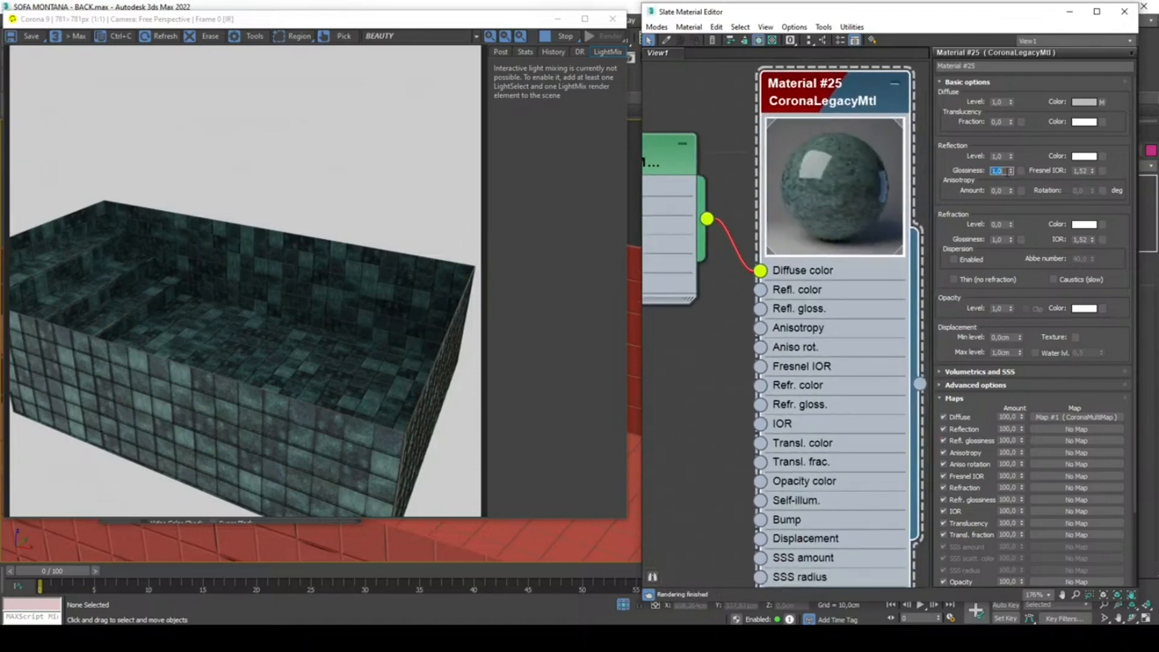
pyautogui.write('0,5')
pyautogui.press('Return')
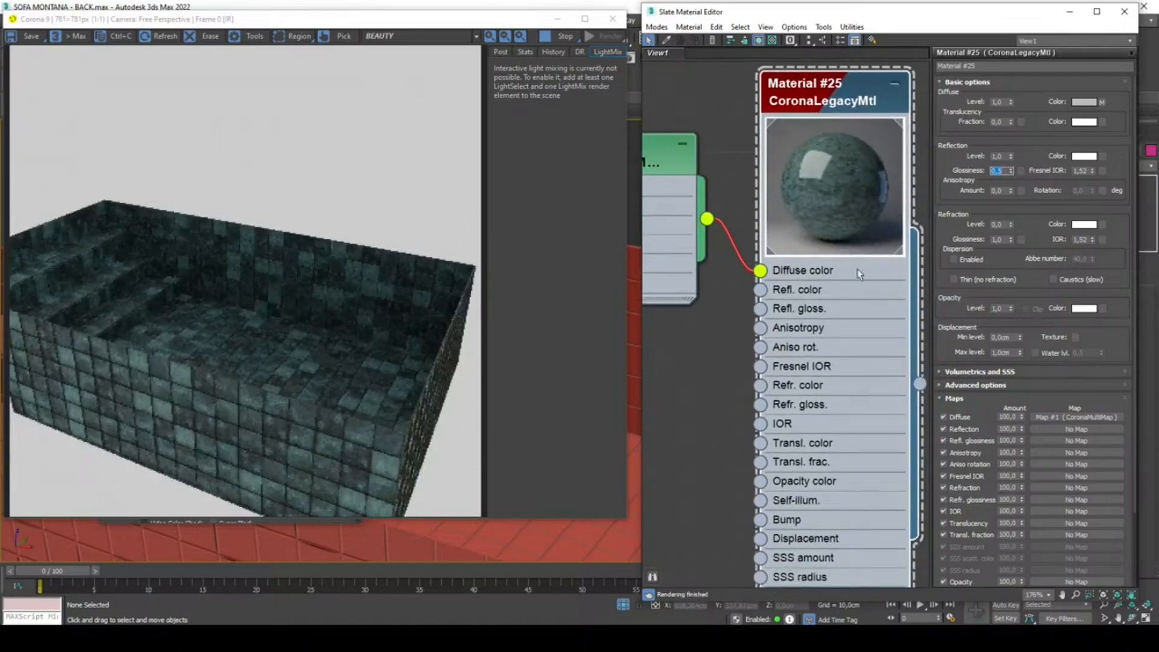
pyautogui.moveTo(789, 362); pyautogui.dragTo(798, 289, button='middle')
pyautogui.click(998, 171)
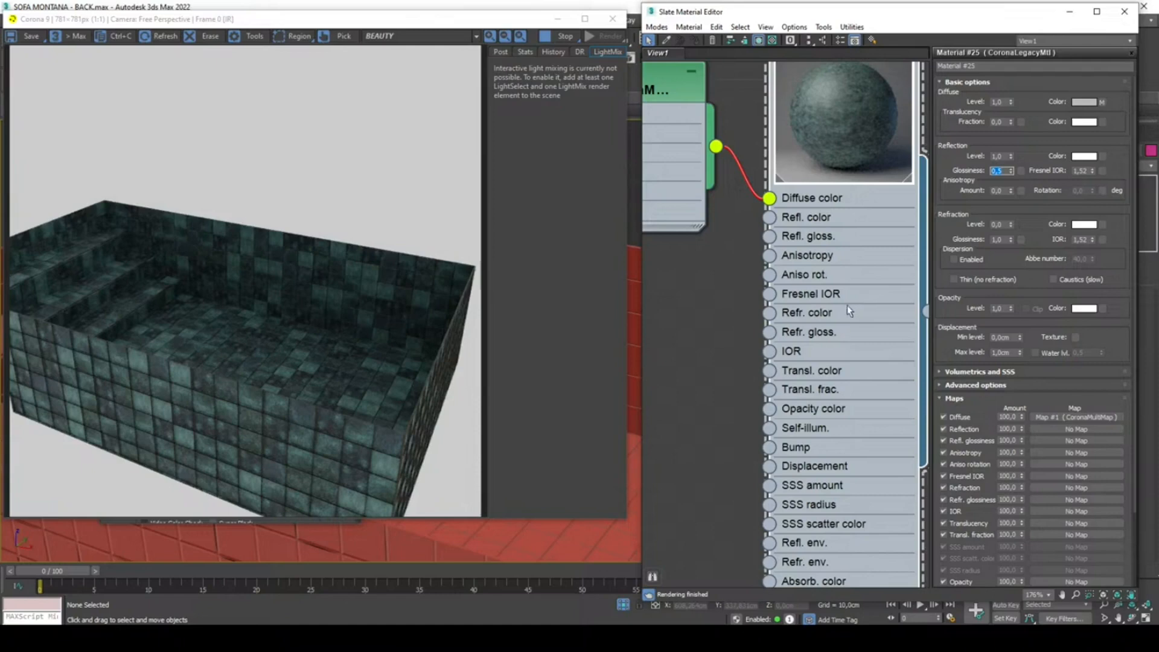
# - Add a Noise map to the Corona Legacy material's Bump input and place its node beside the material
pyautogui.moveTo(848, 308); pyautogui.dragTo(842, 202, button='middle')
pyautogui.moveTo(828, 266); pyautogui.dragTo(845, 243, button='middle')
pyautogui.moveTo(782, 318); pyautogui.dragTo(710, 348)
pyautogui.moveTo(736, 356)
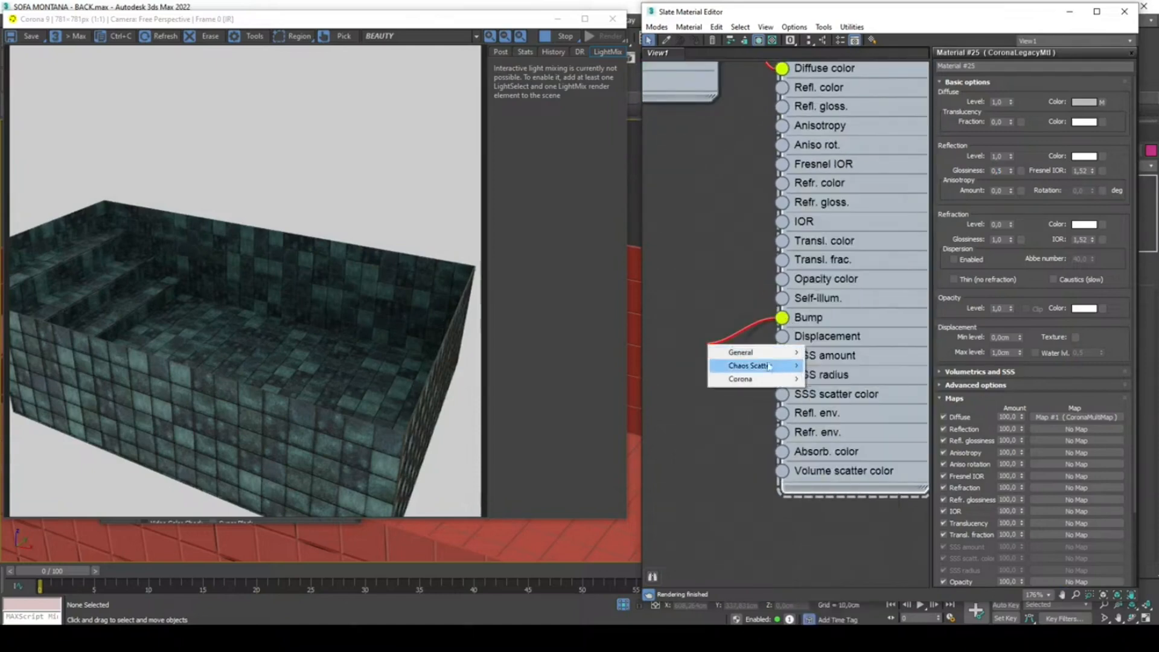
pyautogui.moveTo(792, 360)
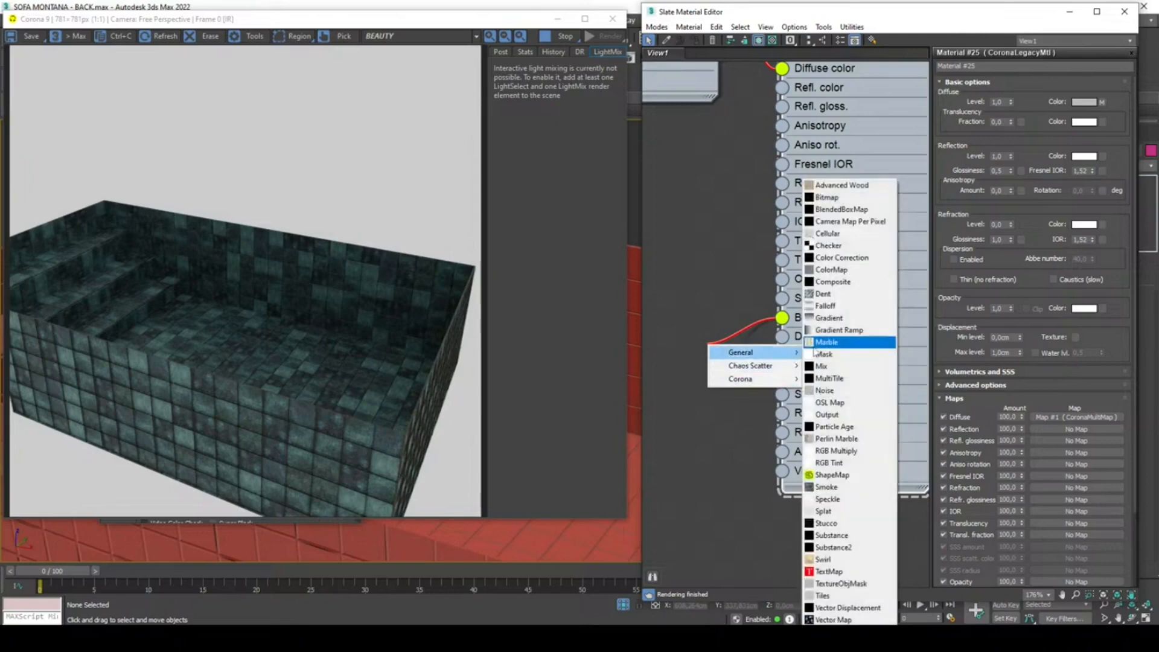
pyautogui.click(825, 391)
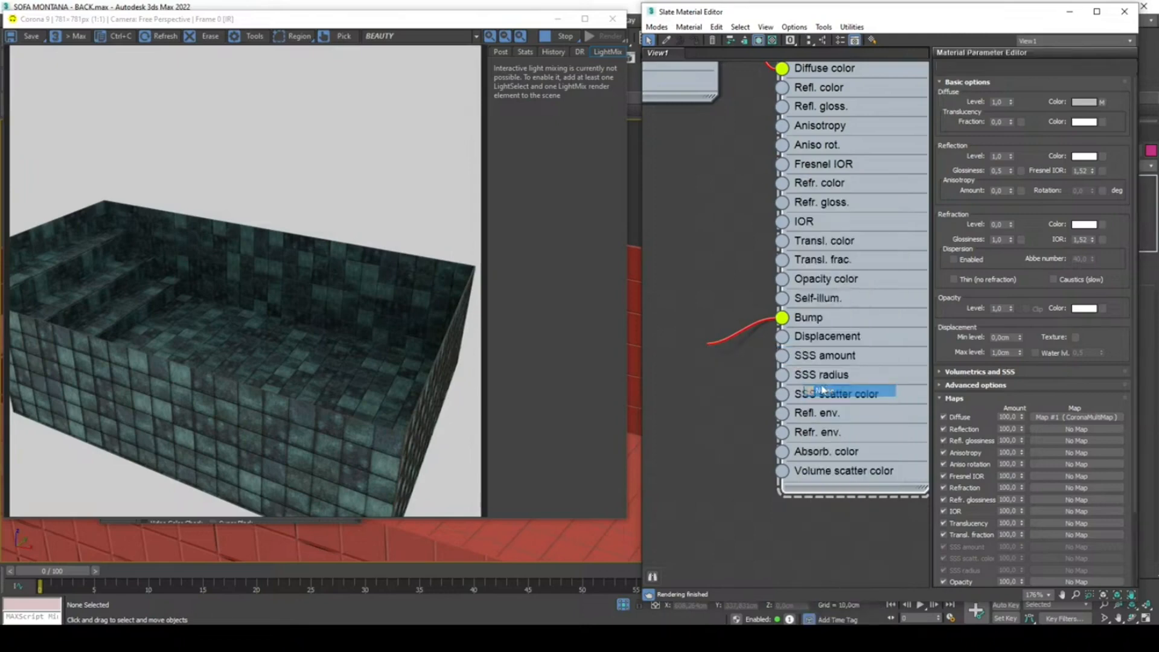
pyautogui.moveTo(767, 356); pyautogui.dragTo(712, 356)
pyautogui.moveTo(713, 356); pyautogui.dragTo(737, 389, button='middle')
pyautogui.scroll(-2, 737, 389)
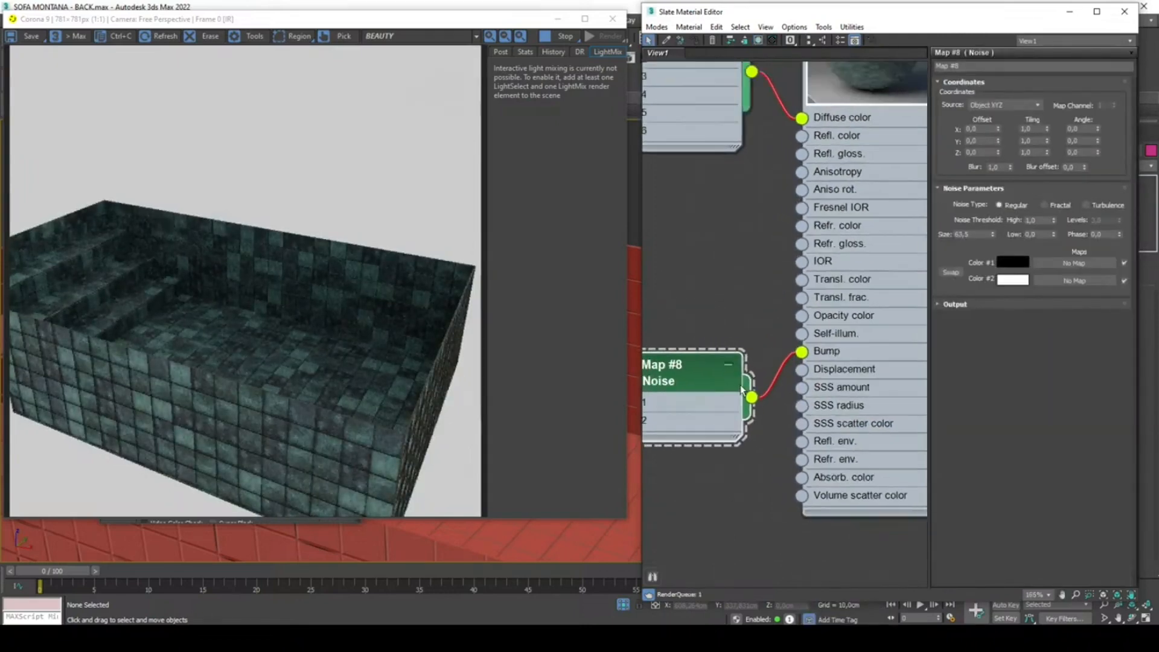
# - Connect the same Noise map to the material's Refl. gloss. input
pyautogui.moveTo(736, 389); pyautogui.dragTo(798, 168)
pyautogui.scroll(-1, 743, 243)
pyautogui.moveTo(742, 243); pyautogui.dragTo(783, 228, button='middle')
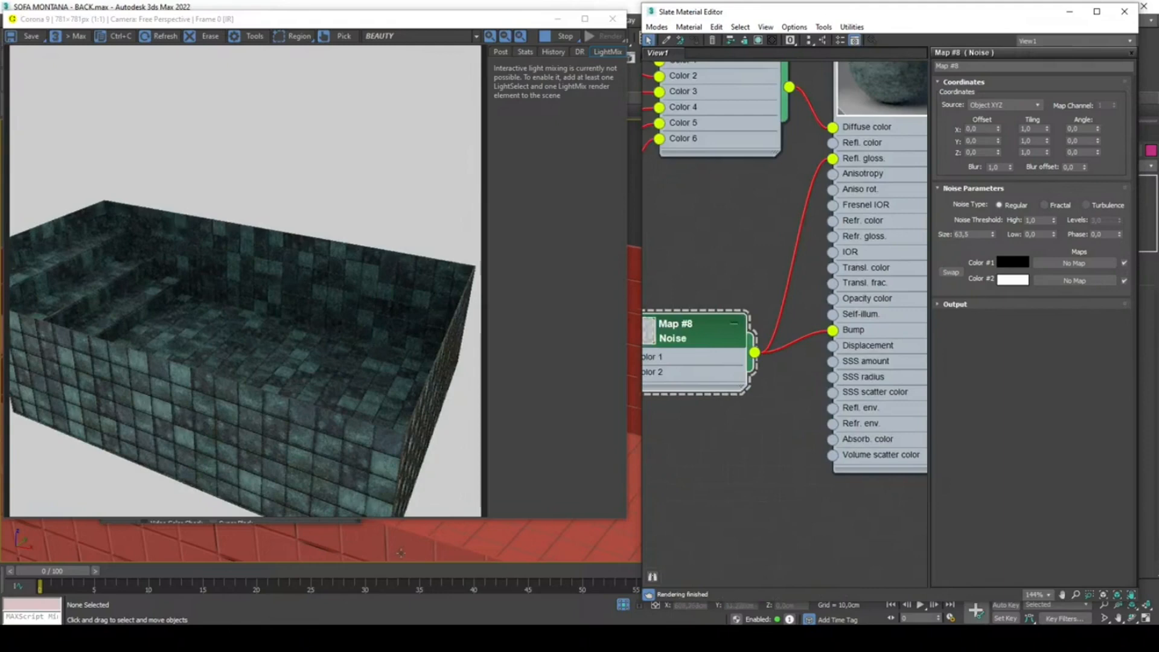
pyautogui.scroll(-2, 767, 369)
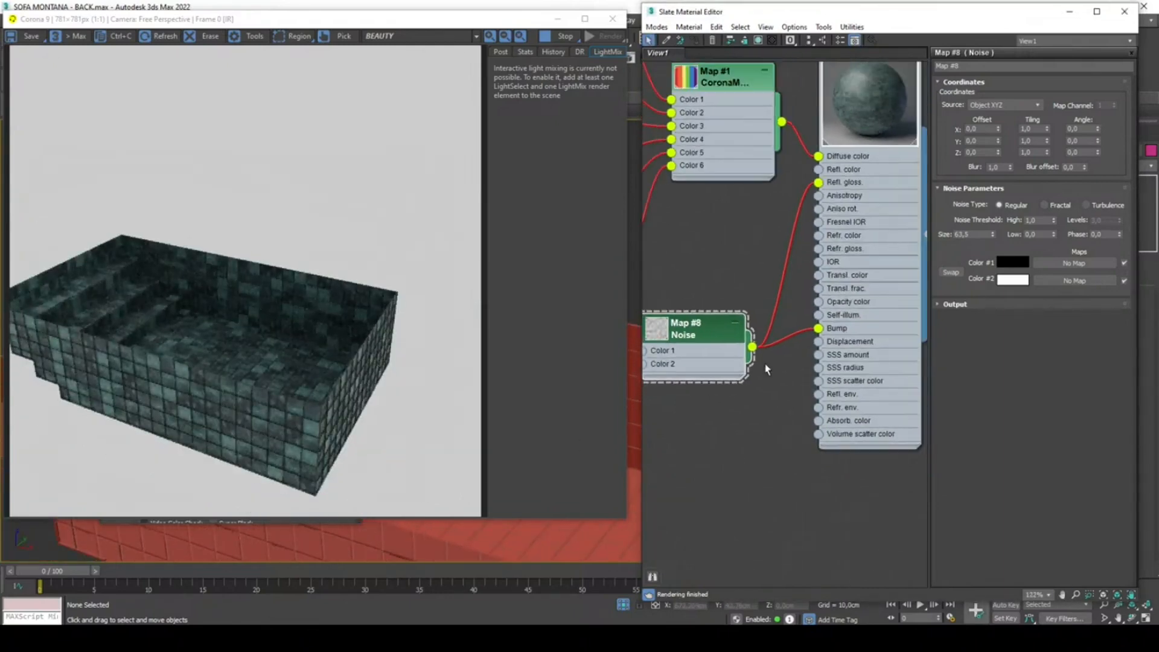
# - Move the tile bitmaps and the CoronaMultiMap away from the material to make room for another node
pyautogui.scroll(-10, 767, 369)
pyautogui.moveTo(795, 179); pyautogui.dragTo(675, 340)
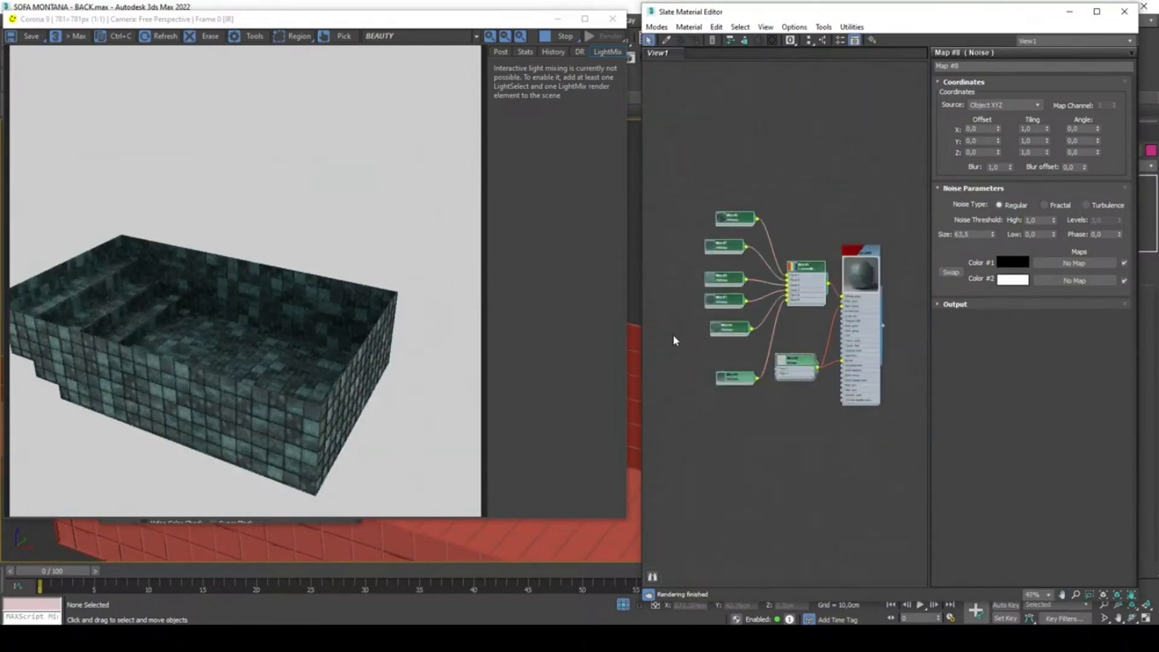
pyautogui.click(728, 378)
pyautogui.moveTo(731, 415); pyautogui.dragTo(695, 219)
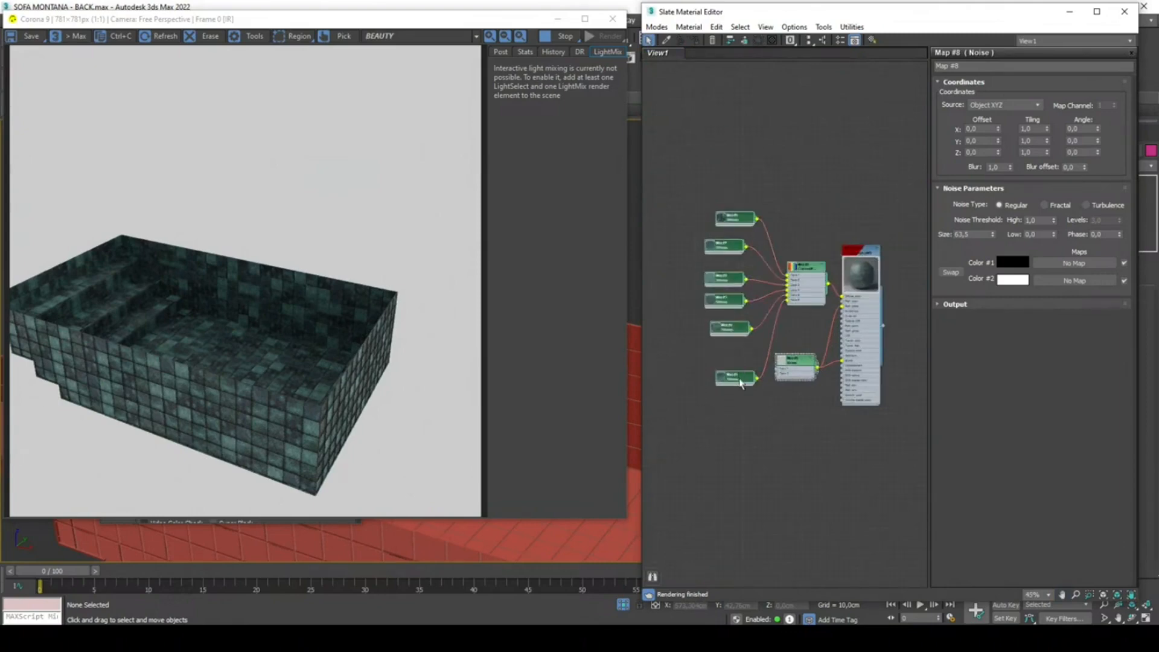
pyautogui.moveTo(741, 383); pyautogui.dragTo(656, 296)
pyautogui.moveTo(810, 286); pyautogui.dragTo(685, 238)
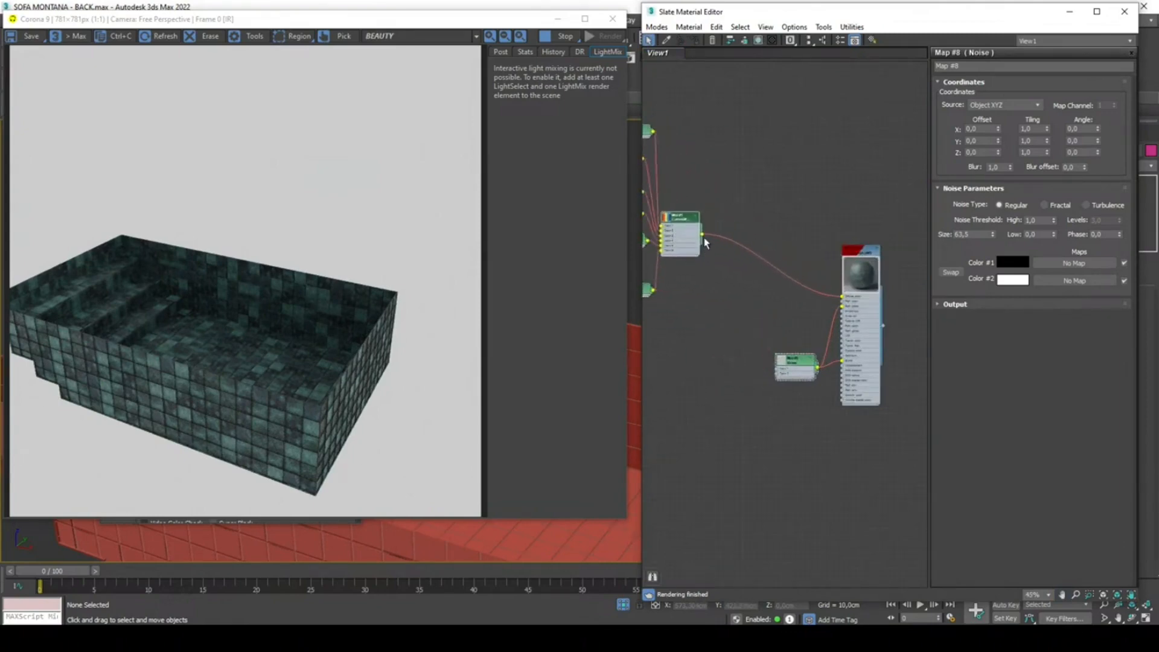
# - Insert a CoronaColorCorrect map between the CoronaMultiMap and the material's Diffuse color
pyautogui.rightClick(755, 231)
pyautogui.moveTo(794, 264)
pyautogui.moveTo(906, 292)
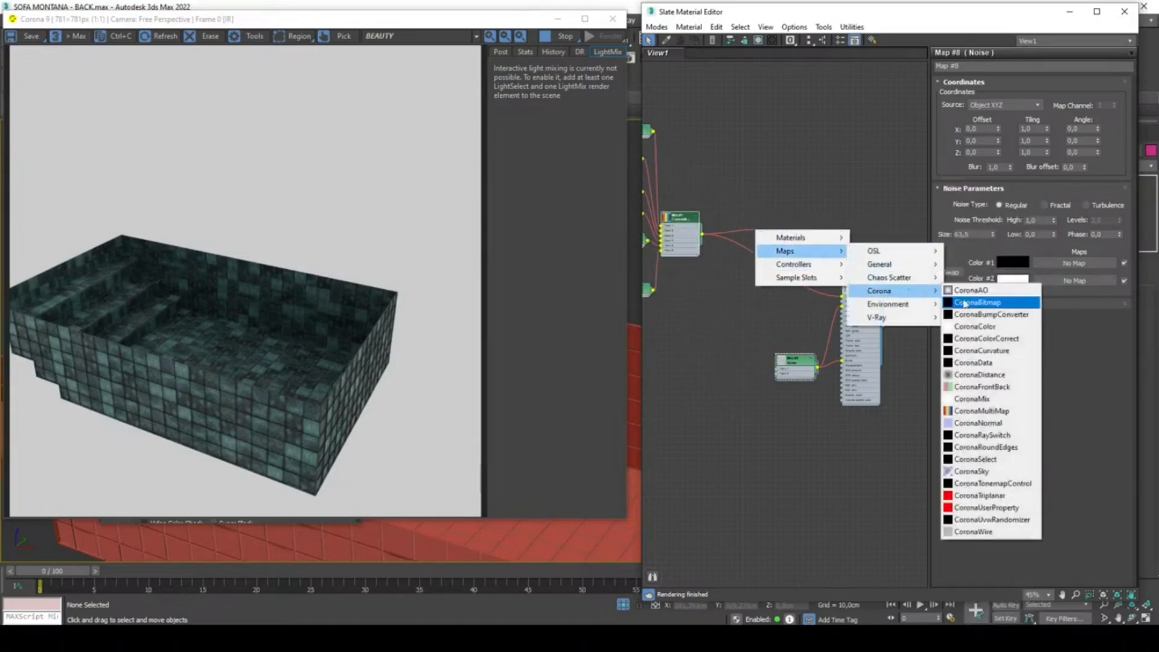
pyautogui.click(990, 338)
pyautogui.moveTo(777, 235); pyautogui.dragTo(842, 296)
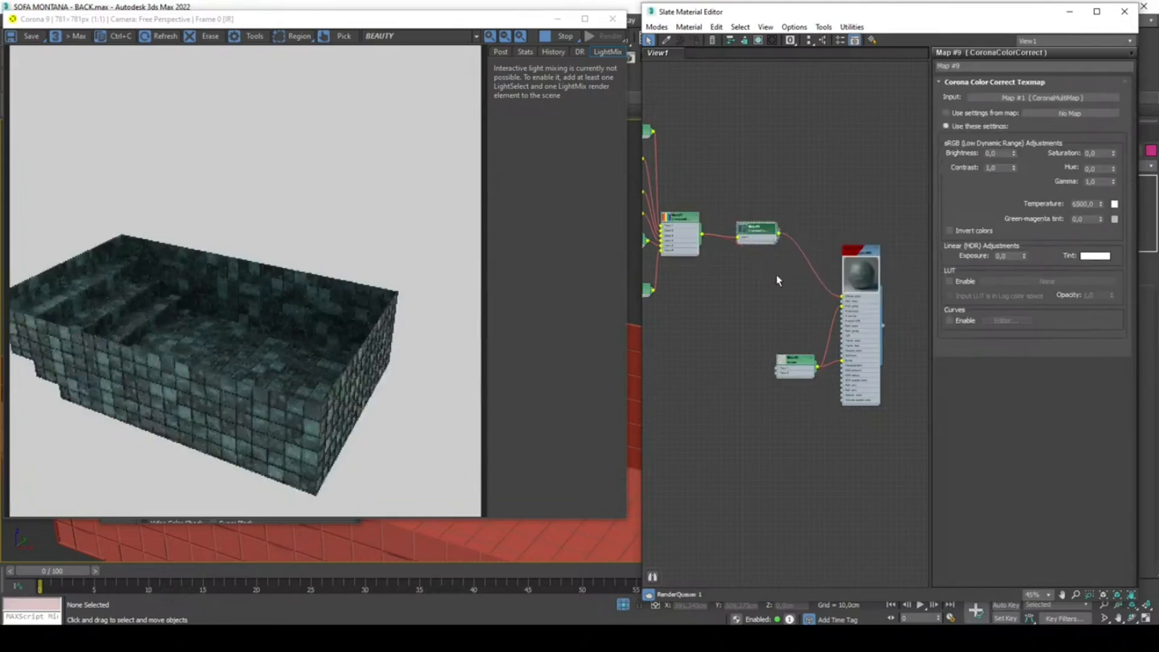
pyautogui.moveTo(762, 235); pyautogui.dragTo(778, 276)
pyautogui.scroll(3, 780, 278)
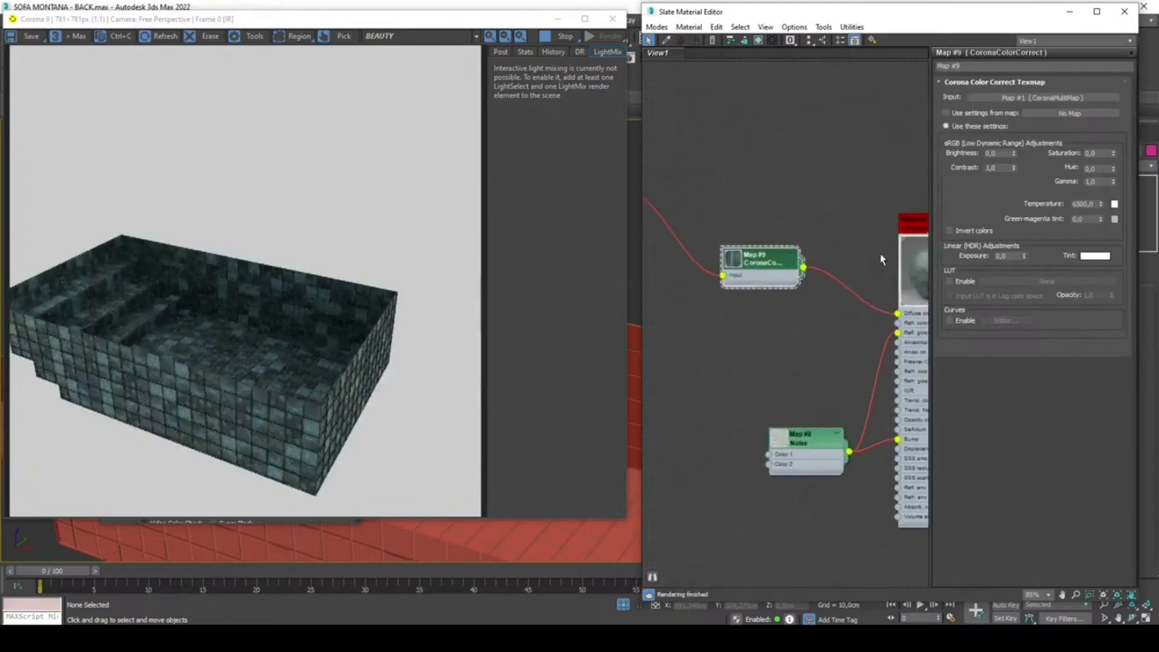
# - Try a gamma of 2 in the CoronaColorCorrect map, then set it to 1,2
pyautogui.moveTo(1103, 181); pyautogui.dragTo(1087, 180)
pyautogui.write('2')
pyautogui.press('Return')
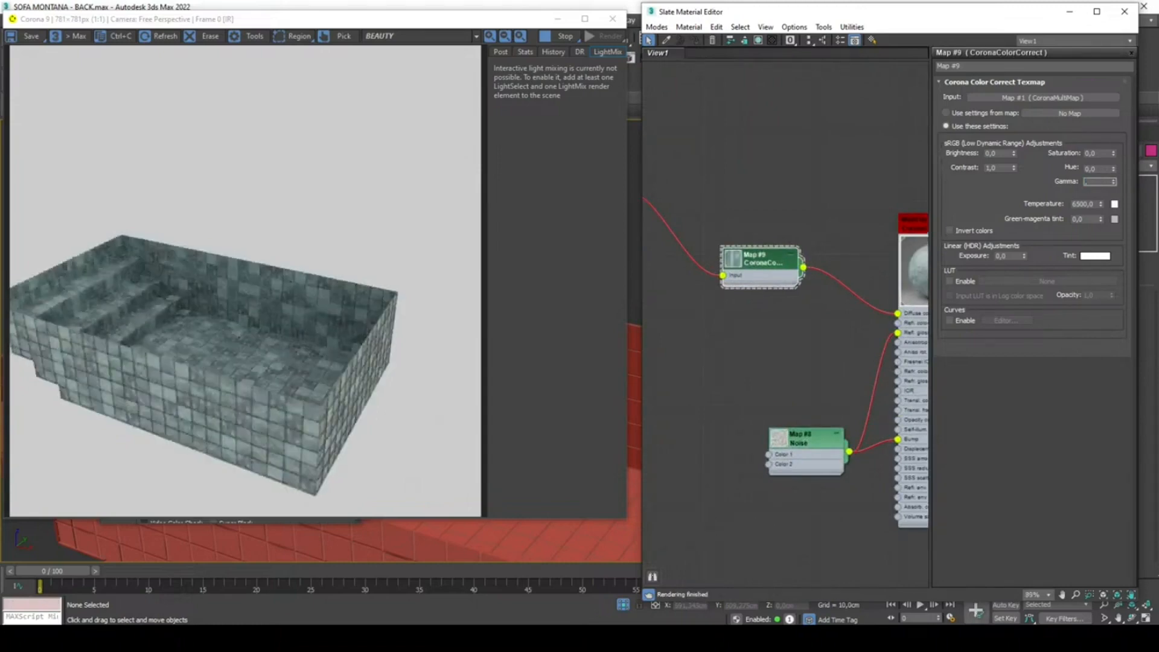
pyautogui.write('2')
pyautogui.press('Return')
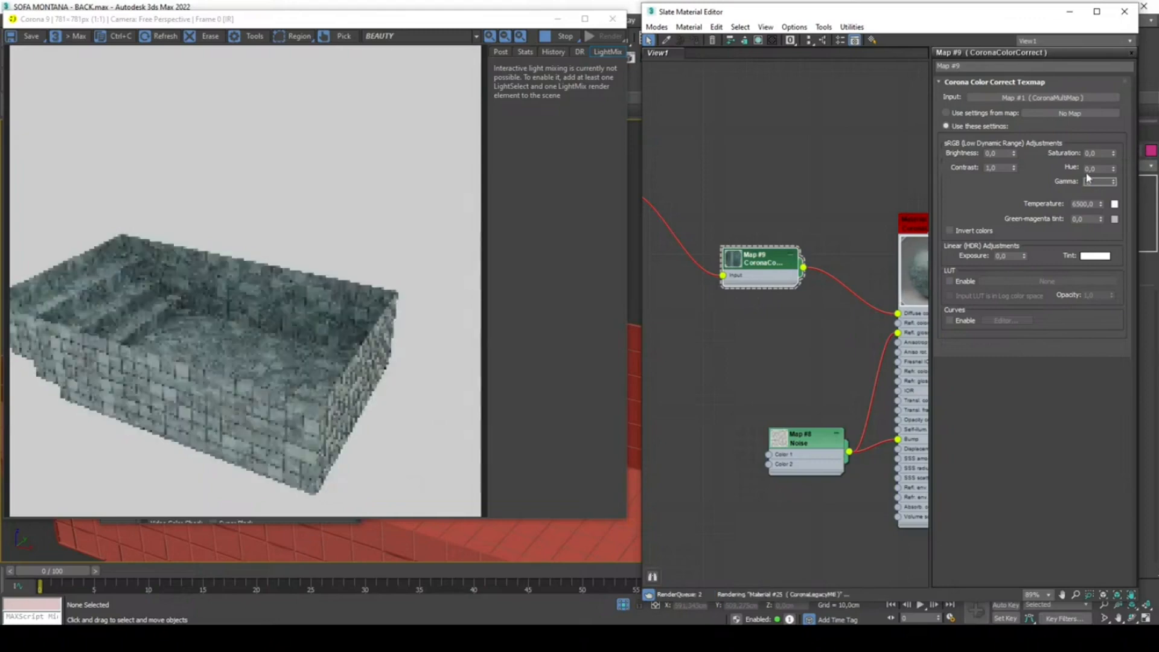
pyautogui.write('1,2')
pyautogui.press('Return')
# - Inspect the rendered tiles up close and close the render window and the material editor
pyautogui.scroll(1, 396, 343)
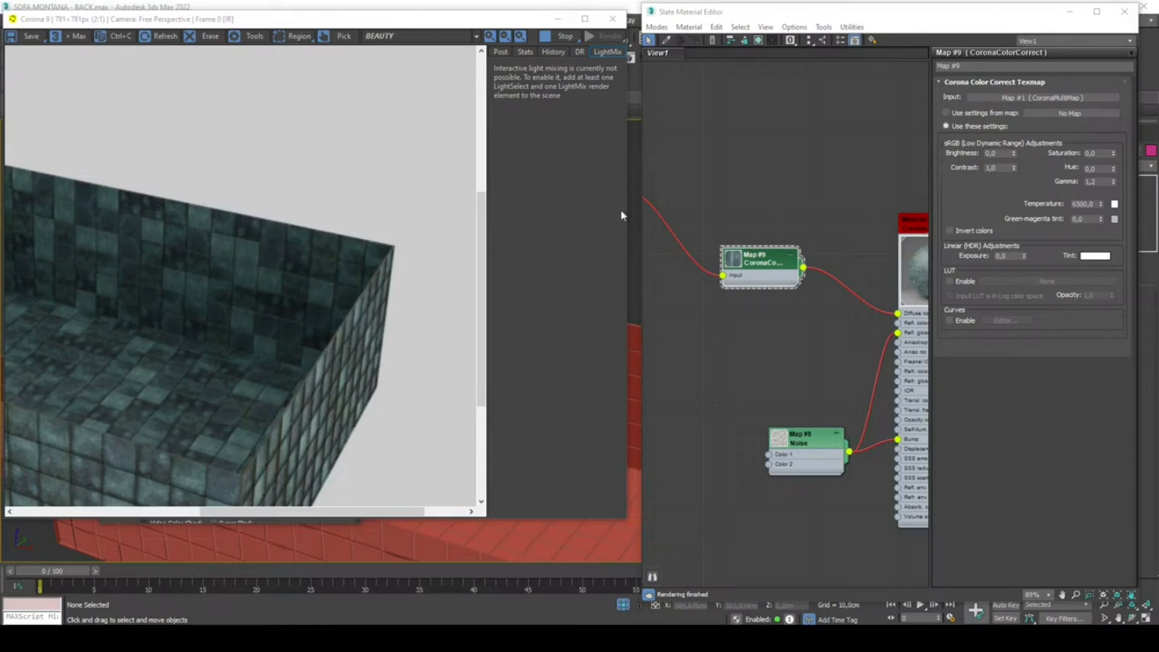
pyautogui.moveTo(459, 20); pyautogui.dragTo(567, 30)
pyautogui.scroll(-1, 467, 224)
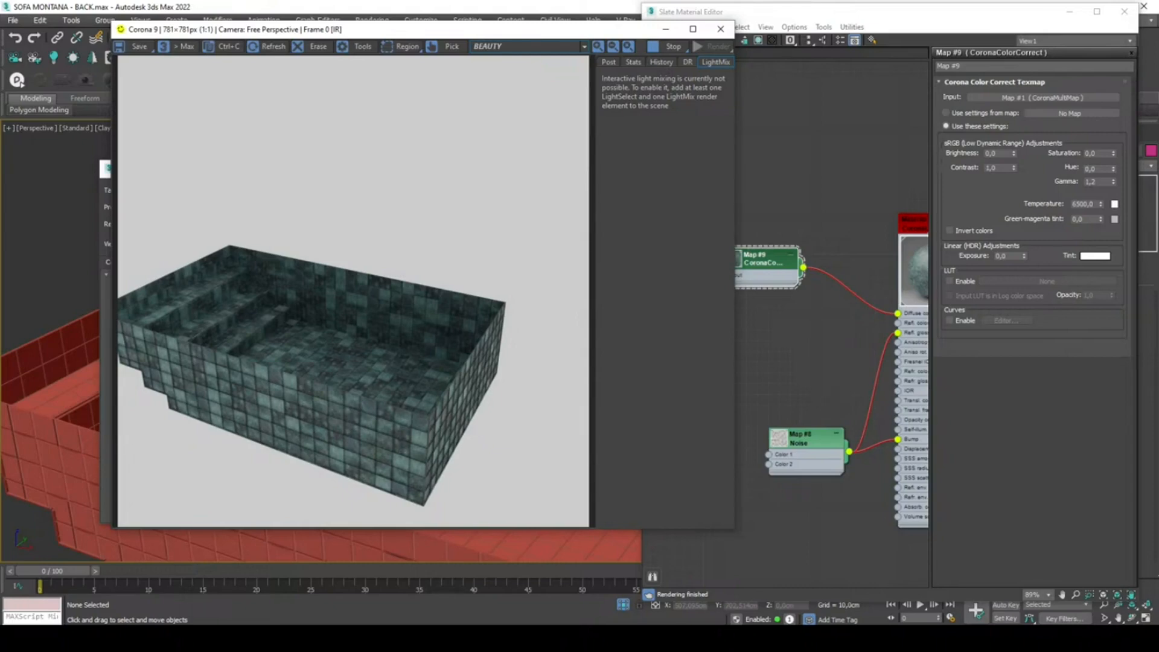
pyautogui.click(721, 29)
pyautogui.click(347, 169)
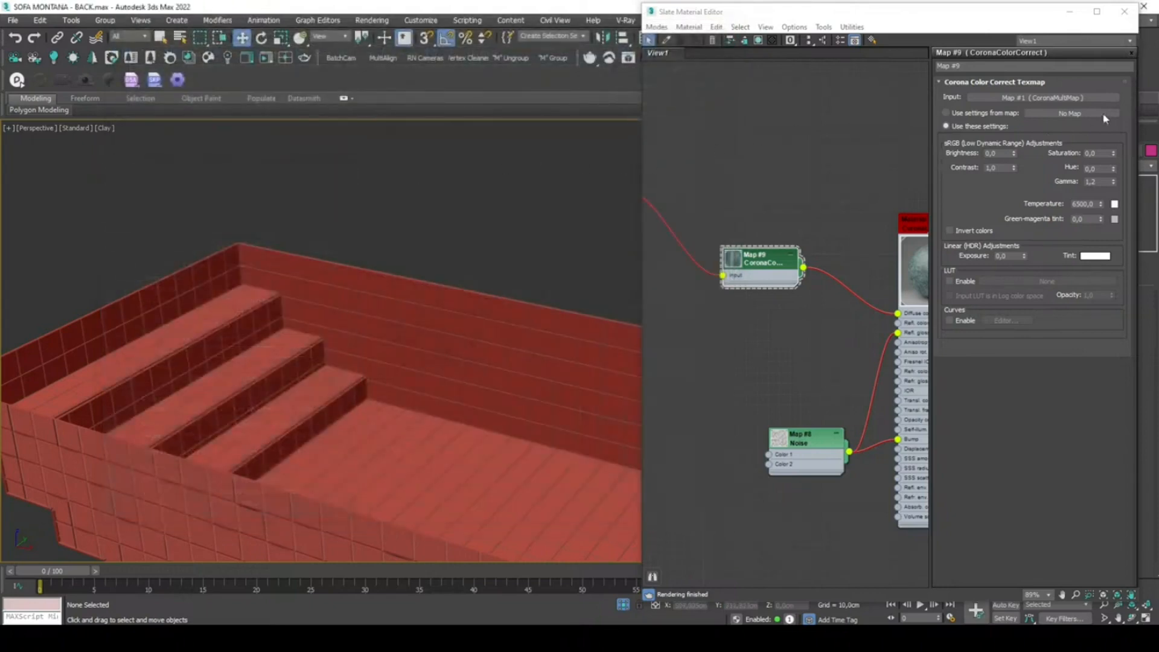
pyautogui.click(1124, 11)
# - Draw a plane covering the whole pool in the top view and raise it to just below the pool's rim
pyautogui.press('t')
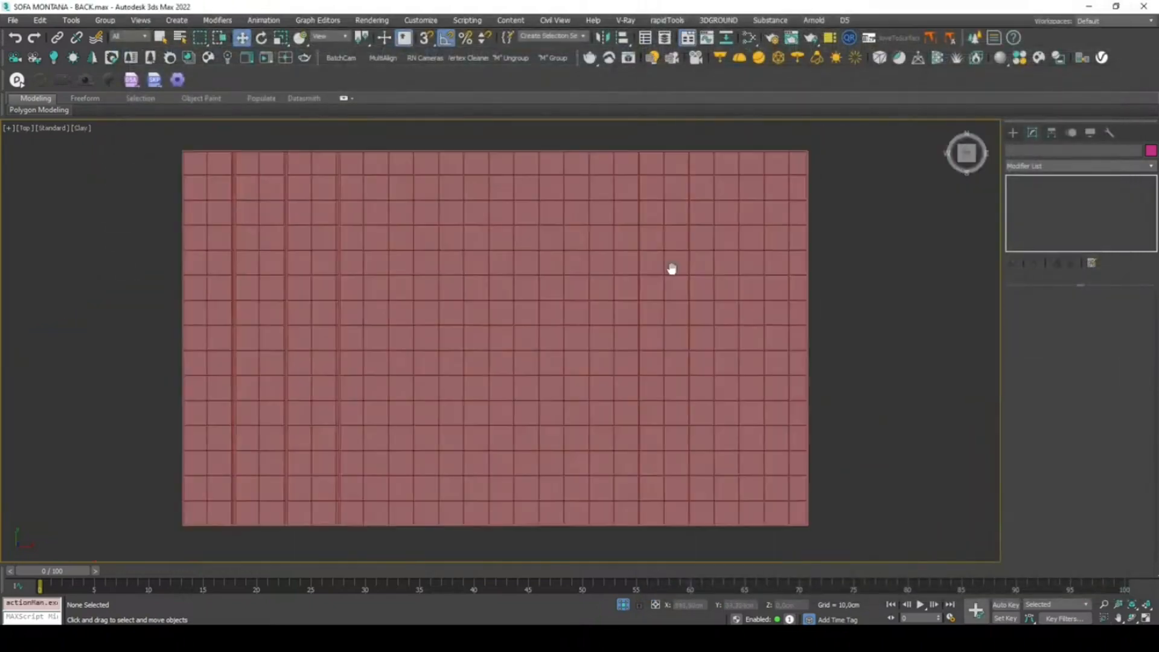
pyautogui.scroll(-2, 634, 256)
pyautogui.click(1013, 132)
pyautogui.click(1115, 274)
pyautogui.moveTo(263, 172); pyautogui.dragTo(705, 469)
pyautogui.press('w')
pyautogui.keyDown('alt'); pyautogui.moveTo(669, 446); pyautogui.dragTo(543, 320, button='middle'); pyautogui.keyUp('alt')
pyautogui.moveTo(492, 300); pyautogui.dragTo(472, 208)
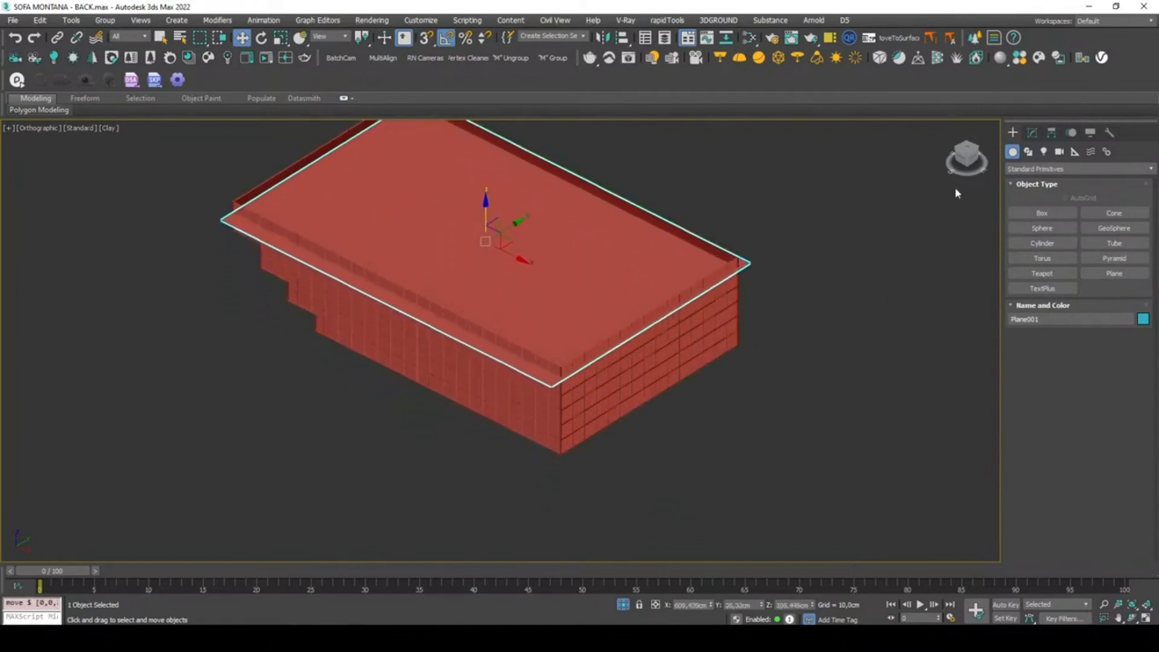
# - Adjust the plane to about 348 cm long and 552 cm wide and show edged faces in the perspective view
pyautogui.click(1032, 134)
pyautogui.moveTo(1116, 311)
pyautogui.mouseDown()
pyautogui.moveTo(1120, 326)
pyautogui.moveTo(1118, 312)
pyautogui.mouseUp()
pyautogui.press('p')
pyautogui.scroll(4, 690, 331)
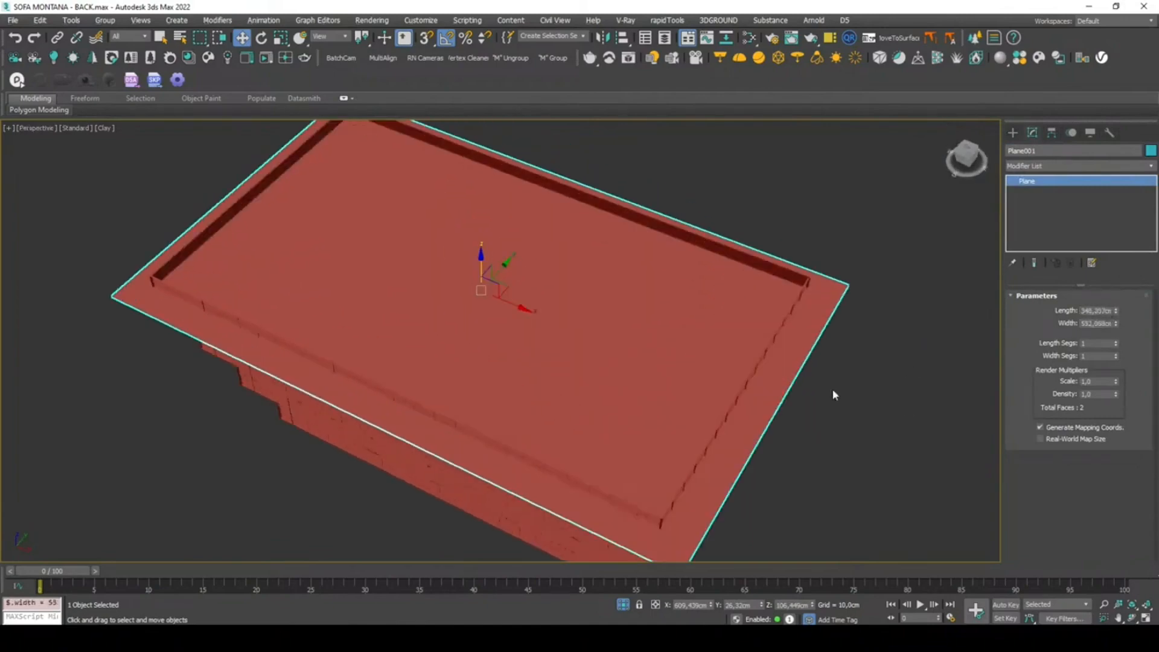
pyautogui.press('F4')
pyautogui.moveTo(862, 370); pyautogui.dragTo(839, 365, button='middle')
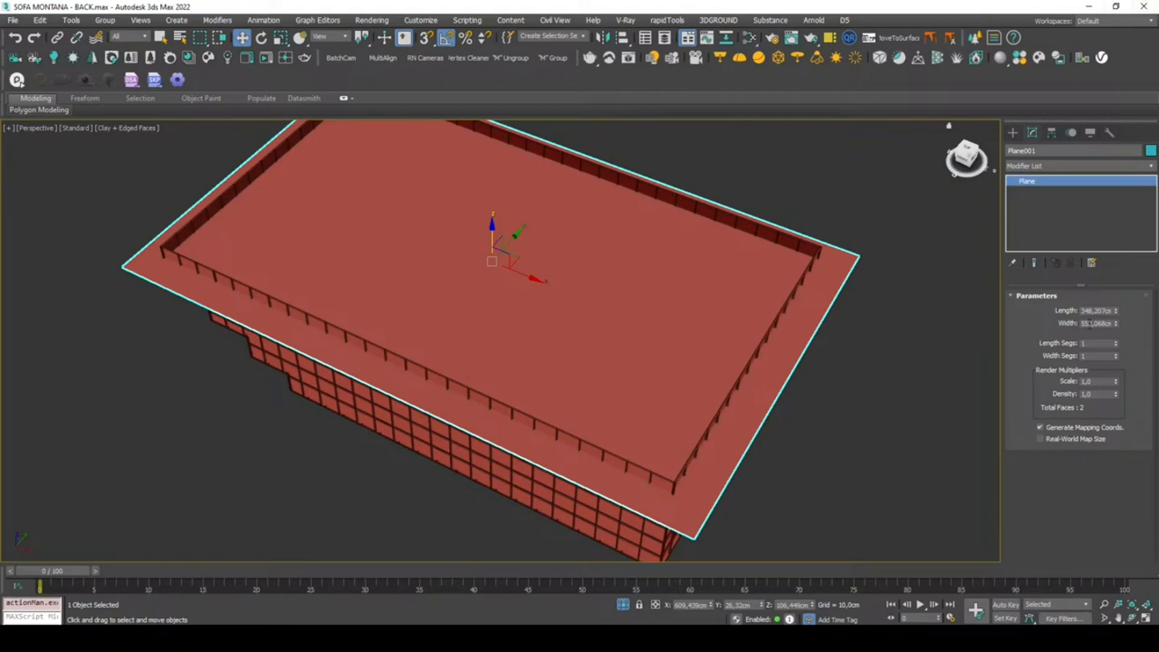
# - Set the water plane's length segments to 30
pyautogui.click(1100, 343)
pyautogui.write('50')
pyautogui.press('Return')
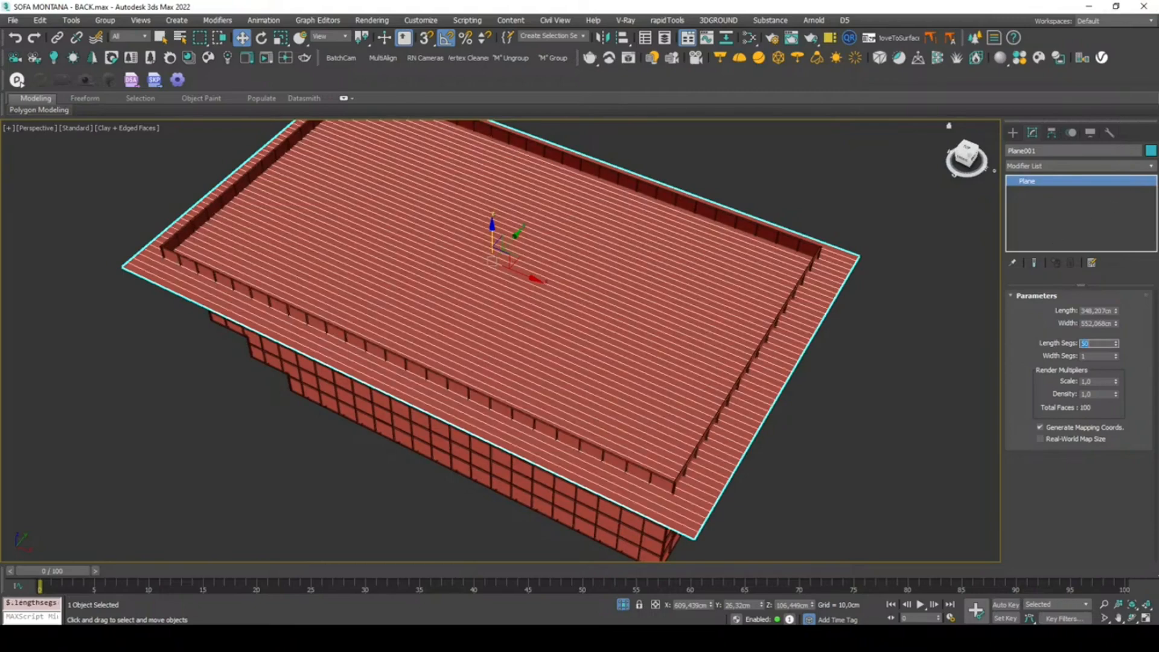
pyautogui.write('30')
pyautogui.press('Return')
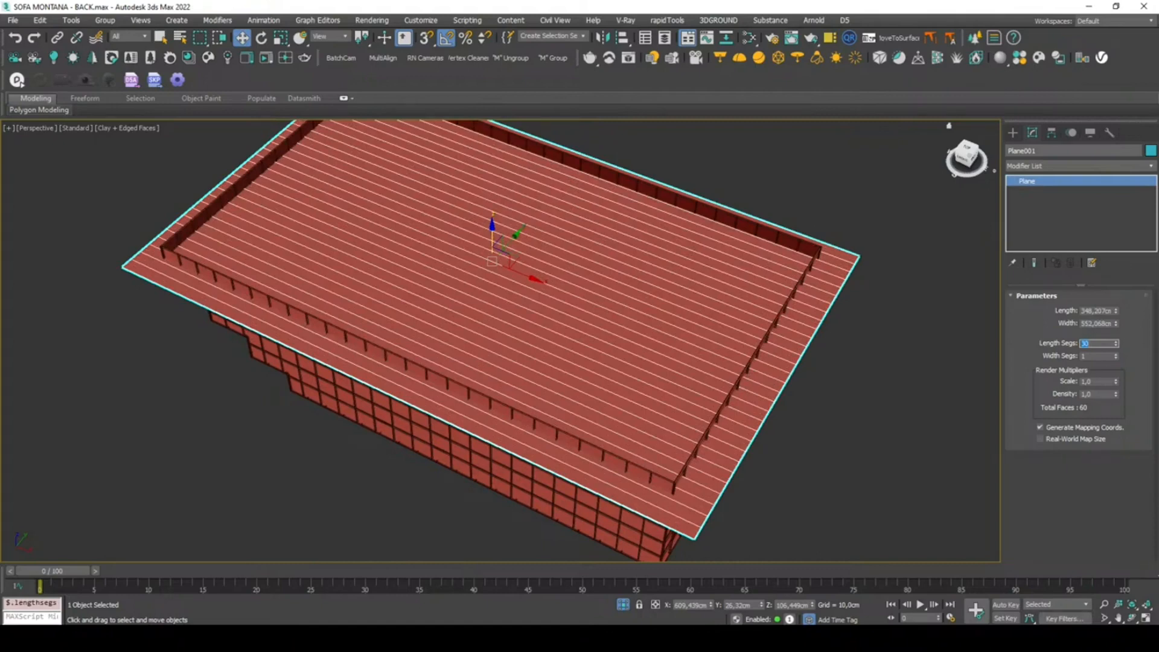
# - Set the water plane's width segments to 40 and check the mesh density
pyautogui.press('Tab')
pyautogui.write('30')
pyautogui.press('Return')
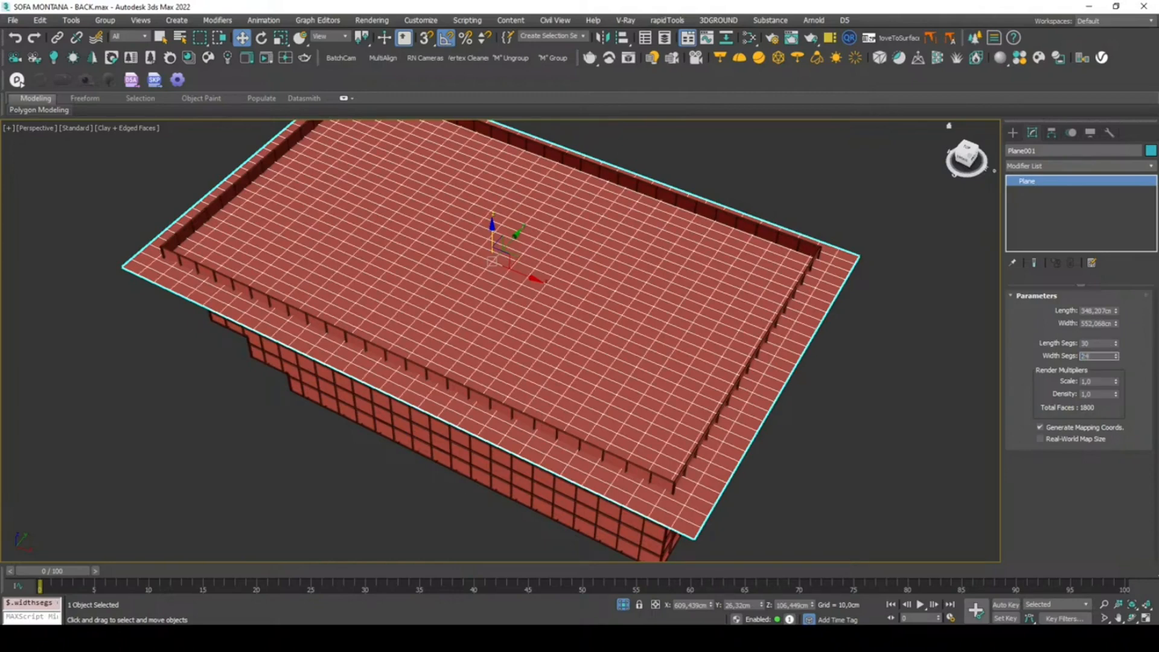
pyautogui.write('40')
pyautogui.press('Return')
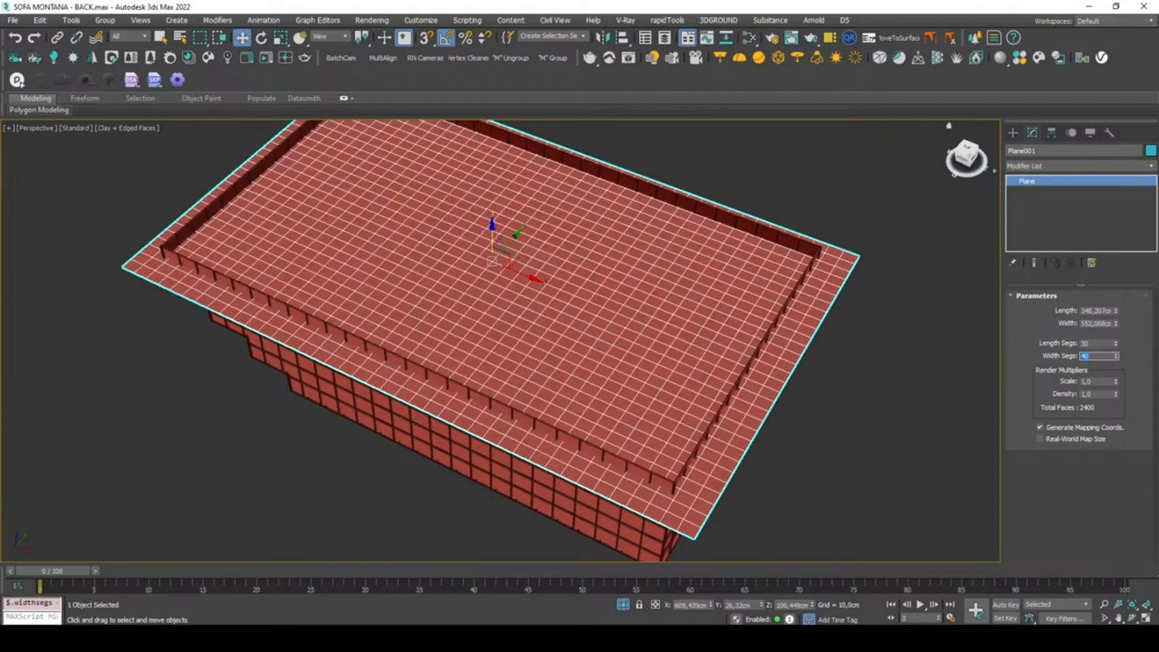
pyautogui.keyDown('alt'); pyautogui.moveTo(642, 327); pyautogui.dragTo(576, 326, button='middle'); pyautogui.keyUp('alt')
pyautogui.press('F4')
pyautogui.press('F4')
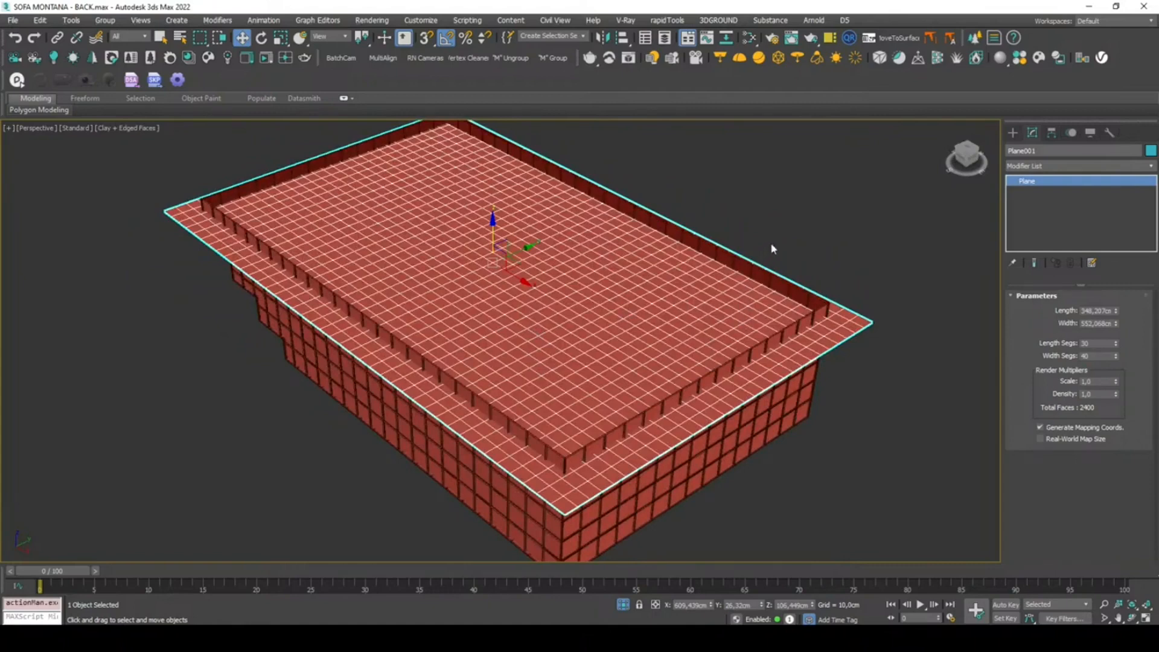
# - Add a Noise modifier to the water plane and enable Fractal
pyautogui.click(1055, 168)
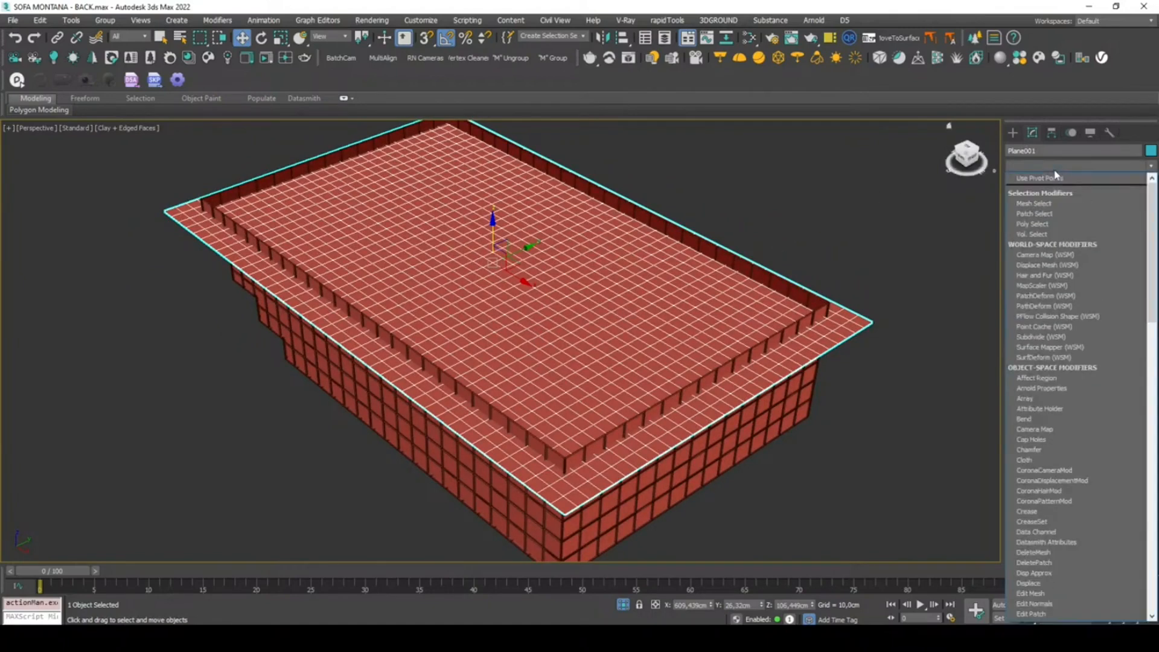
pyautogui.press('n')
pyautogui.click(1055, 177)
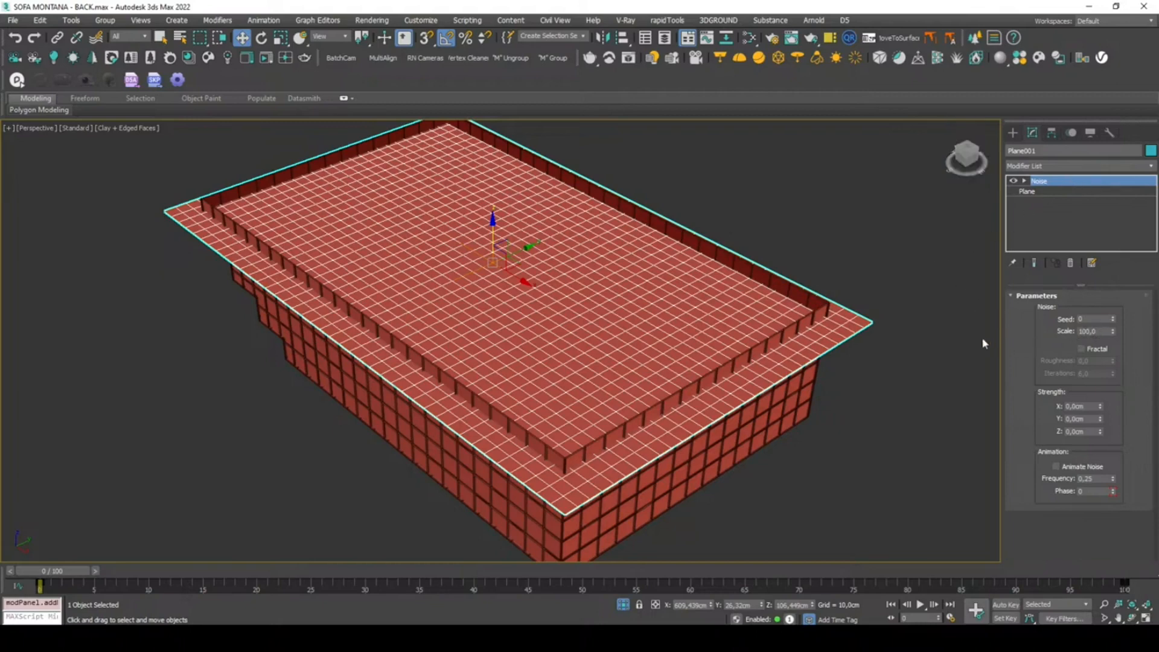
pyautogui.click(1081, 349)
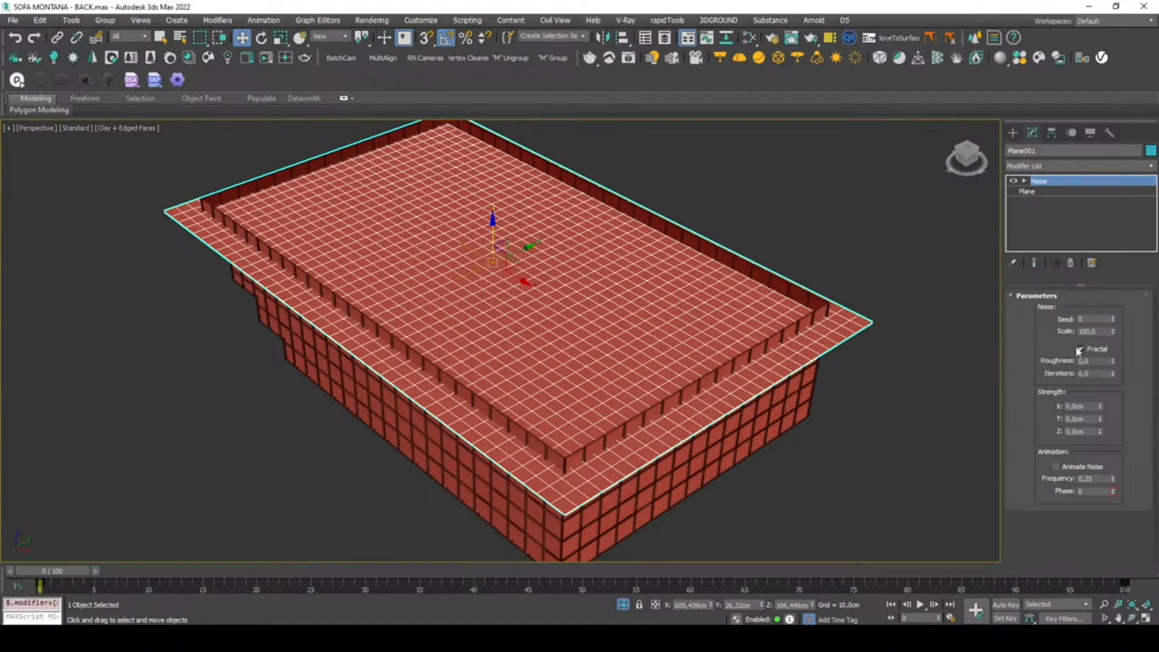
# - Test several Z strengths for the Noise modifier and set it to 3 cm
pyautogui.keyDown('alt'); pyautogui.moveTo(765, 313); pyautogui.dragTo(750, 305, button='middle'); pyautogui.keyUp('alt')
pyautogui.scroll(-3, 750, 302)
pyautogui.scroll(6, 749, 289)
pyautogui.moveTo(767, 244); pyautogui.dragTo(777, 227, button='middle')
pyautogui.doubleClick(1081, 431)
pyautogui.write('2')
pyautogui.press('Return')
pyautogui.write('3')
pyautogui.press('Return')
pyautogui.write('5')
pyautogui.press('Return')
pyautogui.write('3')
pyautogui.press('Return')
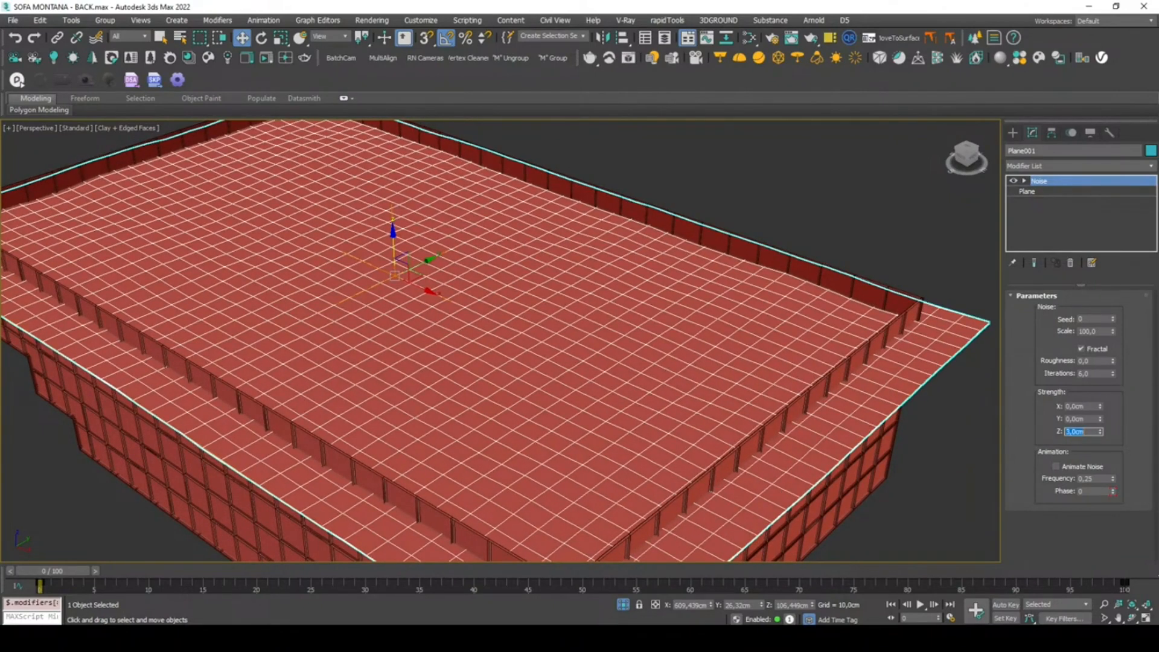
# - Inspect the water surface's waves and set the Noise modifier's scale to 5
pyautogui.scroll(-5, 707, 278)
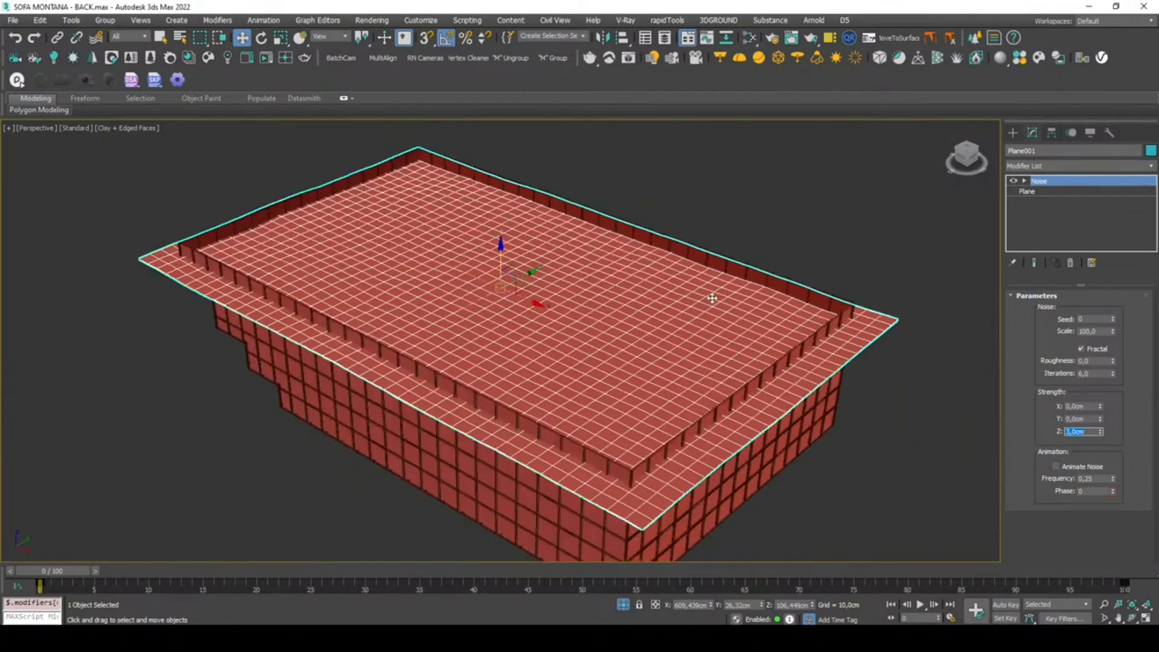
pyautogui.scroll(1, 704, 272)
pyautogui.keyDown('alt'); pyautogui.moveTo(704, 271); pyautogui.dragTo(821, 324, button='middle'); pyautogui.keyUp('alt')
pyautogui.scroll(6, 642, 313)
pyautogui.scroll(-4, 732, 313)
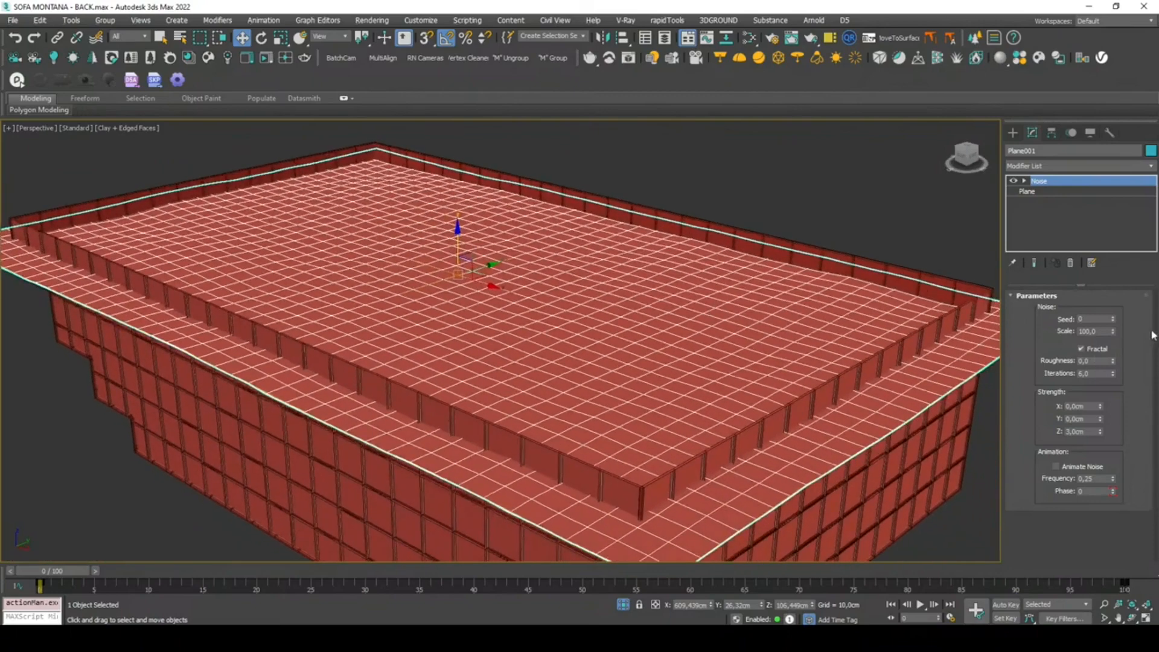
pyautogui.doubleClick(1103, 330)
pyautogui.write('10')
pyautogui.press('Return')
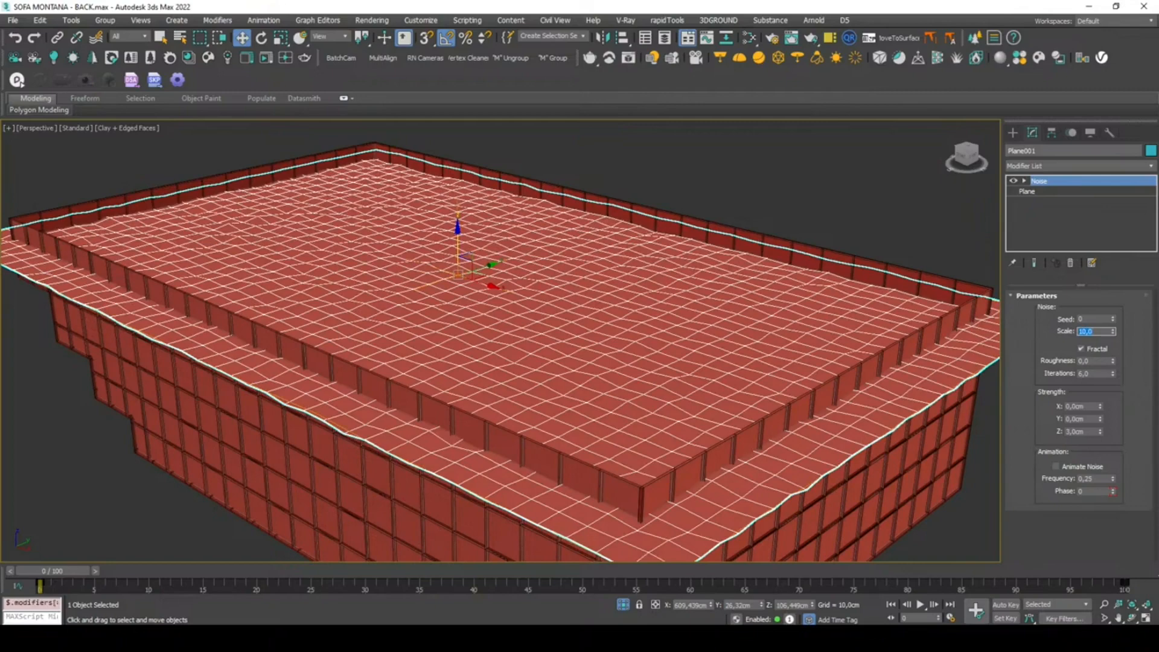
pyautogui.write('5')
pyautogui.press('Return')
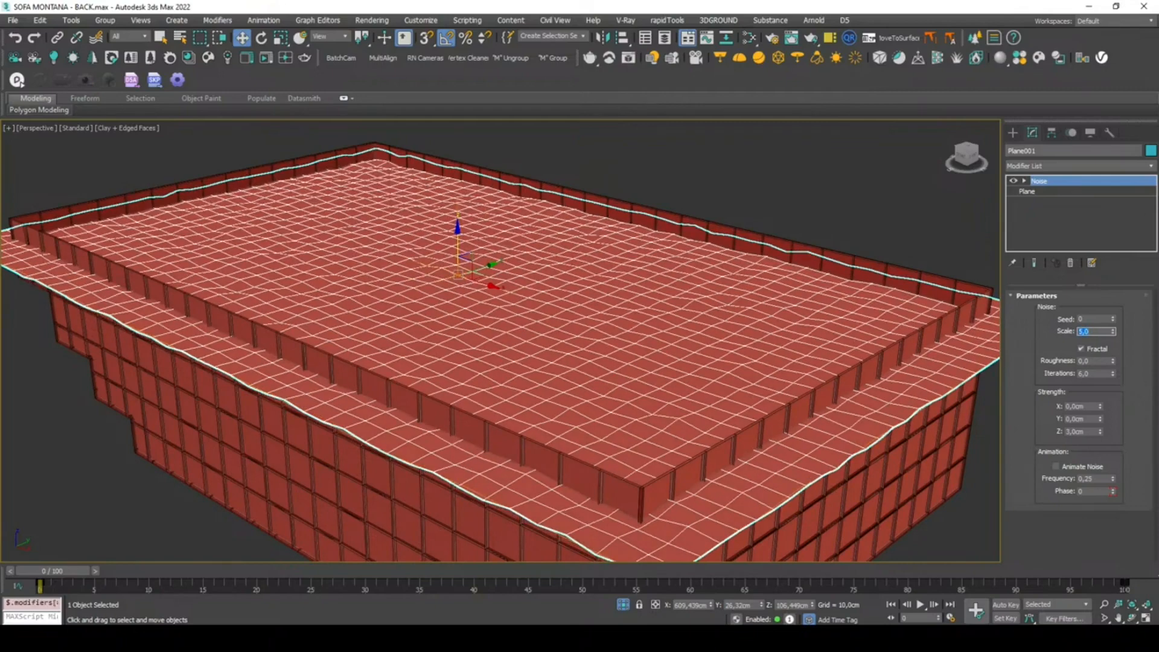
# - Add a TurboSmooth modifier beneath the Noise modifier on the water plane and check the denser waves
pyautogui.click(1070, 192)
pyautogui.click(1065, 166)
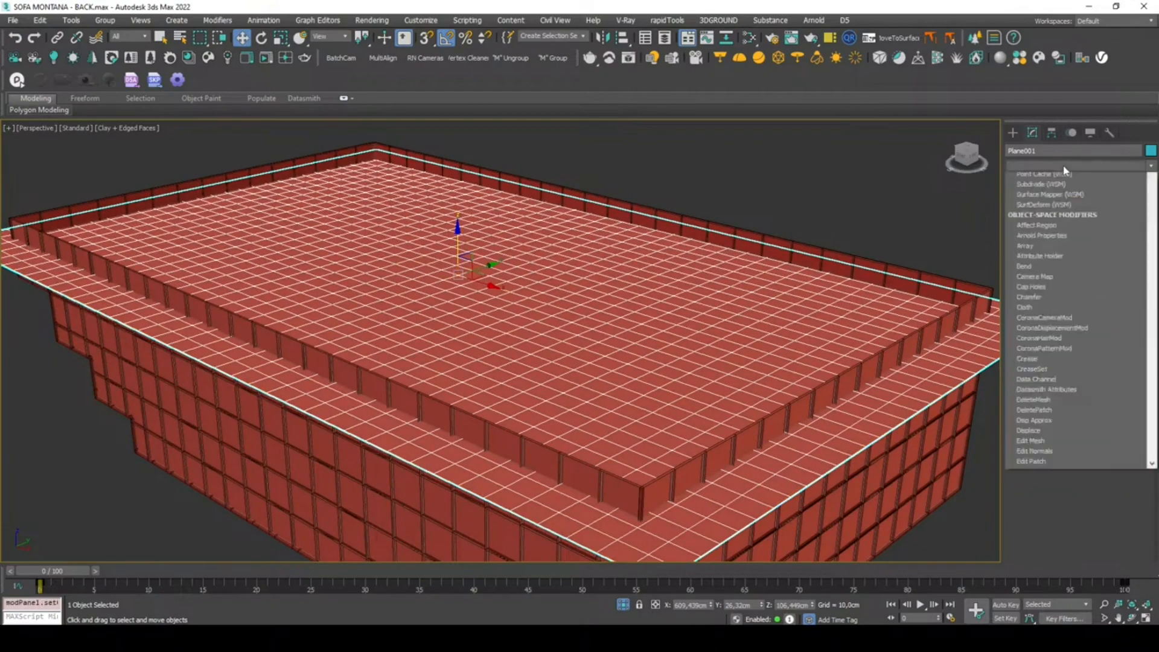
pyautogui.write('tu')
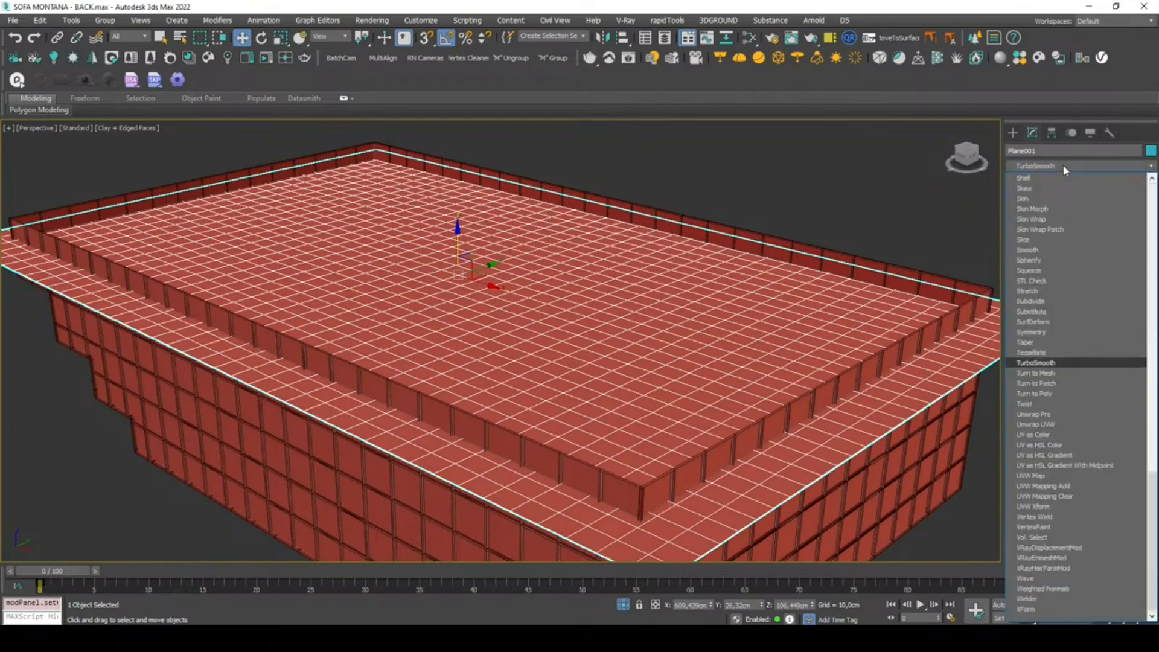
pyautogui.press('Return')
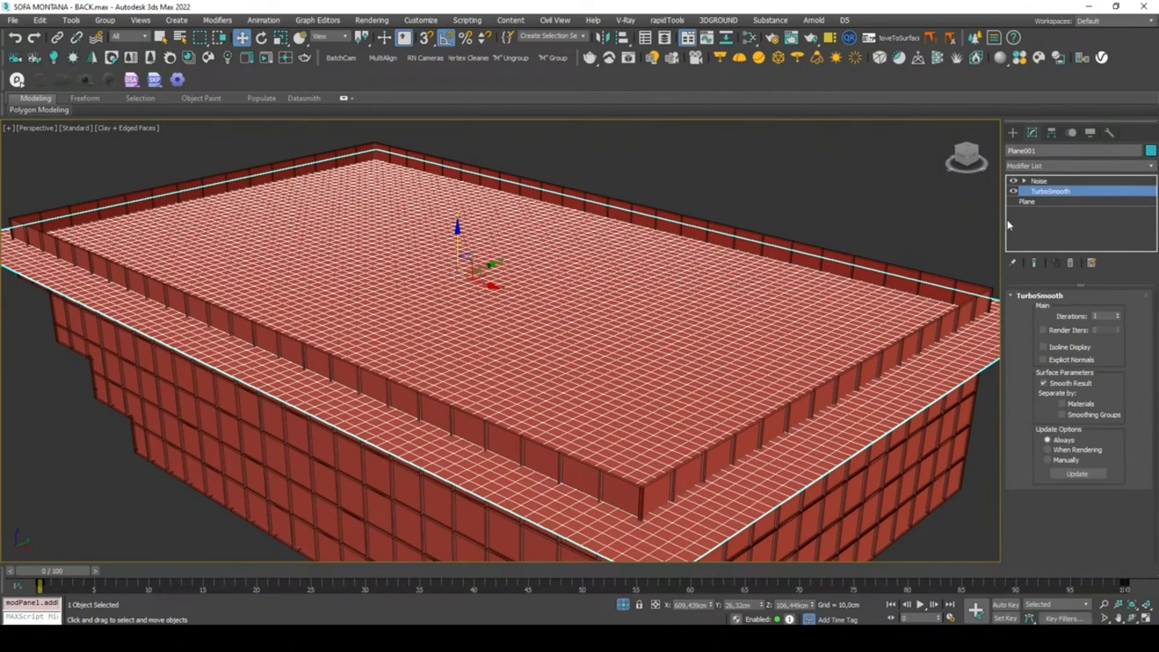
pyautogui.click(1042, 181)
pyautogui.click(895, 188)
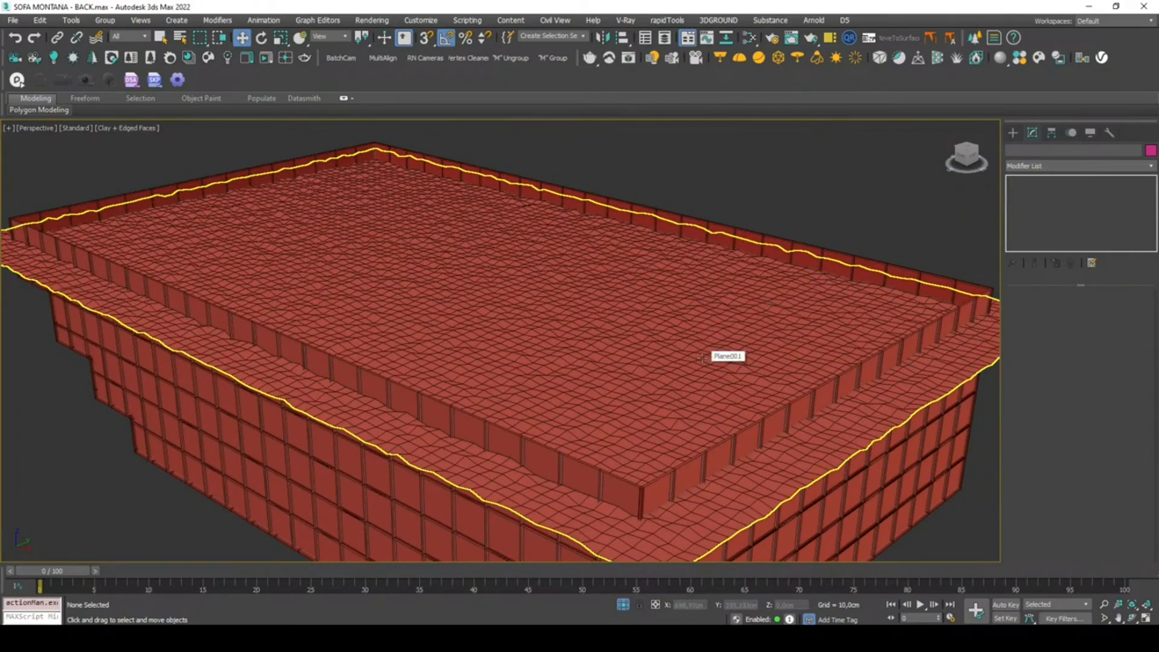
pyautogui.scroll(5, 702, 359)
pyautogui.scroll(-5, 674, 342)
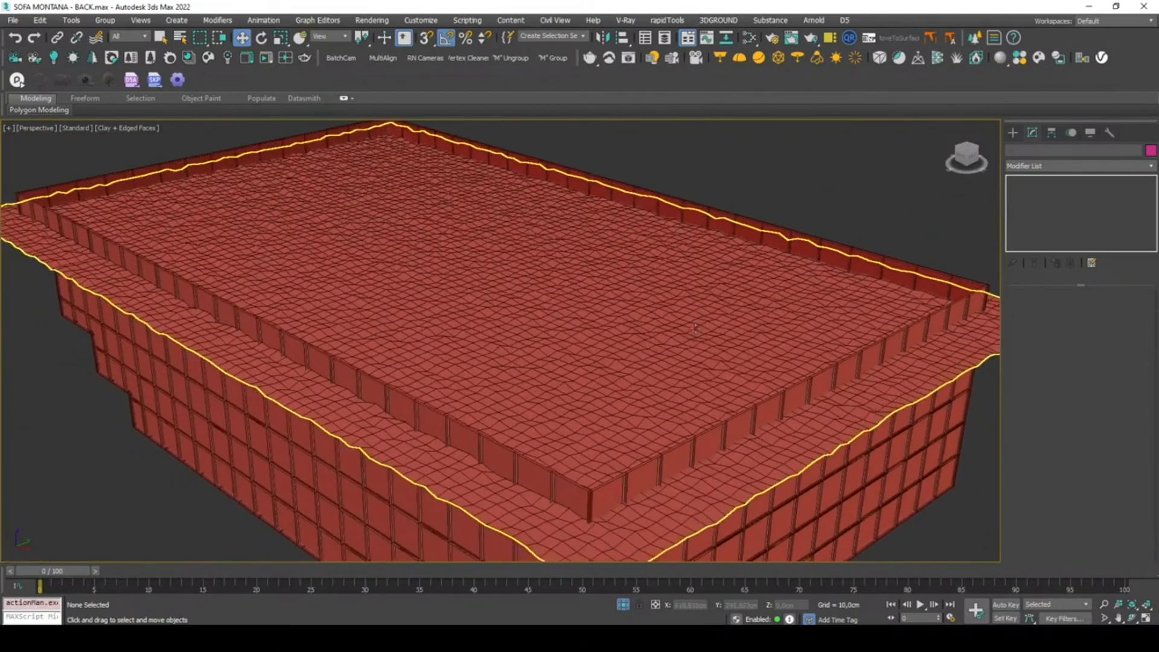
# - Set the water plane's Noise modifier scale to 2
pyautogui.click(694, 328)
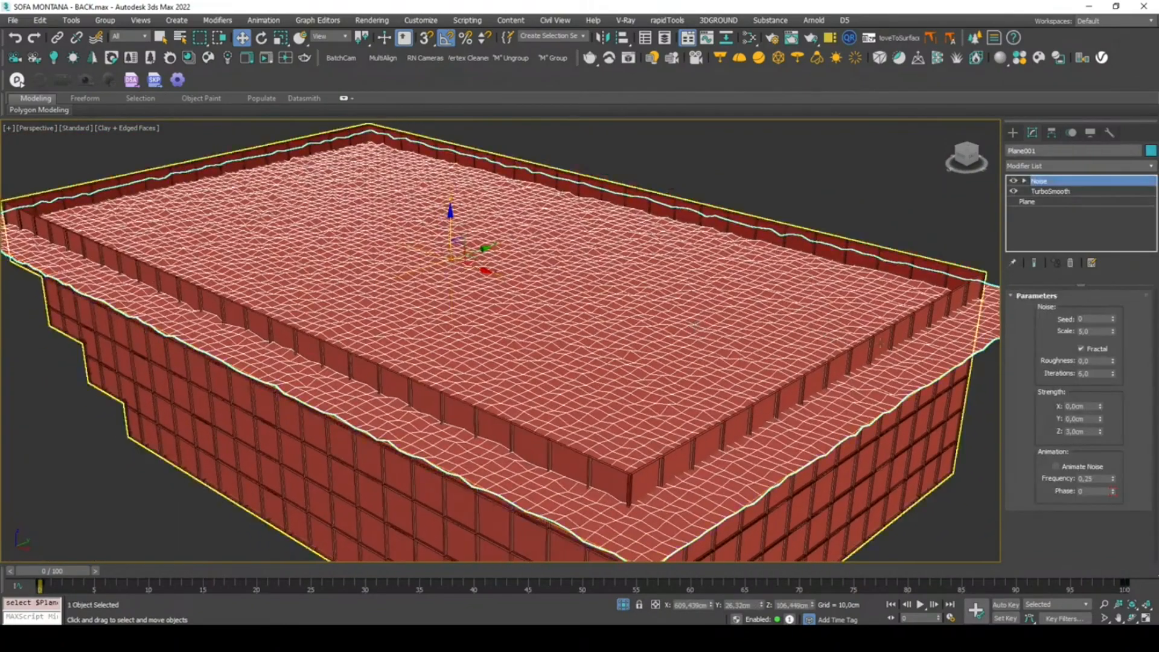
pyautogui.doubleClick(1087, 331)
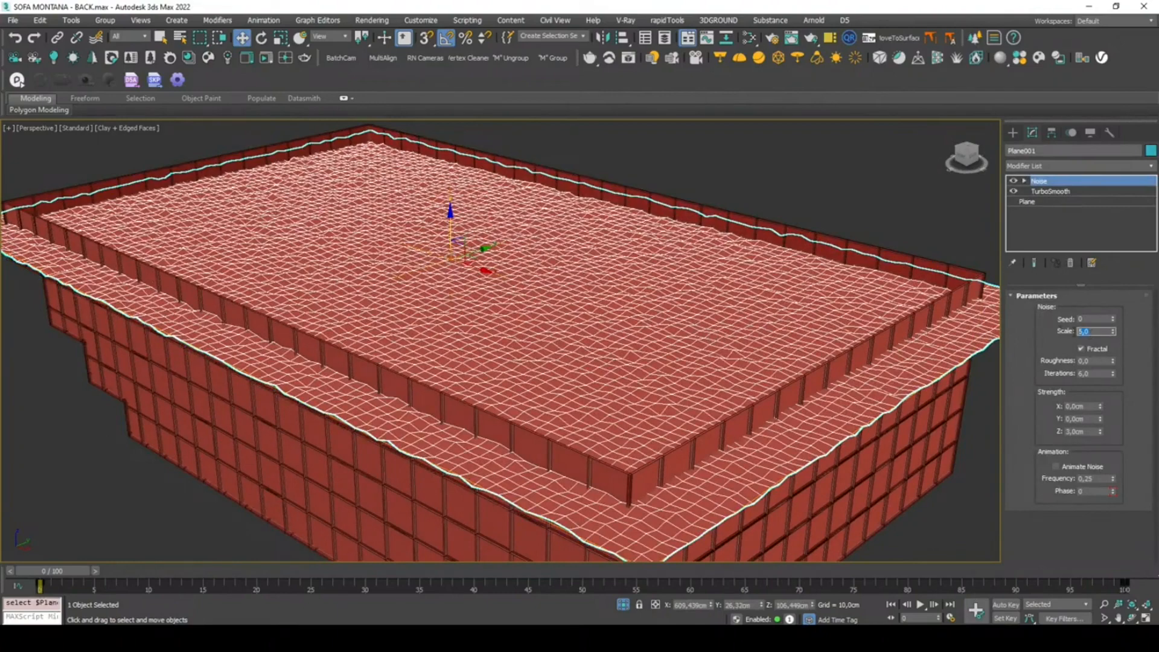
pyautogui.write('2')
pyautogui.press('Return')
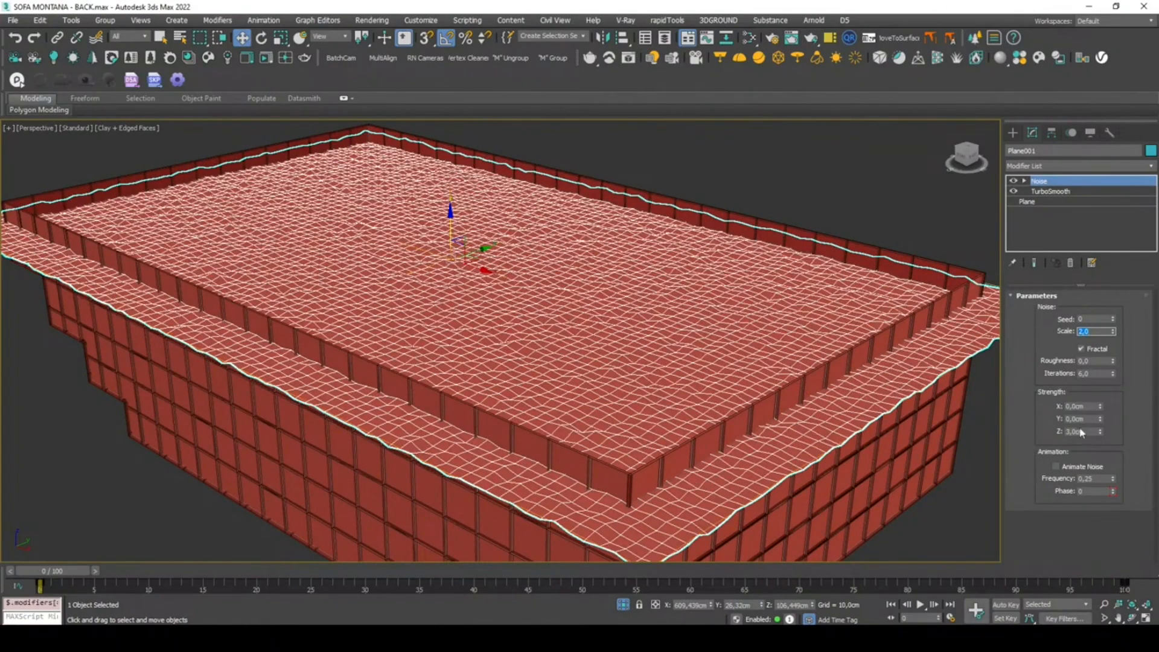
# - Turn off the edged-faces display, inspect the water surface's waves and reselect the water plane
pyautogui.moveTo(811, 367); pyautogui.dragTo(786, 361, button='middle')
pyautogui.click(880, 227)
pyautogui.press('F4')
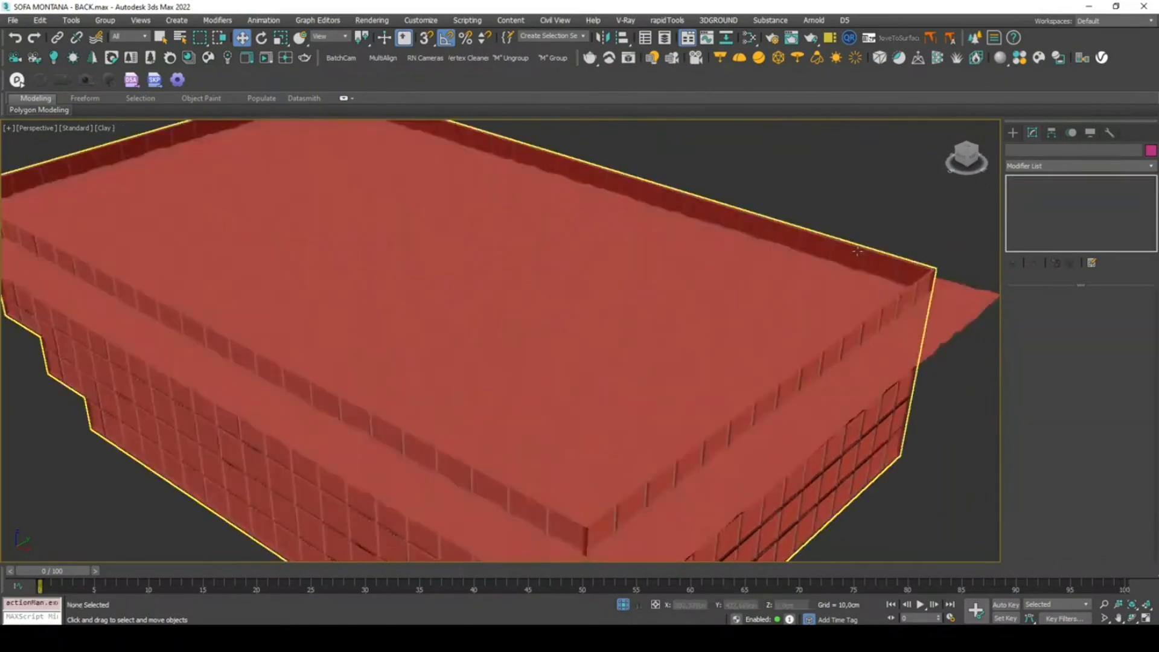
pyautogui.moveTo(788, 296); pyautogui.dragTo(752, 331, button='middle')
pyautogui.click(725, 330)
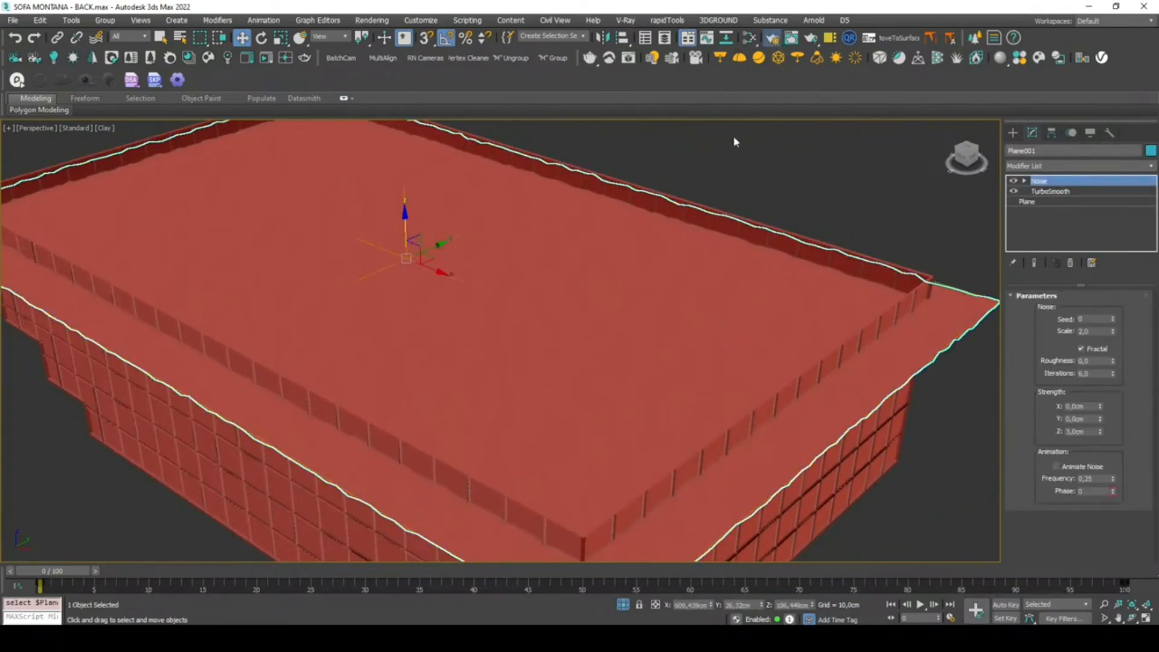
# - Start the Corona interactive render, place its frame buffer beside the viewport and clear the object selection
pyautogui.press('F10')
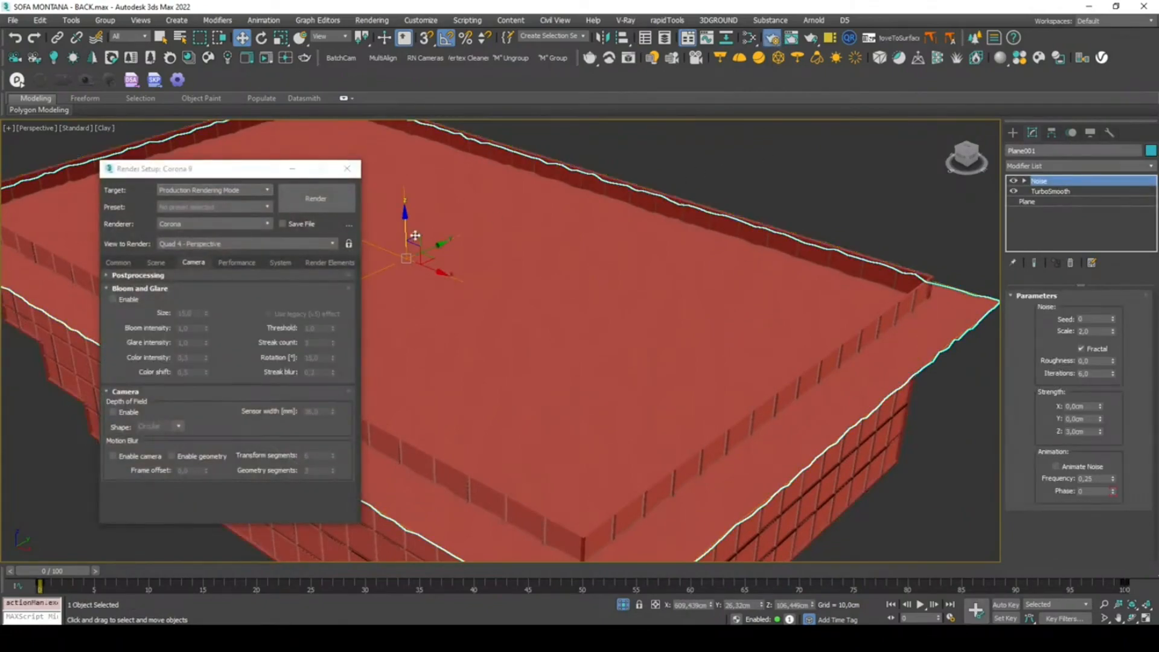
pyautogui.click(264, 61)
pyautogui.moveTo(553, 29); pyautogui.dragTo(428, 64)
pyautogui.click(793, 175)
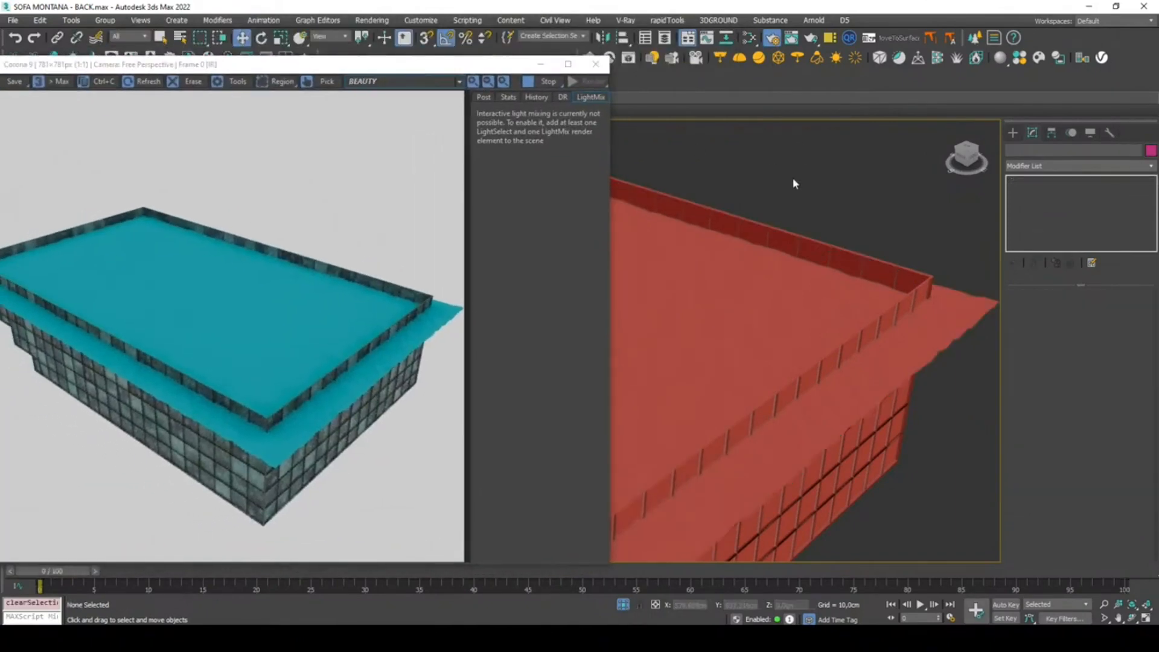
# - Clear all the tile material nodes from the Slate Material Editor view
pyautogui.press('m')
pyautogui.scroll(-2, 800, 230)
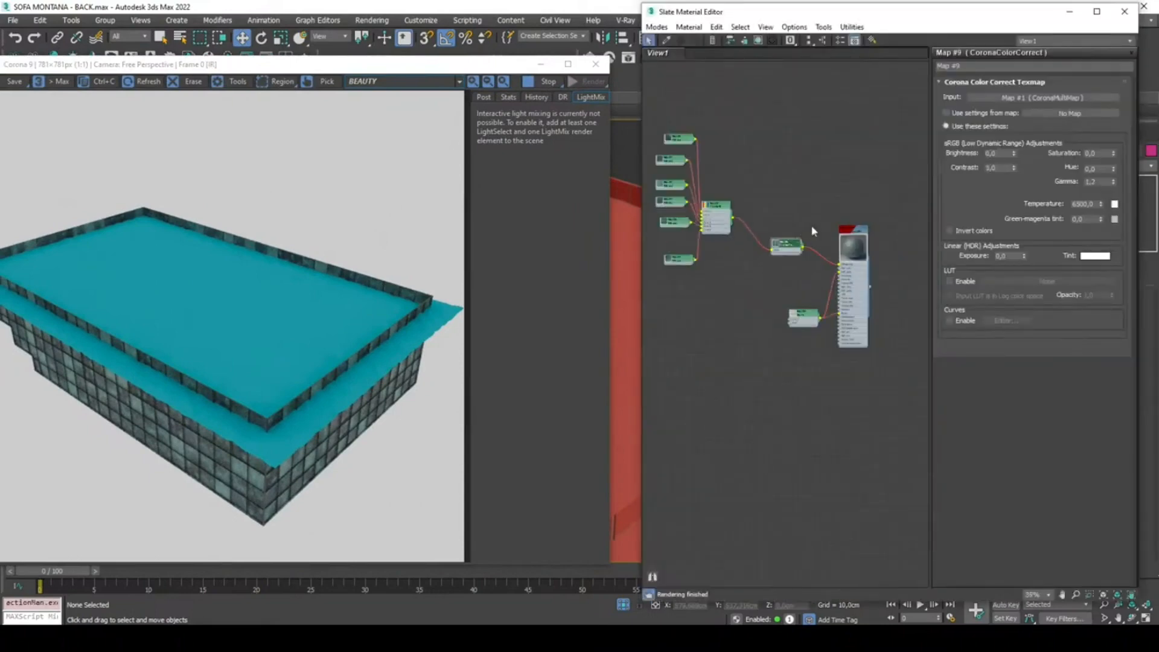
pyautogui.scroll(-4, 830, 170)
pyautogui.moveTo(878, 112); pyautogui.dragTo(689, 332)
pyautogui.press('Delete')
pyautogui.click(667, 43)
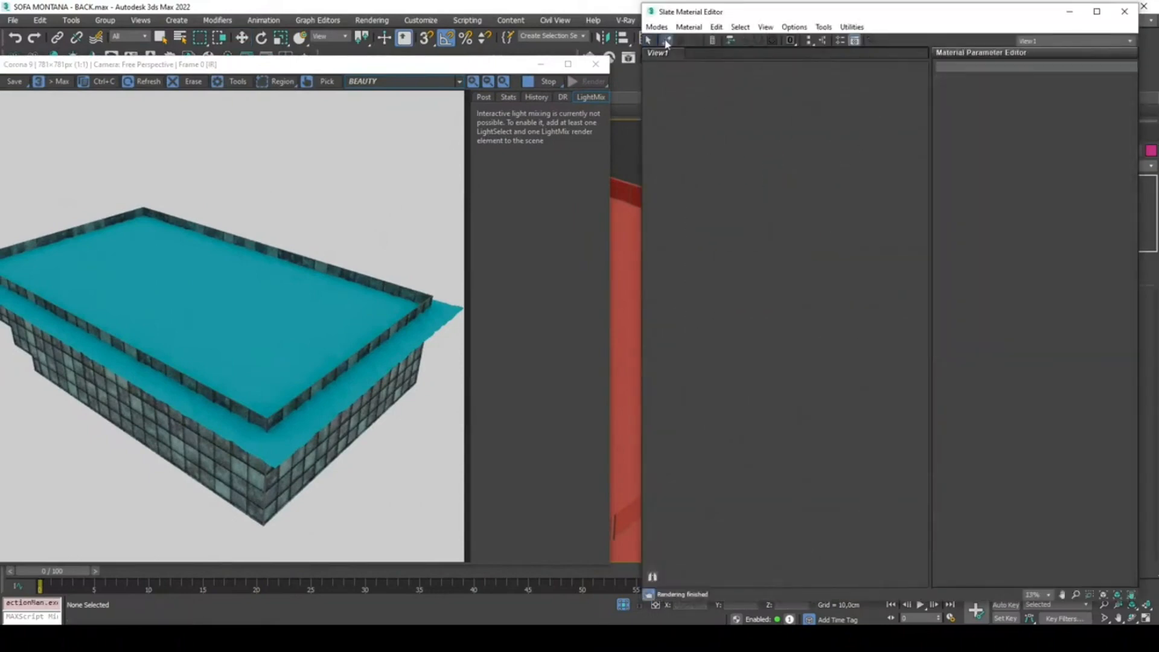
# - Create a new Corona Legacy material in the empty node view and show its parameters
pyautogui.rightClick(685, 82)
pyautogui.rightClick(768, 151)
pyautogui.moveTo(803, 157)
pyautogui.moveTo(913, 185)
pyautogui.click(972, 220)
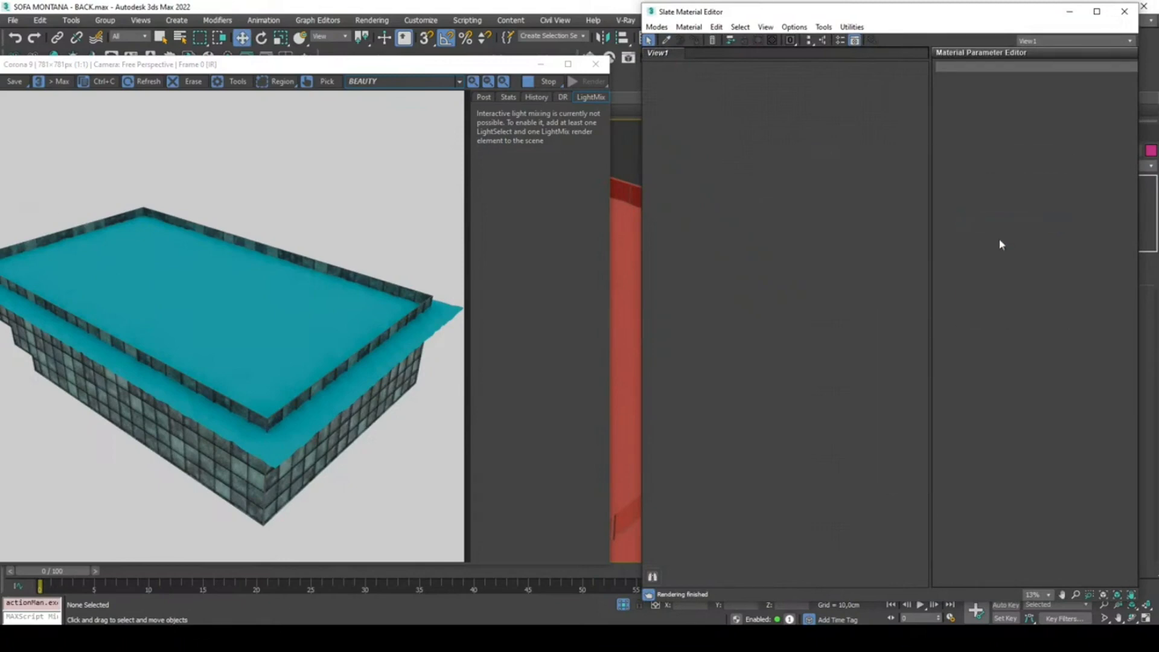
pyautogui.scroll(6, 767, 149)
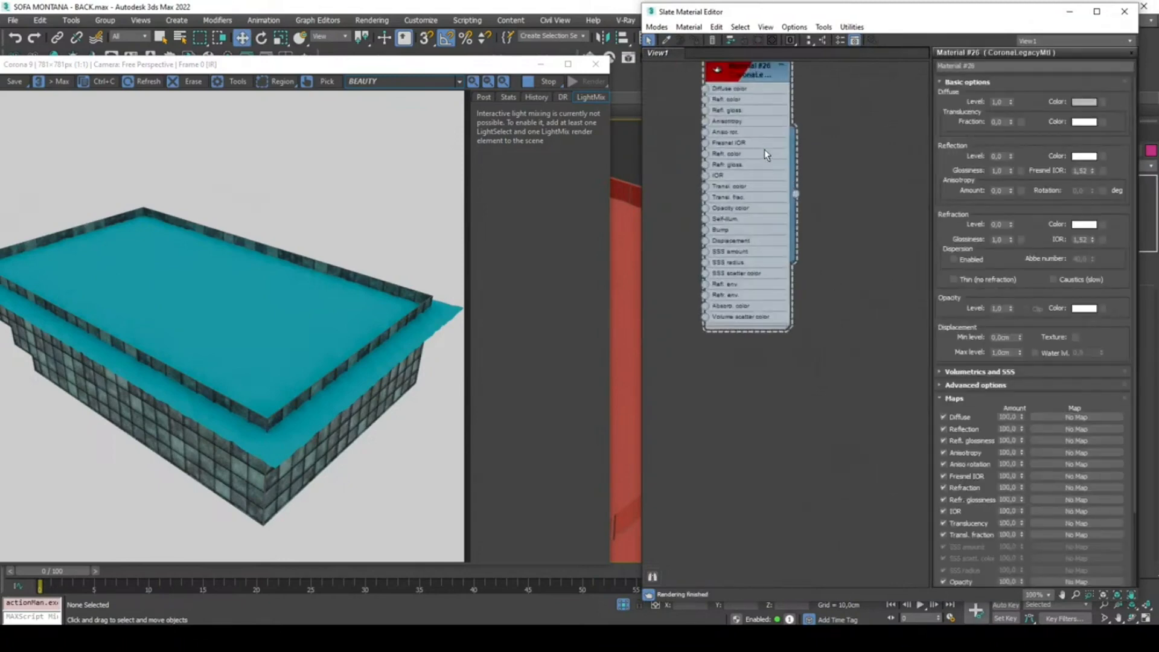
# - Set the new material's reflection and refraction levels to 1 and expand its Volumetrics and SSS settings
pyautogui.click(1000, 157)
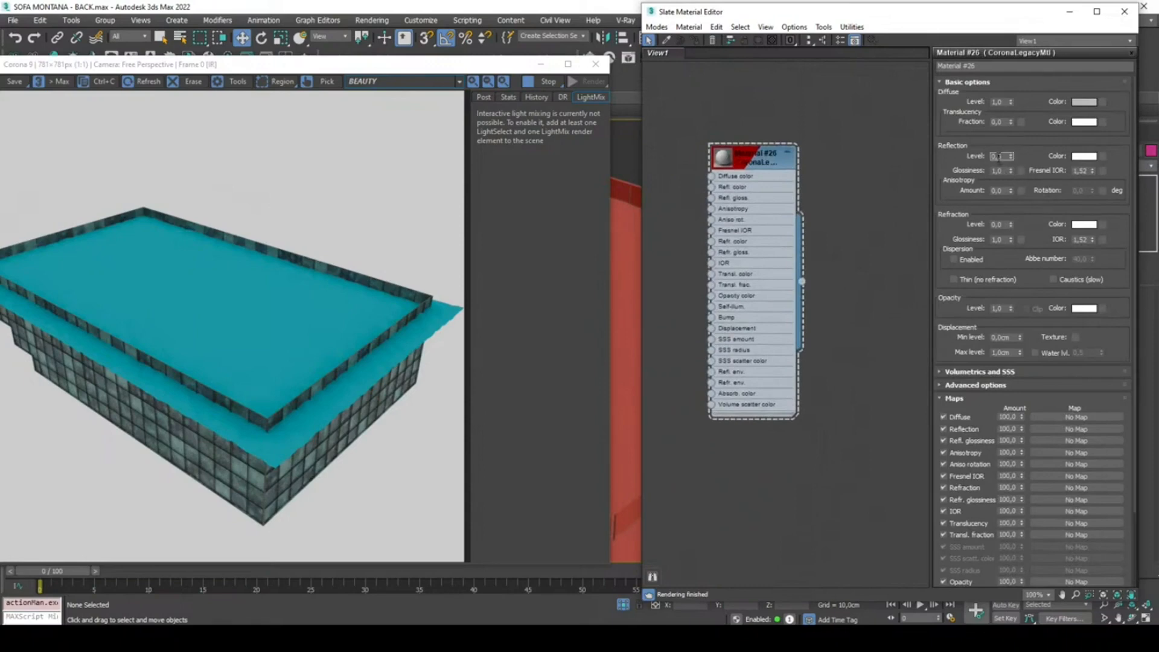
pyautogui.write('1')
pyautogui.press('Return')
pyautogui.click(1000, 224)
pyautogui.write('1')
pyautogui.press('Return')
pyautogui.click(1007, 372)
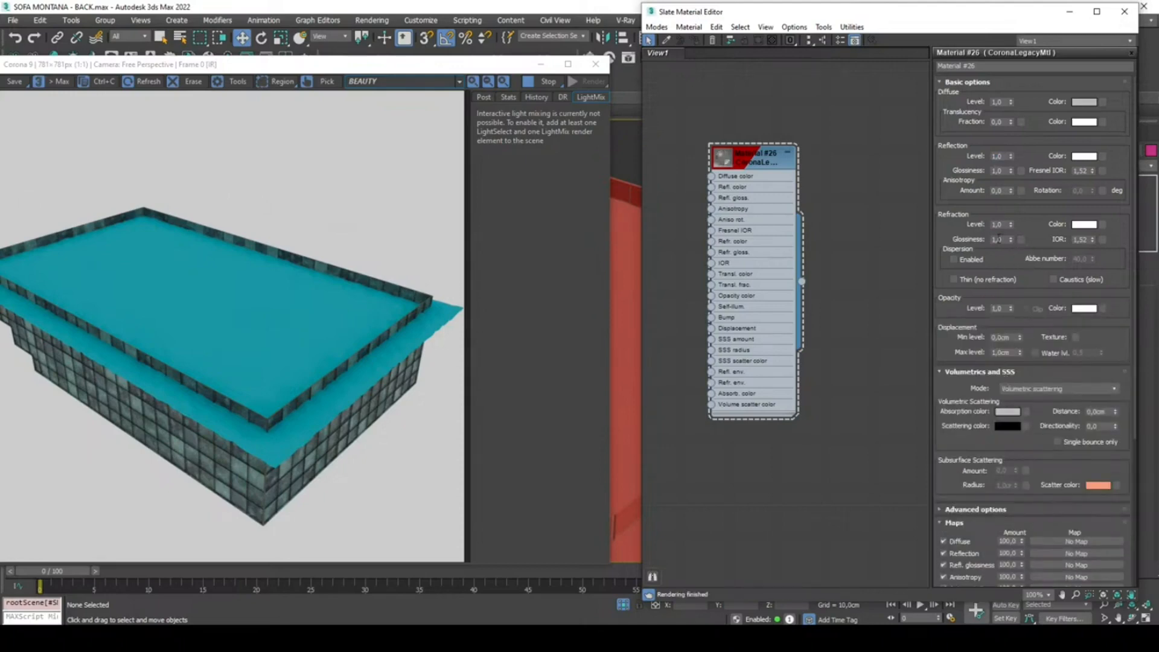
# - Assign the new material to the water plane and set its volumetric scattering distance to 120 cm
pyautogui.click(631, 221)
pyautogui.click(694, 41)
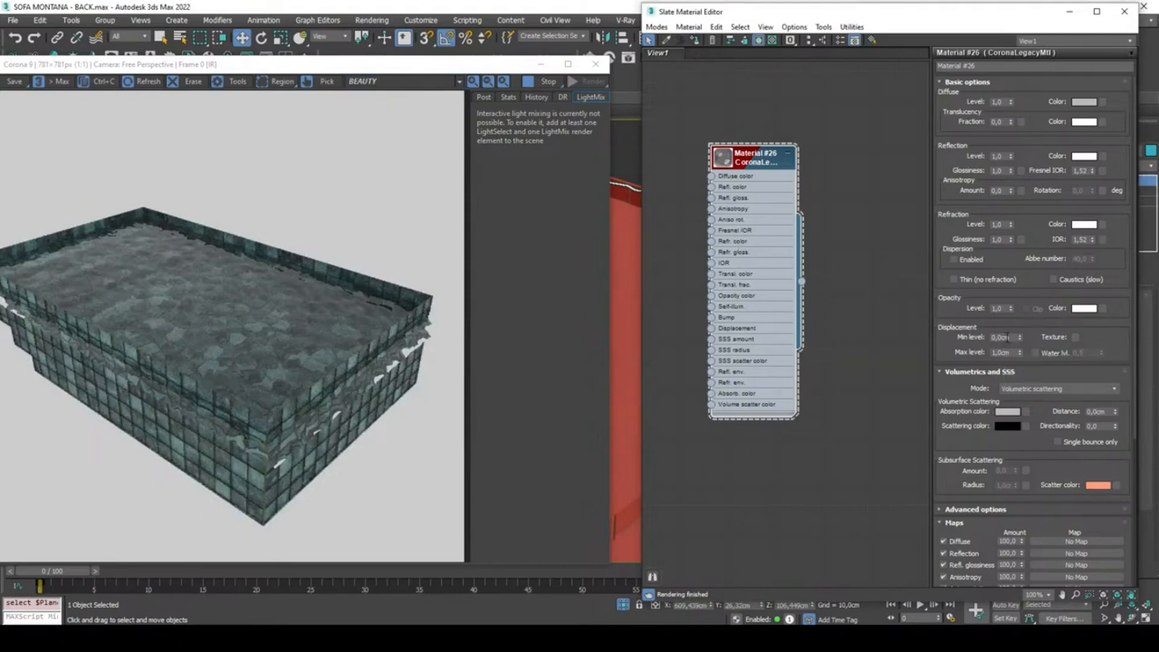
pyautogui.doubleClick(1094, 411)
pyautogui.write('120')
pyautogui.press('Return')
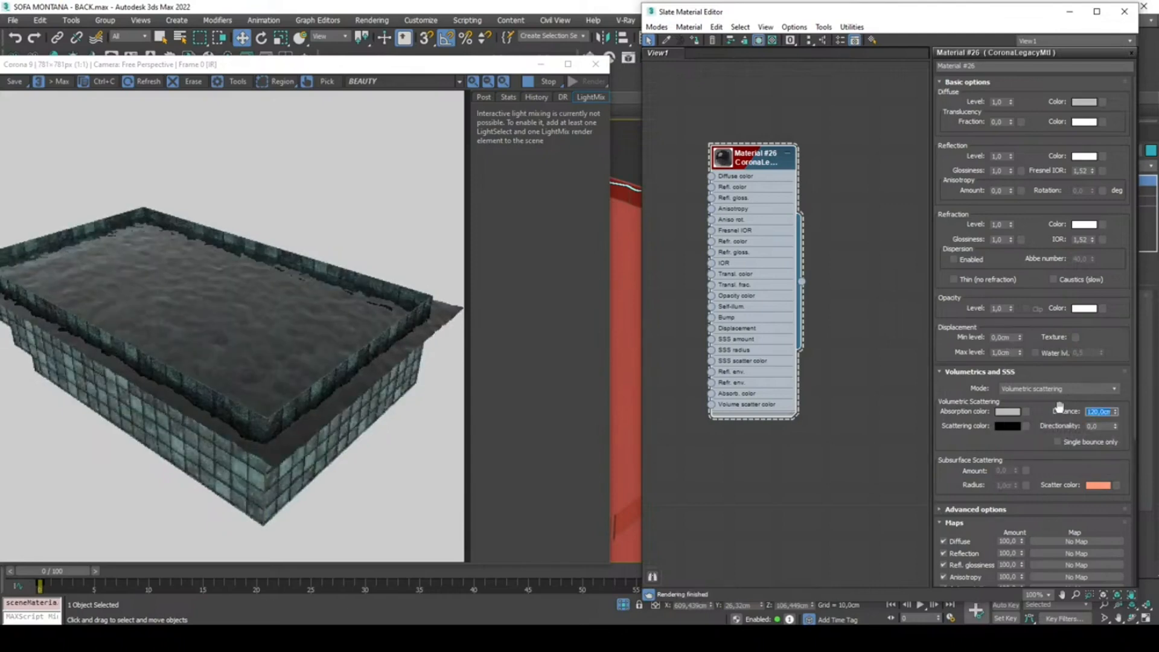
# - Set the water material's scattering color to a pale cyan, RGB 187, 235, 238
pyautogui.click(1008, 427)
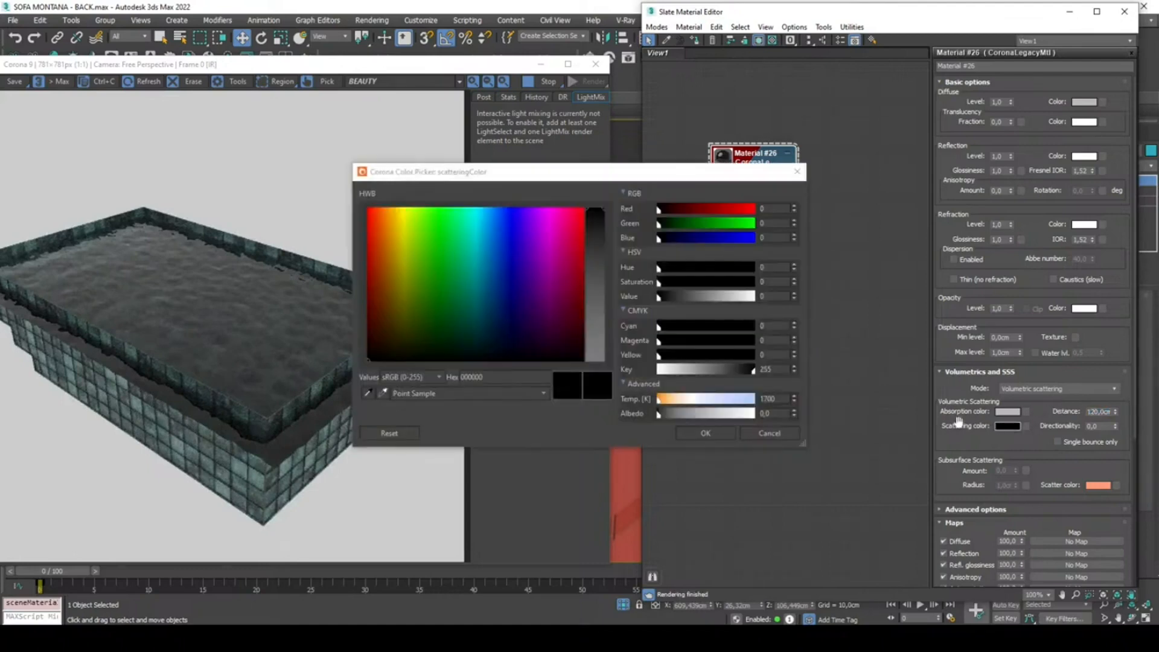
pyautogui.click(478, 263)
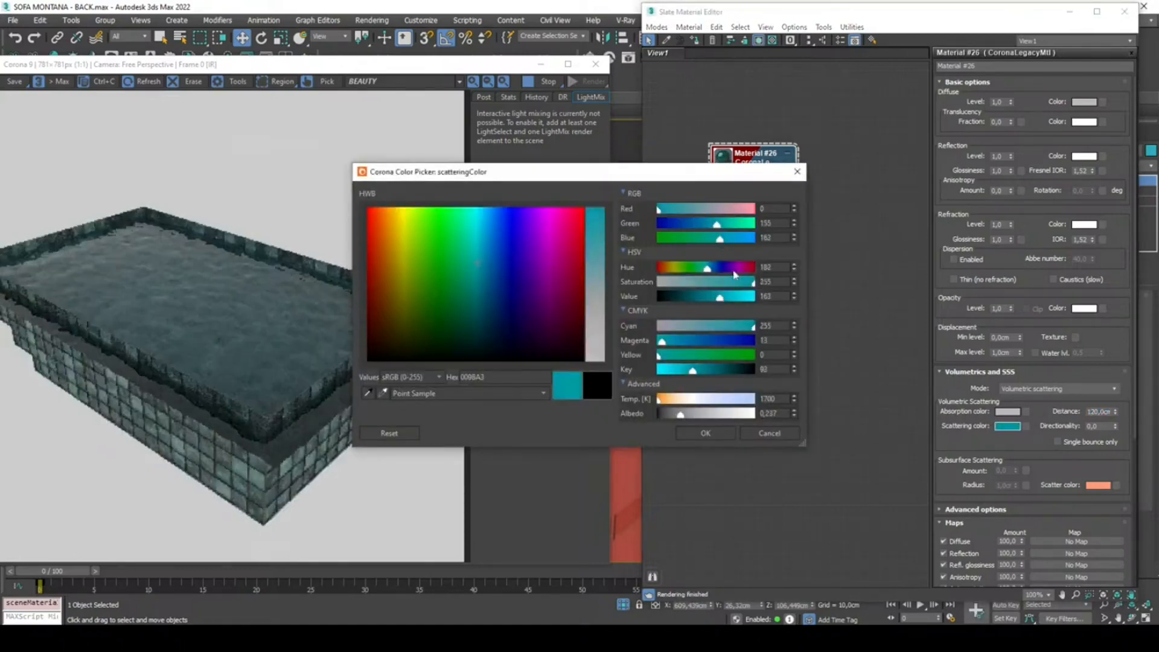
pyautogui.click(683, 283)
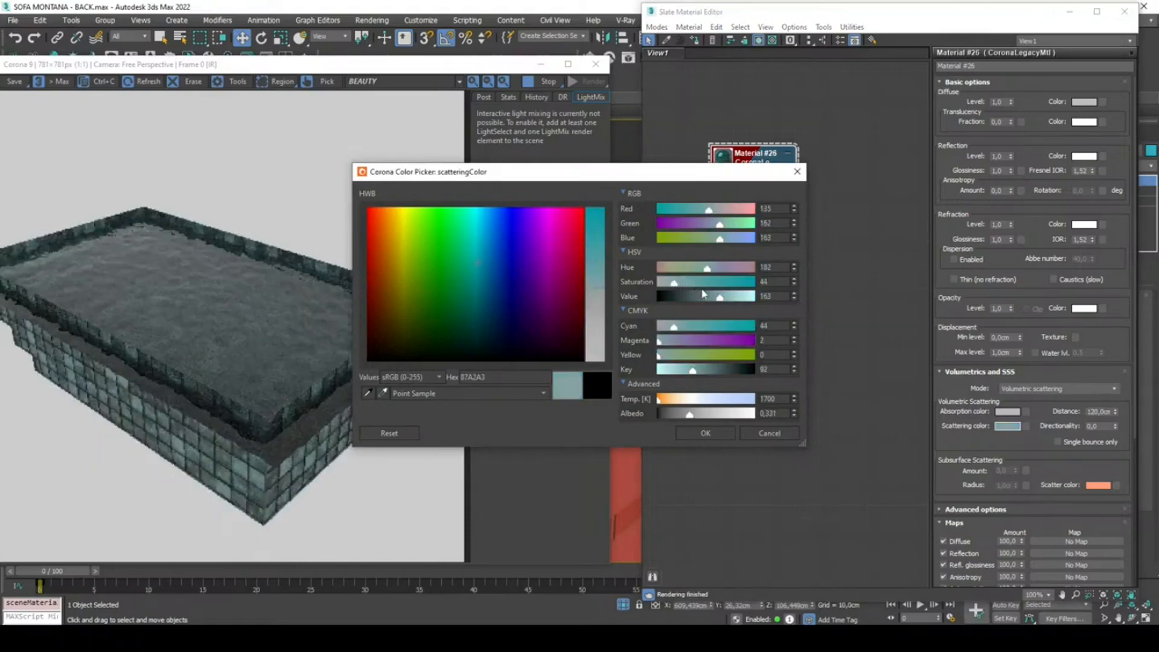
pyautogui.click(693, 284)
pyautogui.click(726, 297)
pyautogui.click(754, 297)
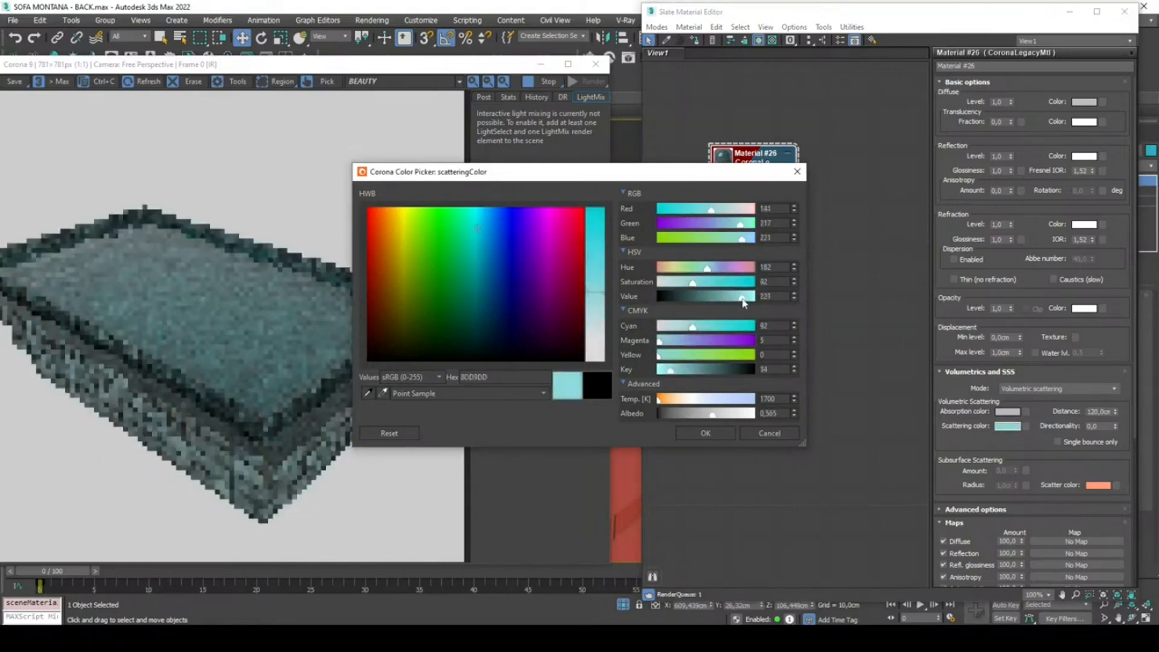
pyautogui.click(750, 297)
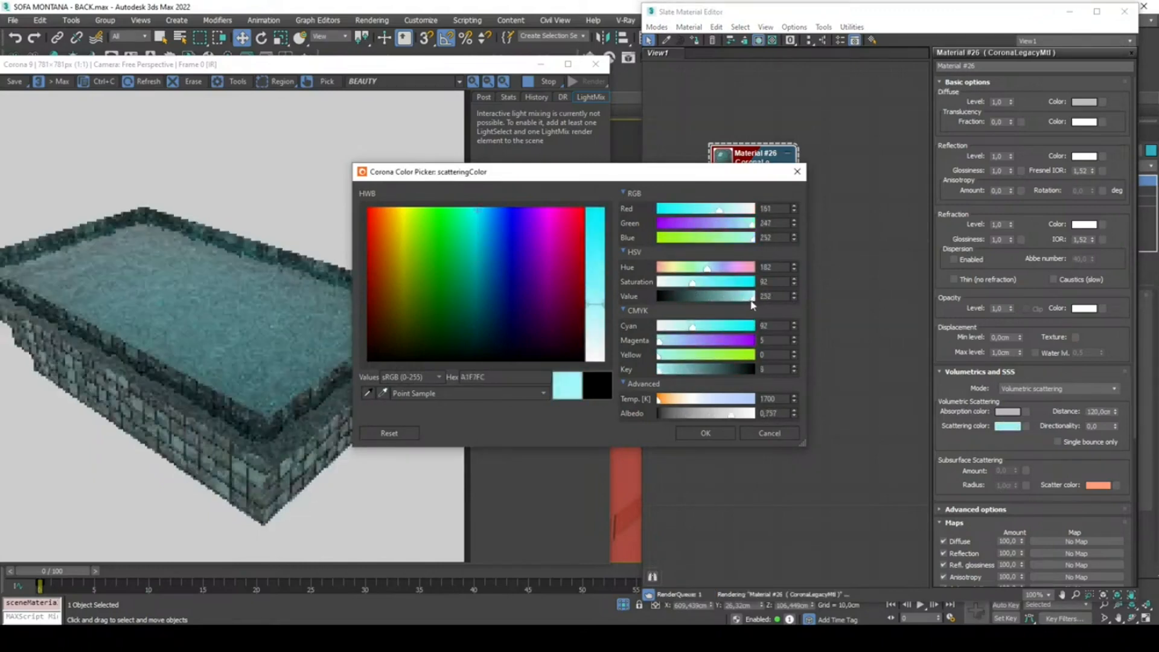
pyautogui.click(679, 283)
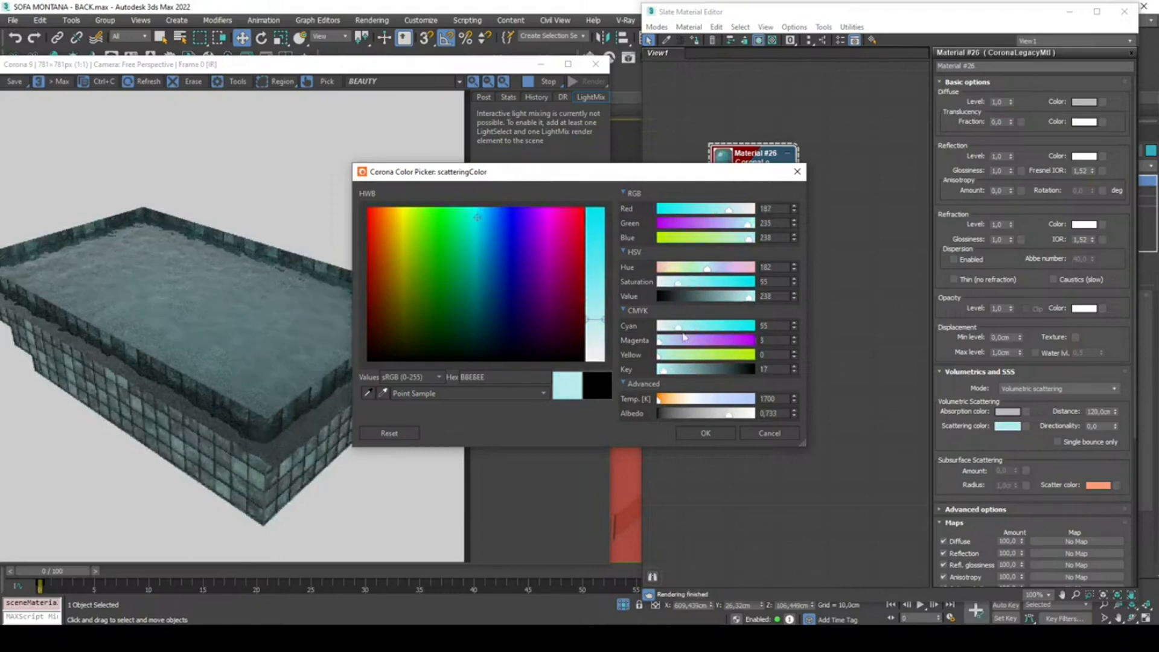
pyautogui.click(707, 434)
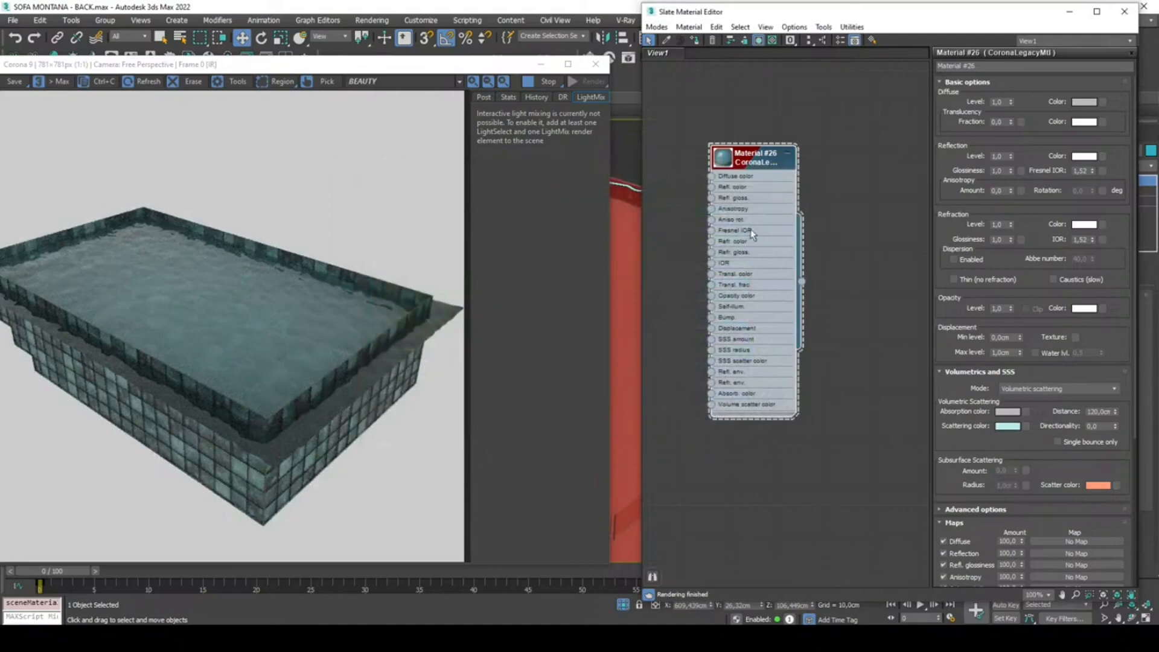
# - Set the water material's absorption color to pure white and check the water in the interactive render
pyautogui.click(1008, 413)
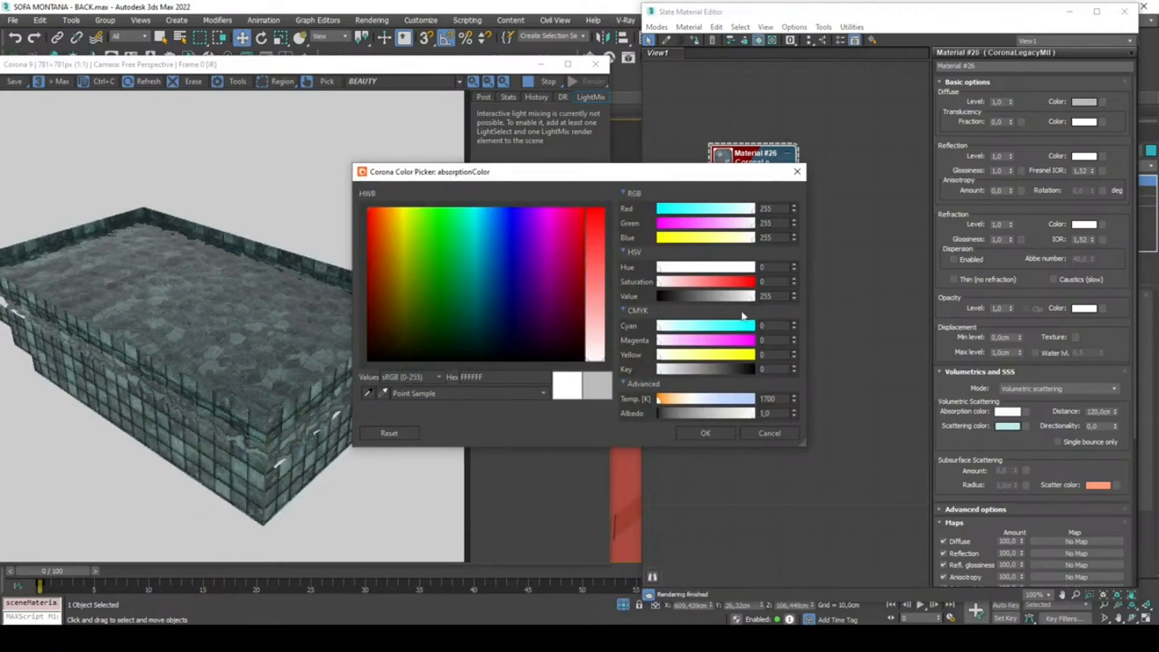
pyautogui.click(706, 434)
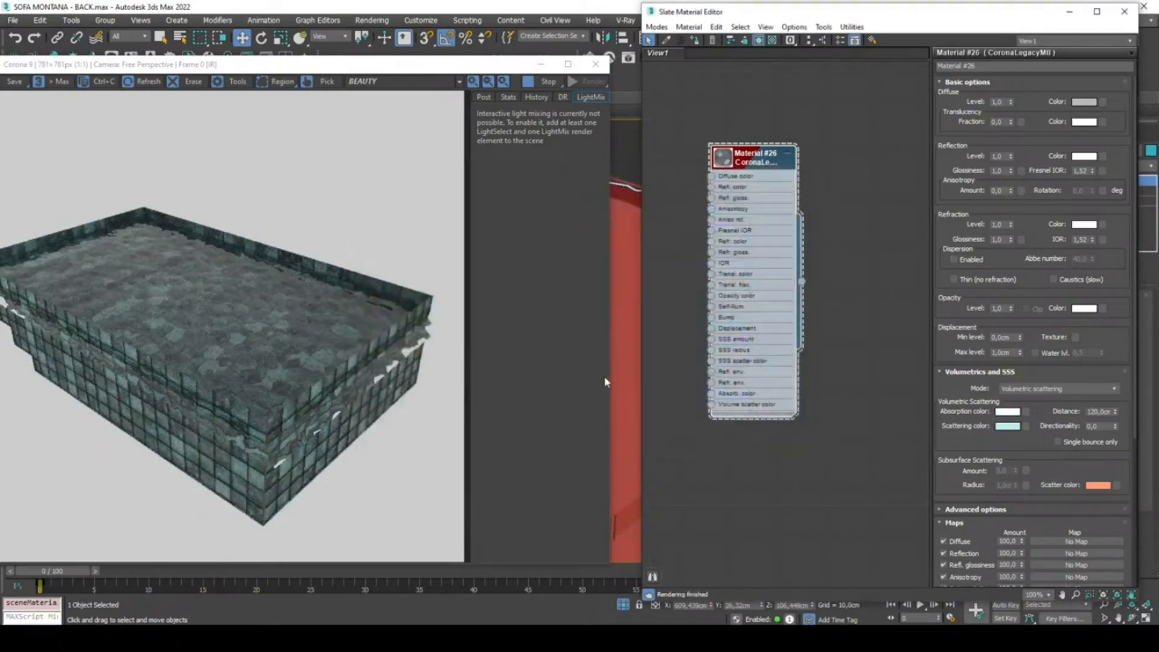
pyautogui.scroll(3, 329, 323)
pyautogui.scroll(-3, 328, 325)
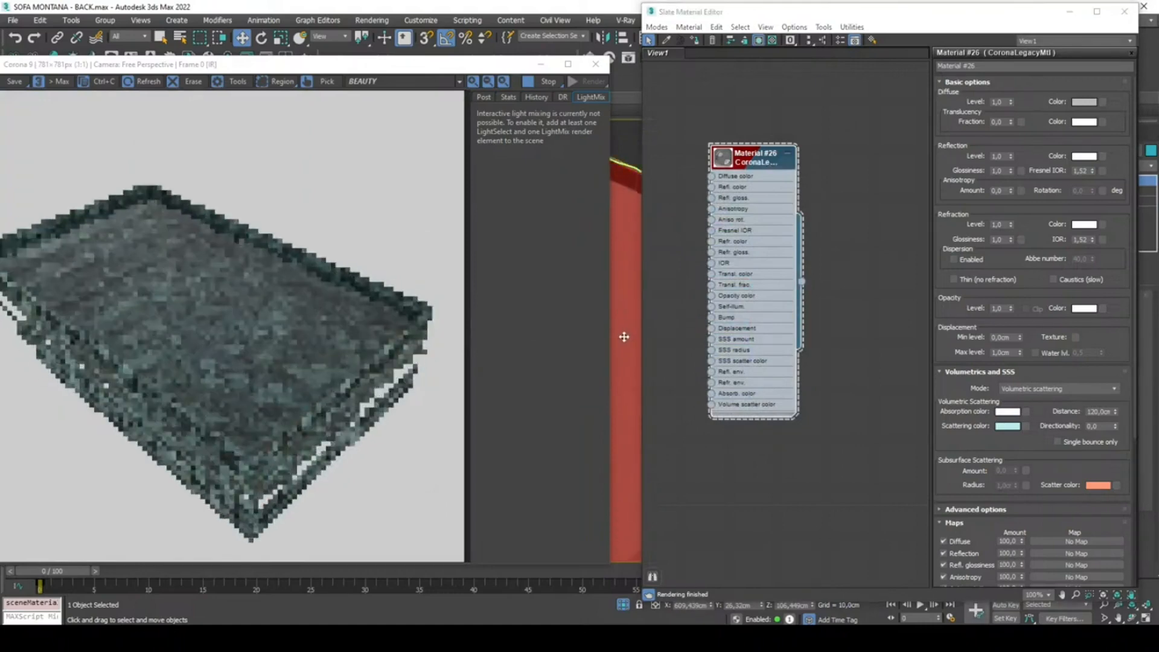
# - Minimize the material editor, set the water plane's TurboSmooth iterations to 2 and return to its Noise modifier
pyautogui.click(1076, 21)
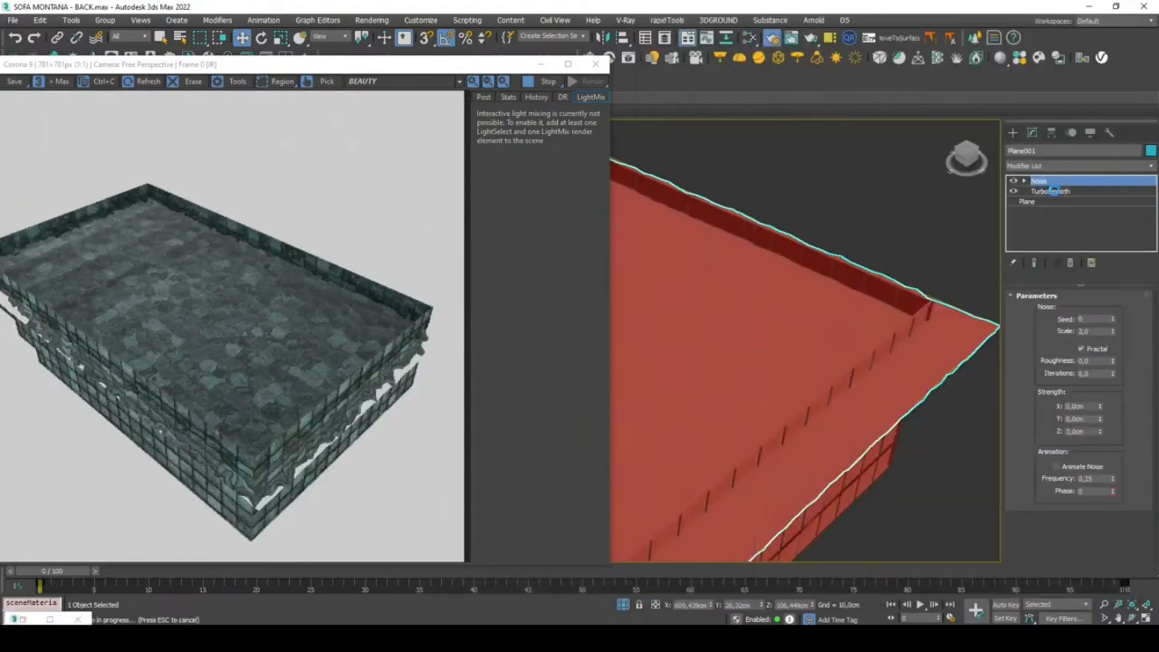
pyautogui.click(1051, 191)
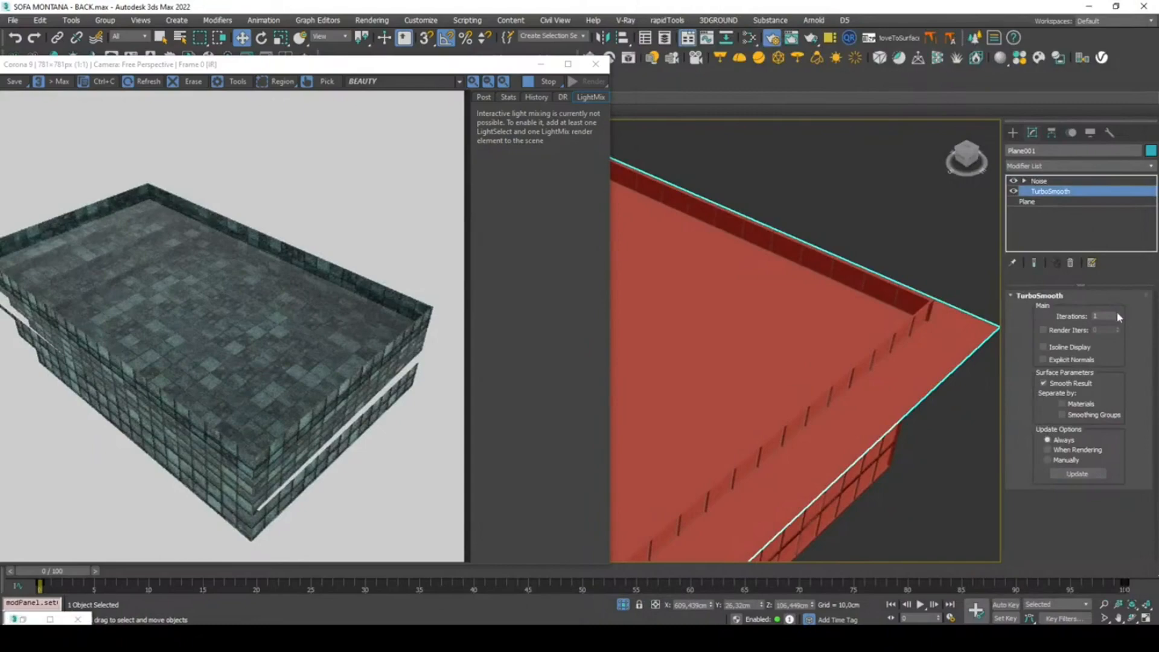
pyautogui.click(1119, 314)
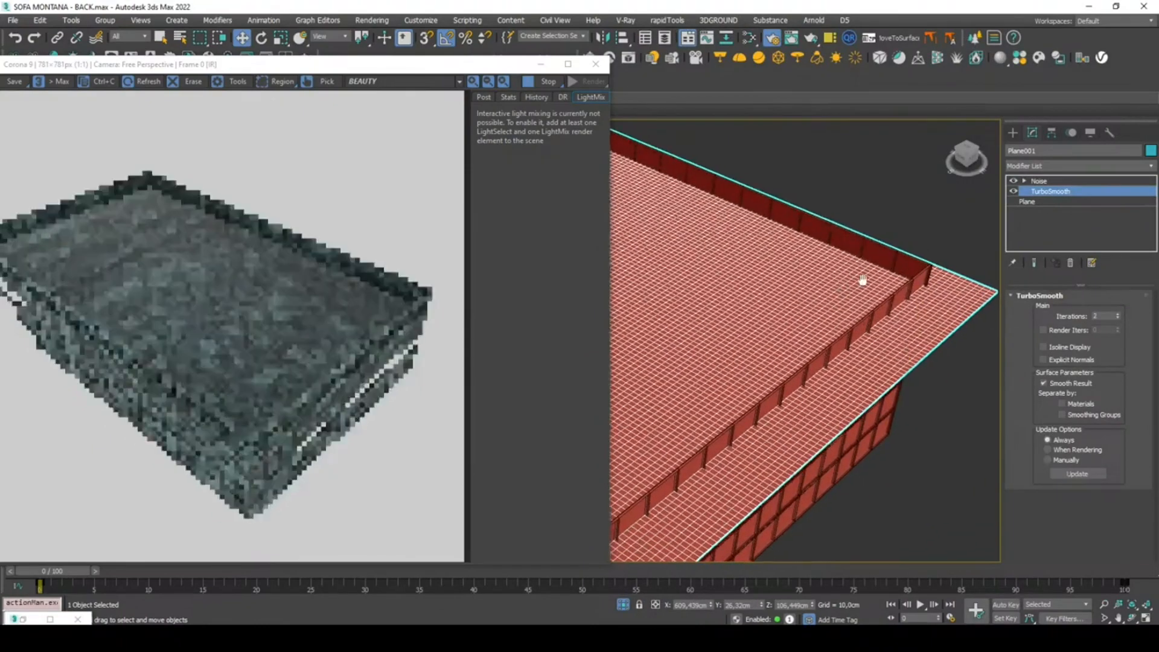
pyautogui.scroll(5, 869, 260)
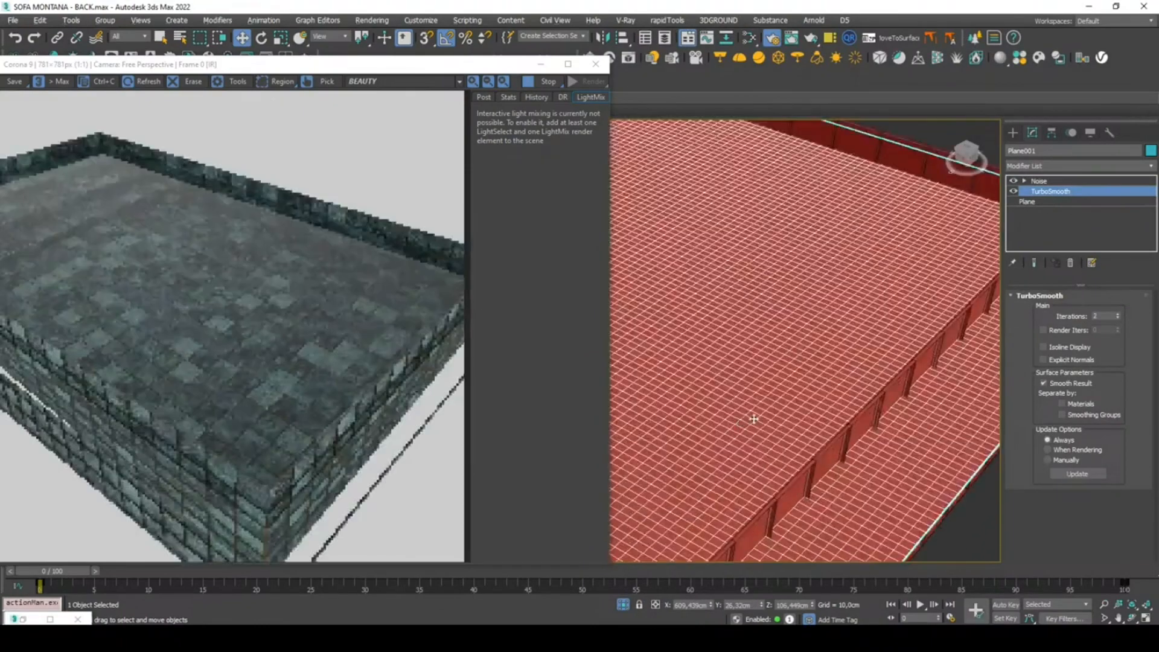
pyautogui.click(1054, 181)
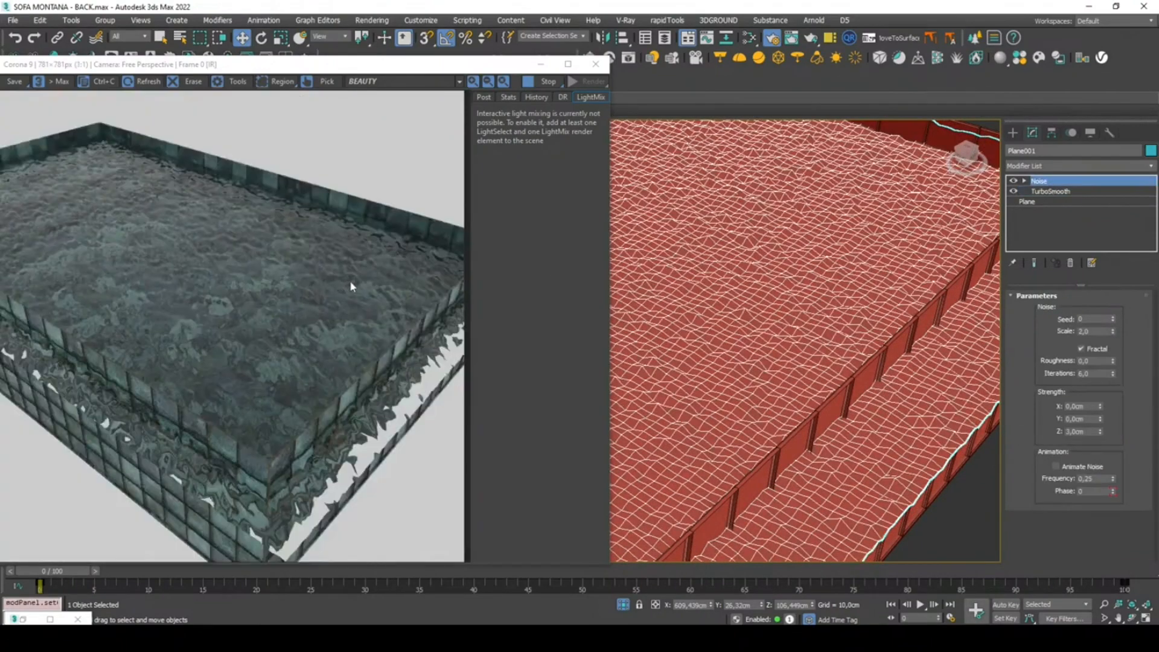
# - Turn off the water plane's existing Noise modifier and add a second Noise modifier directly above TurboSmooth
pyautogui.rightClick(1048, 182)
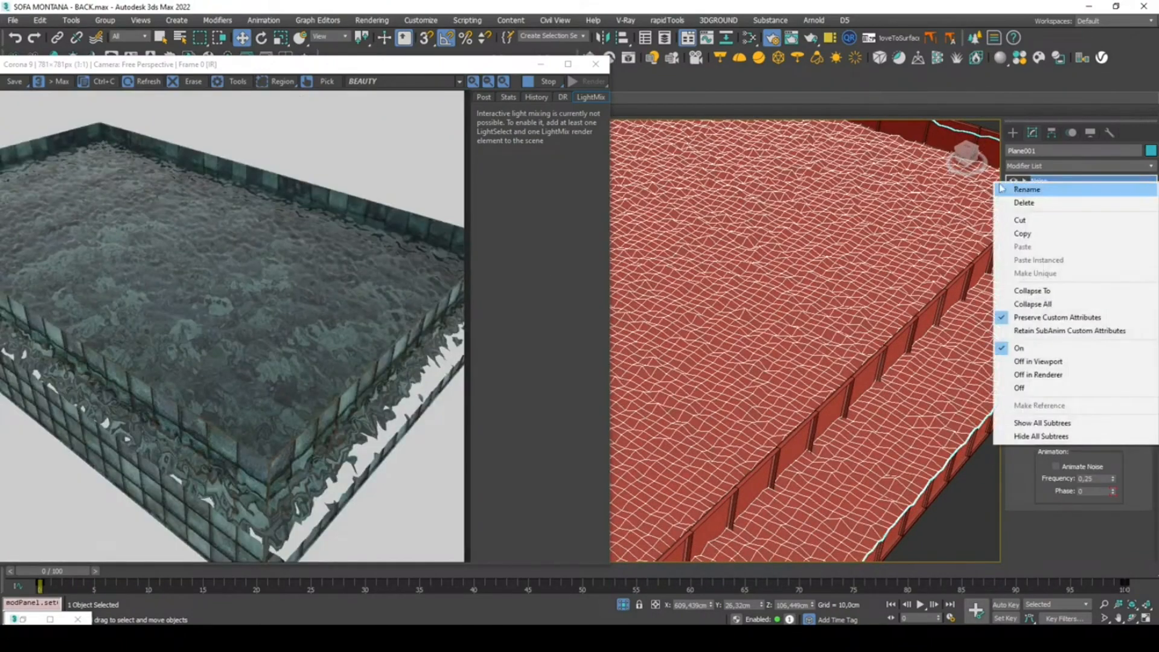
pyautogui.click(1020, 388)
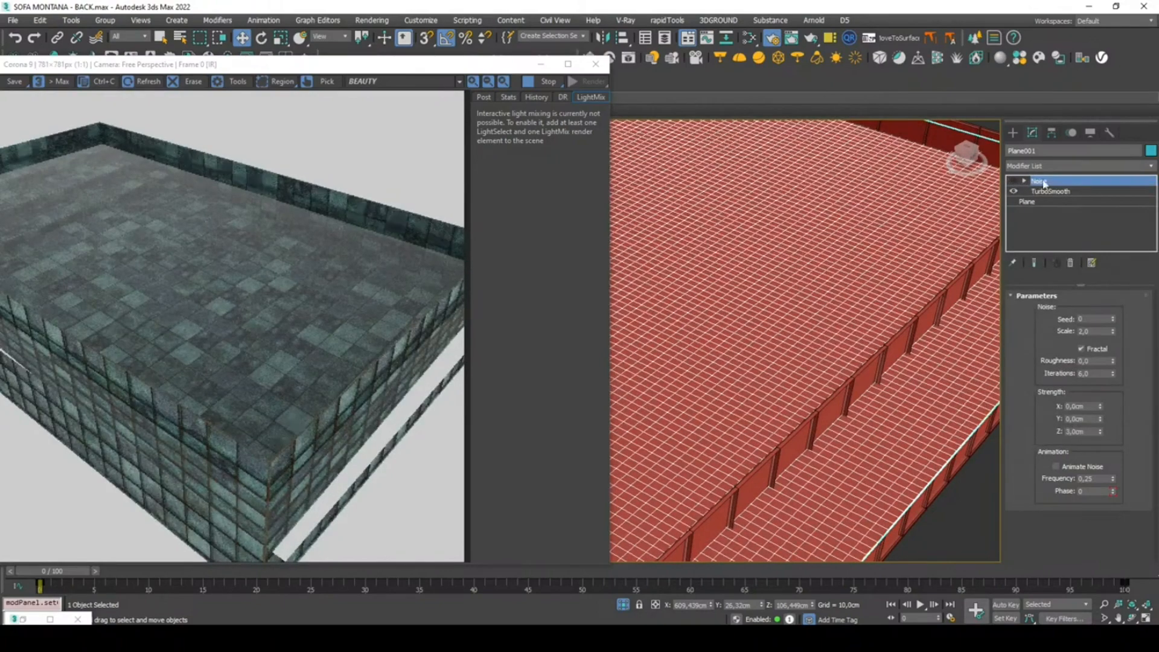
pyautogui.click(1057, 203)
pyautogui.click(1044, 194)
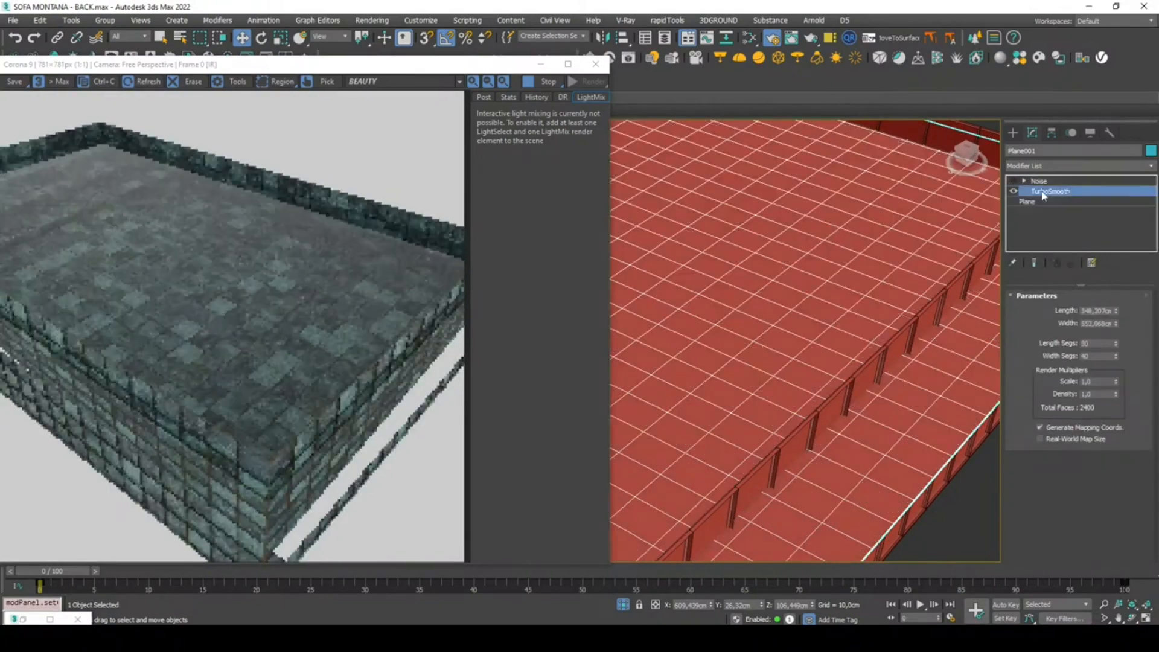
pyautogui.click(1040, 167)
pyautogui.write('n')
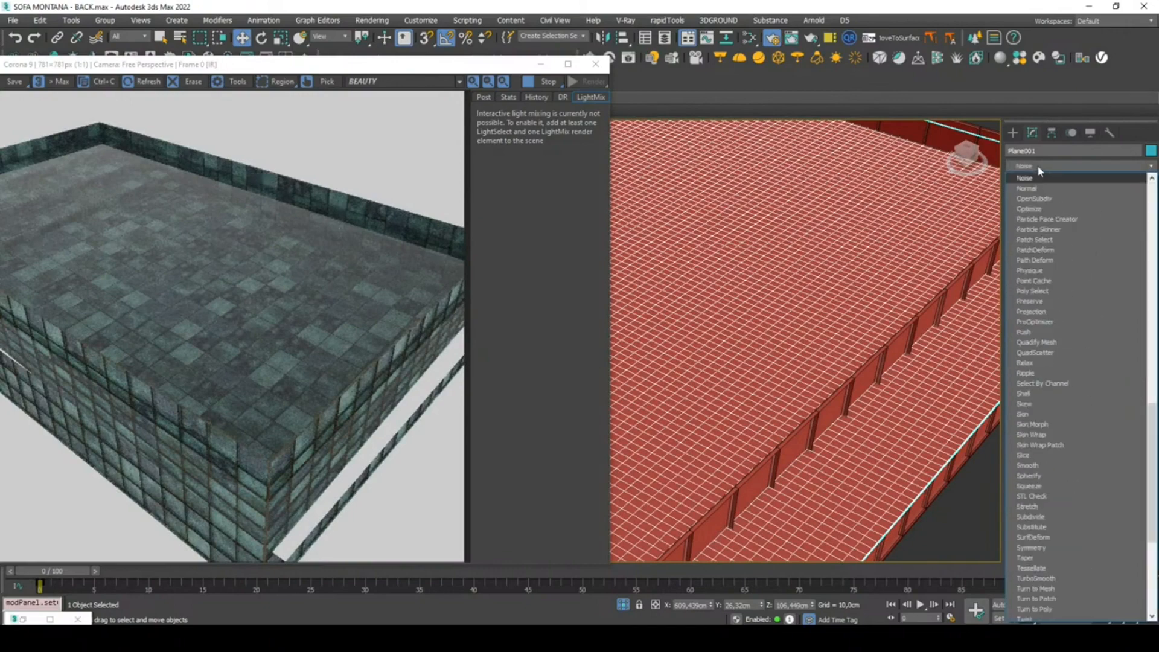
pyautogui.press('Return')
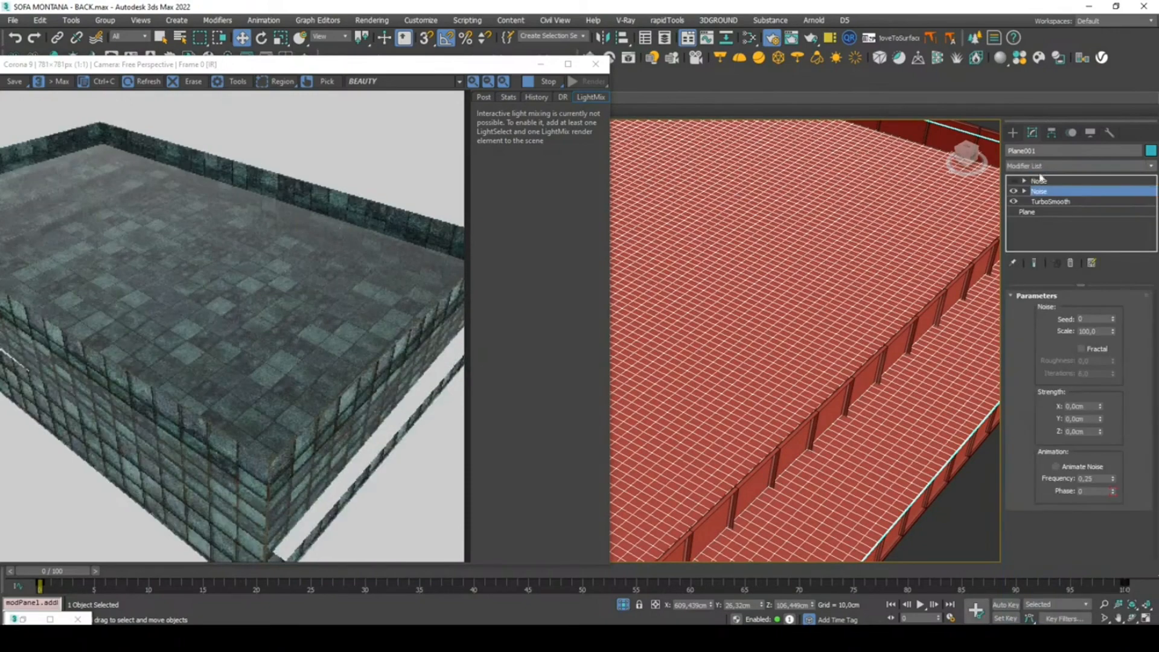
# - Try the lower Noise modifier with a scale of 50, Fractal enabled and a Z strength of 10 cm
pyautogui.click(1094, 332)
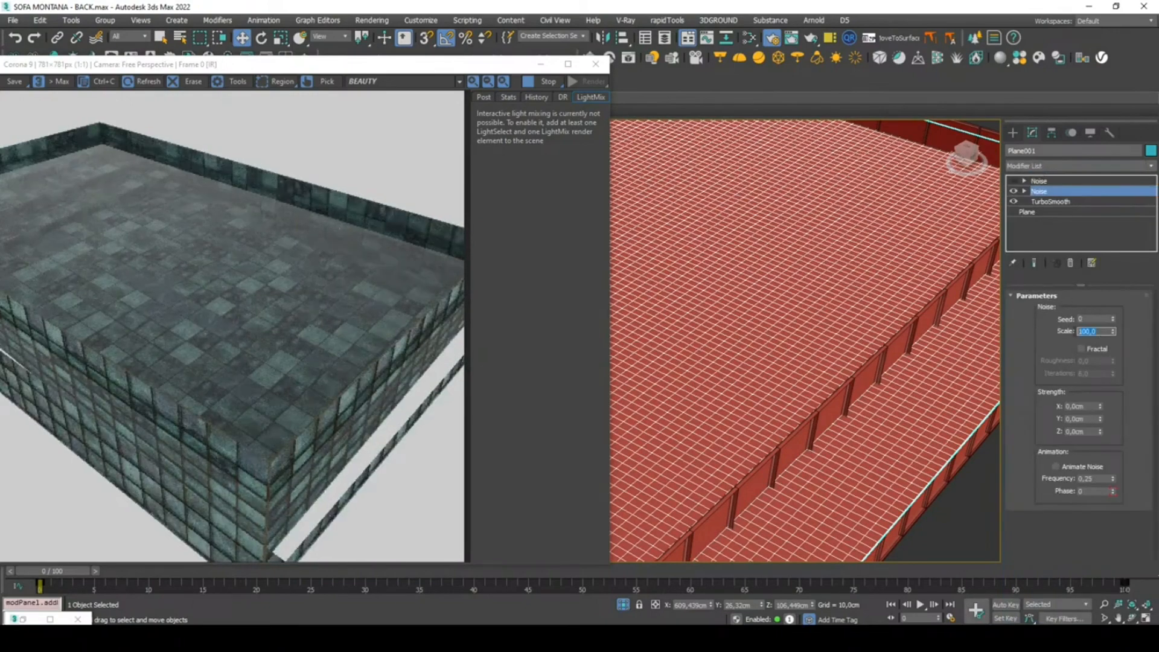
pyautogui.click(1081, 349)
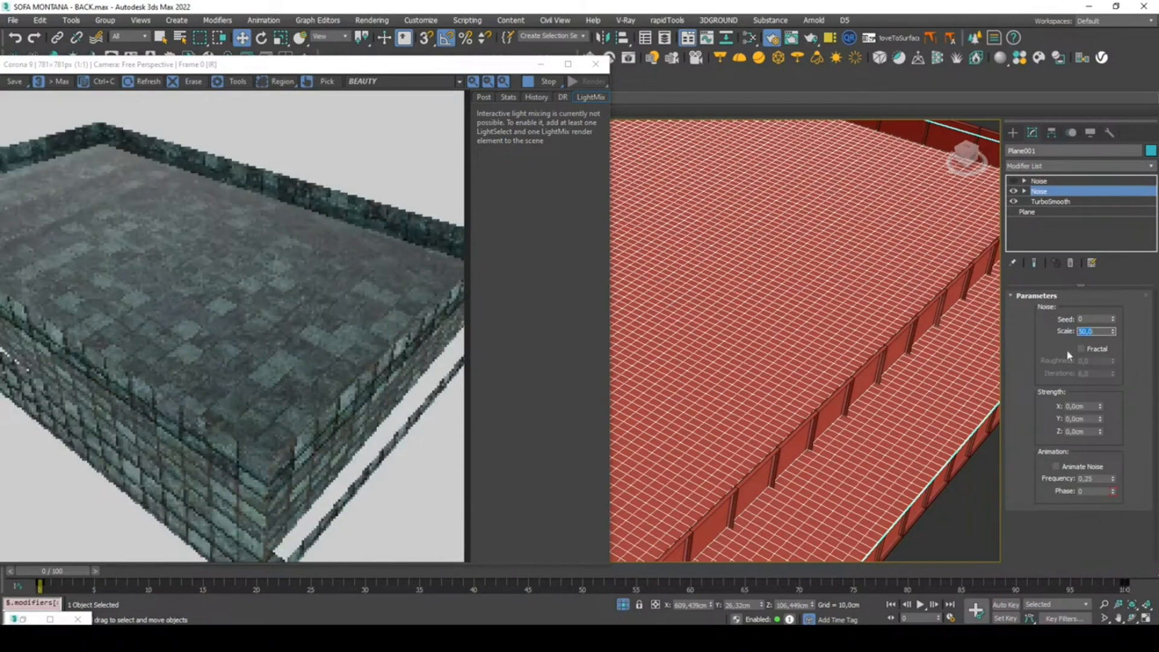
pyautogui.click(1090, 431)
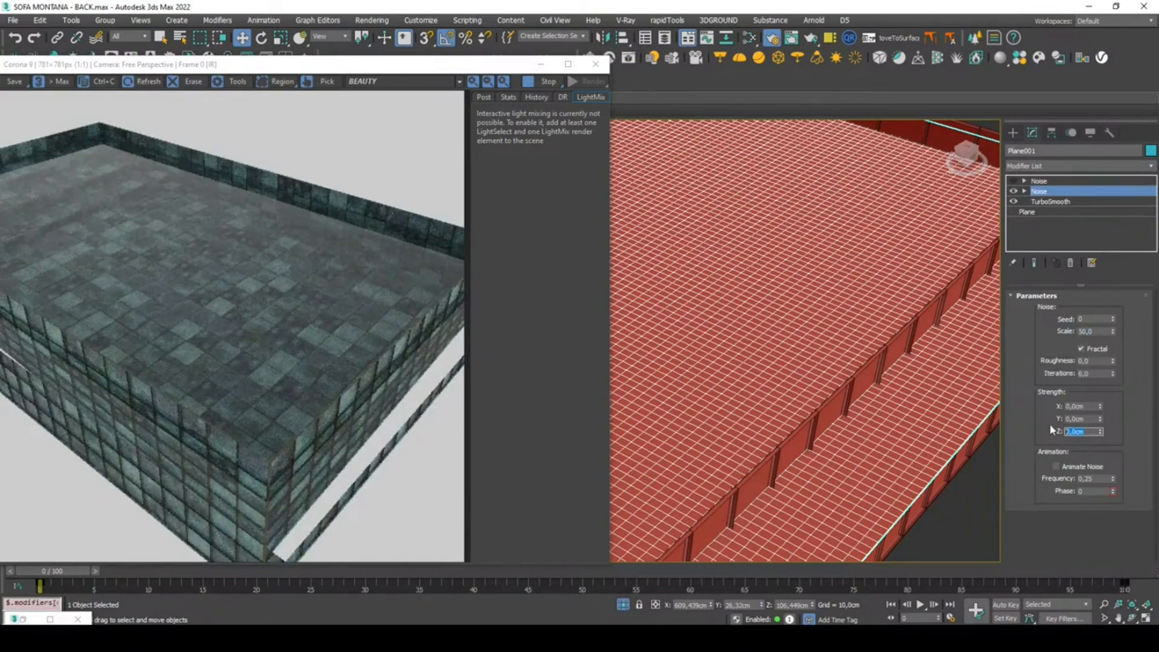
pyautogui.write('10')
pyautogui.press('Return')
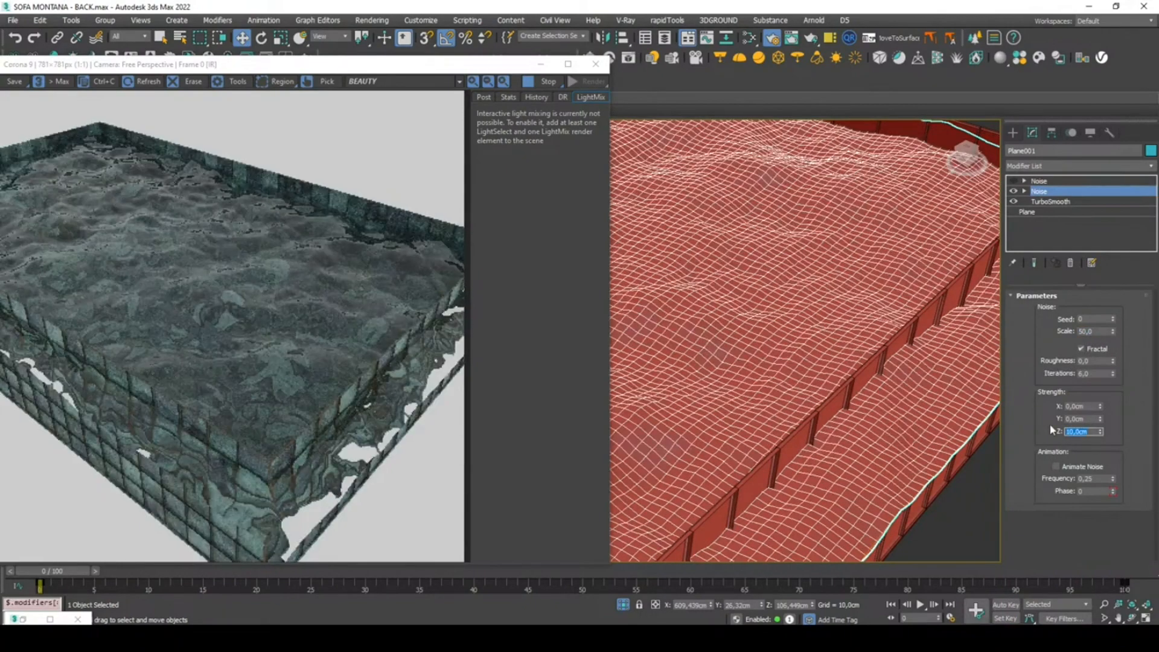
# - Test a scale of 10 on the lower Noise modifier, and set the scale to 100
pyautogui.doubleClick(1098, 332)
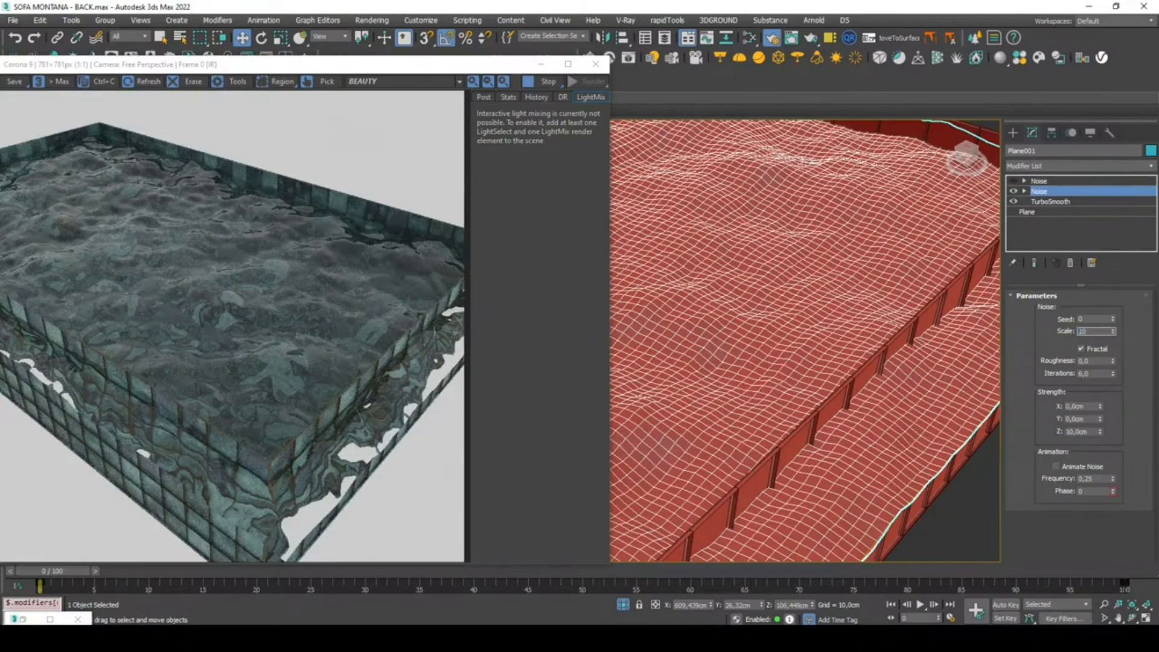
pyautogui.write('10')
pyautogui.press('Return')
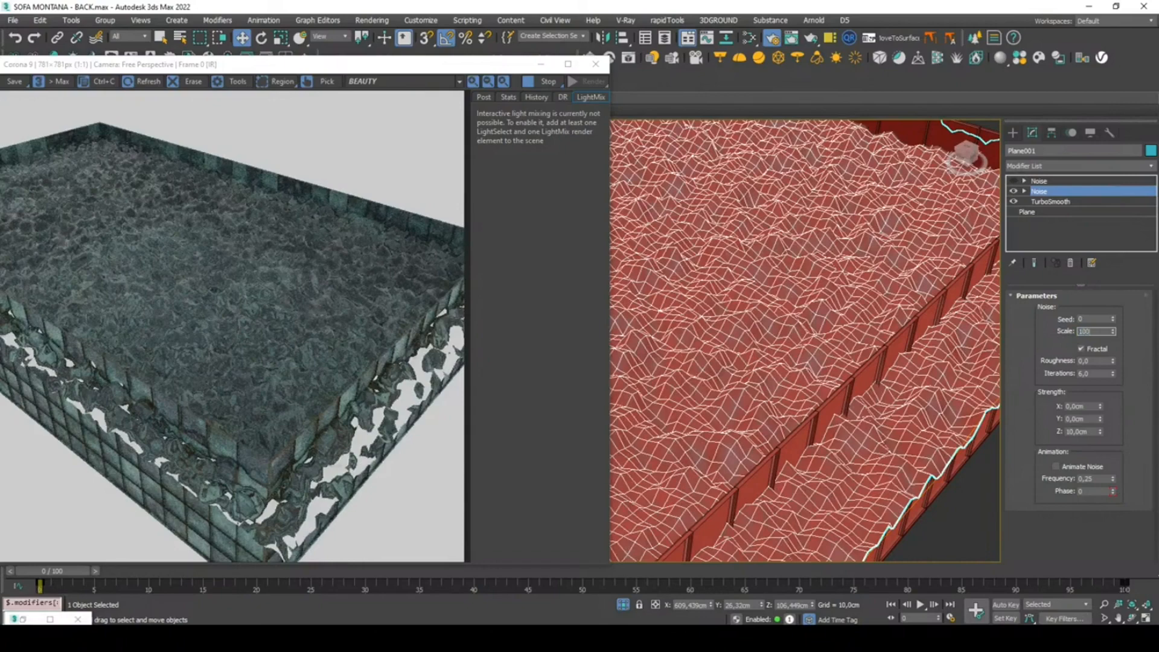
pyautogui.write('100')
pyautogui.press('Return')
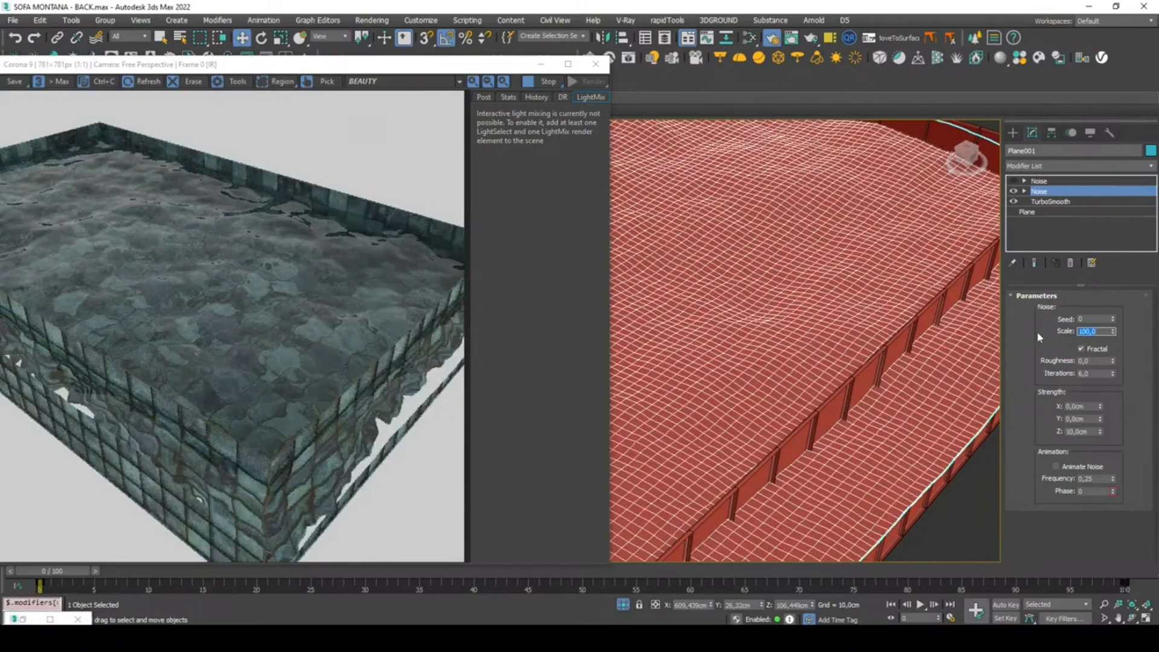
# - Set the lower Noise modifier's Z strength to 5 cm and disable its Fractal option
pyautogui.doubleClick(1087, 431)
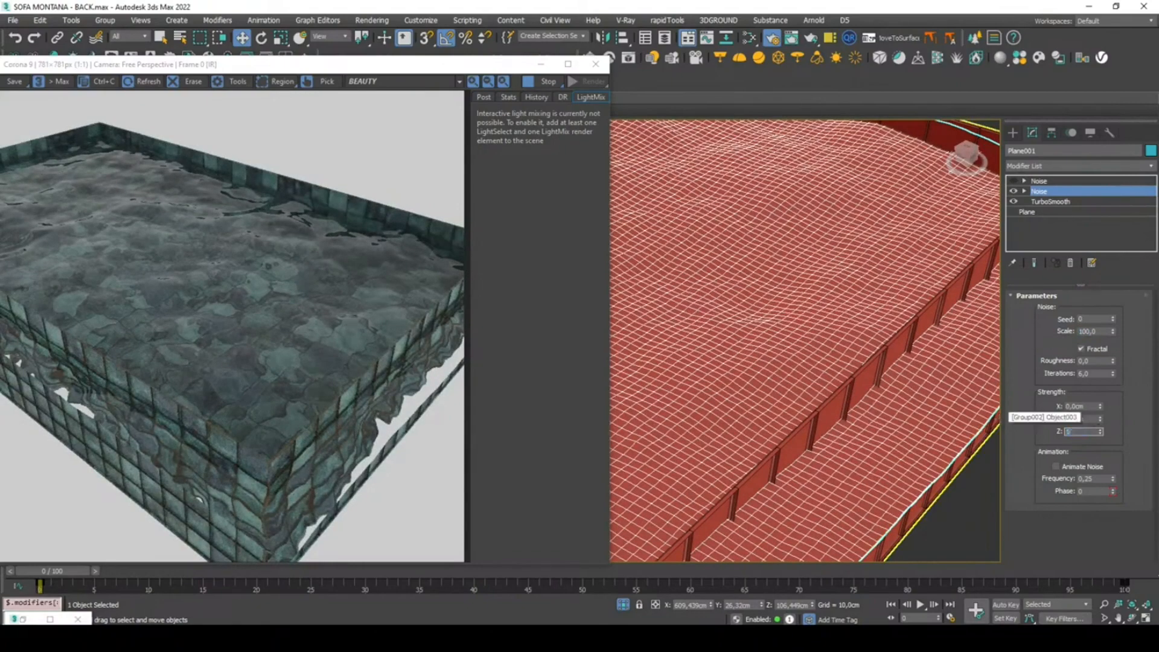
pyautogui.write('5')
pyautogui.press('Return')
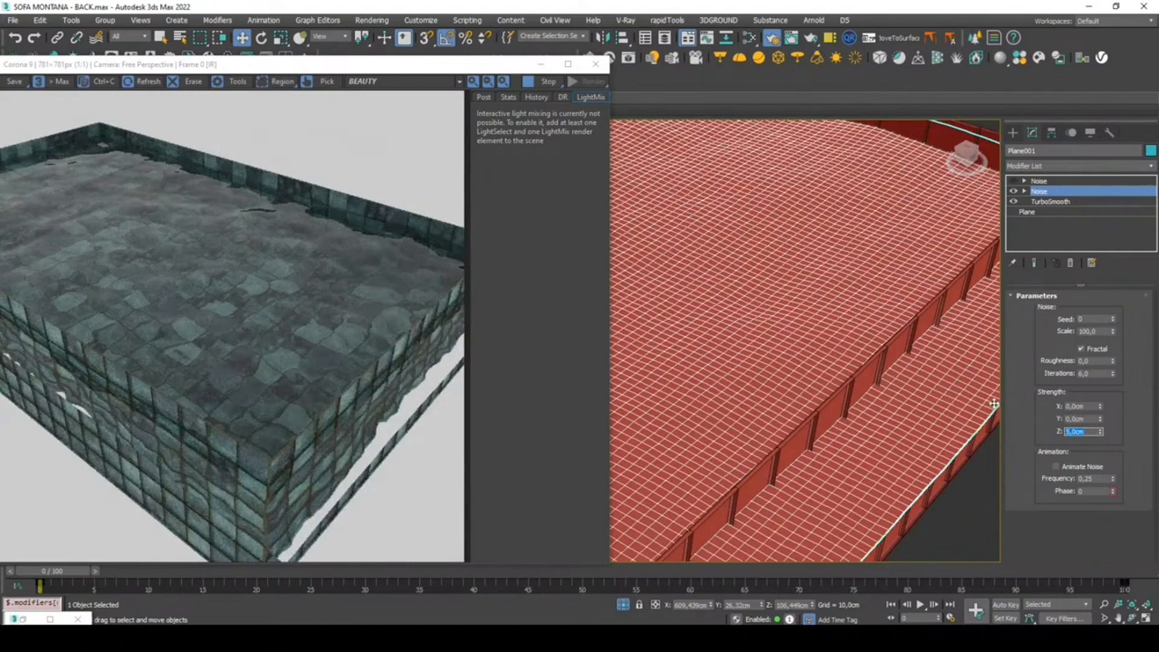
pyautogui.click(1083, 347)
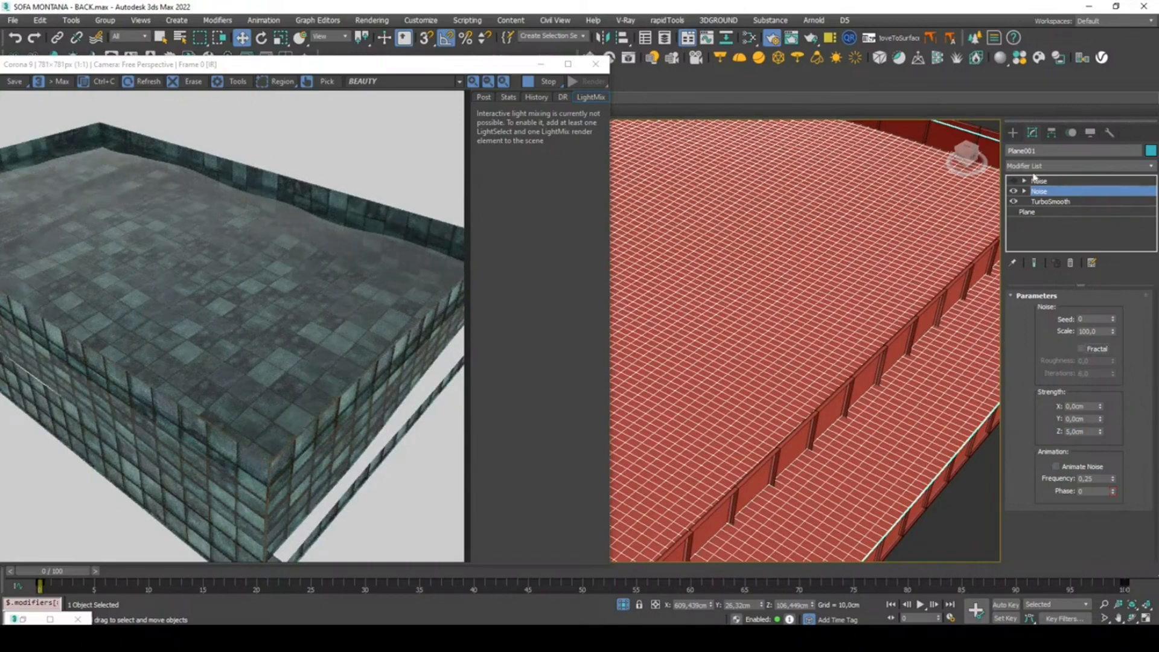
# - Turn the upper Noise modifier back on and set its scale to 10 and Z strength to 1.5 cm
pyautogui.click(1016, 184)
pyautogui.click(1039, 181)
pyautogui.doubleClick(1082, 331)
pyautogui.write('10')
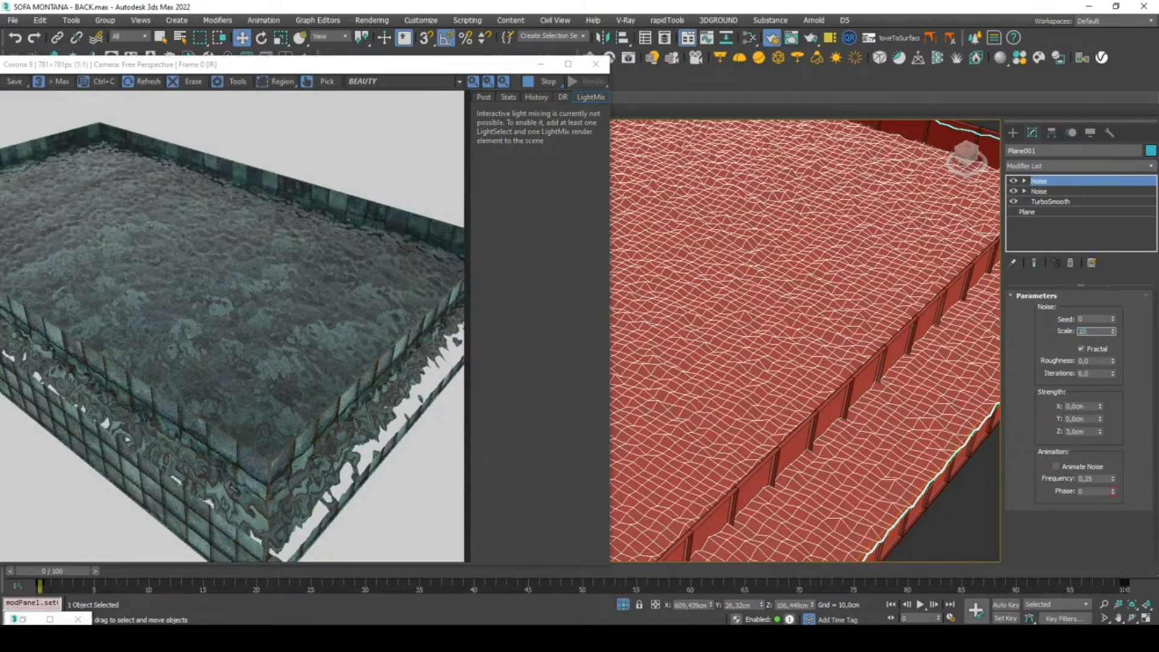
pyautogui.press('Return')
pyautogui.moveTo(1096, 431); pyautogui.dragTo(1050, 432)
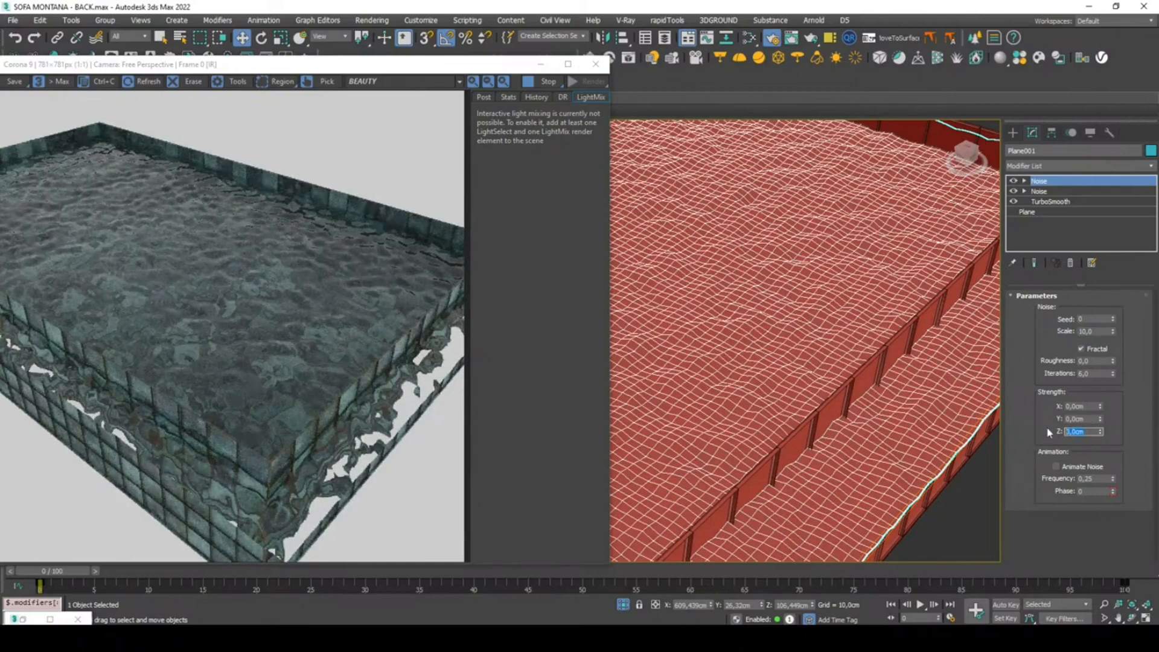
pyautogui.write('1,5')
pyautogui.press('Return')
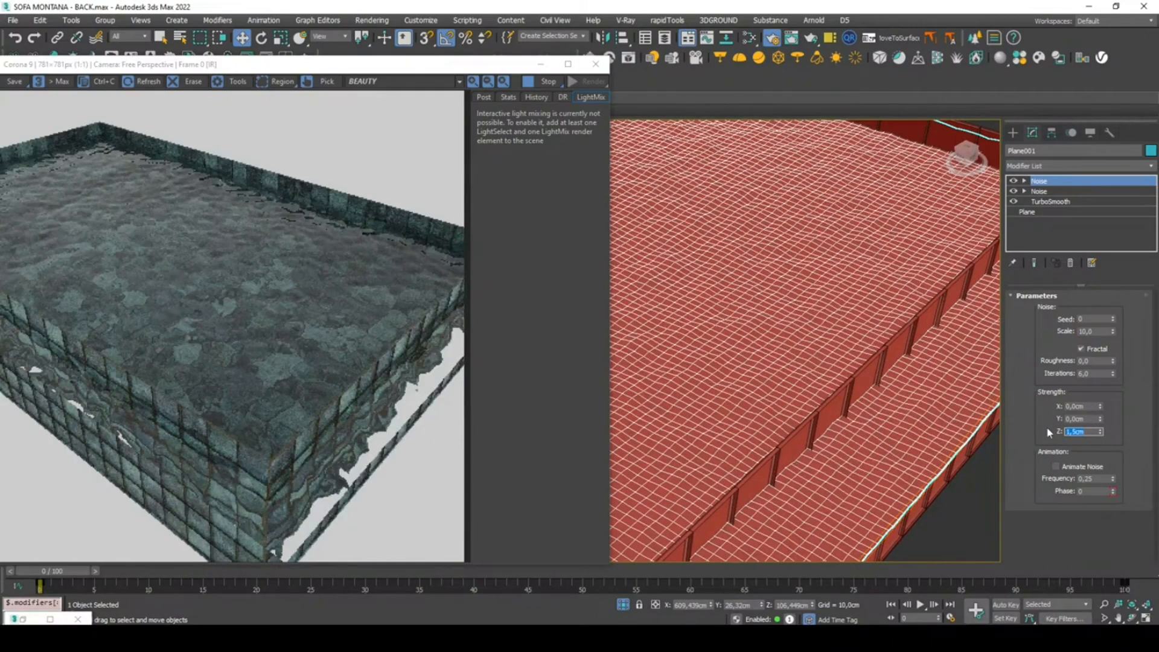
# - Try a scale of 30 on the upper Noise modifier and restore the scale to 10
pyautogui.moveTo(1094, 331); pyautogui.dragTo(1036, 328)
pyautogui.write('30')
pyautogui.press('Return')
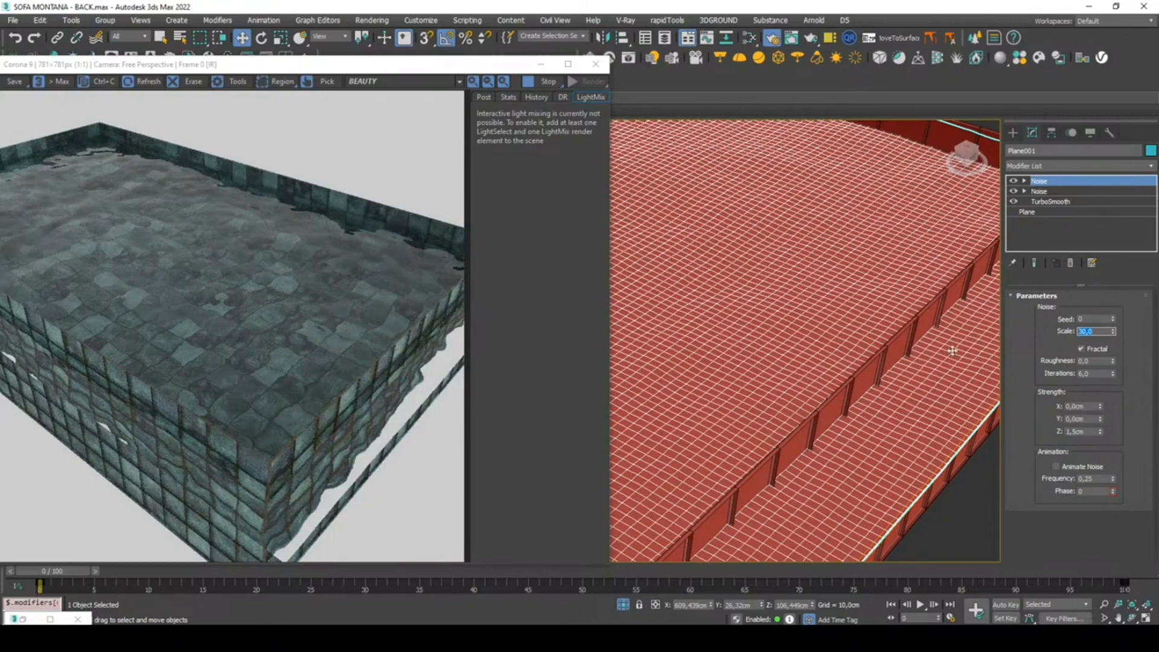
pyautogui.keyDown('alt'); pyautogui.moveTo(781, 299); pyautogui.dragTo(833, 329, button='middle'); pyautogui.keyUp('alt')
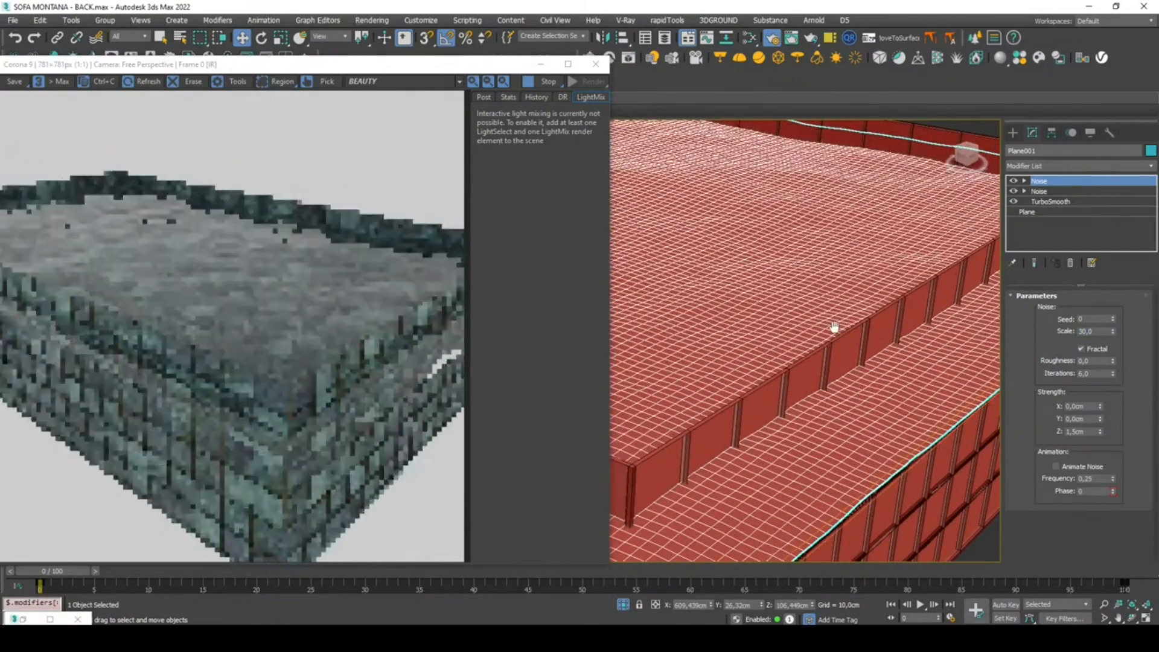
pyautogui.doubleClick(1101, 332)
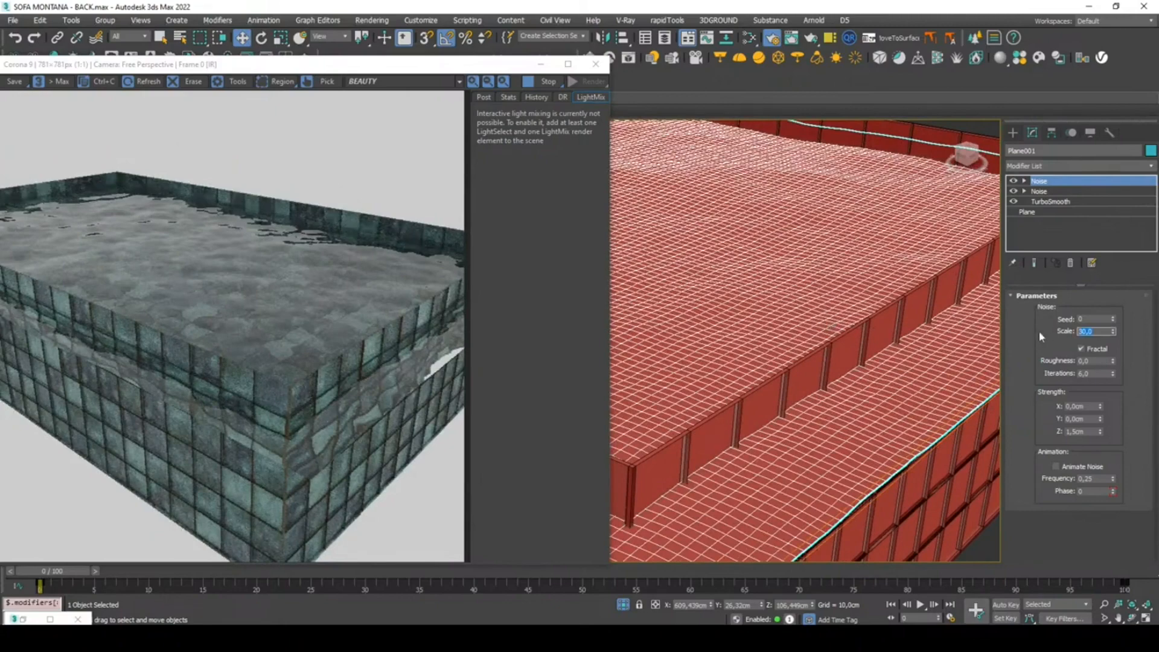
pyautogui.write('10')
pyautogui.press('Return')
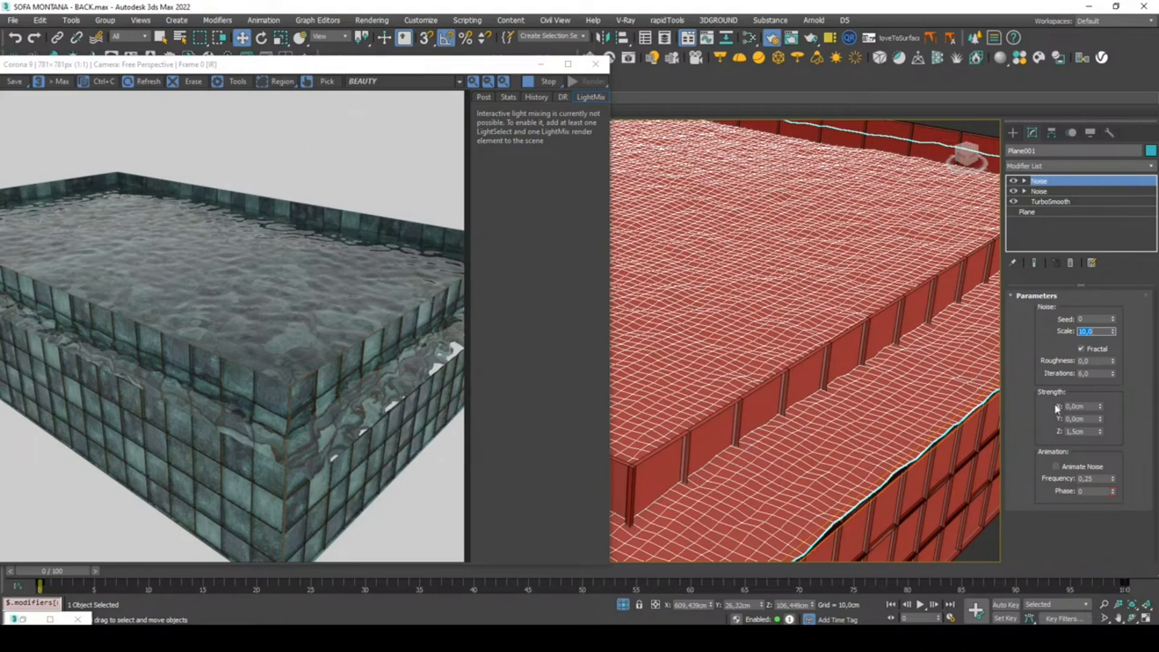
# - Try an X strength of 30 cm on the upper Noise modifier and reset it to 0
pyautogui.click(1088, 406)
pyautogui.write('30')
pyautogui.press('Return')
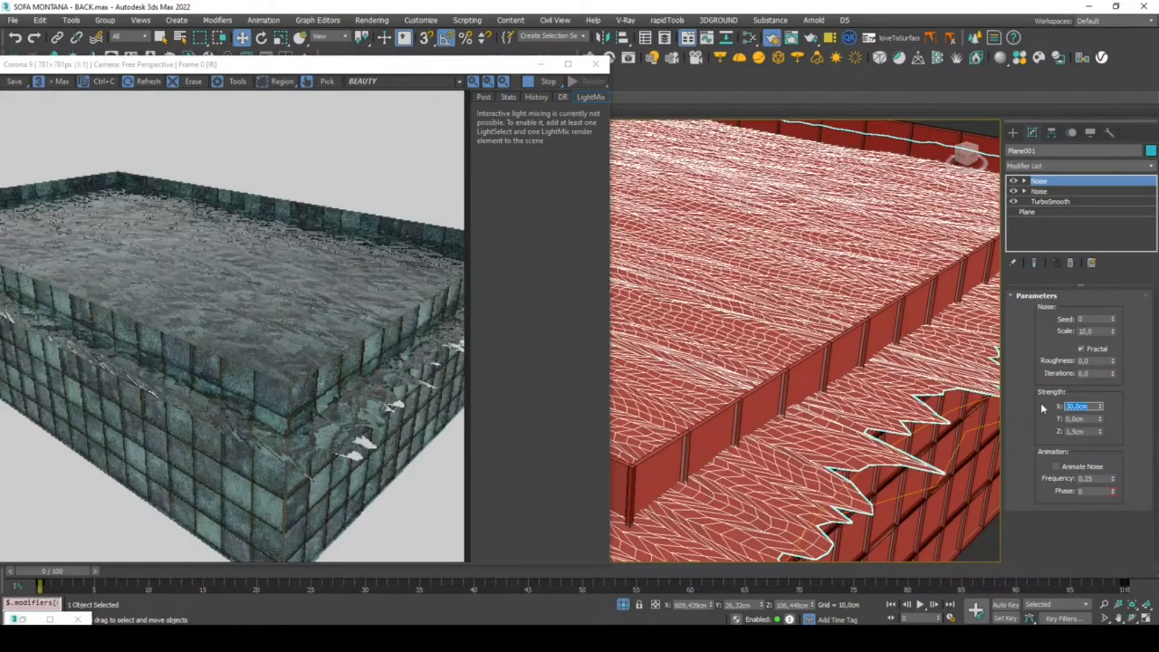
pyautogui.scroll(-3, 694, 251)
pyautogui.scroll(3, 769, 320)
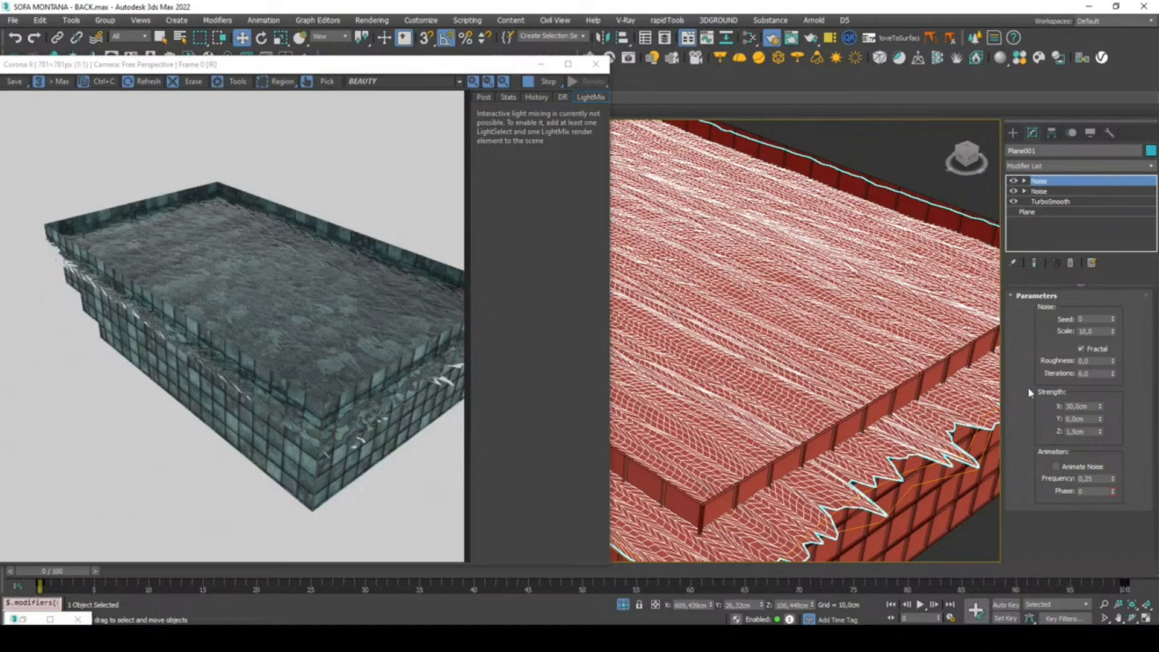
pyautogui.doubleClick(1094, 404)
pyautogui.write('0')
pyautogui.press('Return')
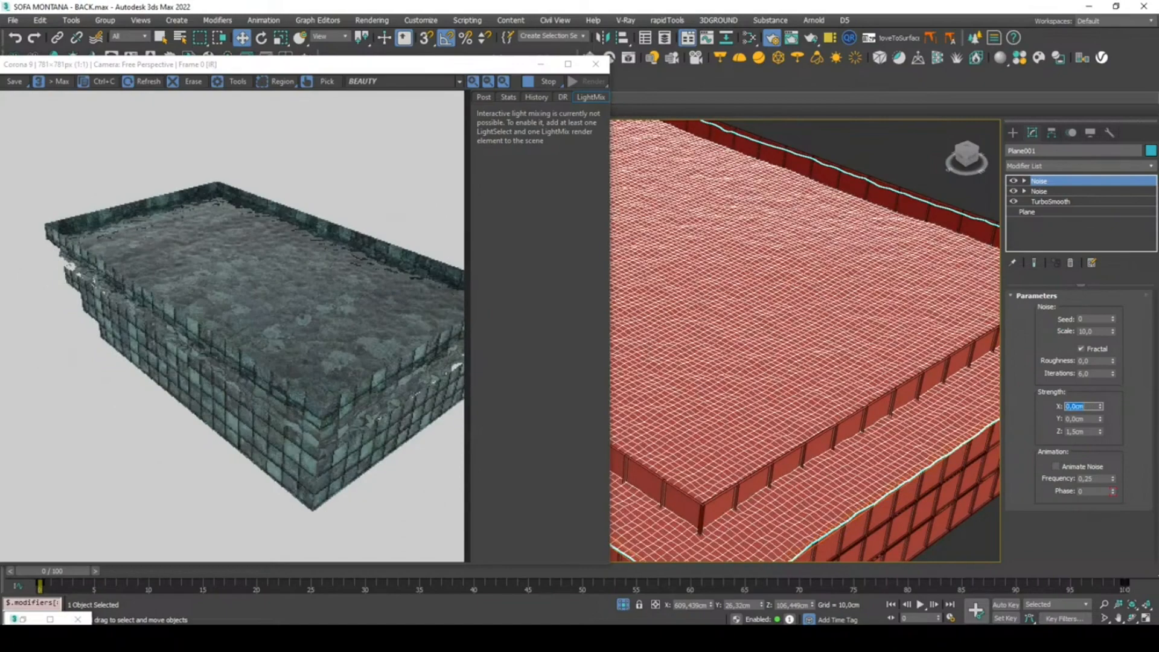
# - Try a Y strength of 30 cm on the upper Noise modifier
pyautogui.doubleClick(1090, 418)
pyautogui.write('30')
pyautogui.press('Return')
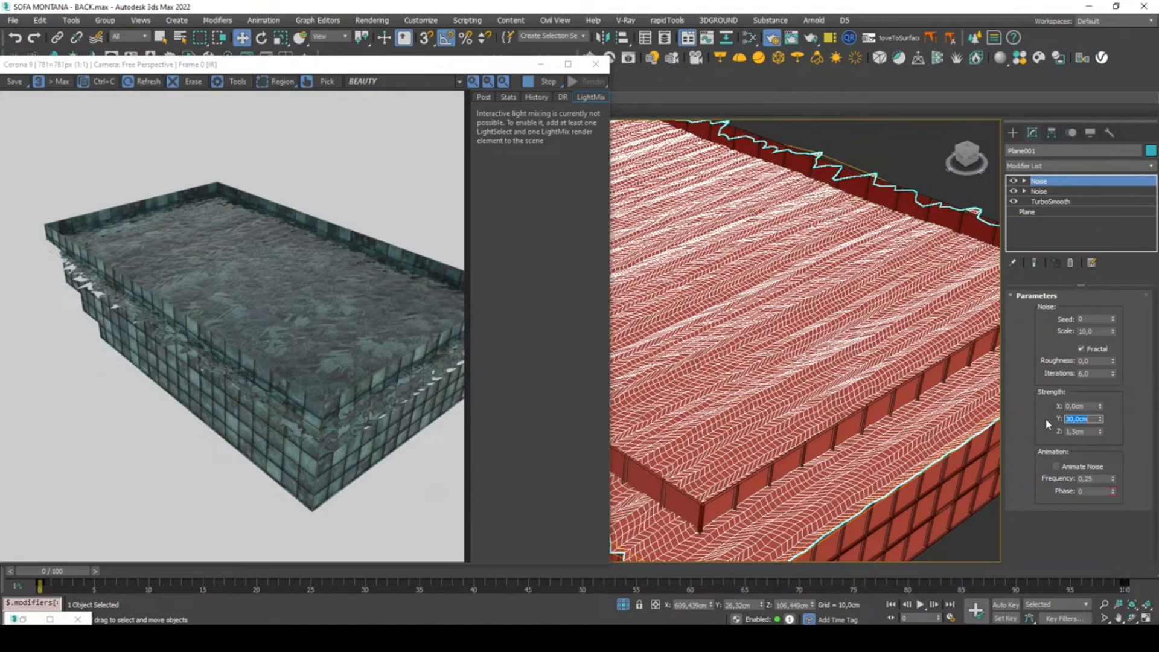
# - Try X and Y strengths of 5 cm each on the upper Noise modifier
pyautogui.click(1090, 407)
pyautogui.write('3')
pyautogui.write('5')
pyautogui.press('Tab')
pyautogui.write('5')
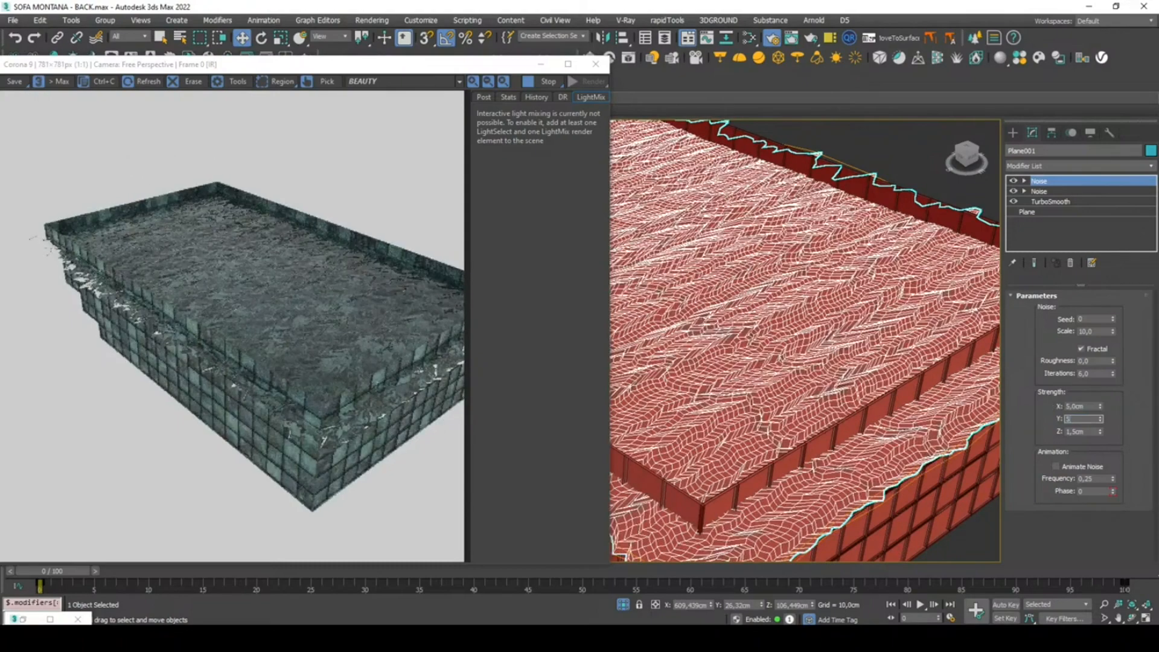
pyautogui.press('Return')
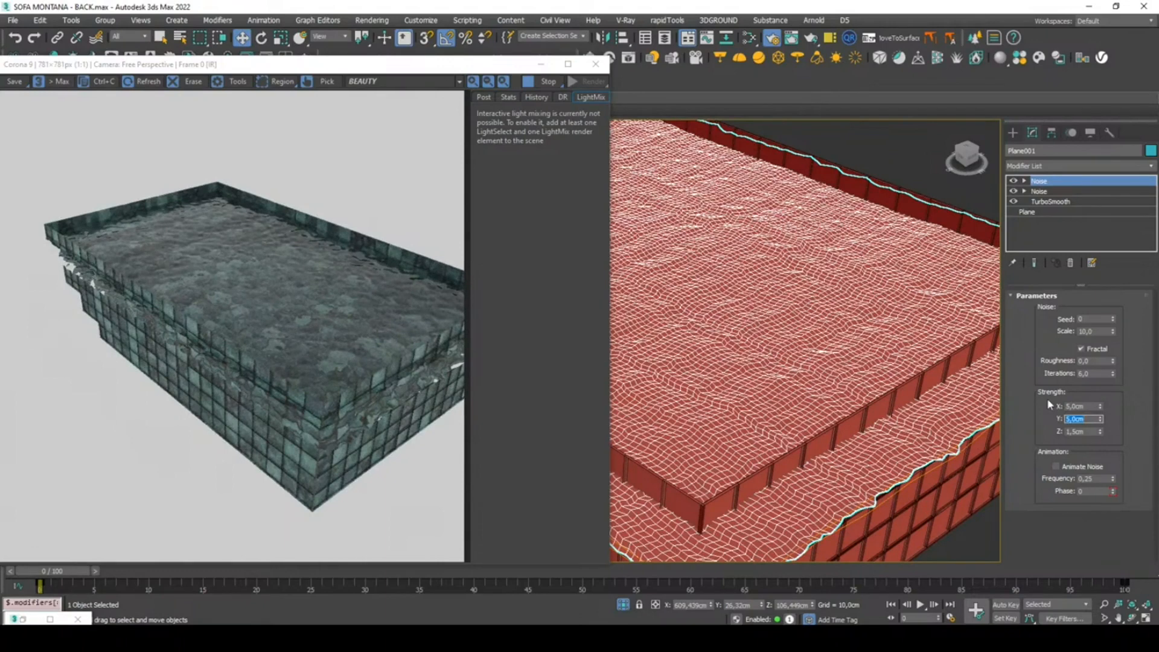
# - Set the upper Noise modifier's Y strength to 2 cm and its X strength to 8 cm
pyautogui.write('2')
pyautogui.press('Return')
pyautogui.doubleClick(1081, 405)
pyautogui.write('8')
pyautogui.press('Return')
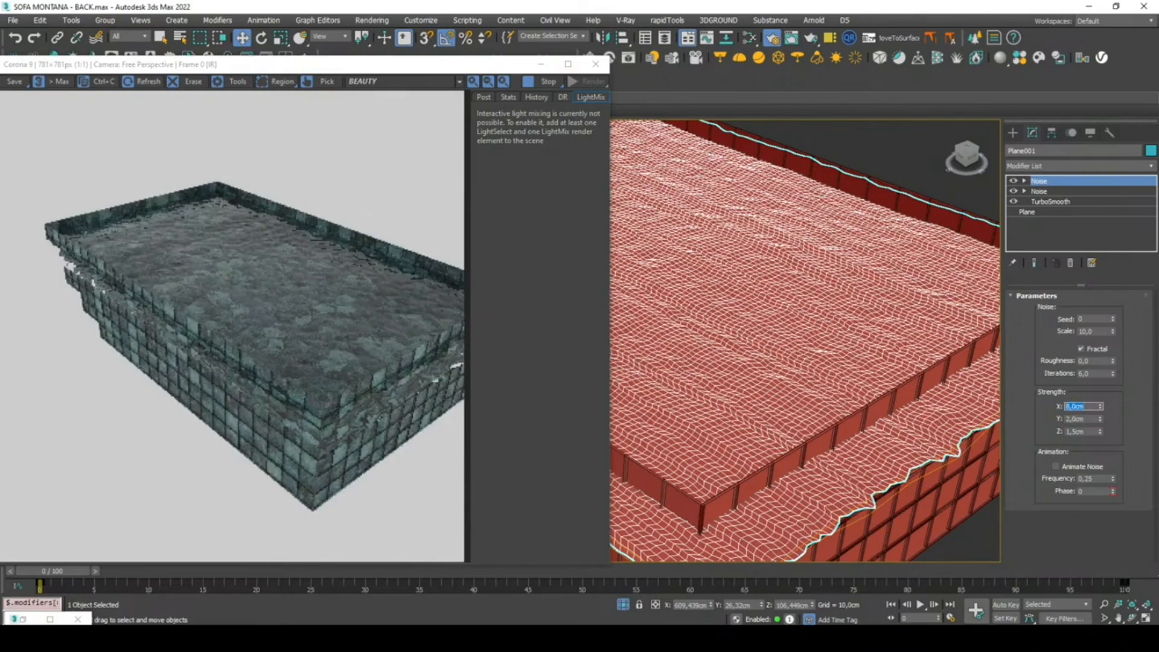
# - Set the upper Noise modifier's scale to 5 and check the water ripples in the interactive render
pyautogui.scroll(1, 356, 331)
pyautogui.moveTo(355, 332); pyautogui.dragTo(420, 331, button='middle')
pyautogui.scroll(-1, 438, 330)
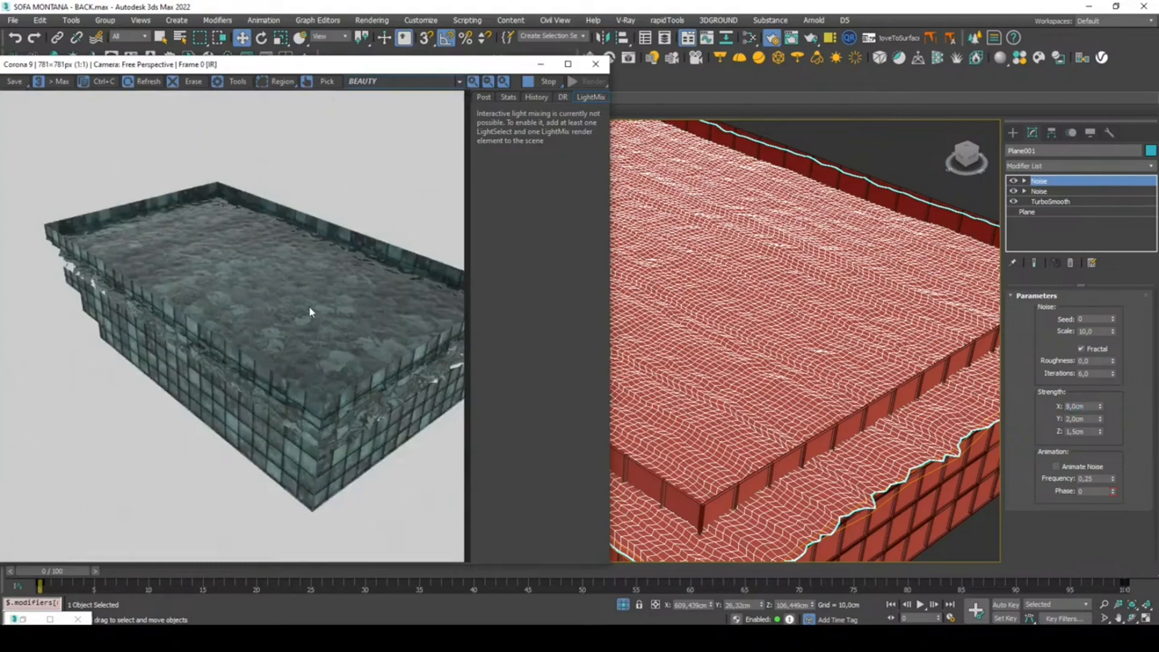
pyautogui.scroll(5, 785, 311)
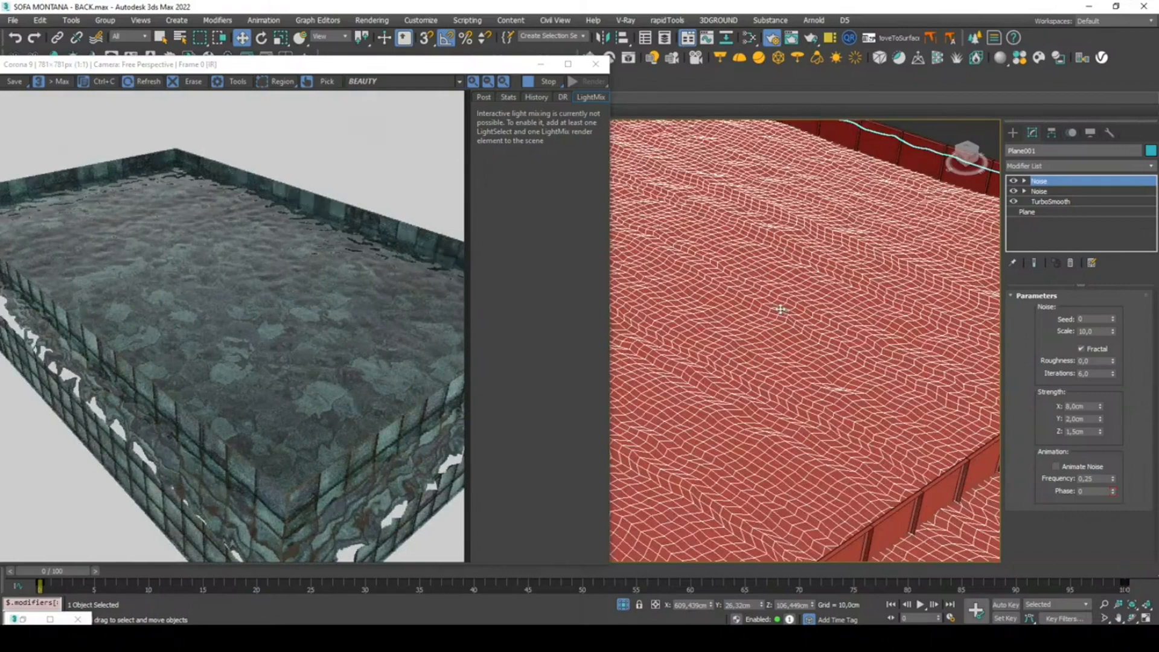
pyautogui.click(1090, 331)
pyautogui.write('5')
pyautogui.press('Return')
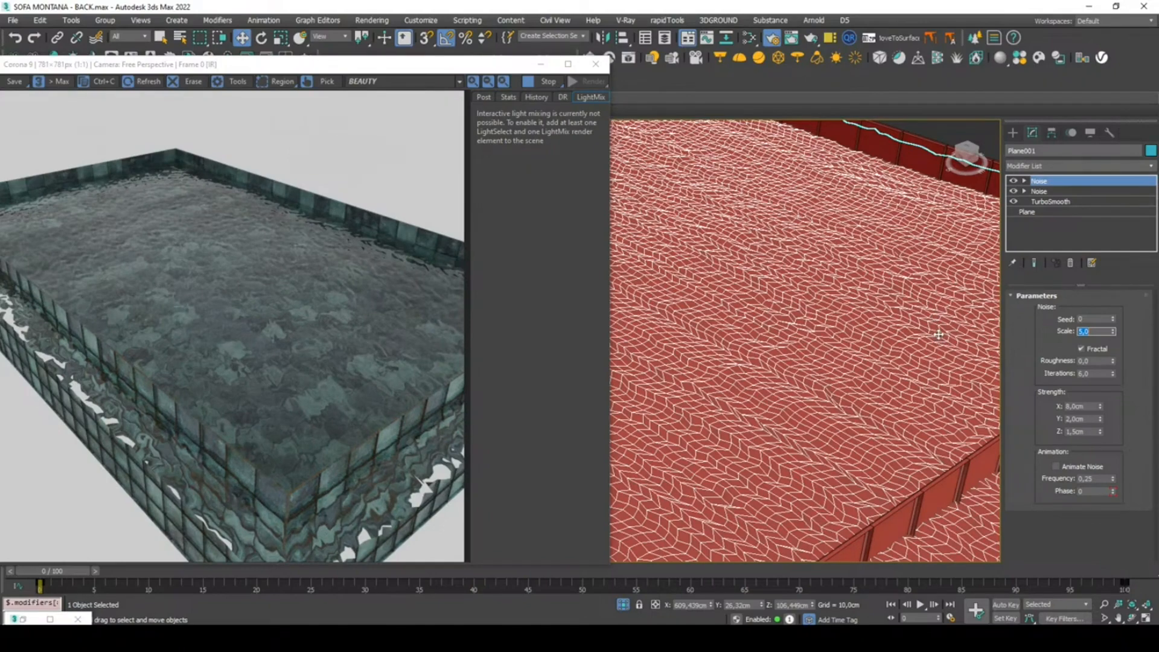
pyautogui.scroll(-5, 939, 335)
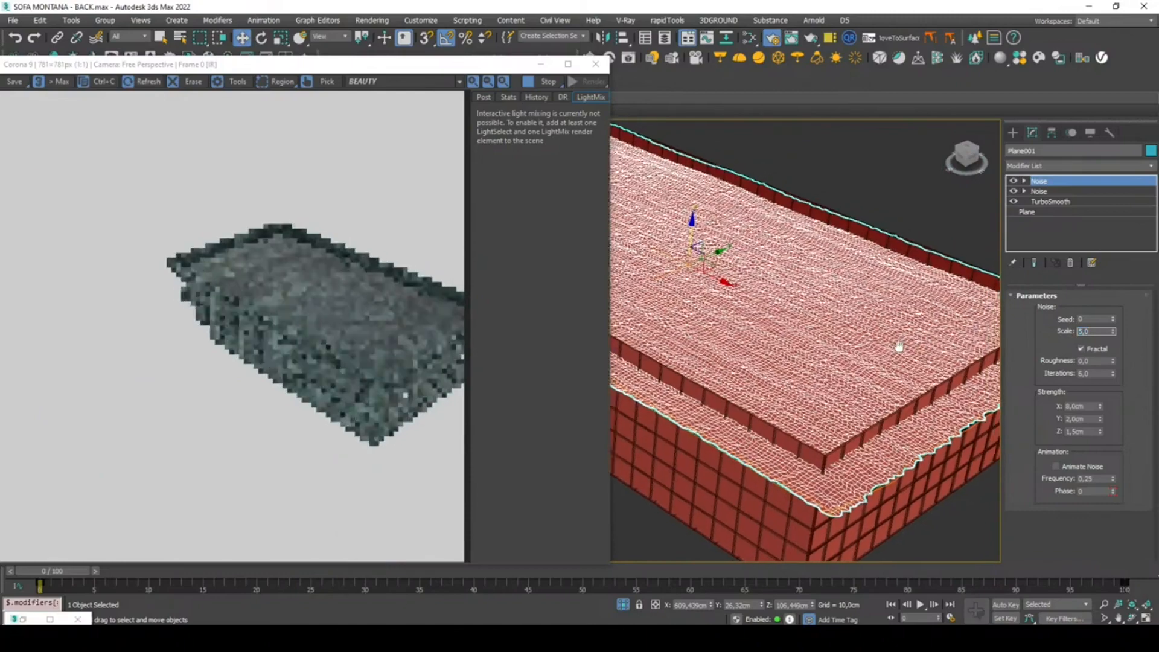
pyautogui.keyDown('alt'); pyautogui.moveTo(932, 345); pyautogui.dragTo(846, 339, button='middle'); pyautogui.keyUp('alt')
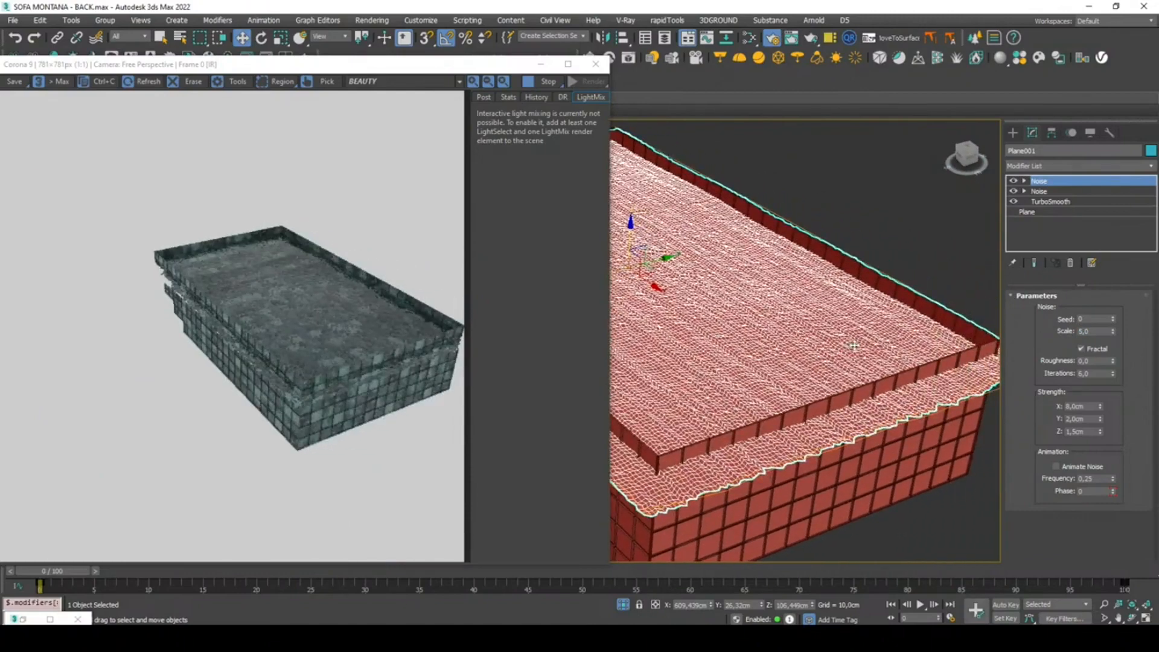
pyautogui.scroll(3, 855, 346)
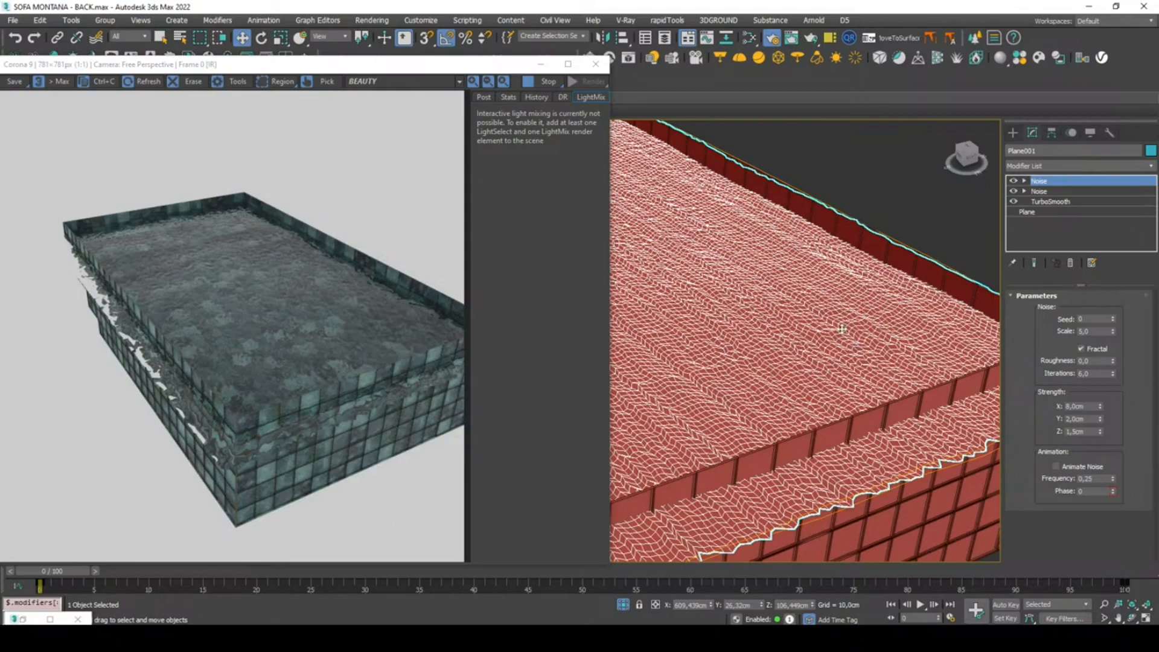
pyautogui.keyDown('alt'); pyautogui.moveTo(819, 266); pyautogui.dragTo(748, 246, button='middle'); pyautogui.keyUp('alt')
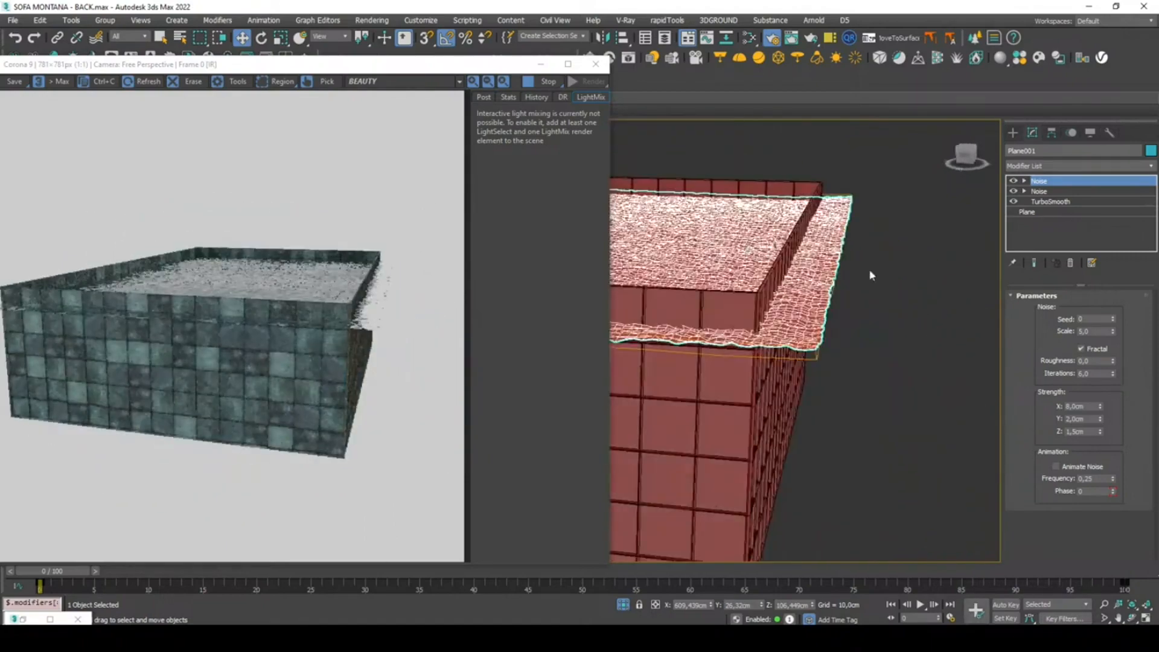
pyautogui.click(1050, 215)
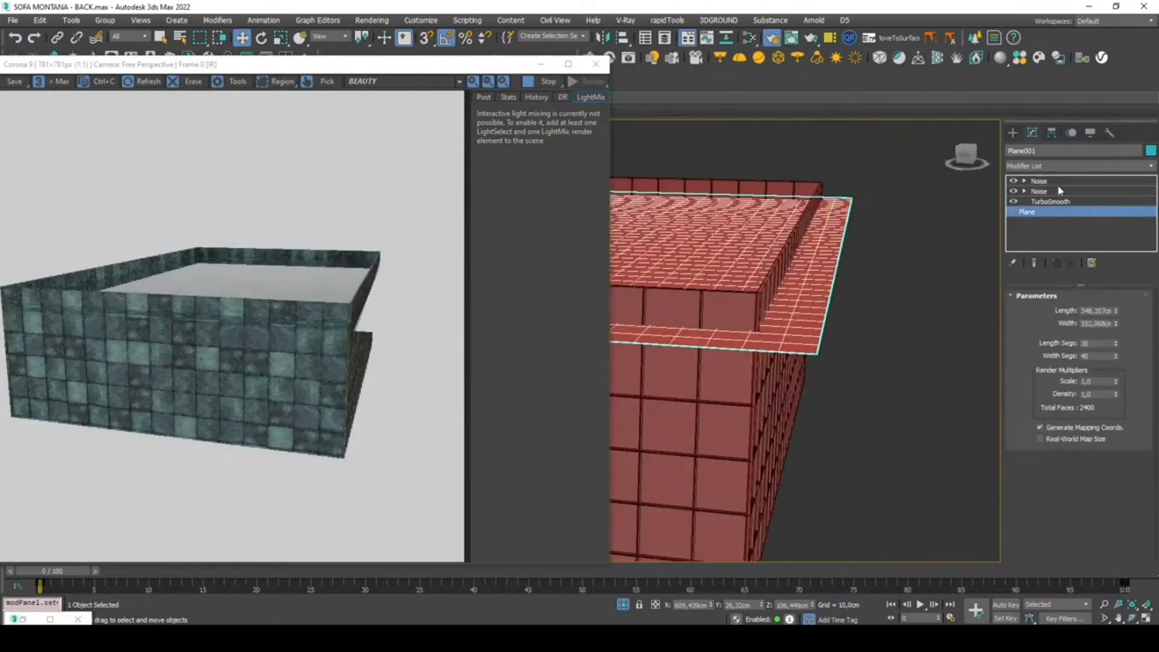
pyautogui.click(1061, 167)
pyautogui.click(807, 228)
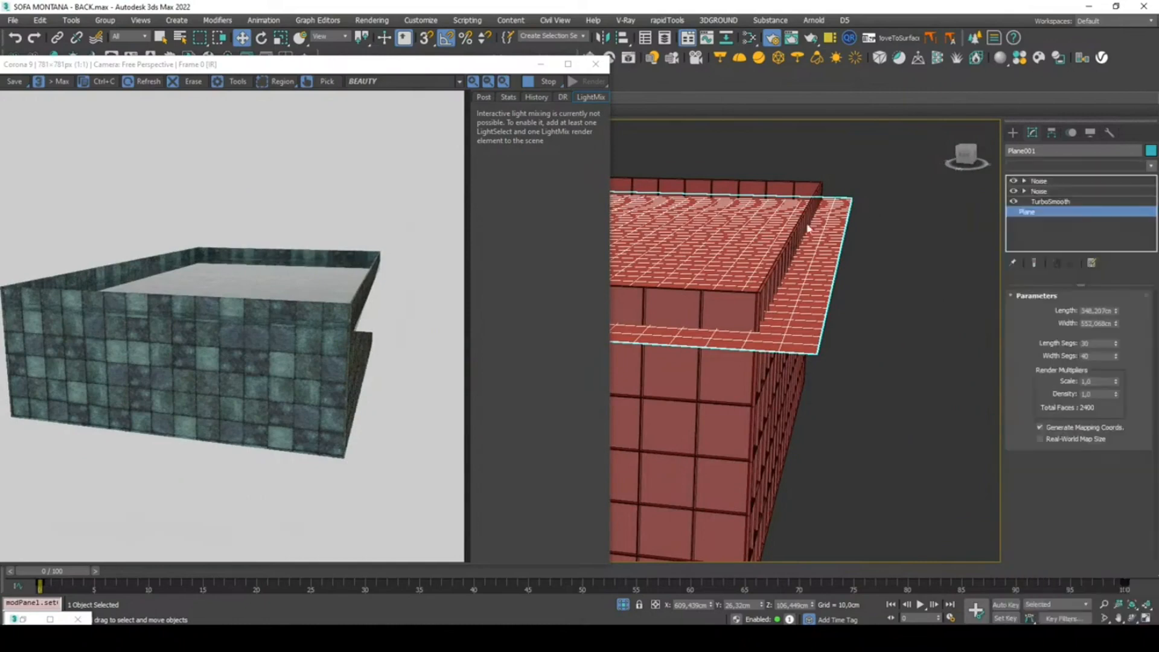
# - Open the tiled pool group so its individual wall objects can be edited
pyautogui.keyDown('alt'); pyautogui.moveTo(785, 396); pyautogui.dragTo(766, 400, button='middle'); pyautogui.keyUp('alt')
pyautogui.click(765, 400)
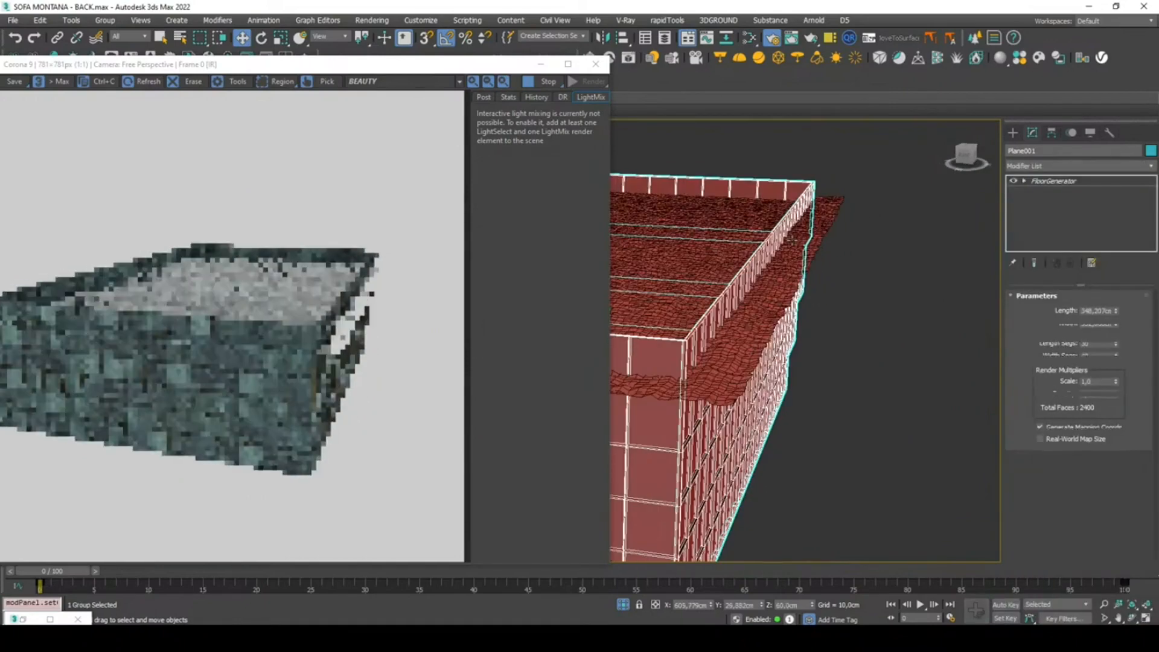
pyautogui.click(105, 20)
pyautogui.click(132, 80)
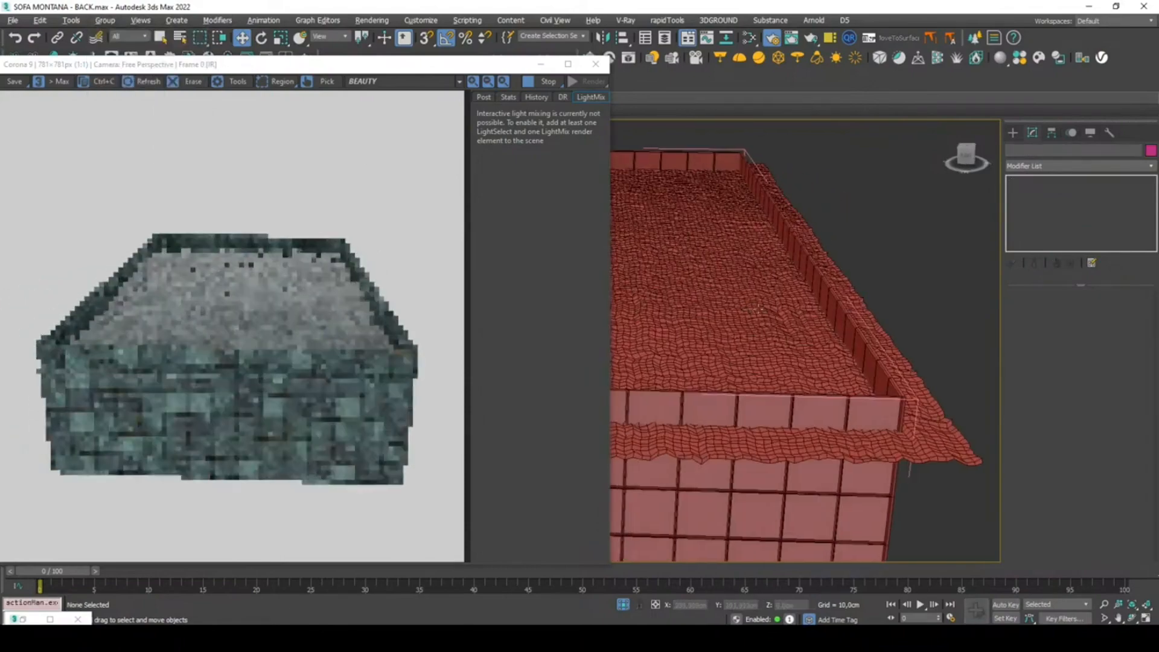
# - Lower the top edges of the side wall's Editable Poly by about 14 cm below the water level
pyautogui.click(821, 291)
pyautogui.click(1051, 192)
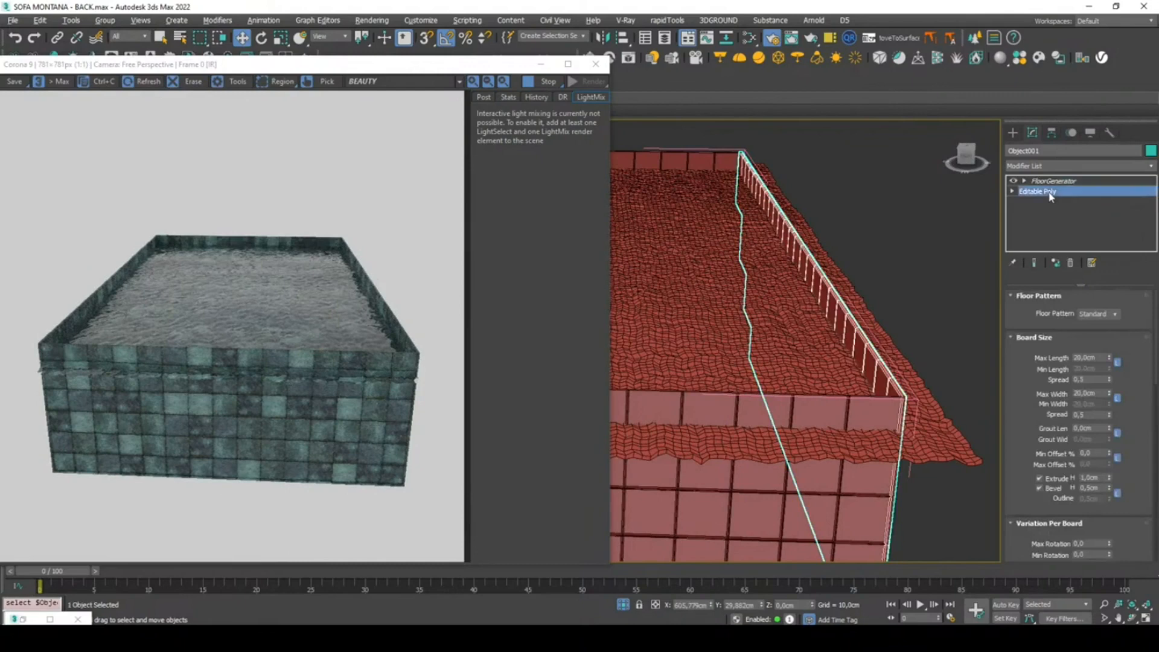
pyautogui.click(1063, 310)
pyautogui.click(819, 273)
pyautogui.doubleClick(818, 273)
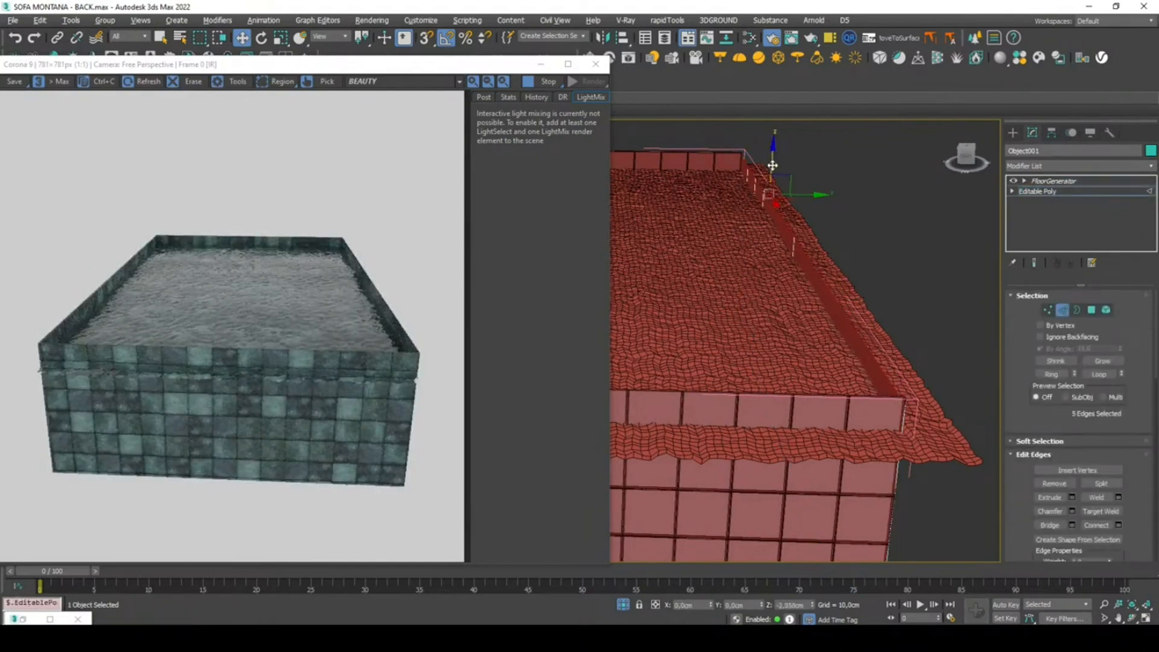
pyautogui.moveTo(773, 174); pyautogui.dragTo(766, 180)
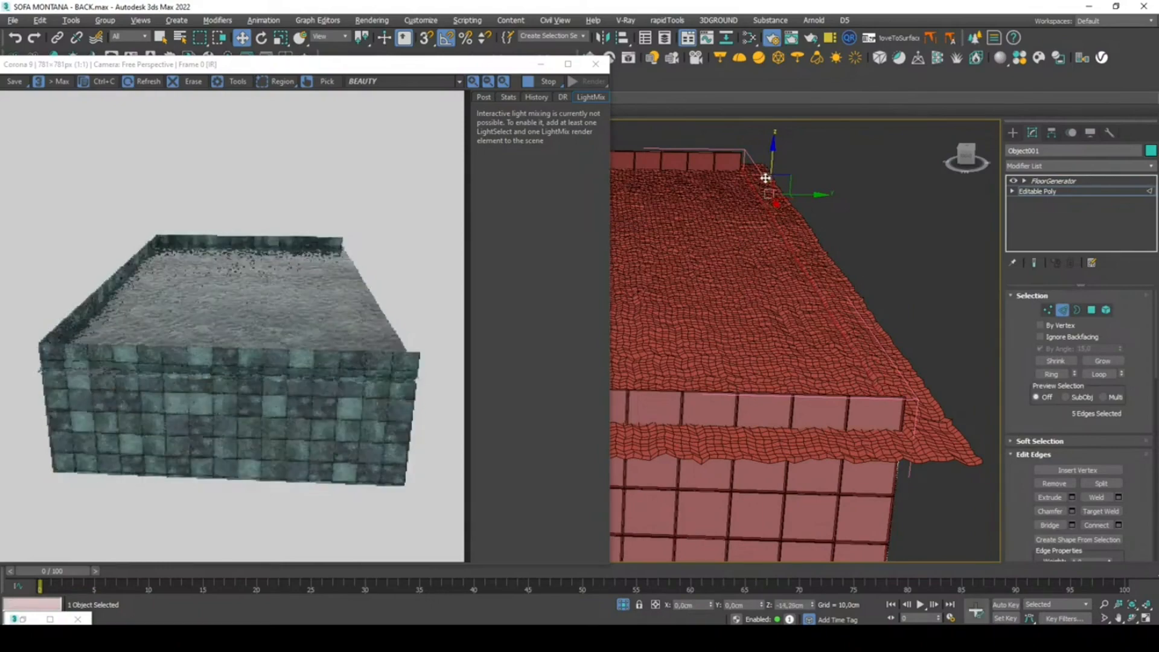
pyautogui.keyDown('alt'); pyautogui.moveTo(767, 179); pyautogui.dragTo(894, 227, button='middle'); pyautogui.keyUp('alt')
pyautogui.click(1064, 310)
pyautogui.click(876, 305)
# - Add an Edit Poly modifier to the water plane between the base Plane and TurboSmooth
pyautogui.click(811, 213)
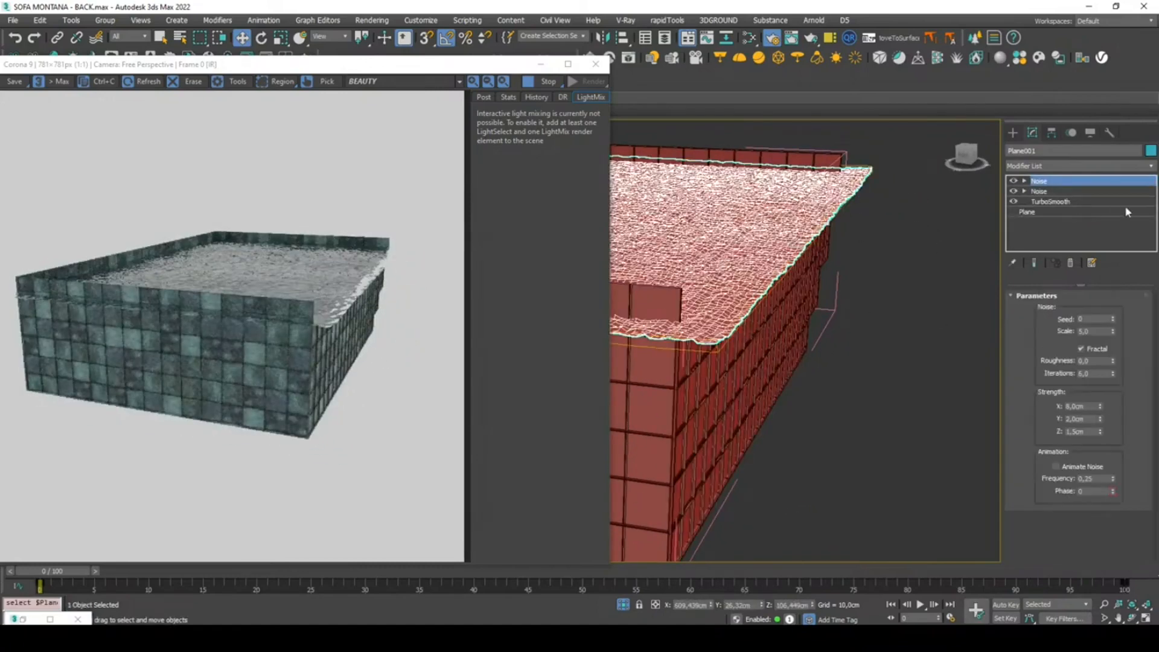
pyautogui.click(1051, 201)
pyautogui.click(1040, 212)
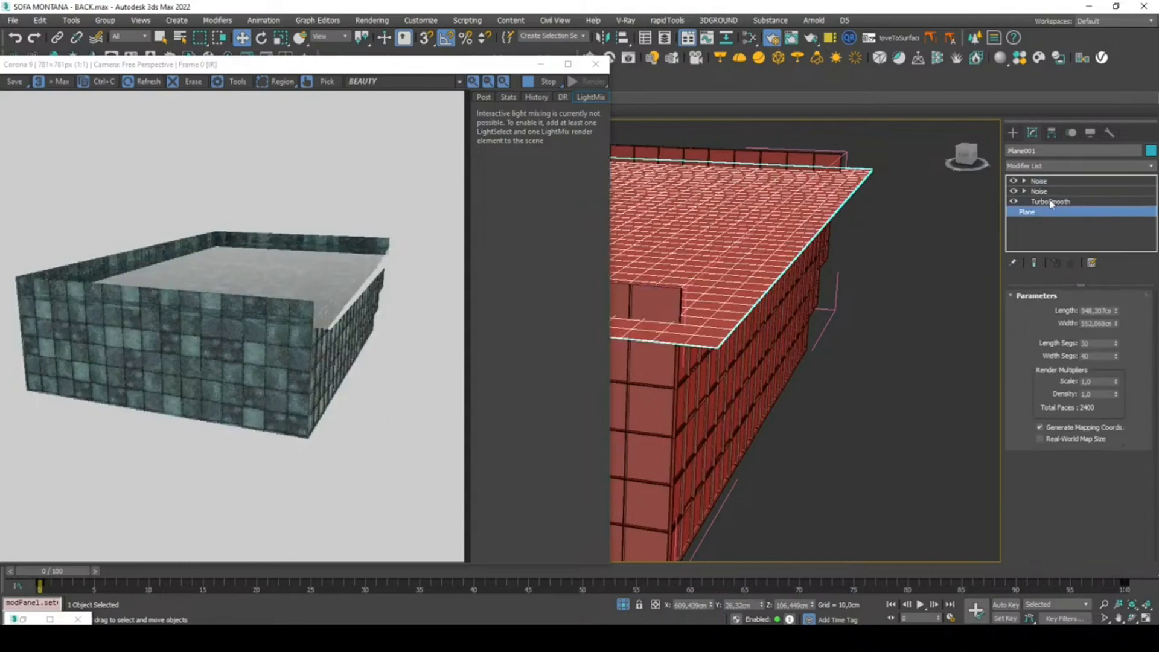
pyautogui.click(1039, 169)
pyautogui.press('e')
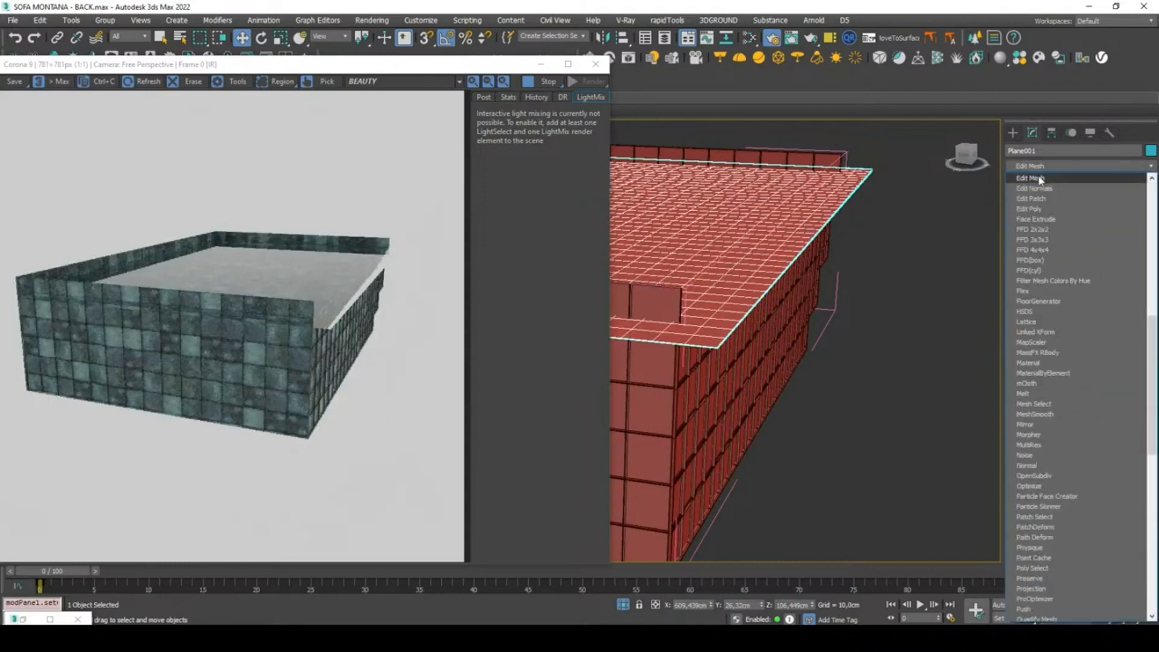
pyautogui.click(1040, 211)
# - Extrude the water plane's border edges on the lowered wall's side downward to form an overflow sheet
pyautogui.click(1063, 391)
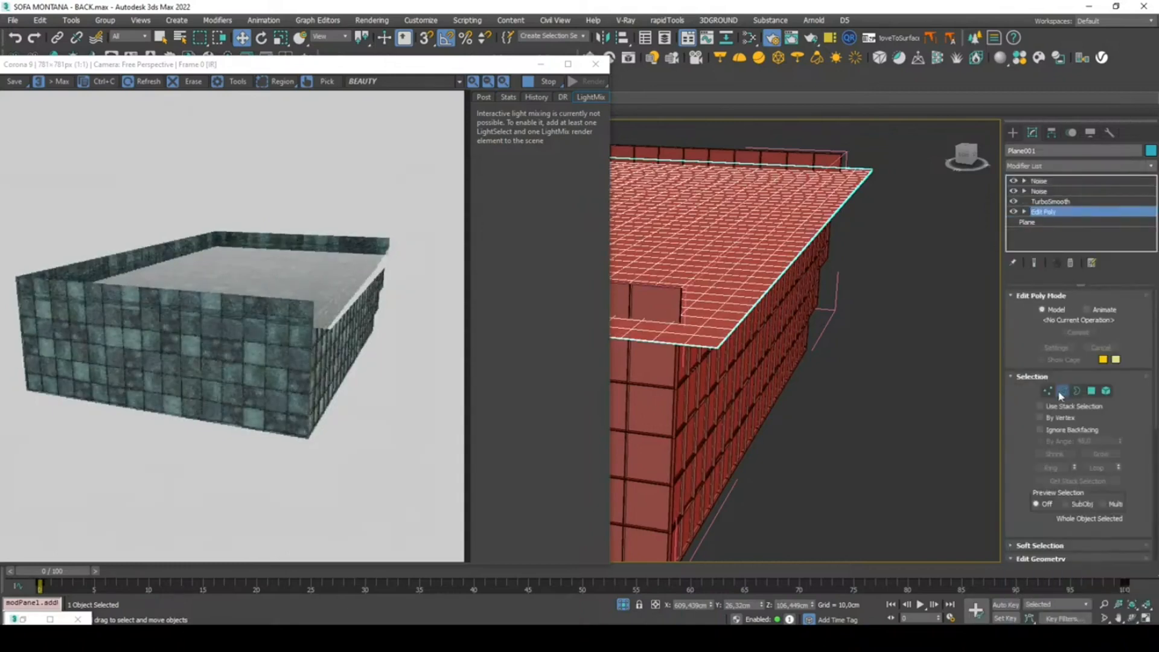
pyautogui.keyDown('alt'); pyautogui.moveTo(762, 266); pyautogui.dragTo(754, 282, button='middle'); pyautogui.keyUp('alt')
pyautogui.click(770, 285)
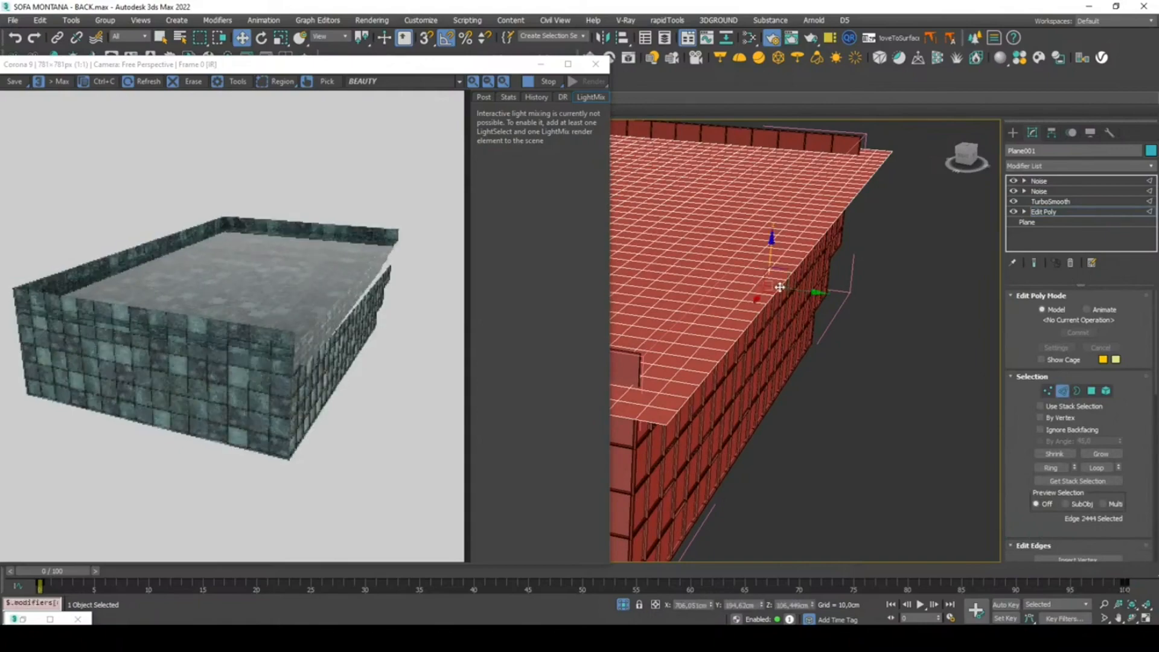
pyautogui.doubleClick(796, 276)
pyautogui.scroll(-4, 803, 253)
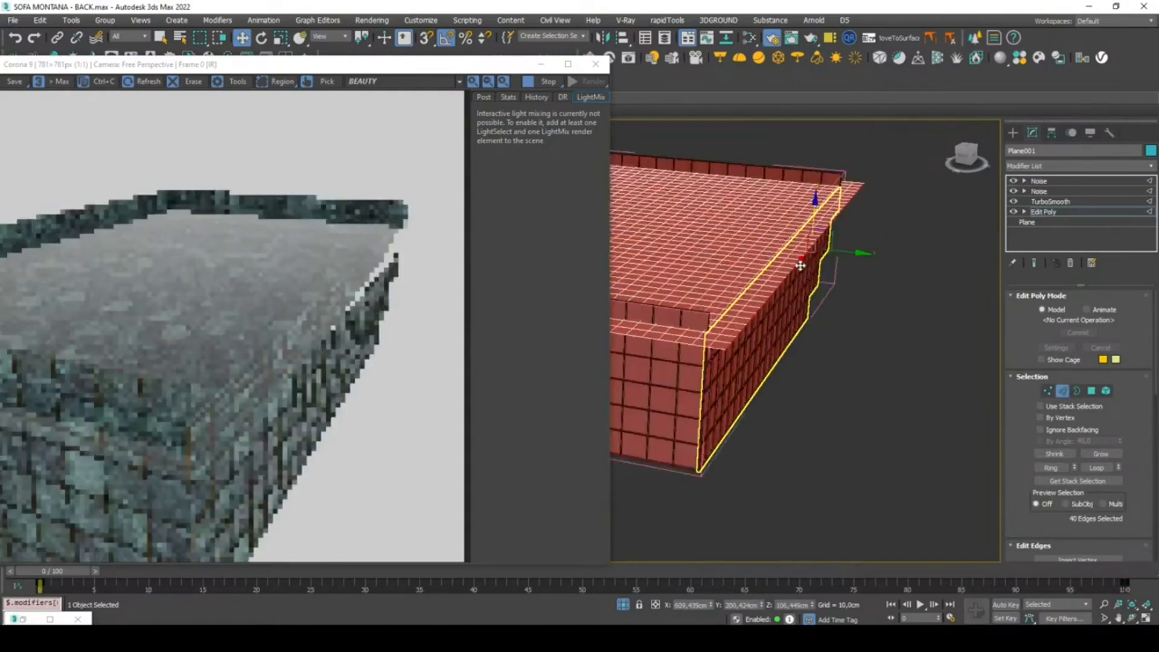
pyautogui.scroll(4, 815, 238)
pyautogui.keyDown('shift'); pyautogui.moveTo(783, 265); pyautogui.dragTo(773, 386); pyautogui.keyUp('shift')
# - Move the bottom edge of the overflow sheet down close to the pool's base in the left view
pyautogui.keyDown('alt'); pyautogui.moveTo(773, 386); pyautogui.dragTo(839, 257, button='middle'); pyautogui.keyUp('alt')
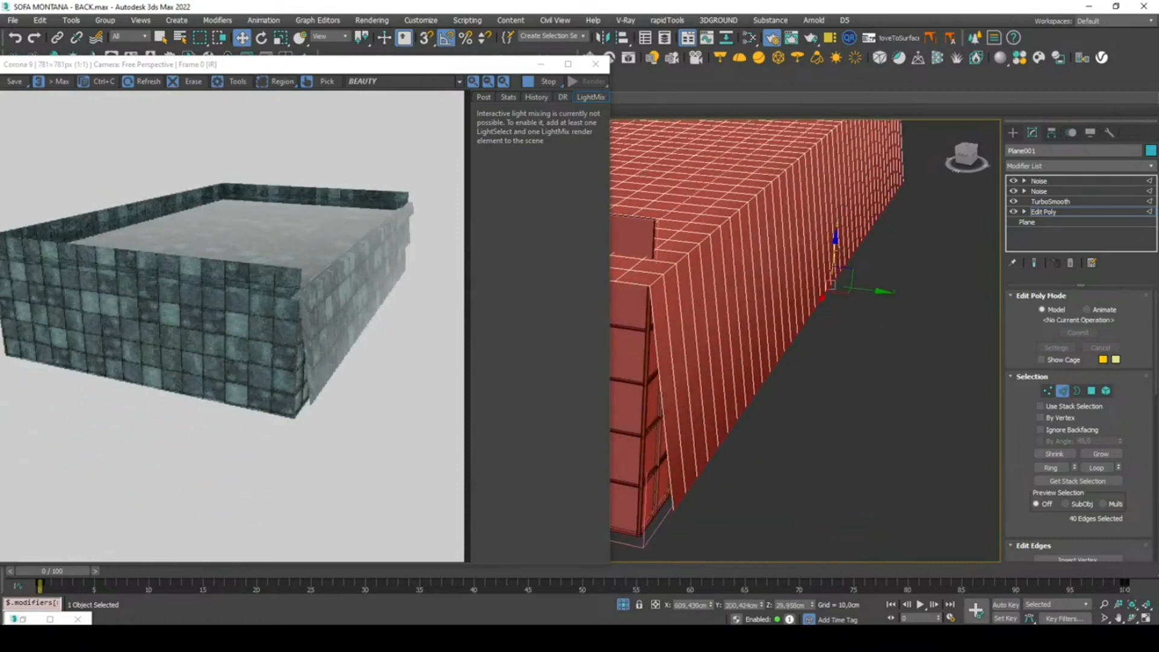
pyautogui.press('l')
pyautogui.scroll(-10, 841, 257)
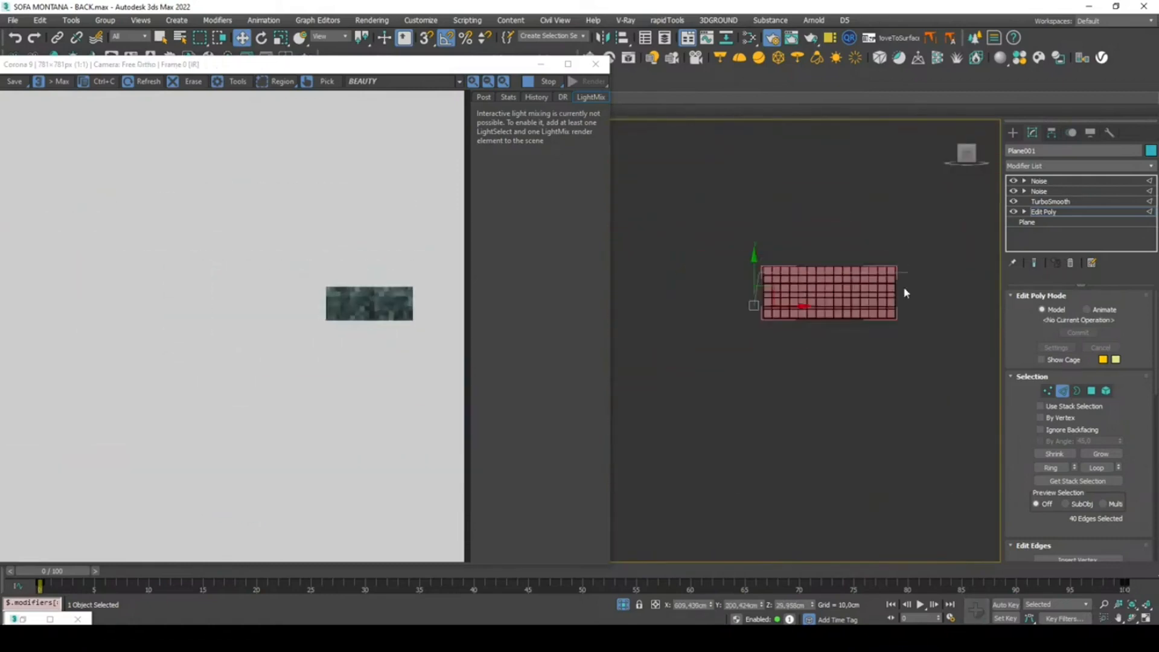
pyautogui.scroll(3, 904, 292)
pyautogui.scroll(2, 779, 300)
pyautogui.moveTo(728, 312); pyautogui.dragTo(791, 316, button='middle')
pyautogui.scroll(4, 769, 328)
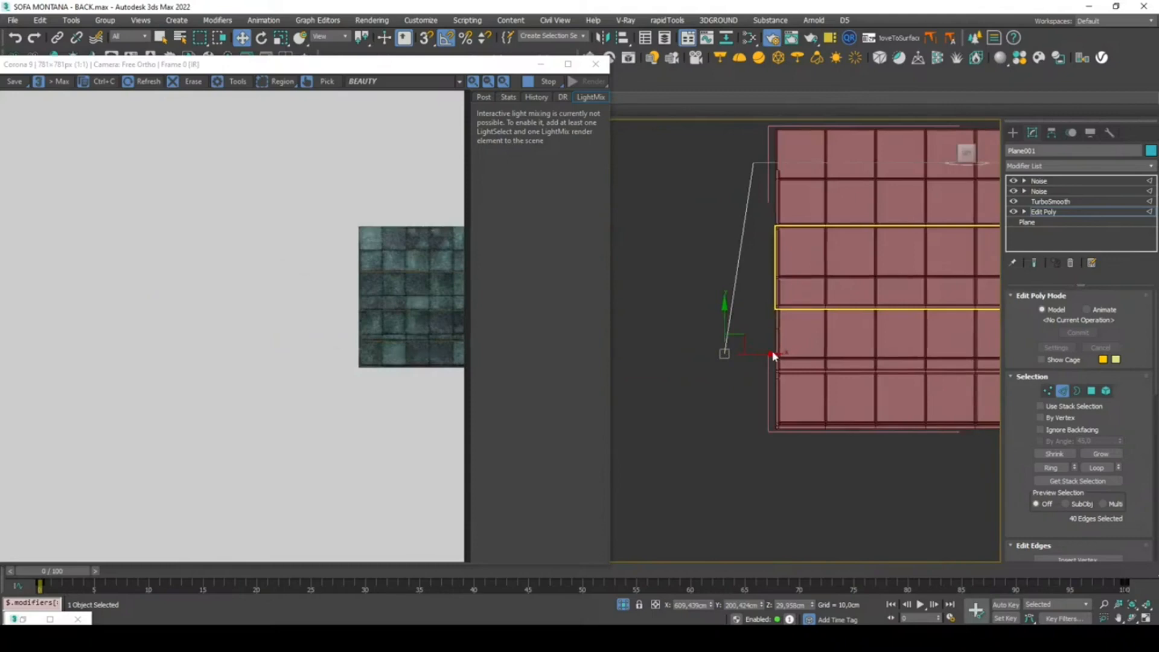
pyautogui.moveTo(767, 356); pyautogui.dragTo(728, 406)
# - Move the overflow sheet's top fold vertices in toward the wall and slightly down
pyautogui.press('1')
pyautogui.moveTo(731, 148); pyautogui.dragTo(767, 167)
pyautogui.scroll(5, 766, 166)
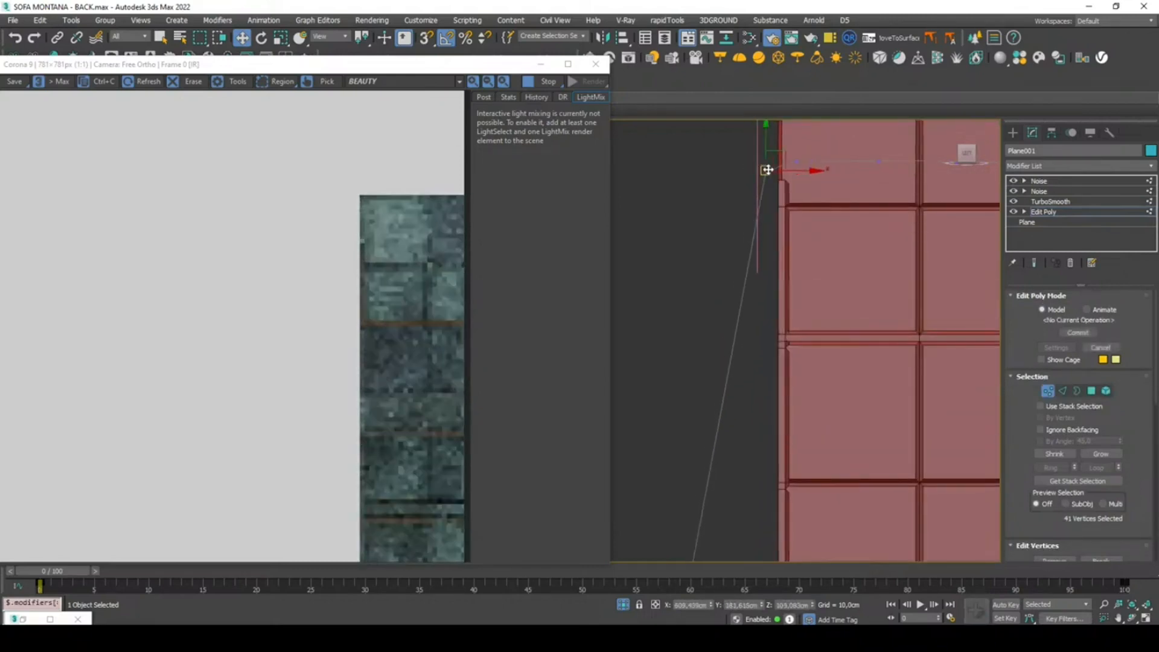
pyautogui.scroll(3, 769, 176)
# - Add an edge loop beside the top fold of the overflow sheet
pyautogui.scroll(-6, 771, 199)
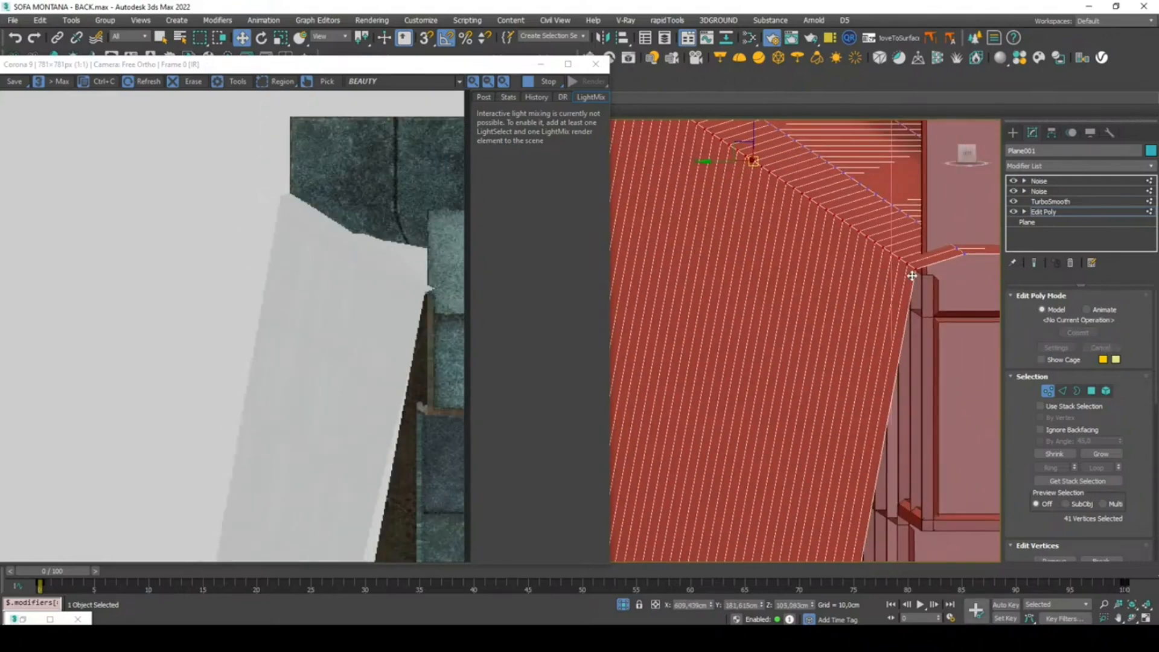
pyautogui.scroll(2, 923, 293)
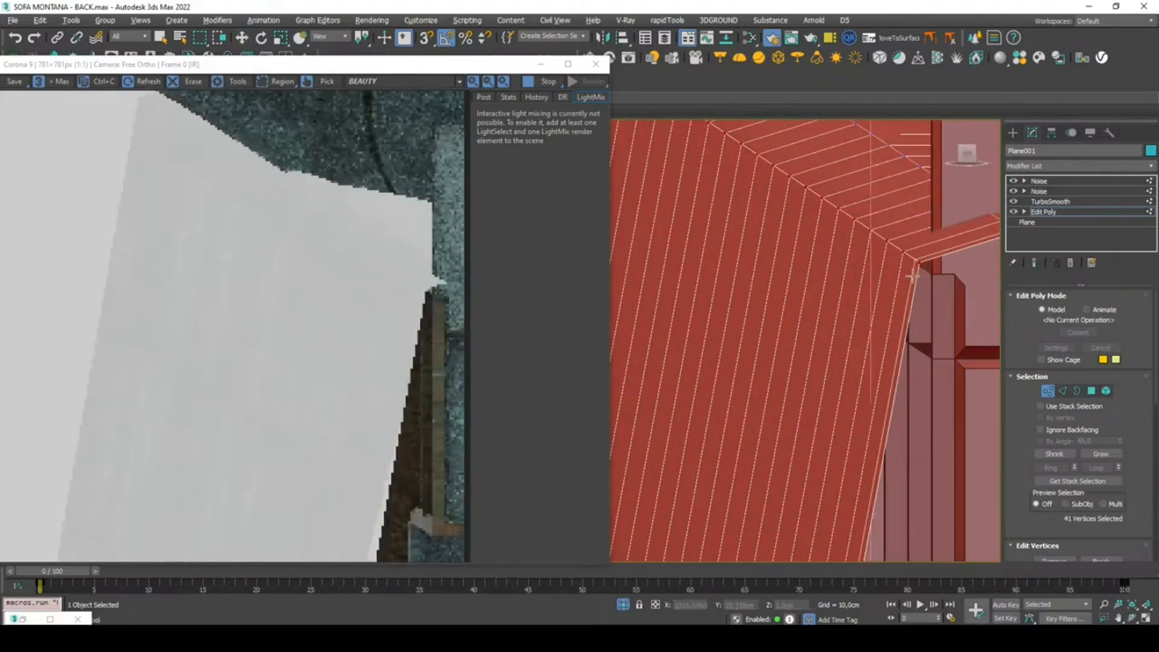
pyautogui.press('2')
pyautogui.scroll(-6, 966, 227)
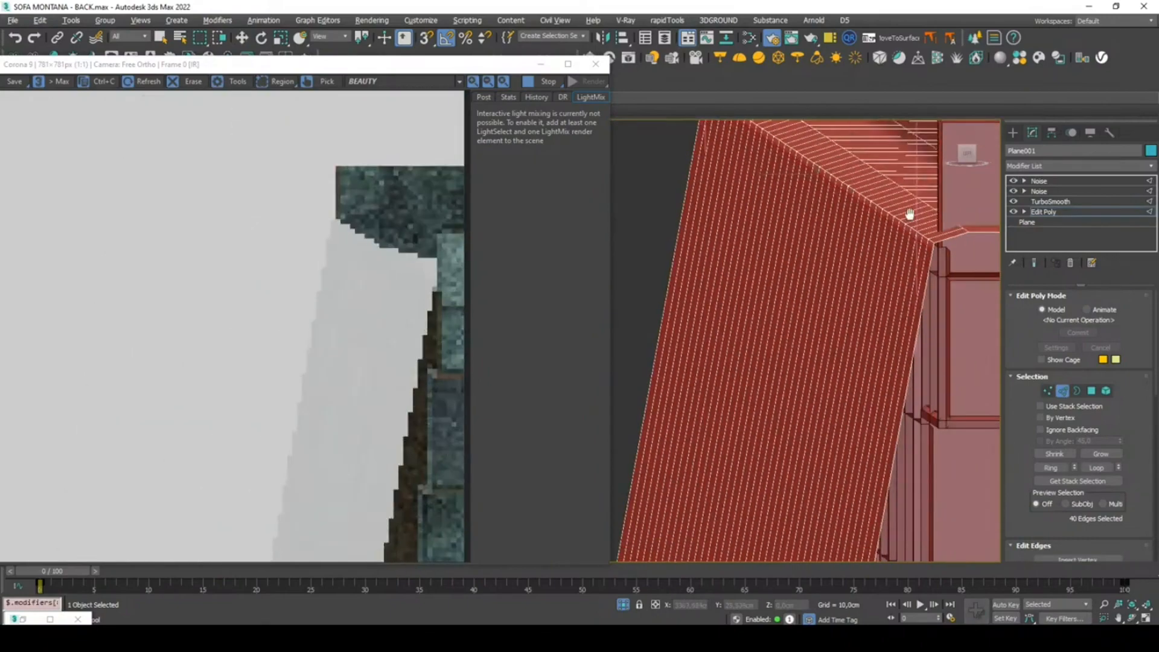
pyautogui.scroll(2, 896, 236)
pyautogui.press('w')
# - Select the overflow sheet's vertical edges and connect them with 12 segments
pyautogui.moveTo(726, 222); pyautogui.dragTo(1000, 219, button='middle')
pyautogui.press('f')
pyautogui.scroll(-5, 728, 215)
pyautogui.moveTo(660, 225); pyautogui.dragTo(958, 230, button='middle')
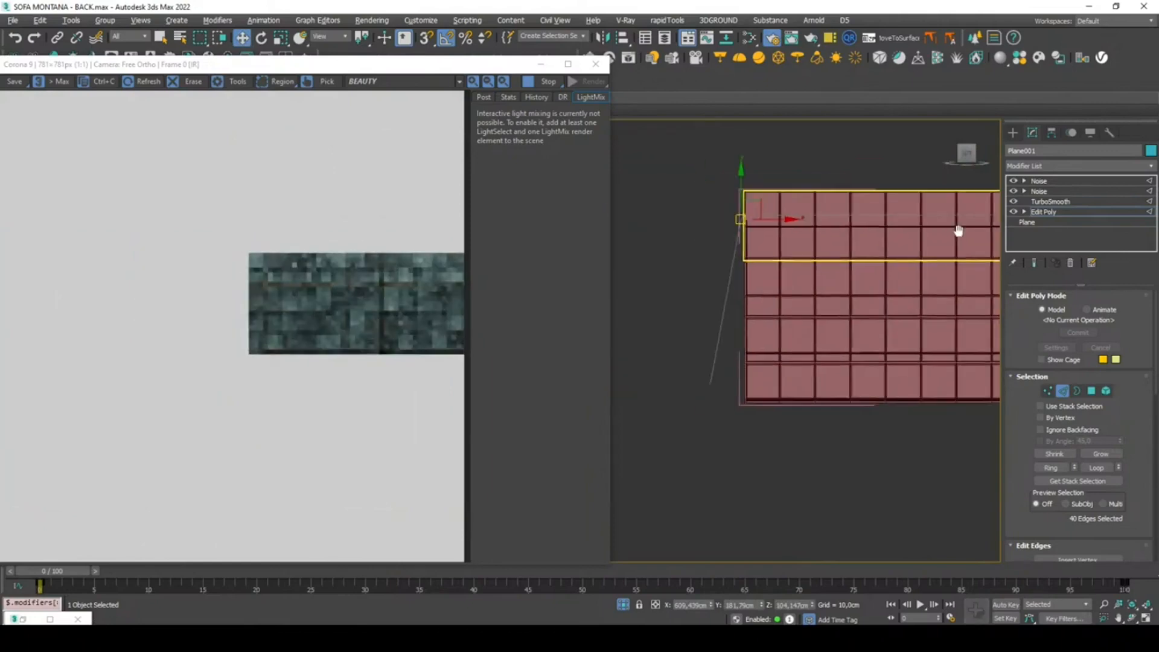
pyautogui.scroll(2, 782, 248)
pyautogui.moveTo(777, 308); pyautogui.dragTo(644, 291)
pyautogui.keyDown('alt'); pyautogui.moveTo(708, 302); pyautogui.dragTo(678, 254, button='middle'); pyautogui.keyUp('alt')
pyautogui.scroll(-4, 1124, 523)
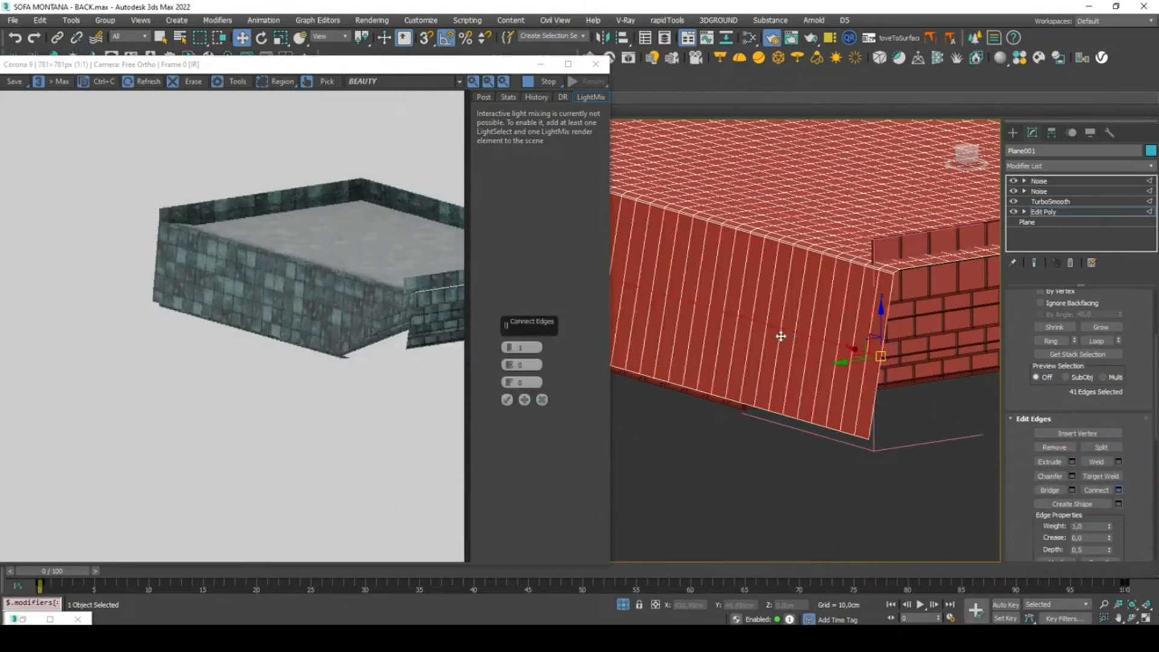
pyautogui.click(509, 349)
pyautogui.click(509, 348)
pyautogui.click(509, 348)
pyautogui.click(509, 349)
pyautogui.click(509, 349)
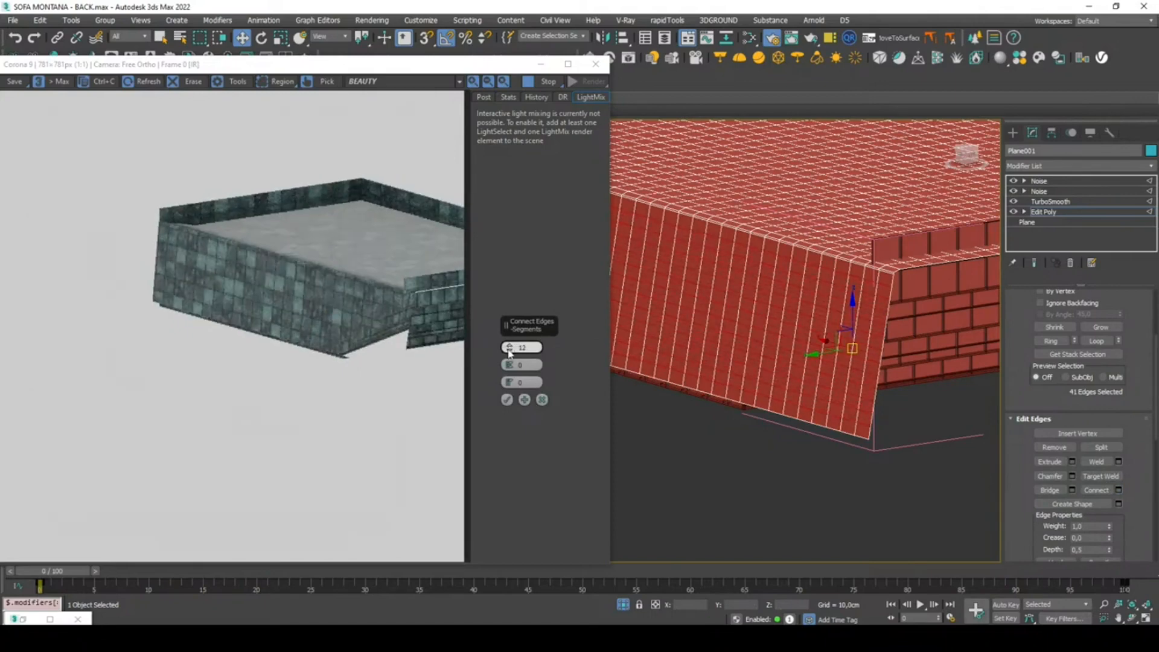
pyautogui.click(507, 400)
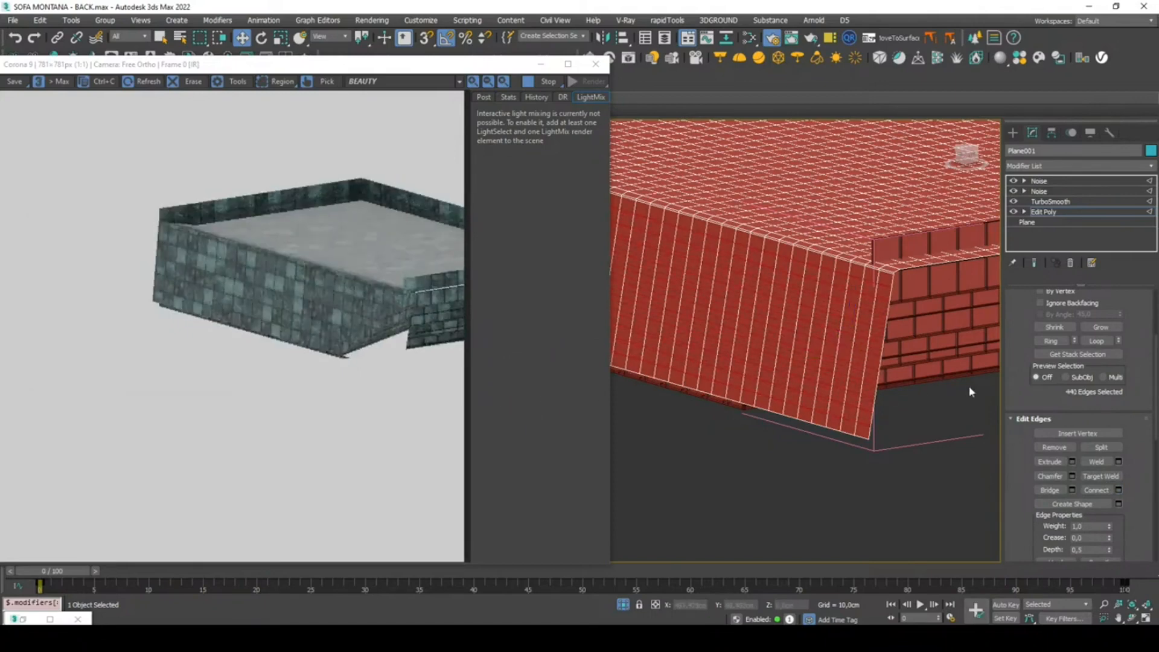
# - Leave edge editing, return to the upper Noise modifier and check the rippled overflow sheet in the interactive render
pyautogui.scroll(5, 1064, 348)
pyautogui.click(1063, 372)
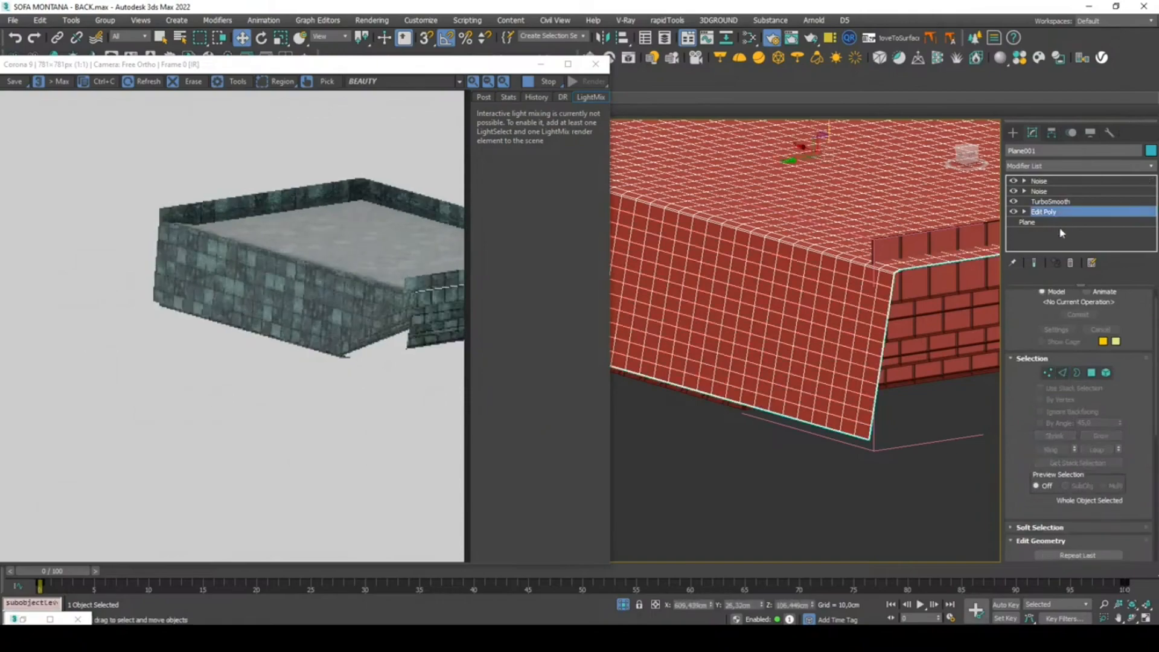
pyautogui.click(1051, 202)
pyautogui.moveTo(805, 264)
pyautogui.keyDown('alt'); pyautogui.mouseDown(button='middle')
pyautogui.moveTo(785, 258)
pyautogui.moveTo(798, 275)
pyautogui.mouseUp(button='middle'); pyautogui.keyUp('alt')
pyautogui.click(1064, 183)
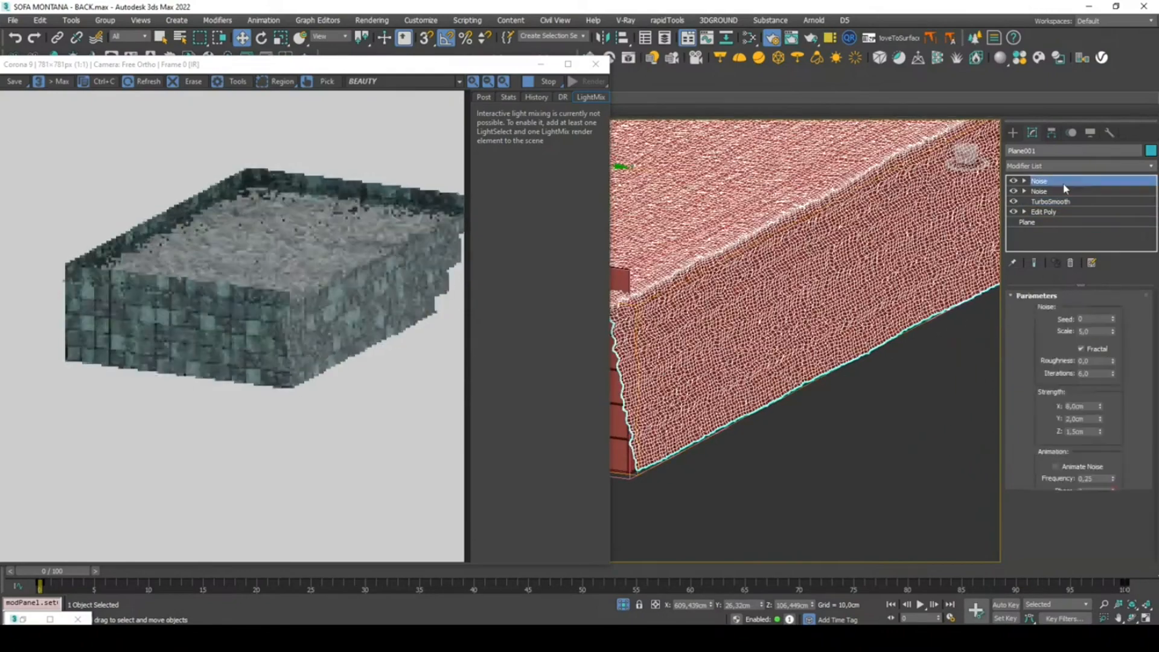
pyautogui.click(927, 358)
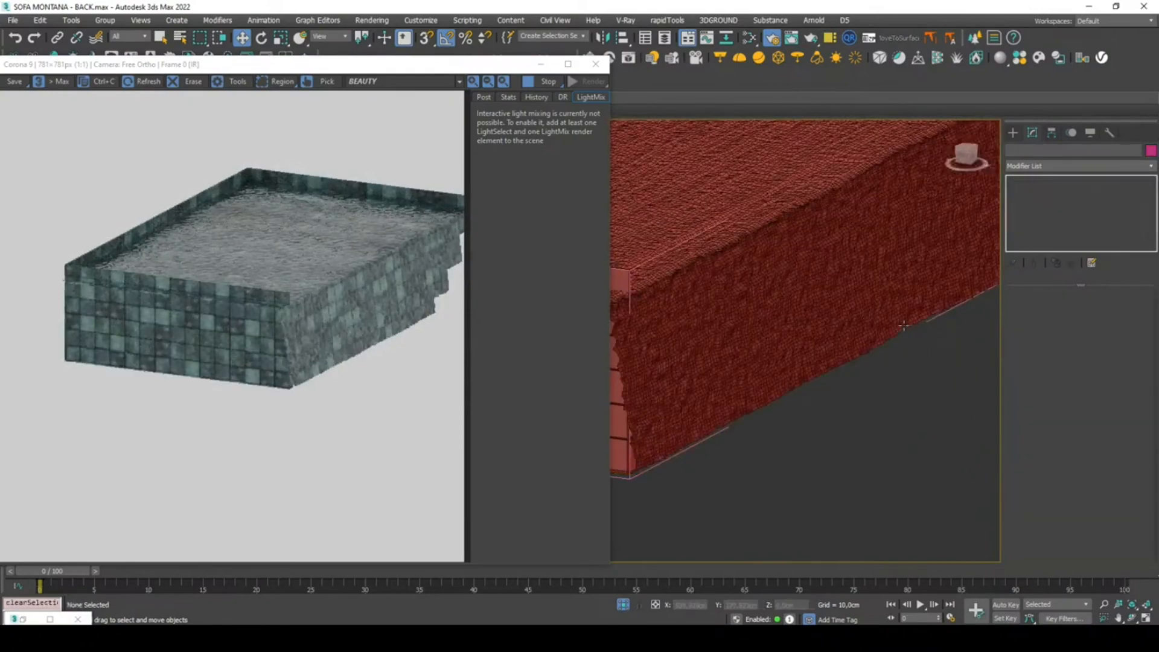
pyautogui.keyDown('alt'); pyautogui.moveTo(904, 327); pyautogui.dragTo(898, 295, button='middle'); pyautogui.keyUp('alt')
pyautogui.click(873, 299)
pyautogui.click(873, 299)
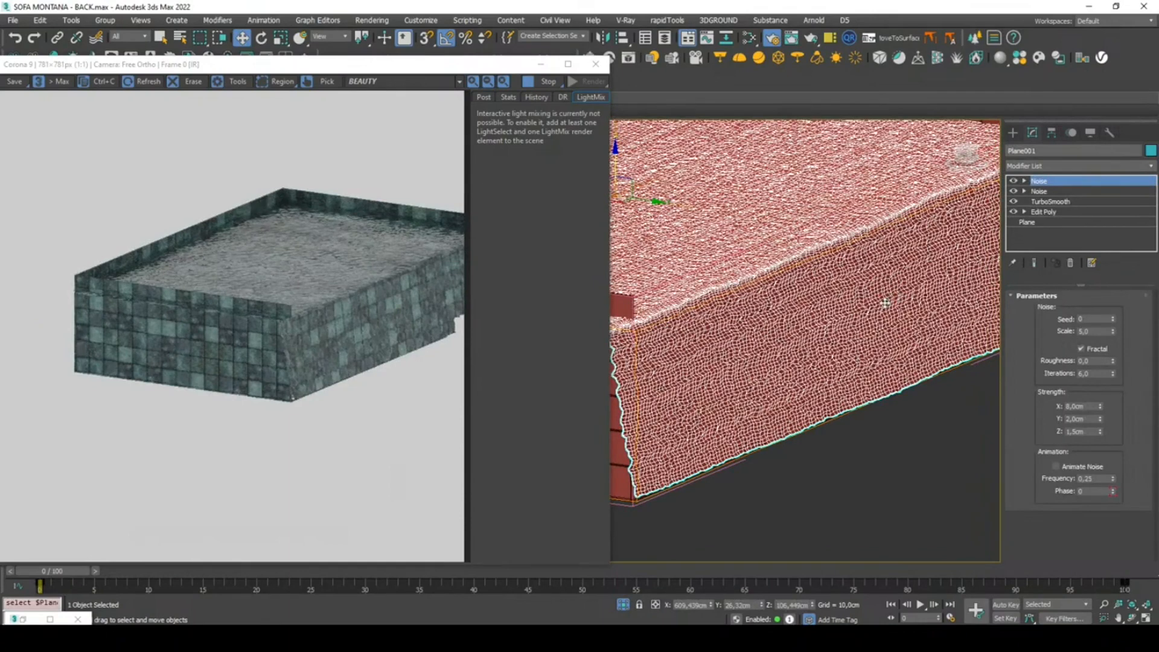
# - Add an Edit Poly modifier on top of the water surface's modifier stack
pyautogui.click(1053, 170)
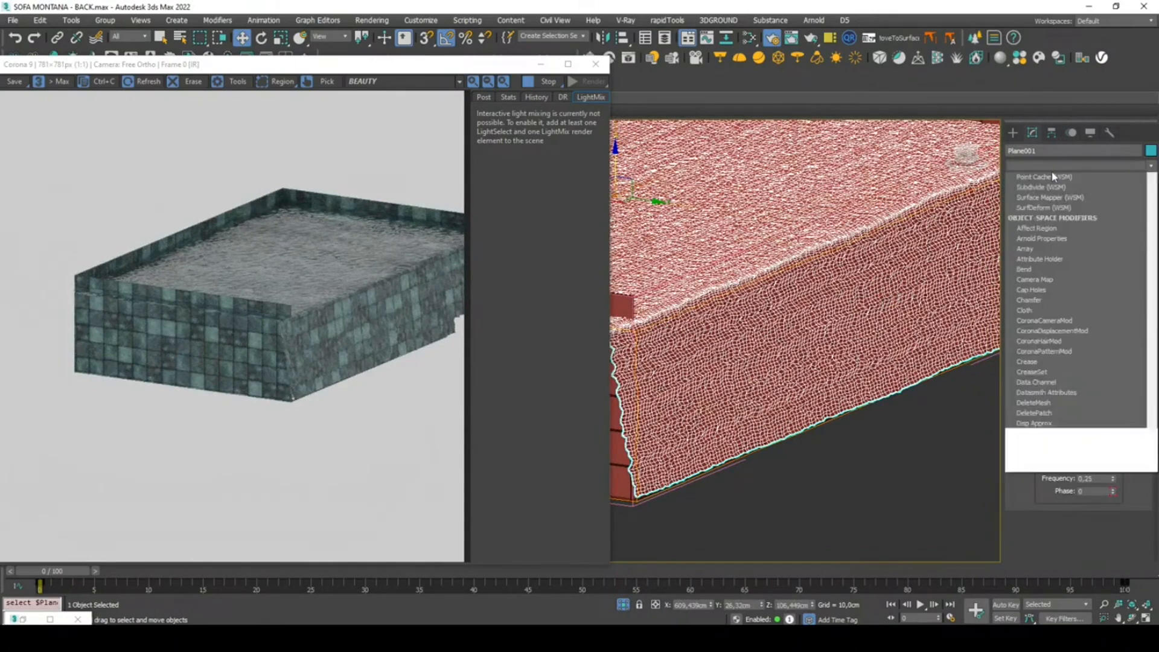
pyautogui.click(1039, 168)
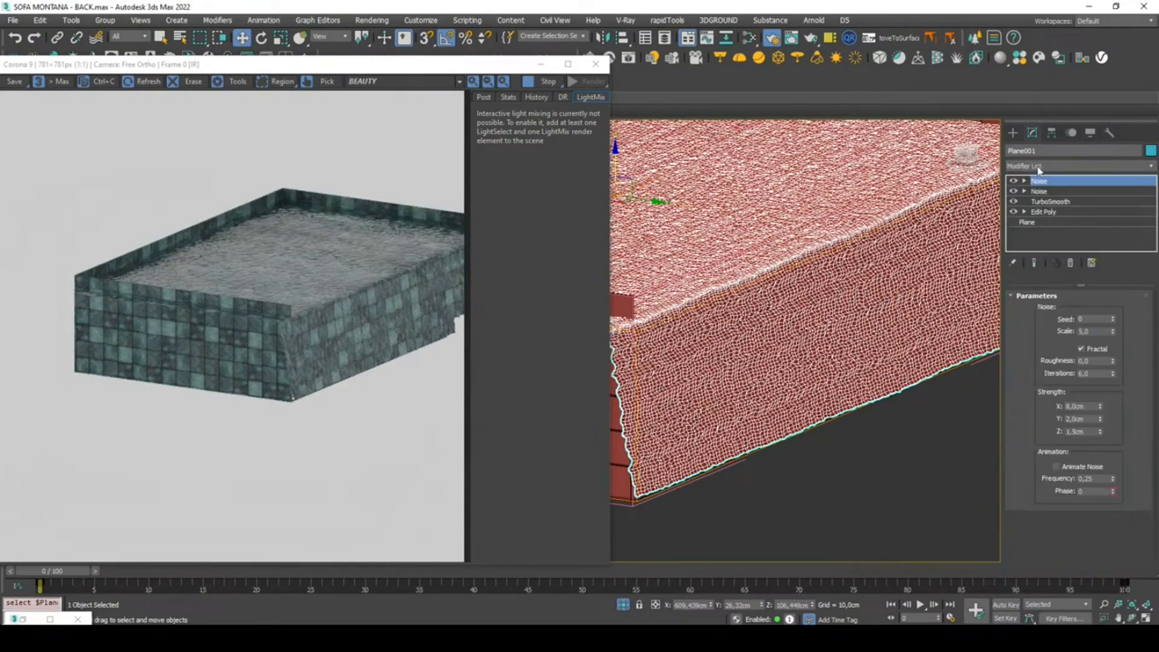
pyautogui.click(1047, 169)
pyautogui.scroll(-1, 1054, 199)
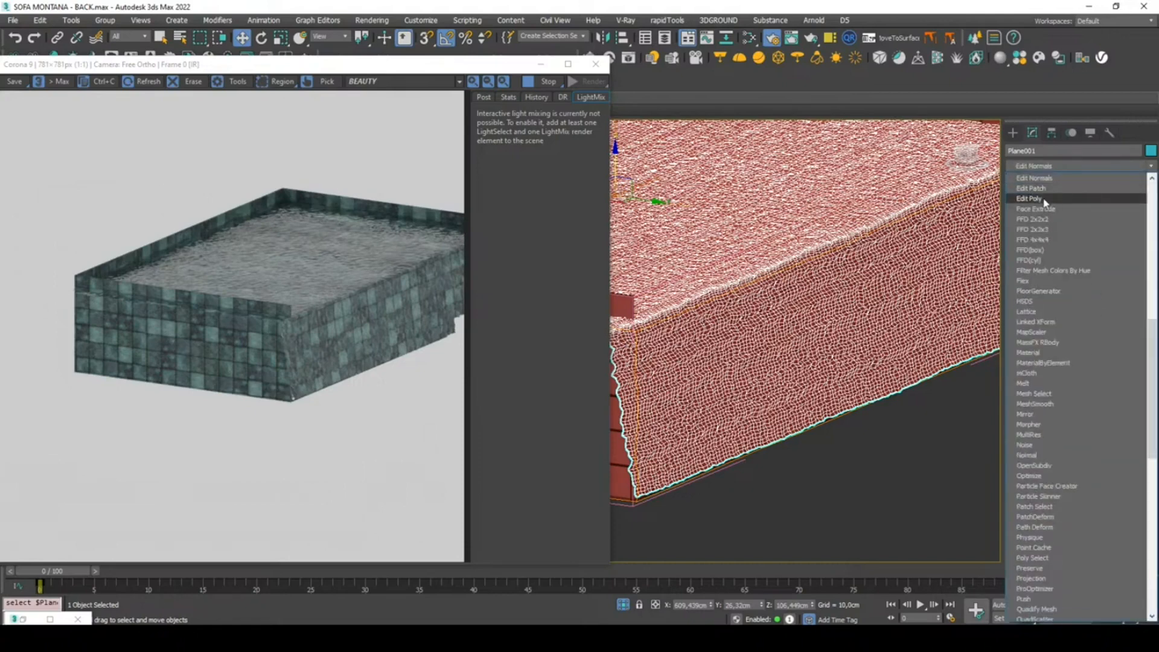
pyautogui.click(1034, 199)
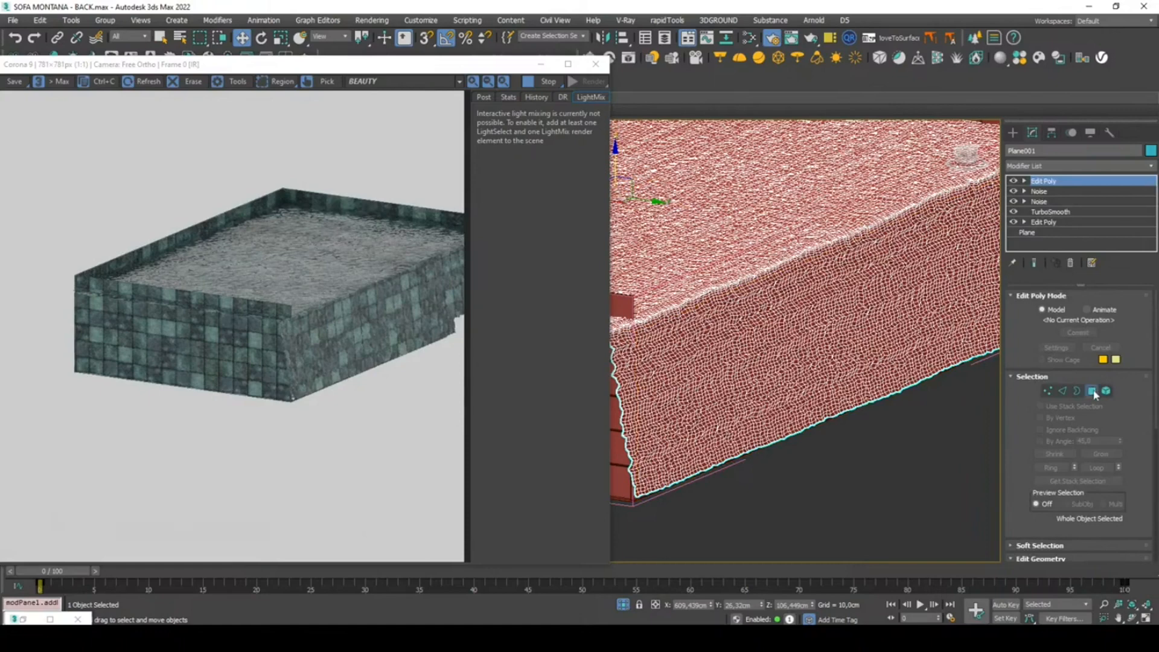
# - Enter polygon editing on the top Edit Poly and select the overflow sheet's polygons in the left view
pyautogui.click(1094, 394)
pyautogui.scroll(-2, 853, 347)
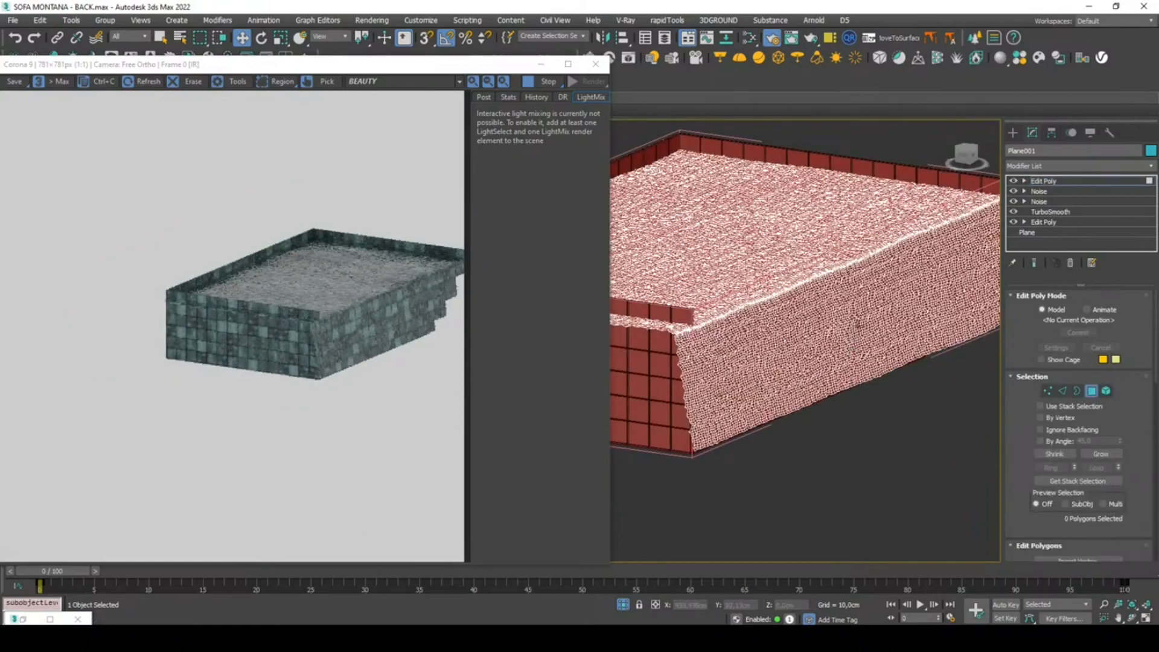
pyautogui.press('l')
pyautogui.scroll(-3, 843, 320)
pyautogui.moveTo(839, 318); pyautogui.dragTo(829, 309, button='middle')
pyautogui.scroll(-4, 828, 308)
pyautogui.moveTo(928, 295); pyautogui.dragTo(1096, 267, button='middle')
pyautogui.scroll(6, 694, 244)
pyautogui.moveTo(693, 217); pyautogui.dragTo(821, 414)
pyautogui.moveTo(798, 479); pyautogui.dragTo(808, 520)
pyautogui.keyDown('alt'); pyautogui.moveTo(792, 473); pyautogui.dragTo(834, 487, button='middle'); pyautogui.keyUp('alt')
pyautogui.scroll(-3, 834, 487)
pyautogui.keyDown('alt'); pyautogui.moveTo(813, 409); pyautogui.dragTo(790, 318, button='middle'); pyautogui.keyUp('alt')
# - Remove the polygons around the top fold from the overflow sheet's polygon selection in the left view
pyautogui.press('f')
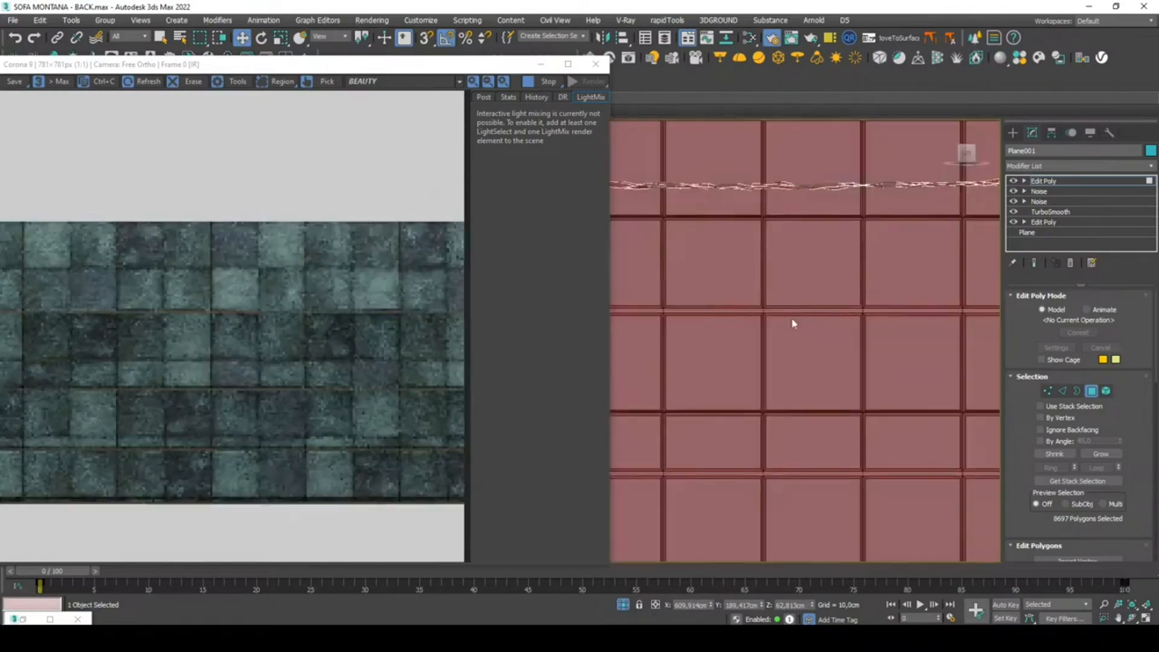
pyautogui.scroll(-5, 790, 319)
pyautogui.press('l')
pyautogui.moveTo(652, 273); pyautogui.dragTo(701, 278, button='middle')
pyautogui.scroll(2, 639, 263)
pyautogui.scroll(4, 701, 278)
pyautogui.scroll(5, 737, 268)
pyautogui.moveTo(770, 228); pyautogui.dragTo(713, 352)
pyautogui.scroll(-4, 721, 329)
pyautogui.keyDown('alt'); pyautogui.moveTo(721, 330); pyautogui.dragTo(840, 393, button='middle'); pyautogui.keyUp('alt')
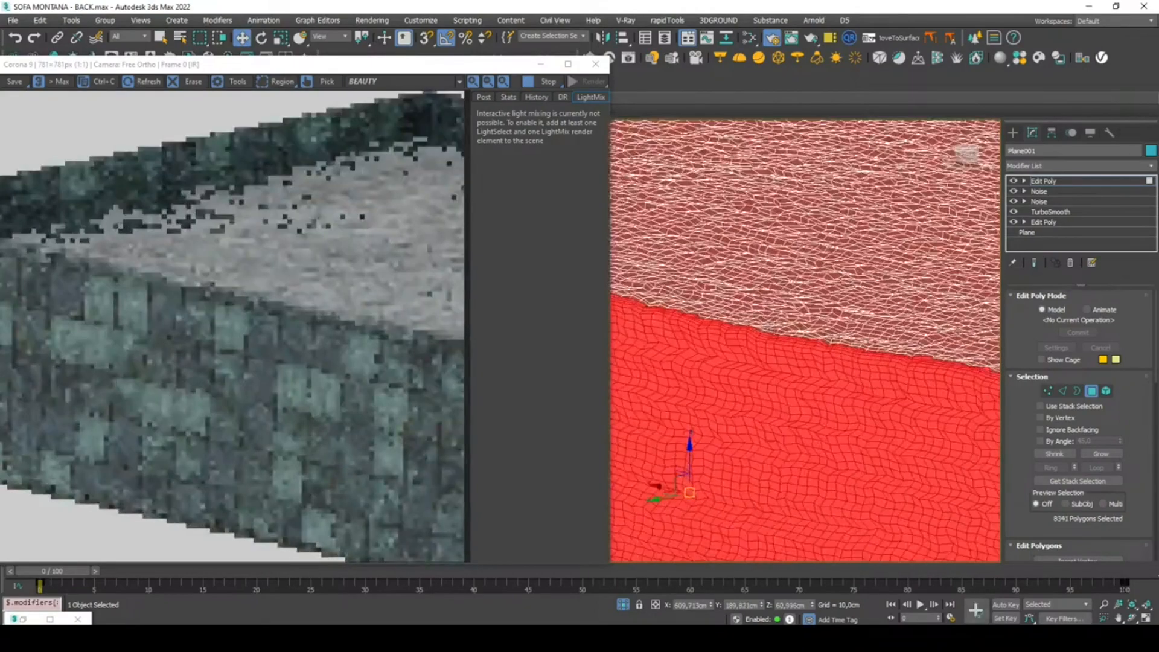
pyautogui.scroll(-5, 779, 320)
pyautogui.keyDown('alt'); pyautogui.moveTo(785, 326); pyautogui.dragTo(852, 305, button='middle'); pyautogui.keyUp('alt')
pyautogui.scroll(-2, 867, 283)
pyautogui.scroll(2, 806, 339)
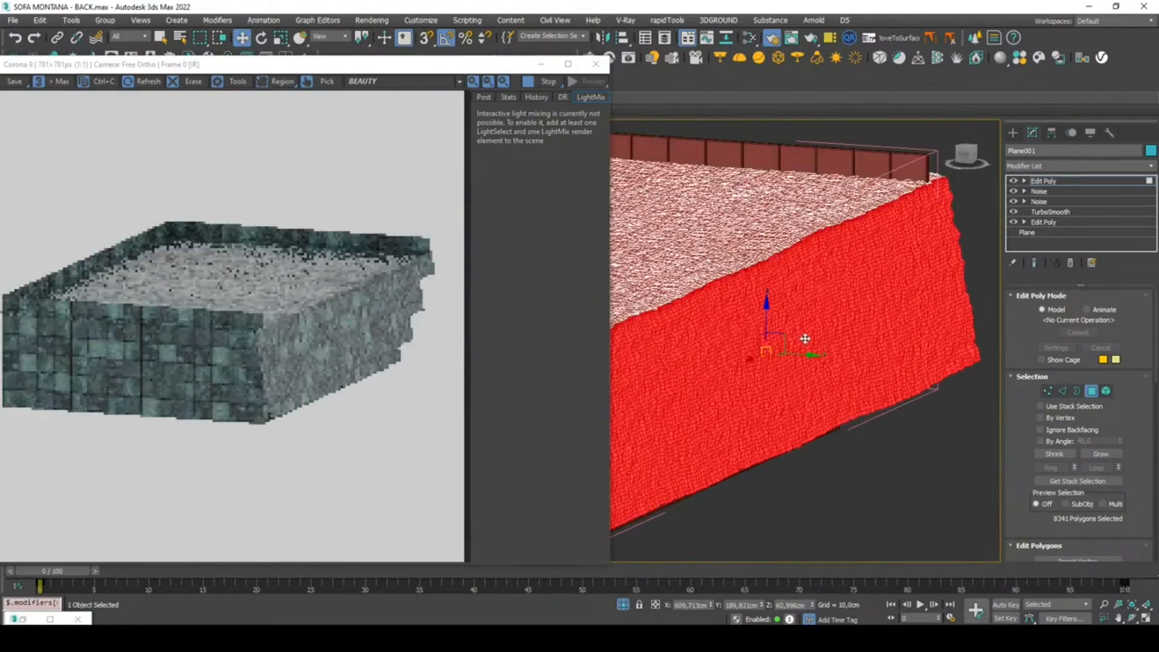
pyautogui.keyDown('alt'); pyautogui.moveTo(805, 339); pyautogui.dragTo(947, 267, button='middle'); pyautogui.keyUp('alt')
# - Add a Noise modifier to the selected overflow polygons with scale 10, Fractal enabled and Z strength 10 cm
pyautogui.click(1089, 166)
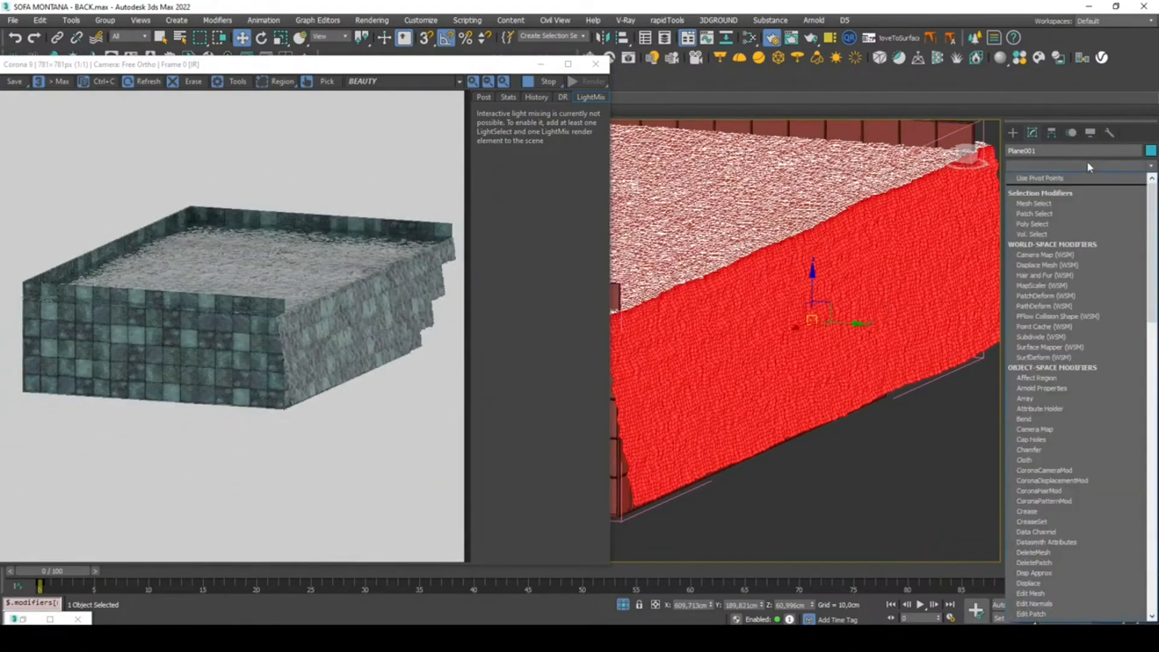
pyautogui.press('n')
pyautogui.press('Return')
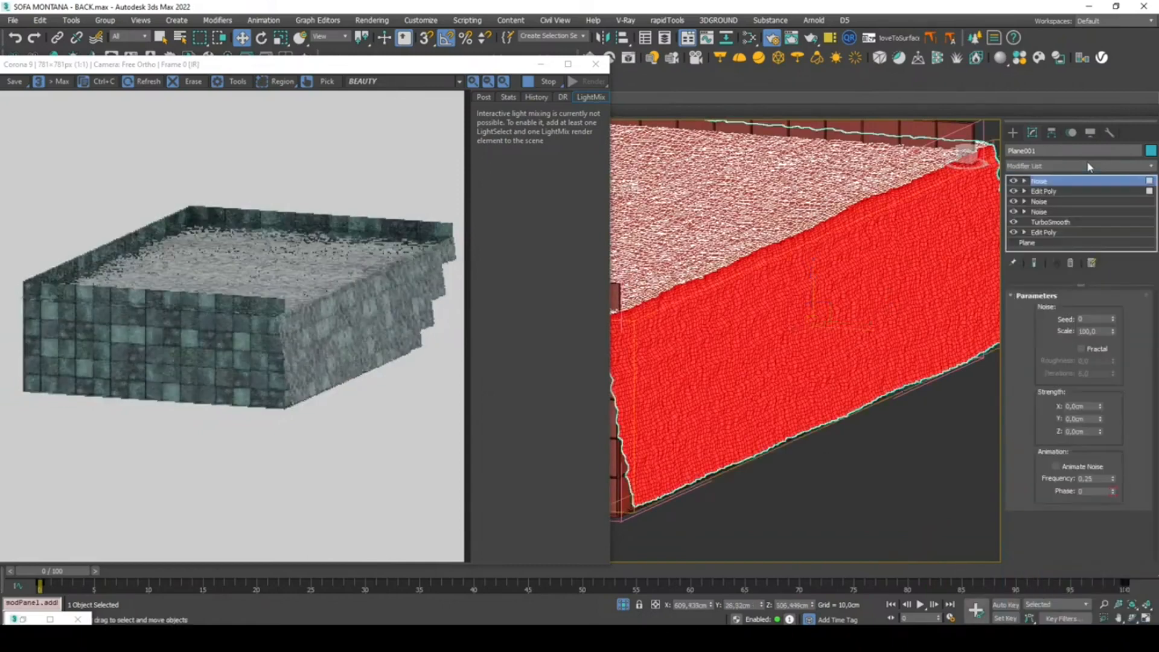
pyautogui.write('10')
pyautogui.press('Return')
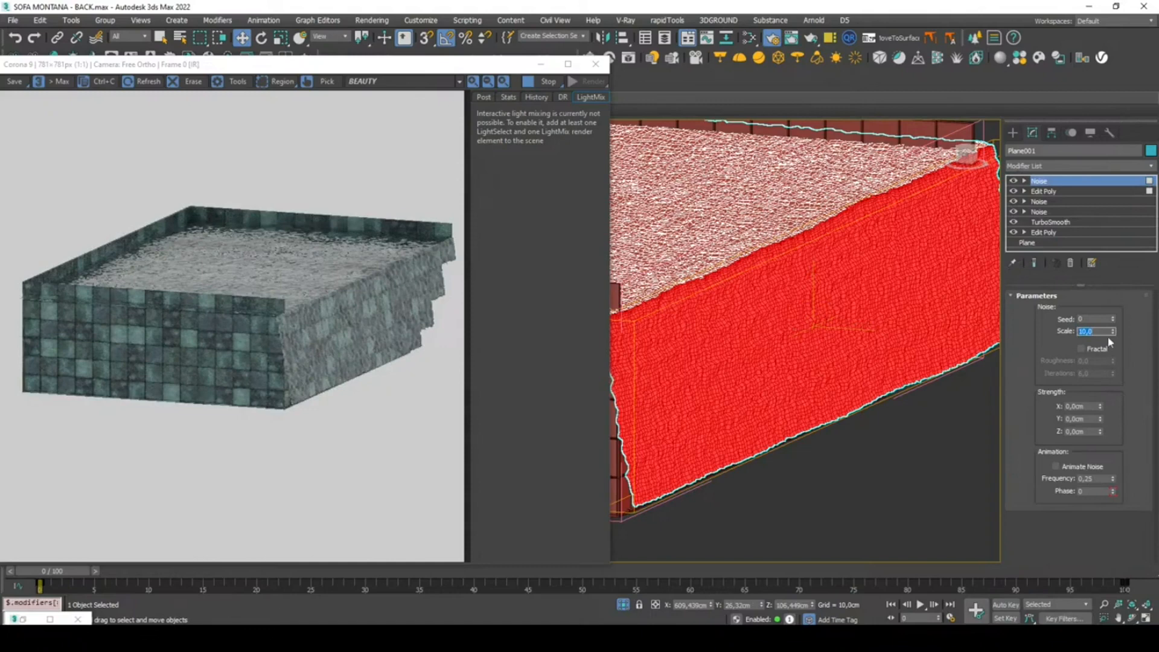
pyautogui.click(1098, 350)
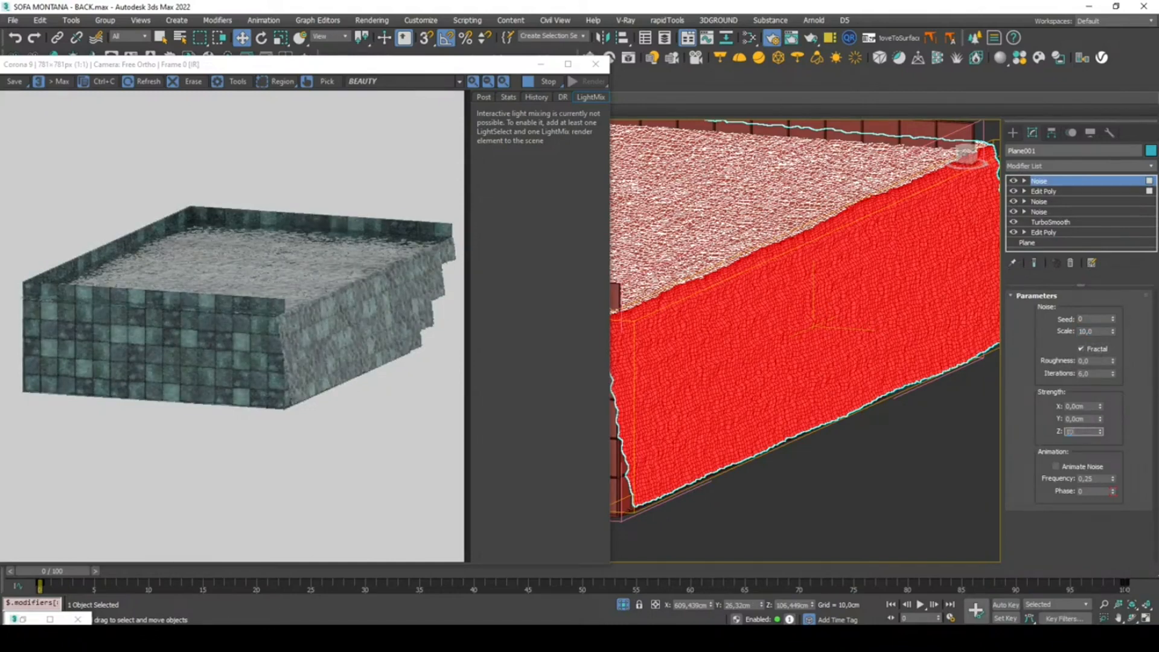
pyautogui.write('10')
pyautogui.press('Return')
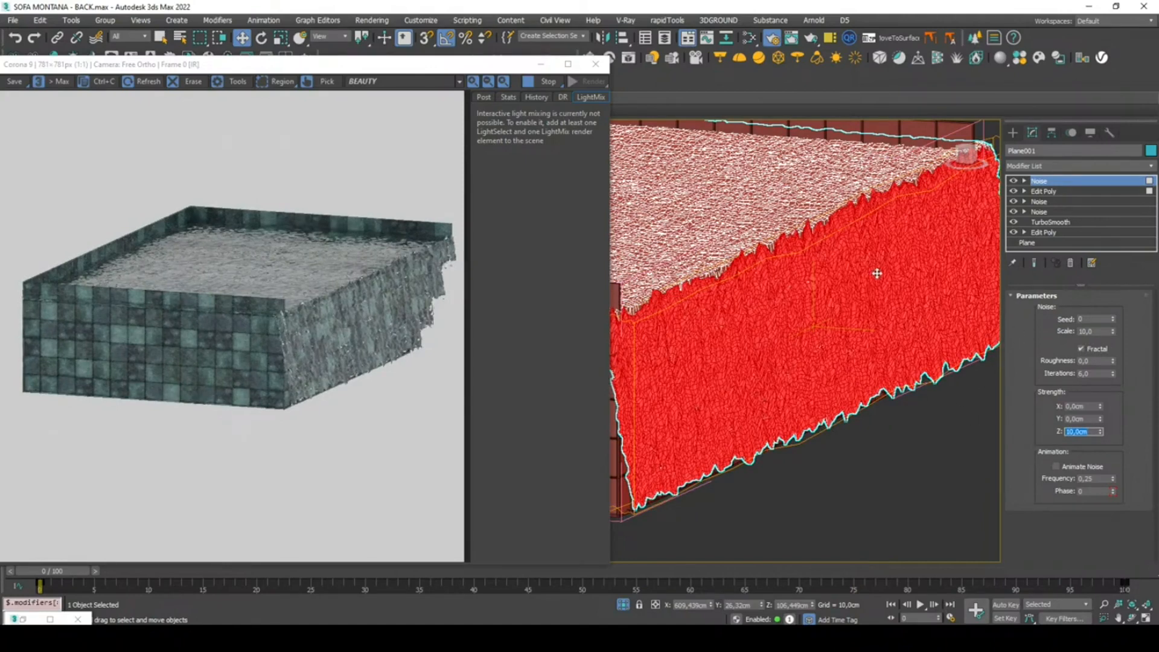
# - Deselect more polygons near the top fold in the Edit Poly below and return to the top Noise modifier
pyautogui.click(1044, 191)
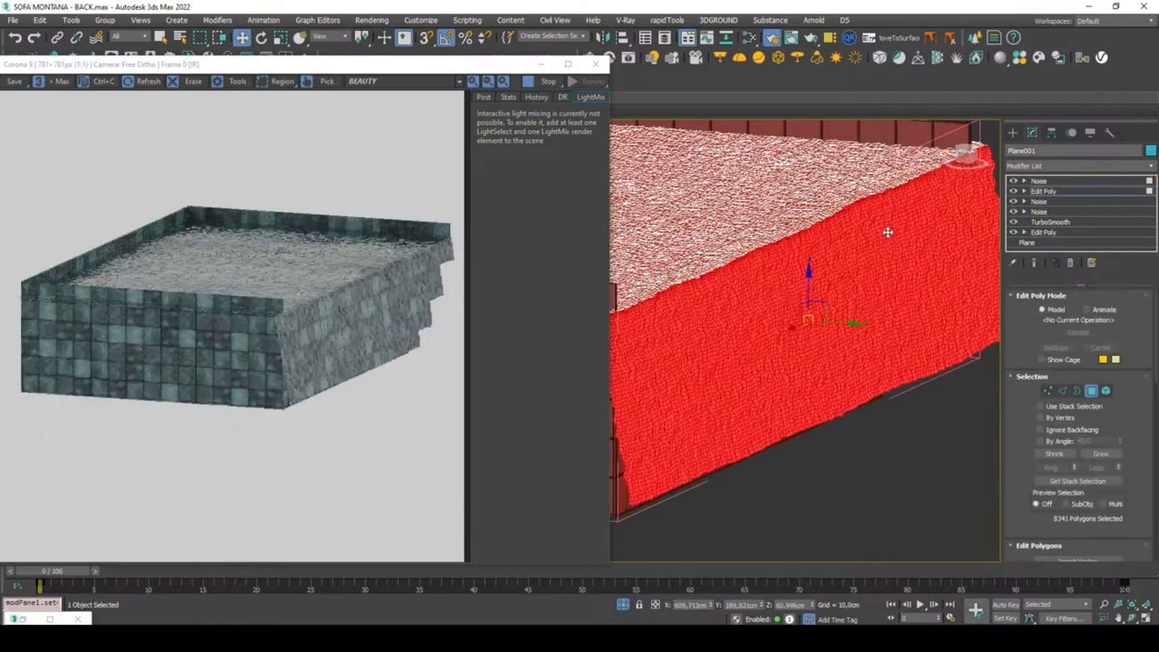
pyautogui.press('l')
pyautogui.scroll(-8, 888, 233)
pyautogui.moveTo(816, 242); pyautogui.dragTo(922, 256, button='middle')
pyautogui.scroll(3, 744, 244)
pyautogui.scroll(3, 746, 244)
pyautogui.keyDown('alt'); pyautogui.moveTo(690, 231); pyautogui.dragTo(690, 231); pyautogui.keyUp('alt')
pyautogui.keyDown('alt'); pyautogui.moveTo(690, 230); pyautogui.dragTo(995, 206, button='middle'); pyautogui.keyUp('alt')
pyautogui.click(1054, 181)
pyautogui.scroll(10, 883, 194)
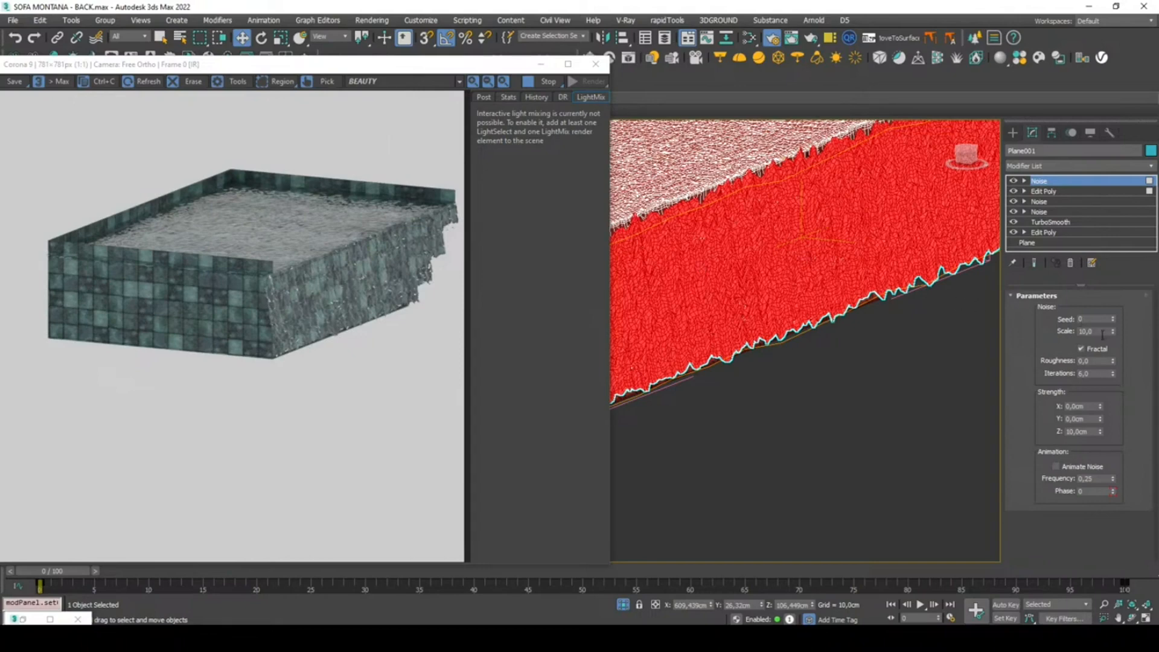
# - Try Noise scale 5 and Z strengths of 5 and 10 cm, and settle on scale 20 and Z strength 20 cm
pyautogui.press('Return')
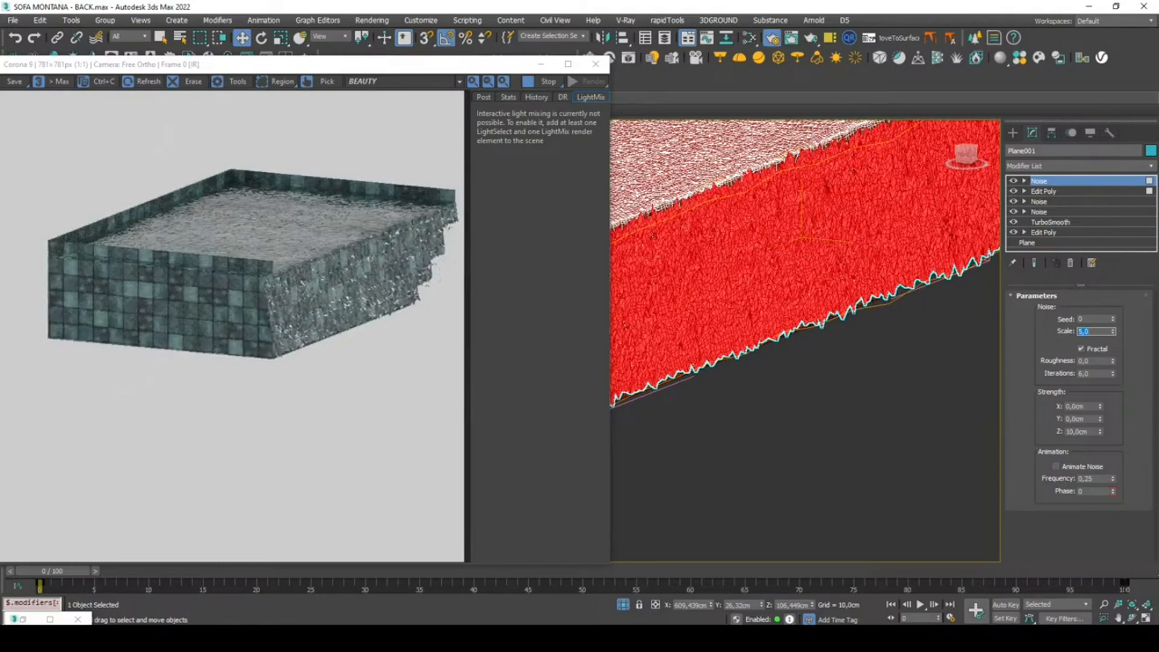
pyautogui.write('20')
pyautogui.press('Return')
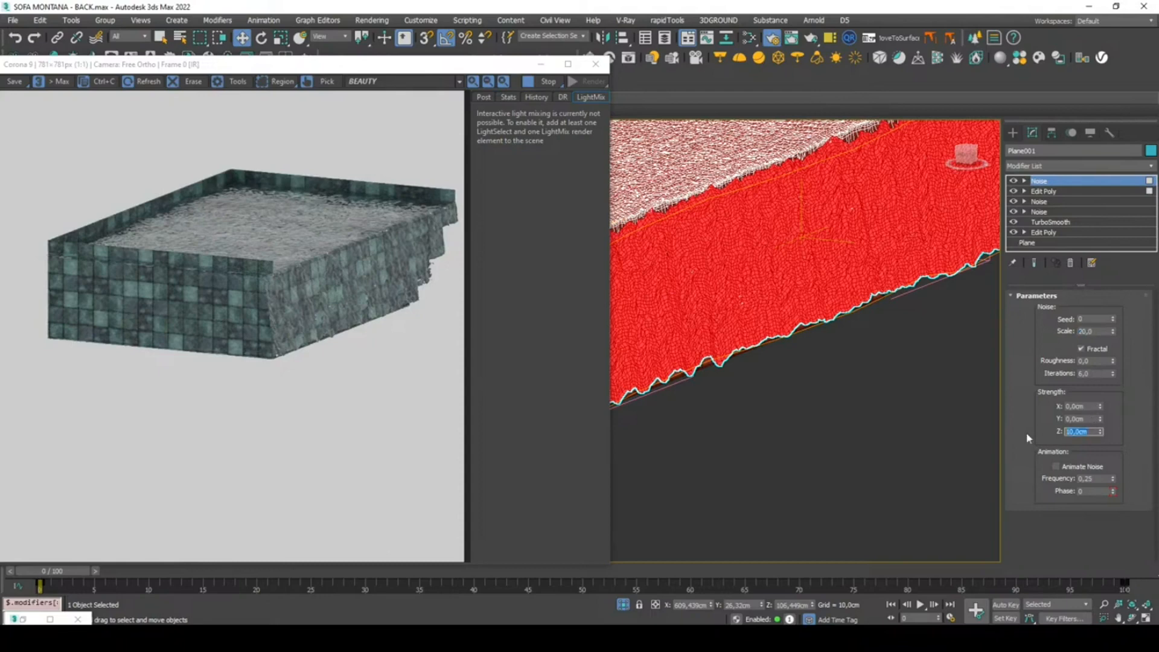
pyautogui.write('5')
pyautogui.press('Return')
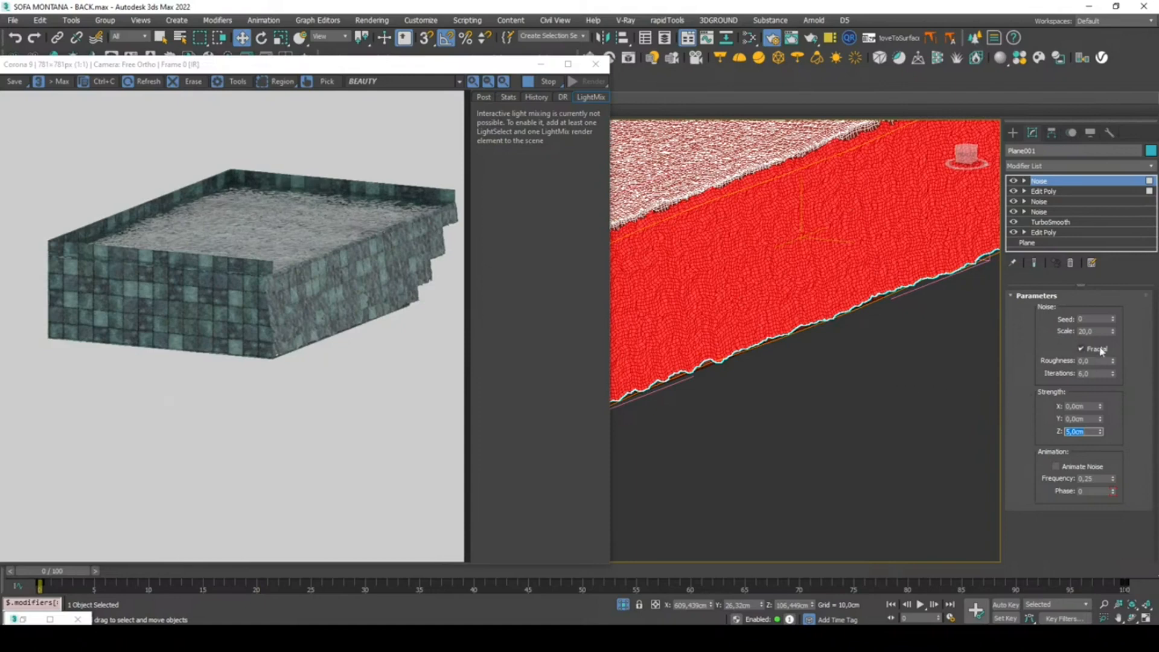
pyautogui.write('10')
pyautogui.press('Return')
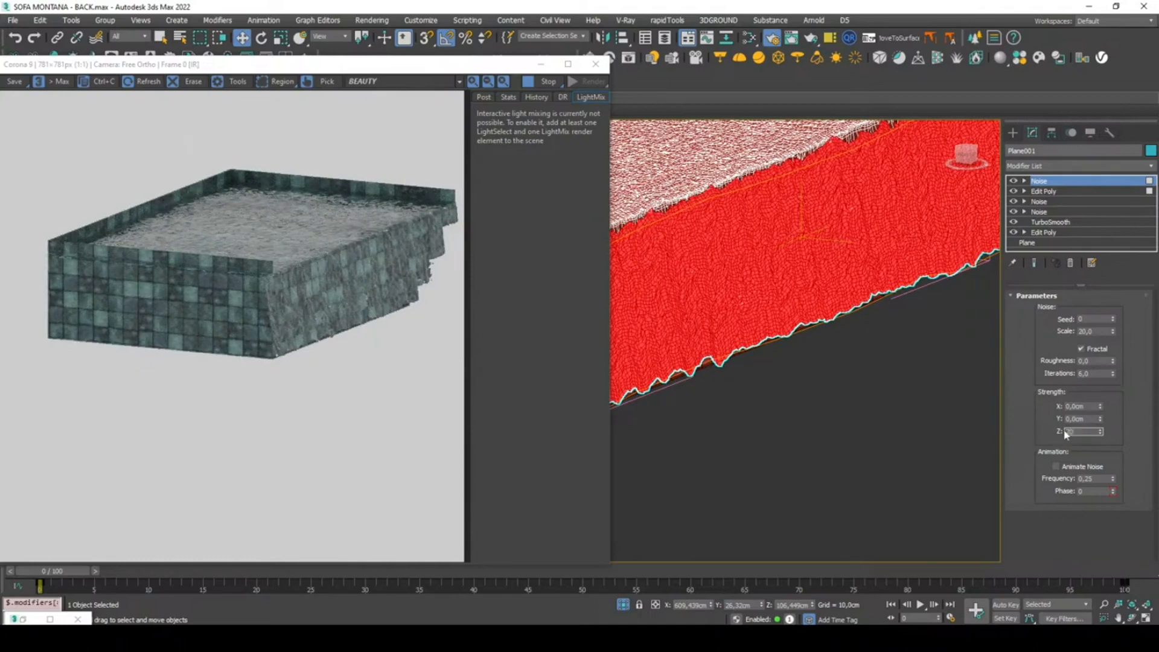
pyautogui.press('Return')
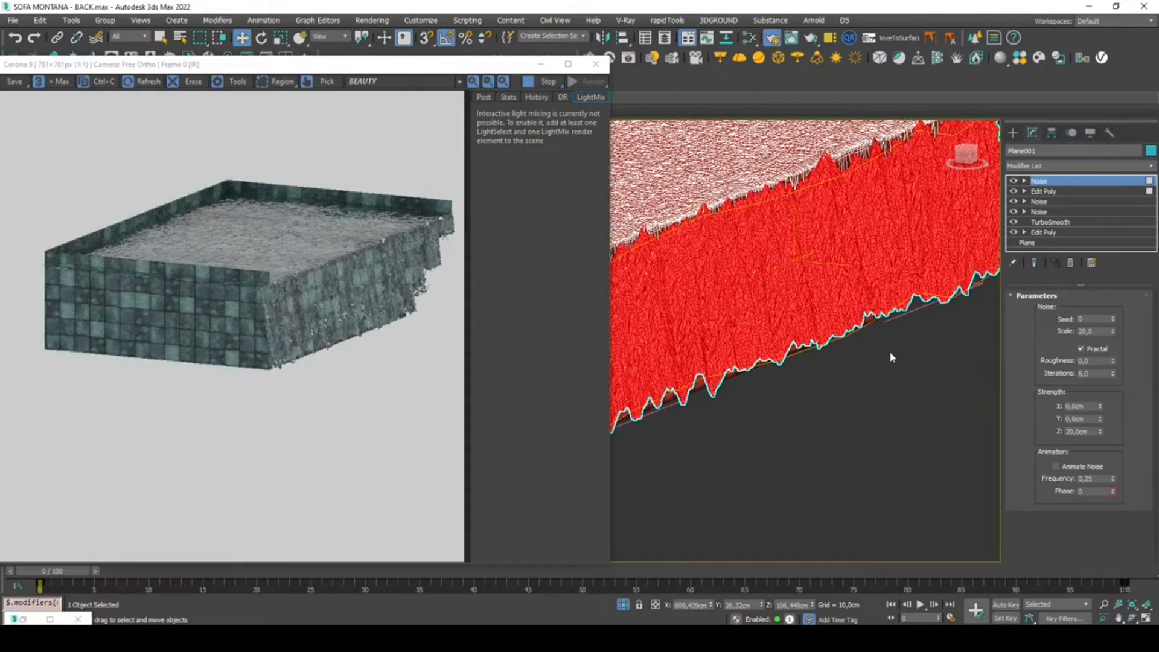
# - Minimize the render window and create a plane about 46.5 by 560 cm along the foot of the overflow sheet
pyautogui.scroll(-3, 891, 352)
pyautogui.moveTo(898, 347); pyautogui.dragTo(890, 348, button='middle')
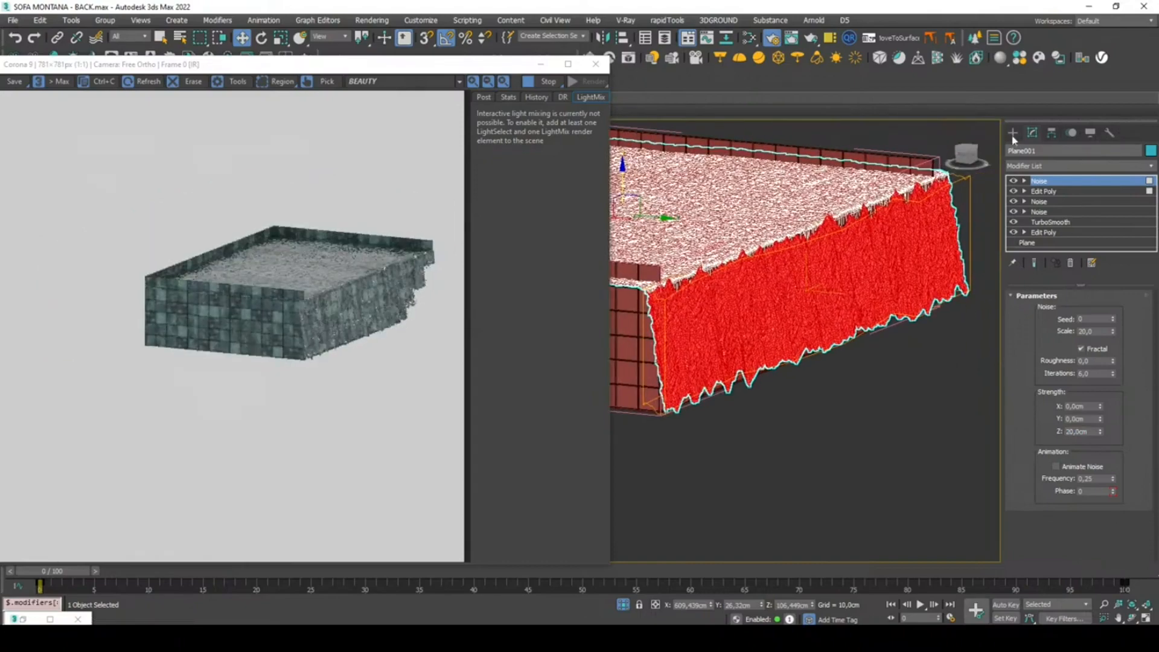
pyautogui.click(1014, 133)
pyautogui.press('t')
pyautogui.press('z')
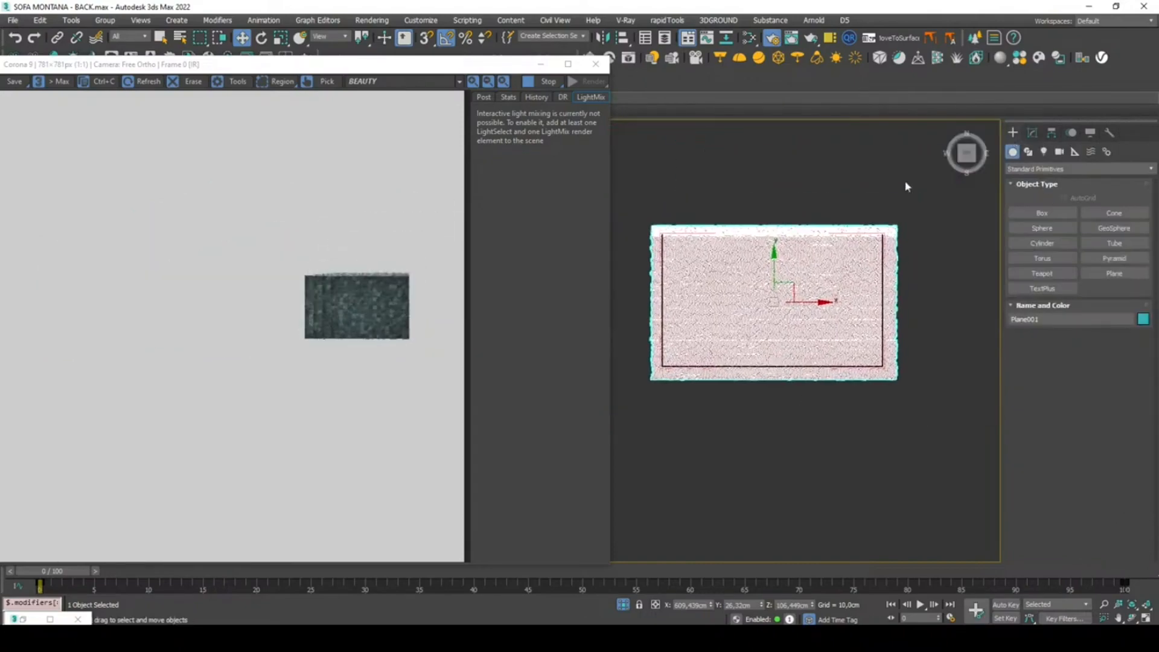
pyautogui.click(541, 64)
pyautogui.click(1095, 276)
pyautogui.scroll(3, 826, 213)
pyautogui.moveTo(826, 213); pyautogui.dragTo(782, 219, button='middle')
pyautogui.moveTo(430, 215); pyautogui.dragTo(939, 257)
pyautogui.keyDown('alt'); pyautogui.moveTo(939, 257); pyautogui.dragTo(979, 184, button='middle'); pyautogui.keyUp('alt')
pyautogui.scroll(2, 796, 261)
pyautogui.moveTo(796, 261)
pyautogui.keyDown('alt'); pyautogui.mouseDown(button='middle')
pyautogui.moveTo(876, 241)
pyautogui.moveTo(775, 204)
pyautogui.moveTo(785, 199)
pyautogui.moveTo(794, 279)
pyautogui.mouseUp(button='middle'); pyautogui.keyUp('alt')
pyautogui.scroll(2, 826, 250)
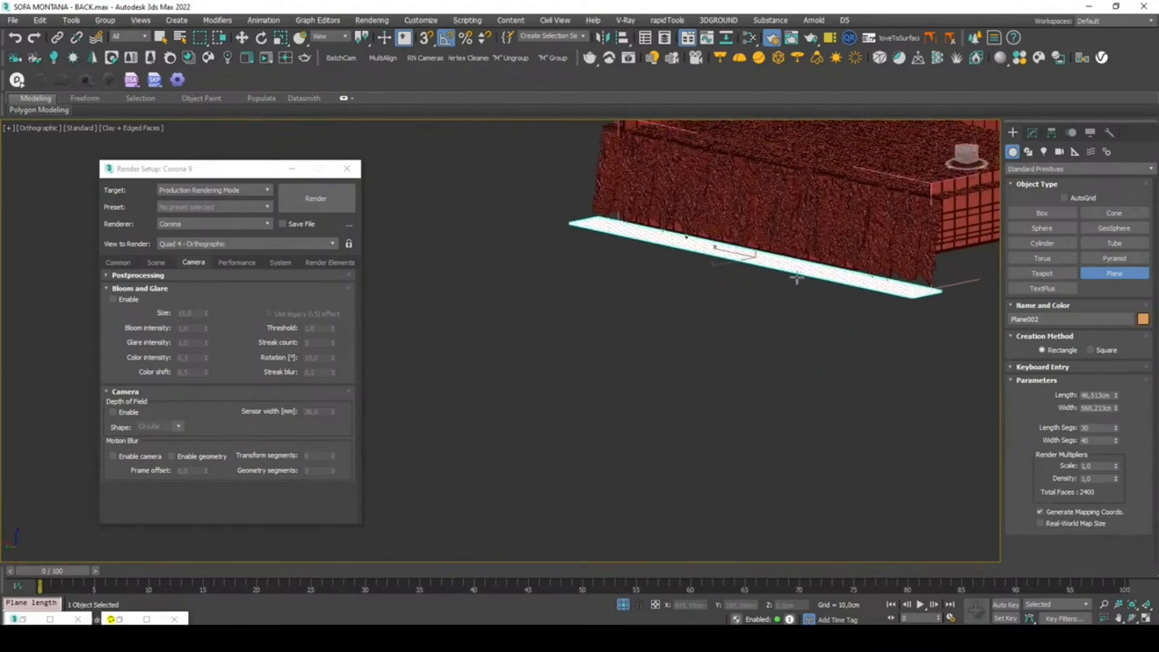
pyautogui.press('l')
pyautogui.scroll(-4, 828, 279)
pyautogui.scroll(2, 498, 357)
pyautogui.press('w')
pyautogui.moveTo(447, 376); pyautogui.dragTo(670, 302, button='middle')
# - Reselect the water surface and move the top Noise modifier's gizmo and center down along Z
pyautogui.click(776, 287)
pyautogui.click(1040, 134)
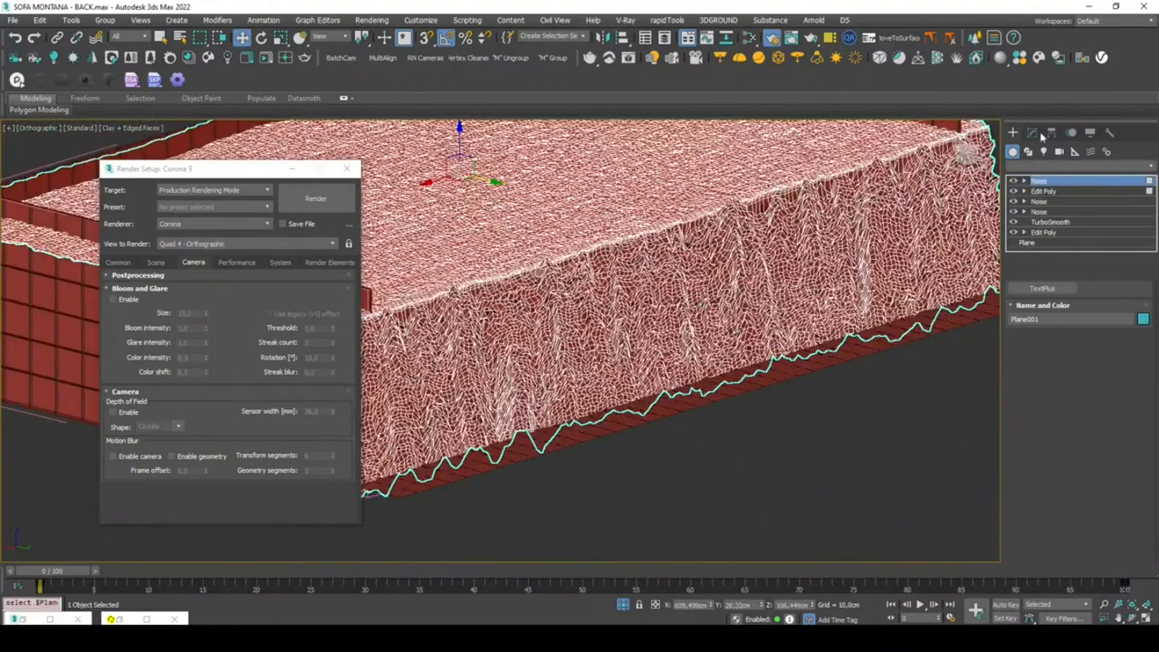
pyautogui.click(1024, 181)
pyautogui.click(1045, 191)
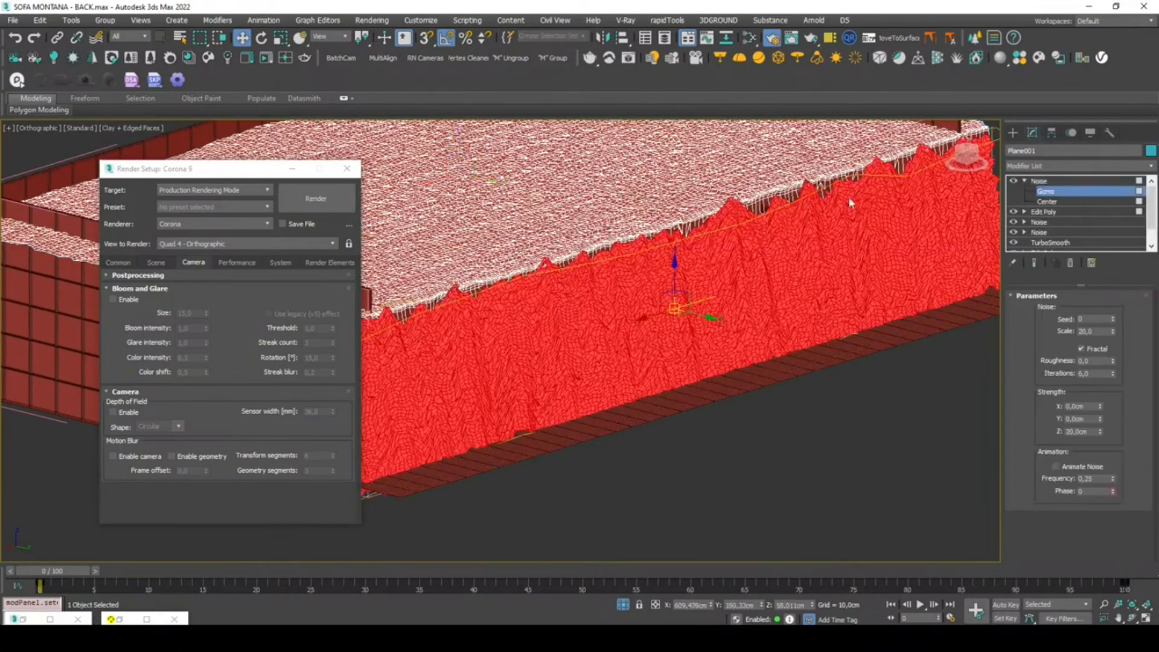
pyautogui.moveTo(676, 264); pyautogui.dragTo(674, 285)
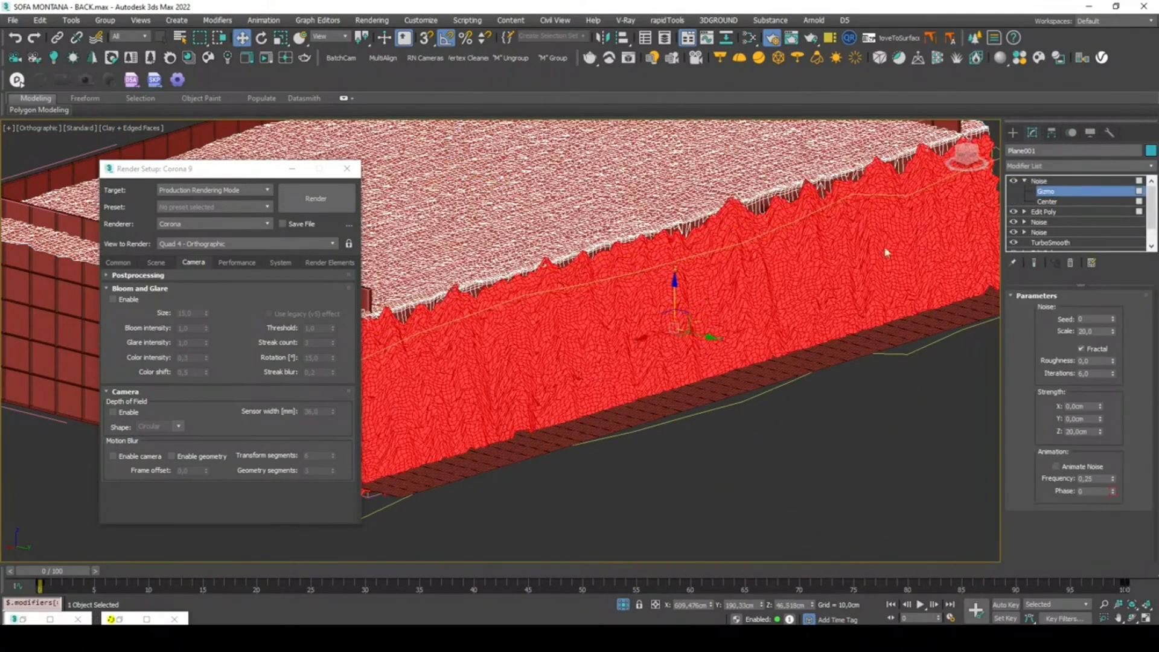
pyautogui.click(1058, 203)
pyautogui.moveTo(670, 293); pyautogui.dragTo(669, 314)
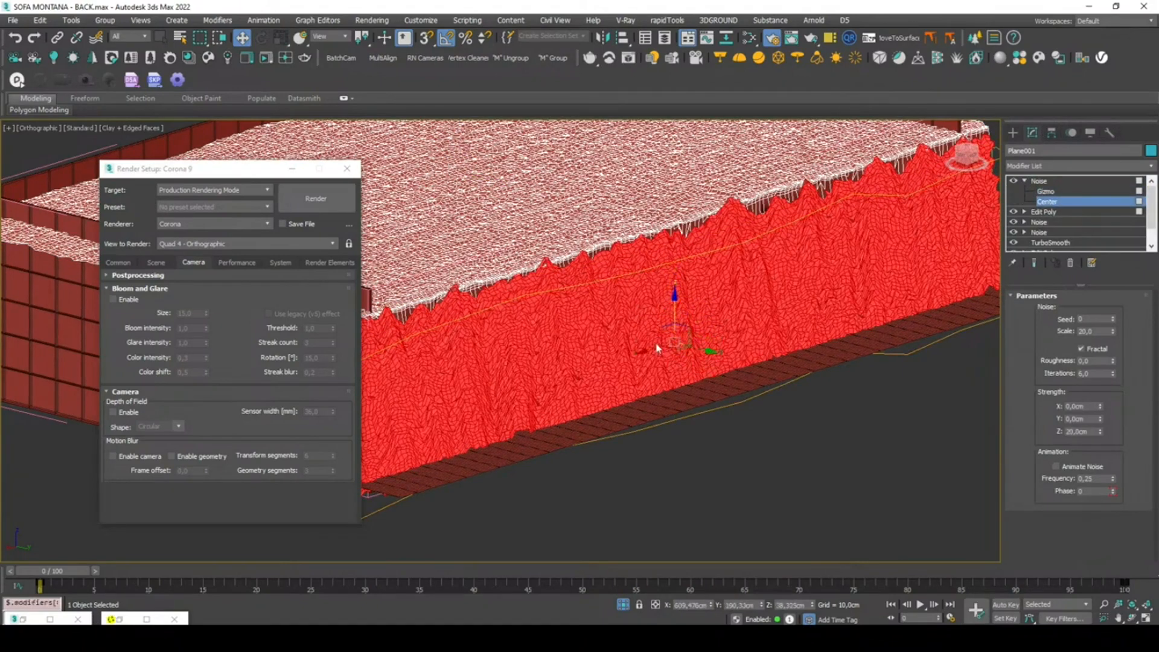
# - Deselect another band of overflow polygons below the fold in the Edit Poly and return to the top Noise
pyautogui.click(1072, 214)
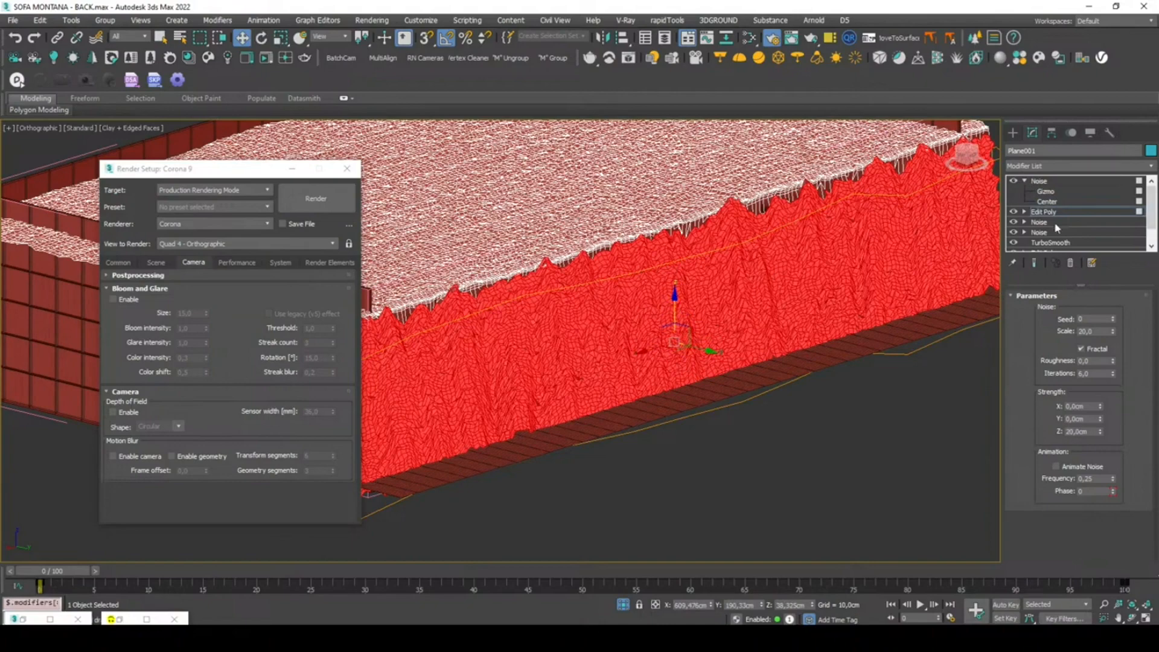
pyautogui.click(1054, 212)
pyautogui.press('l')
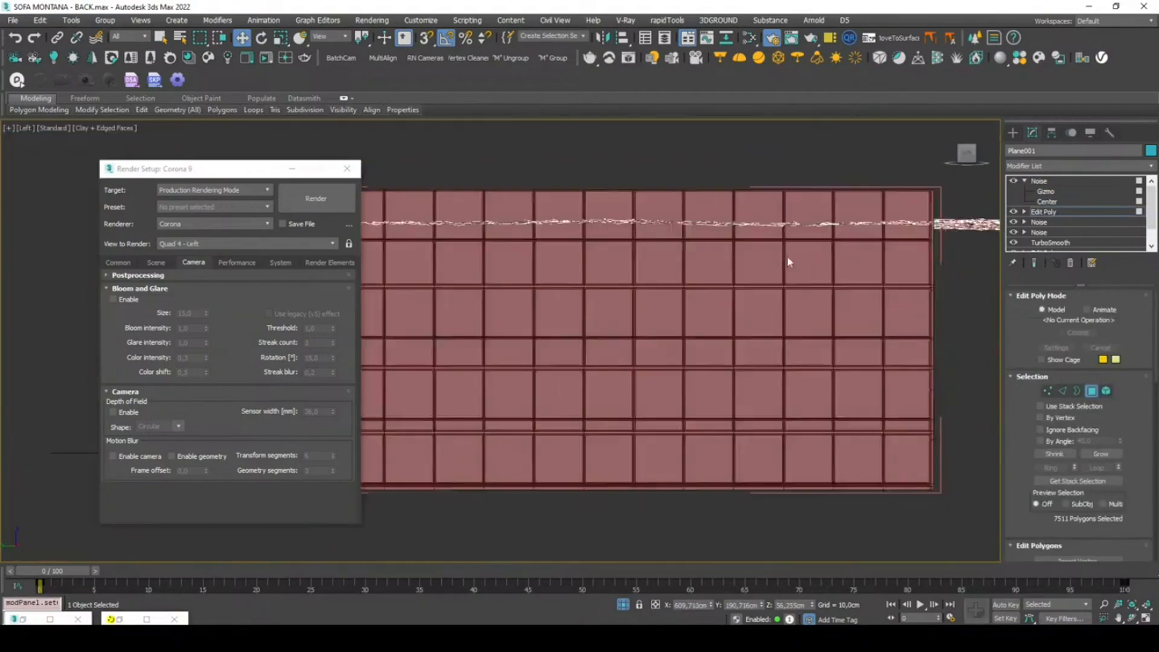
pyautogui.scroll(-4, 789, 262)
pyautogui.scroll(4, 600, 243)
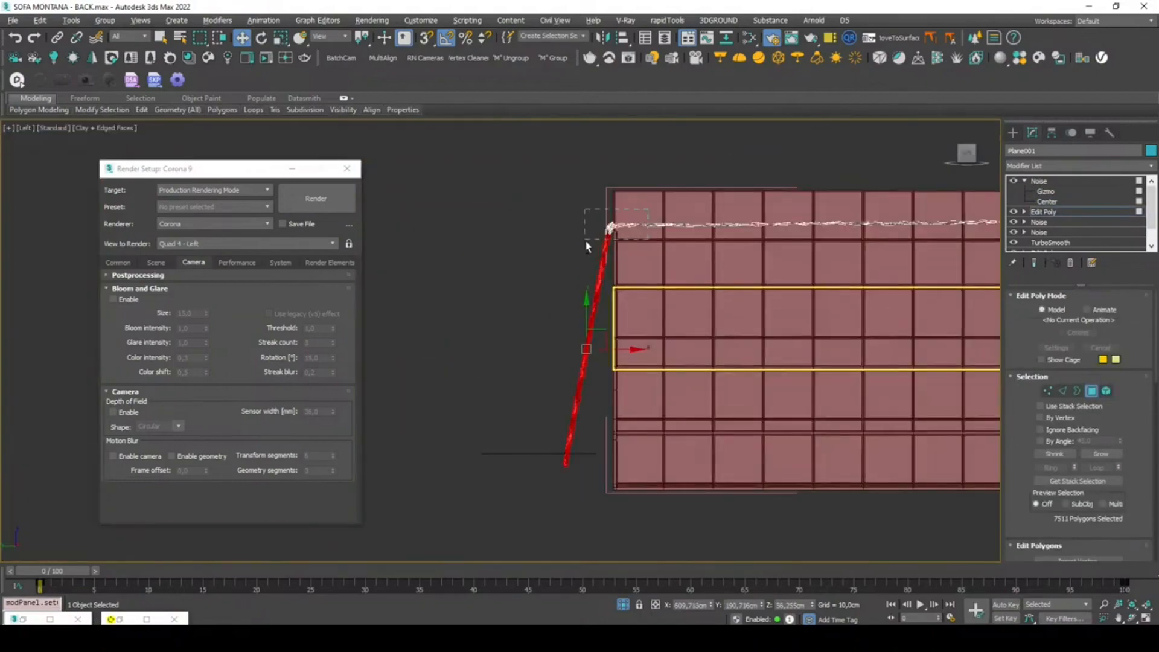
pyautogui.keyDown('alt'); pyautogui.moveTo(584, 243); pyautogui.dragTo(585, 245); pyautogui.keyUp('alt')
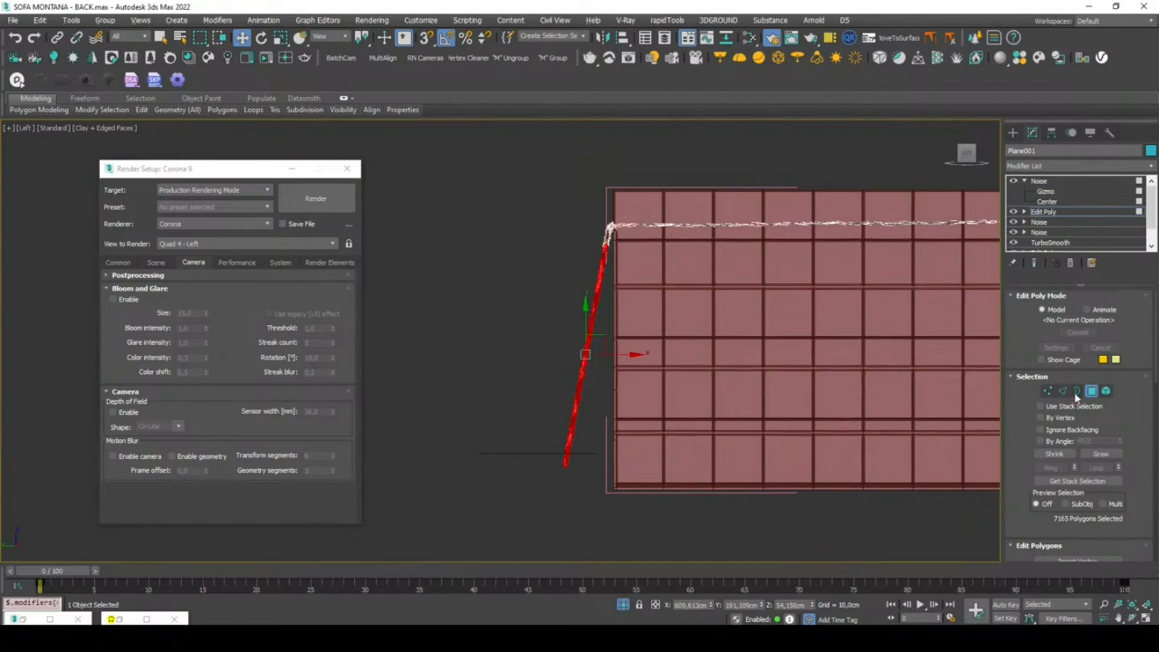
pyautogui.click(1051, 180)
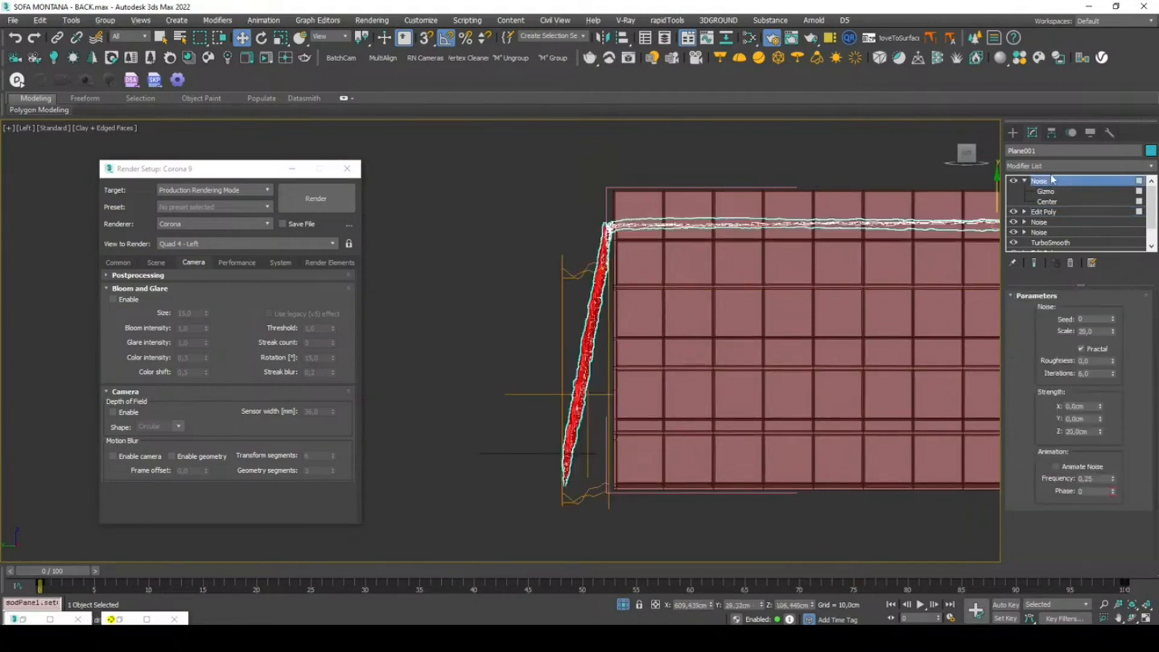
# - Add an Edit Poly modifier above the top Noise and hide the viewport edges to inspect the overflow's shape
pyautogui.click(1049, 171)
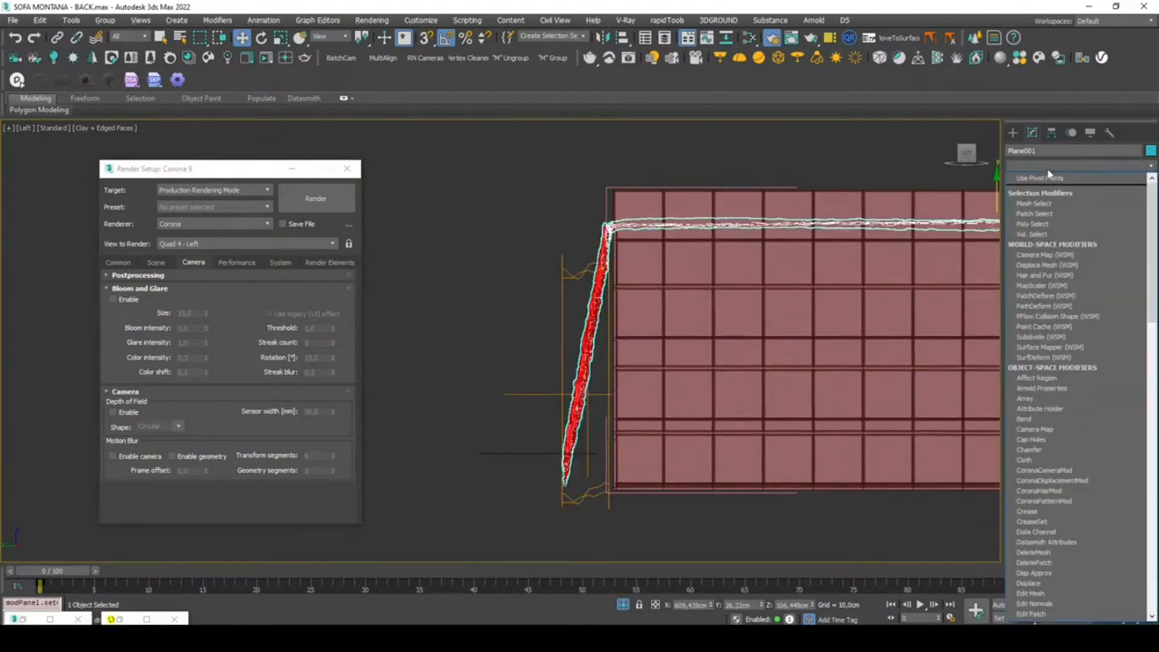
pyautogui.press('e')
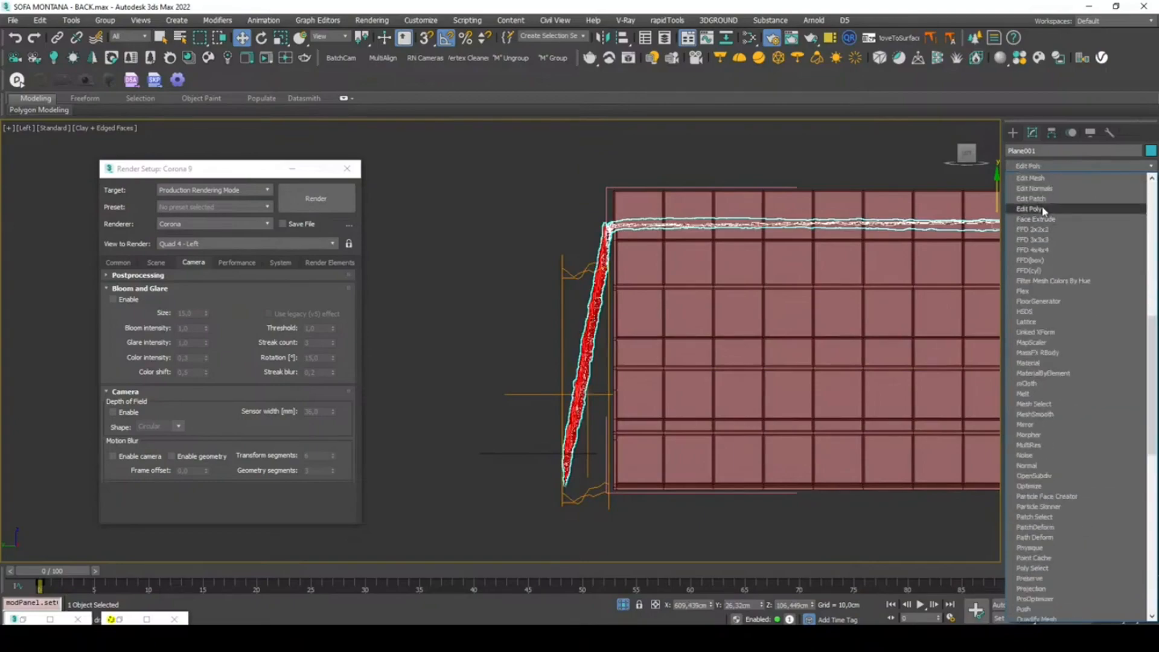
pyautogui.click(1044, 211)
pyautogui.scroll(-2, 593, 319)
pyautogui.keyDown('alt'); pyautogui.moveTo(593, 319); pyautogui.dragTo(761, 360, button='middle'); pyautogui.keyUp('alt')
pyautogui.scroll(-2, 761, 359)
pyautogui.moveTo(761, 359); pyautogui.dragTo(725, 284, button='middle')
pyautogui.scroll(3, 731, 254)
pyautogui.press('F4')
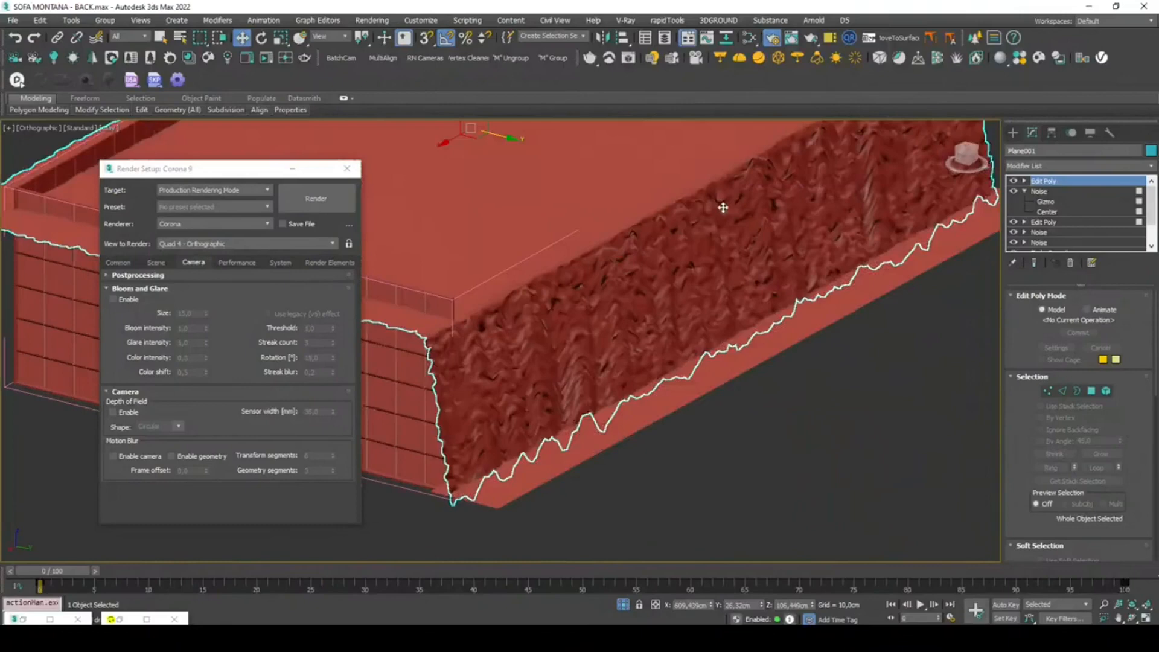
pyautogui.moveTo(784, 225); pyautogui.dragTo(772, 247, button='middle')
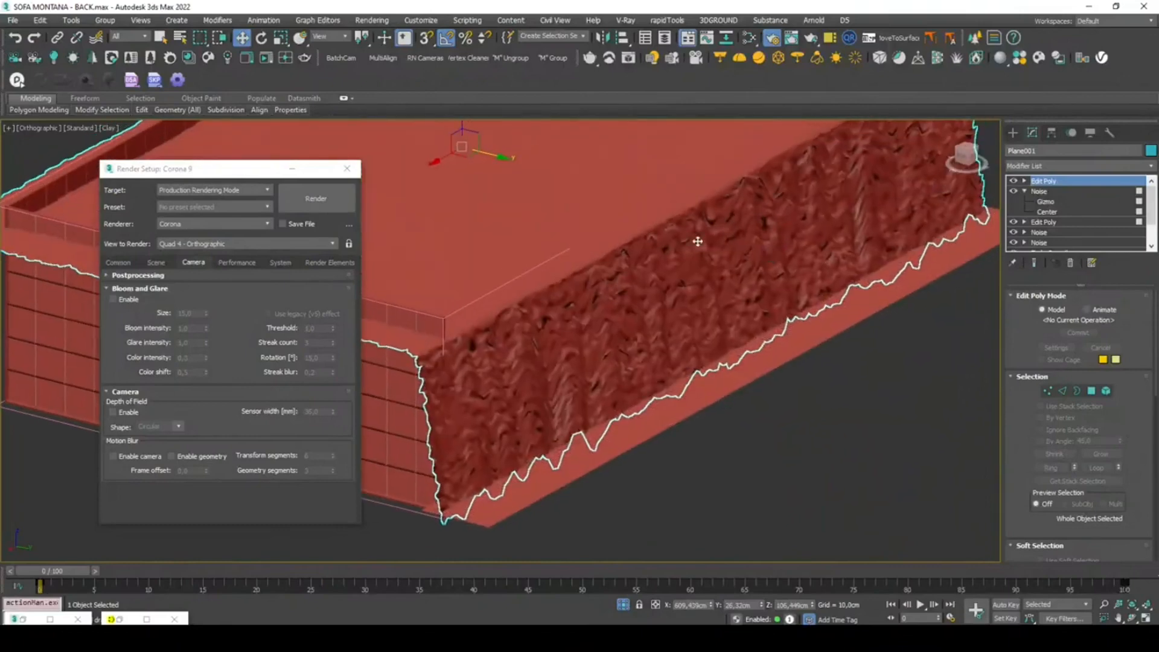
# - Add a TurboSmooth modifier on top of the water surface's stack and try to start interactive rendering
pyautogui.click(1067, 166)
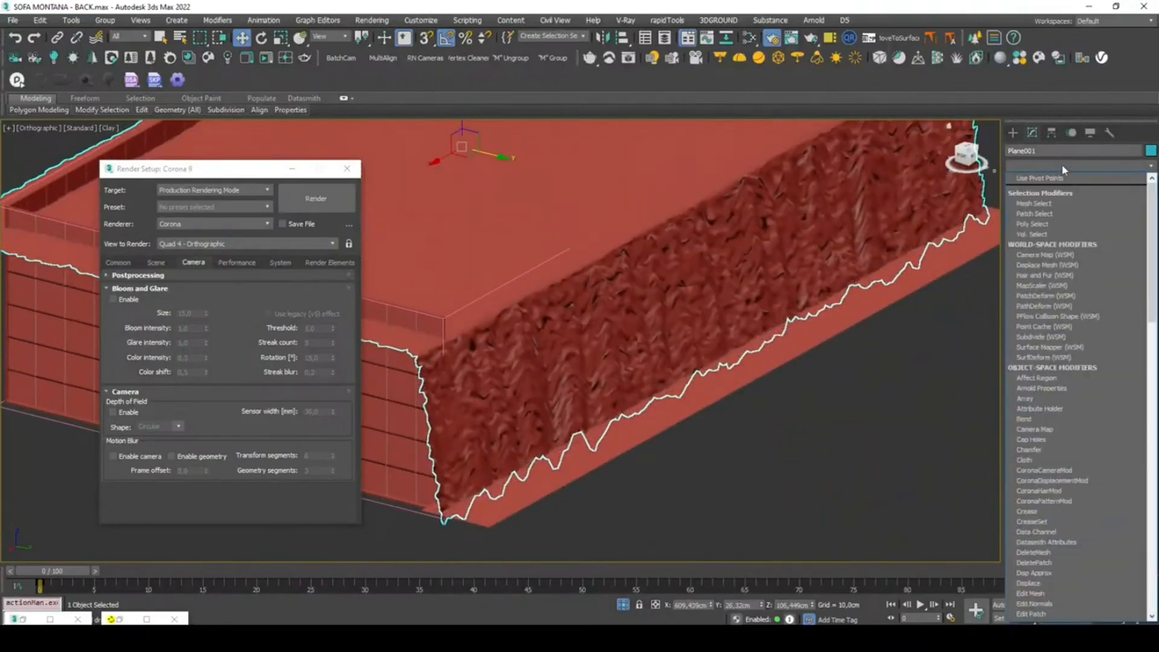
pyautogui.write('tu')
pyautogui.press('Return')
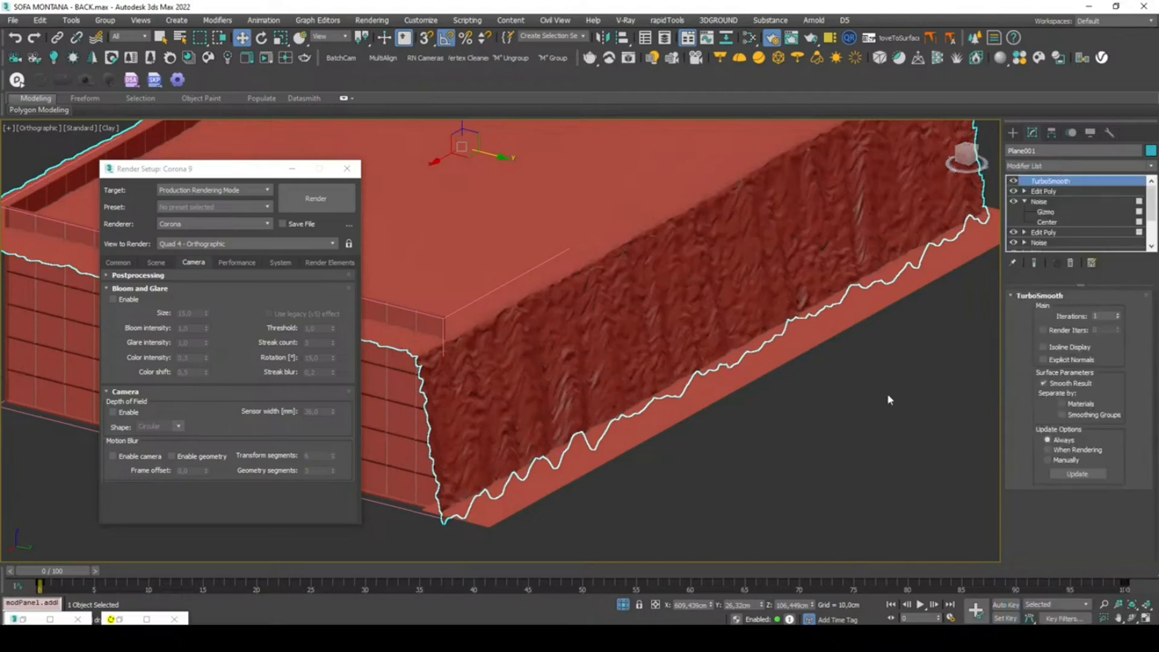
pyautogui.click(267, 58)
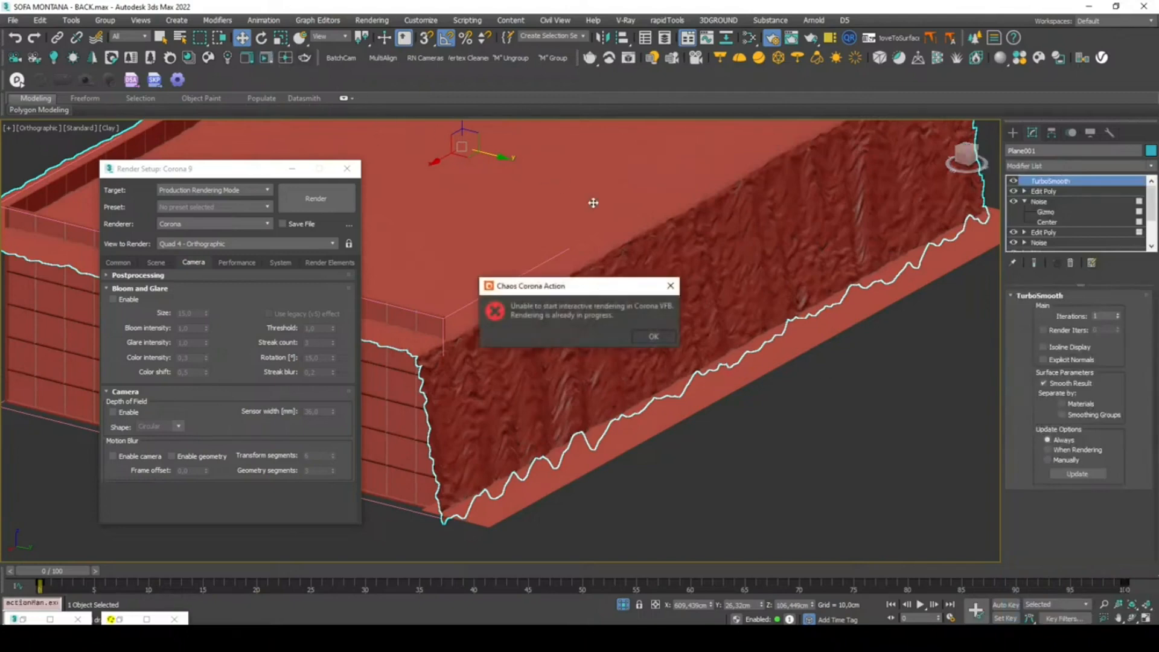
# - Dismiss the rendering error and hide the water surface to expose the tiled overflow wall
pyautogui.click(649, 337)
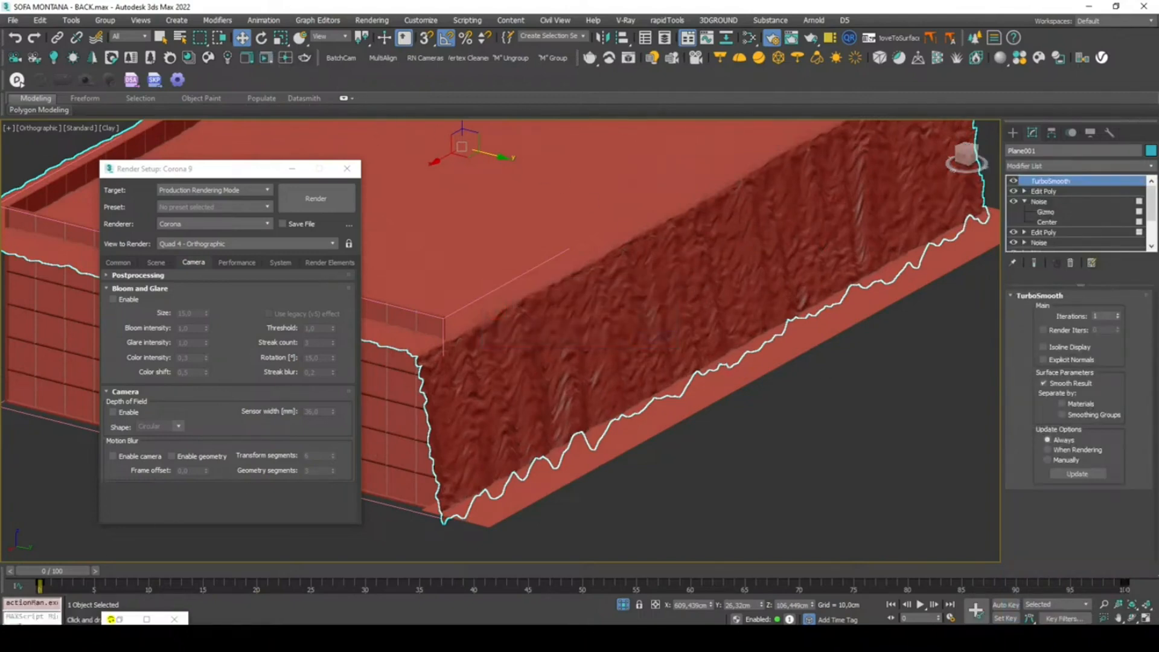
pyautogui.press('m')
pyautogui.click(1069, 11)
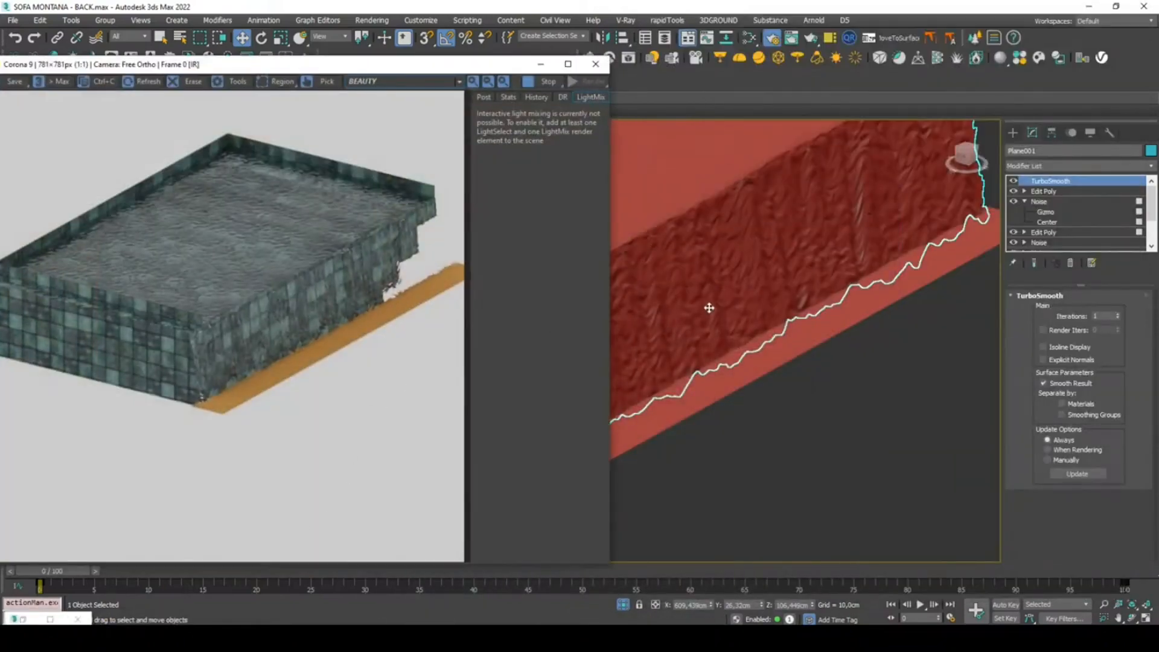
pyautogui.keyDown('alt'); pyautogui.moveTo(711, 303); pyautogui.dragTo(878, 293, button='middle'); pyautogui.keyUp('alt')
pyautogui.keyDown('alt'); pyautogui.moveTo(877, 292); pyautogui.dragTo(863, 289); pyautogui.keyUp('alt')
pyautogui.keyDown('alt'); pyautogui.moveTo(863, 290); pyautogui.dragTo(854, 292, button='middle'); pyautogui.keyUp('alt')
pyautogui.keyDown('alt'); pyautogui.moveTo(763, 266); pyautogui.dragTo(863, 240, button='middle'); pyautogui.keyUp('alt')
pyautogui.click(800, 236)
pyautogui.rightClick(800, 236)
pyautogui.click(836, 195)
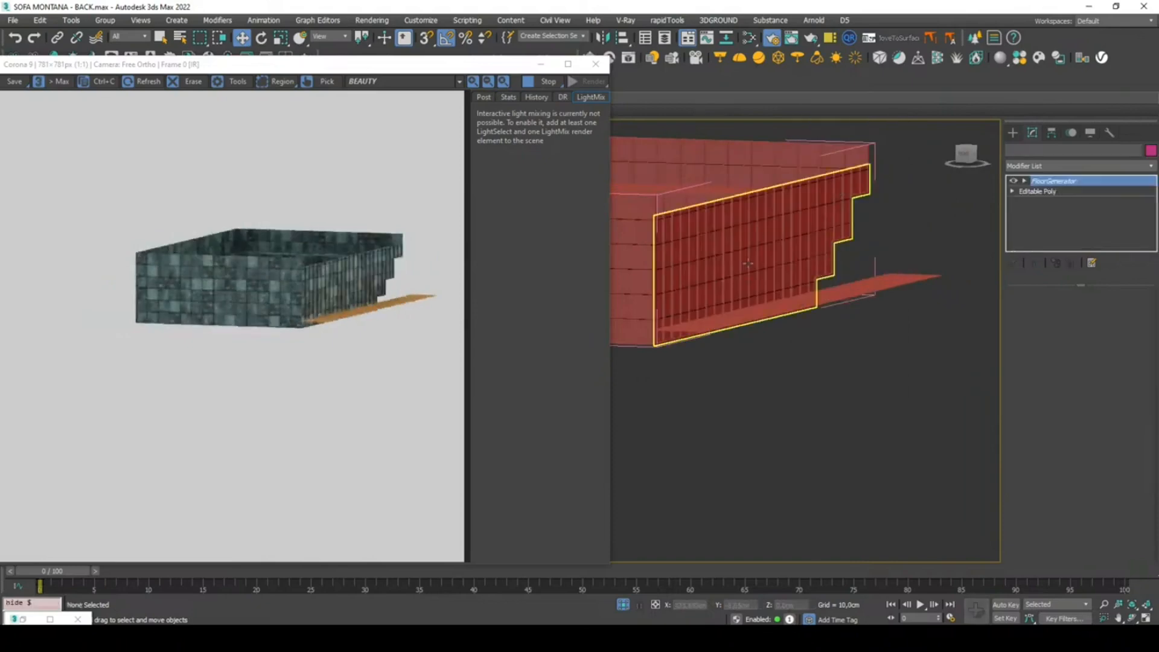
# - Extend the stepped end of the tiled overflow wall outward by moving its end vertices in the base Editable Poly
pyautogui.click(785, 250)
pyautogui.keyDown('alt'); pyautogui.moveTo(785, 250); pyautogui.dragTo(994, 228, button='middle'); pyautogui.keyUp('alt')
pyautogui.click(1033, 191)
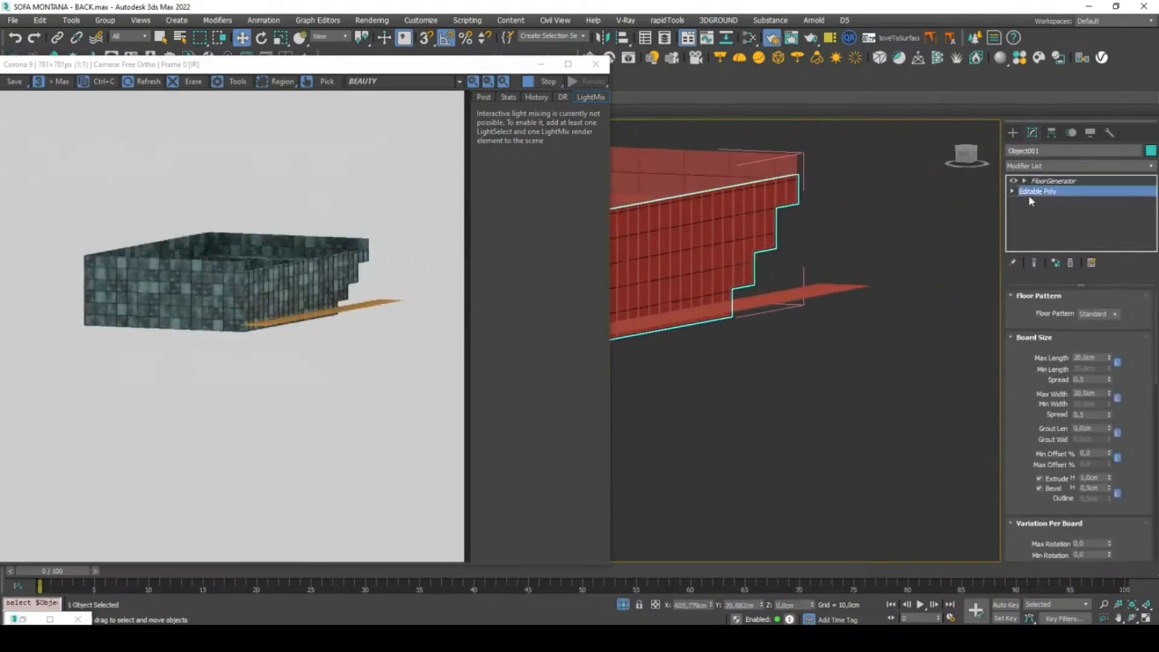
pyautogui.click(1048, 310)
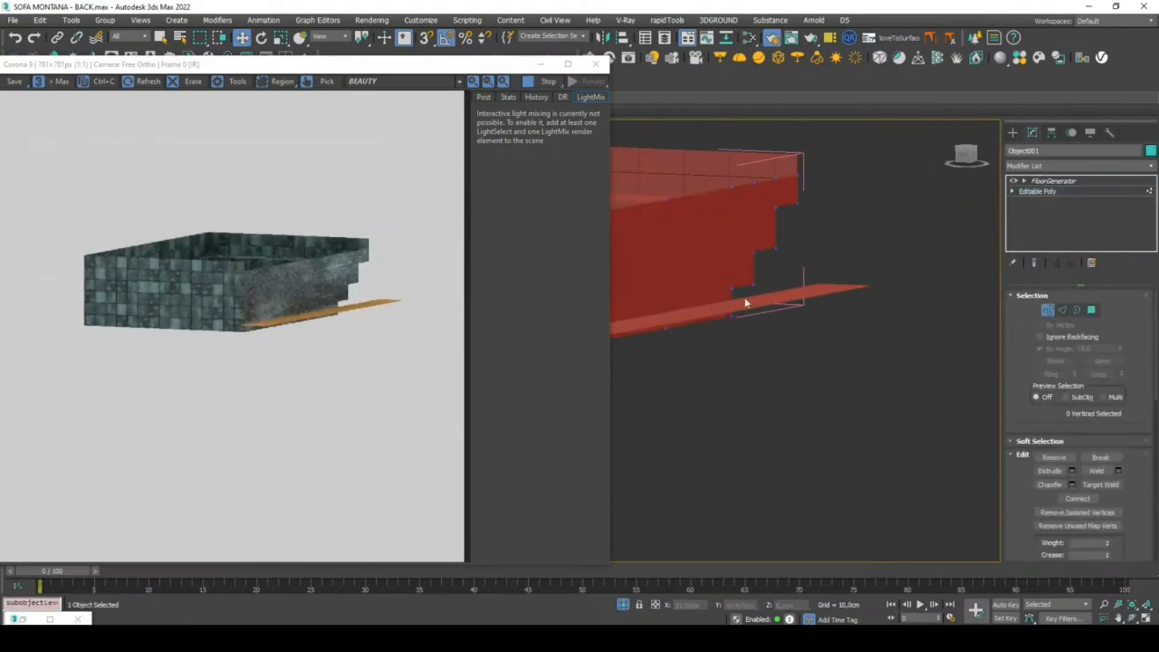
pyautogui.moveTo(727, 239); pyautogui.dragTo(848, 215)
pyautogui.click(1049, 311)
# - Deselect the wall and unhide only the water surface Plane001 by name
pyautogui.click(871, 365)
pyautogui.keyDown('alt'); pyautogui.moveTo(871, 365); pyautogui.dragTo(860, 393, button='middle'); pyautogui.keyUp('alt')
pyautogui.rightClick(851, 371)
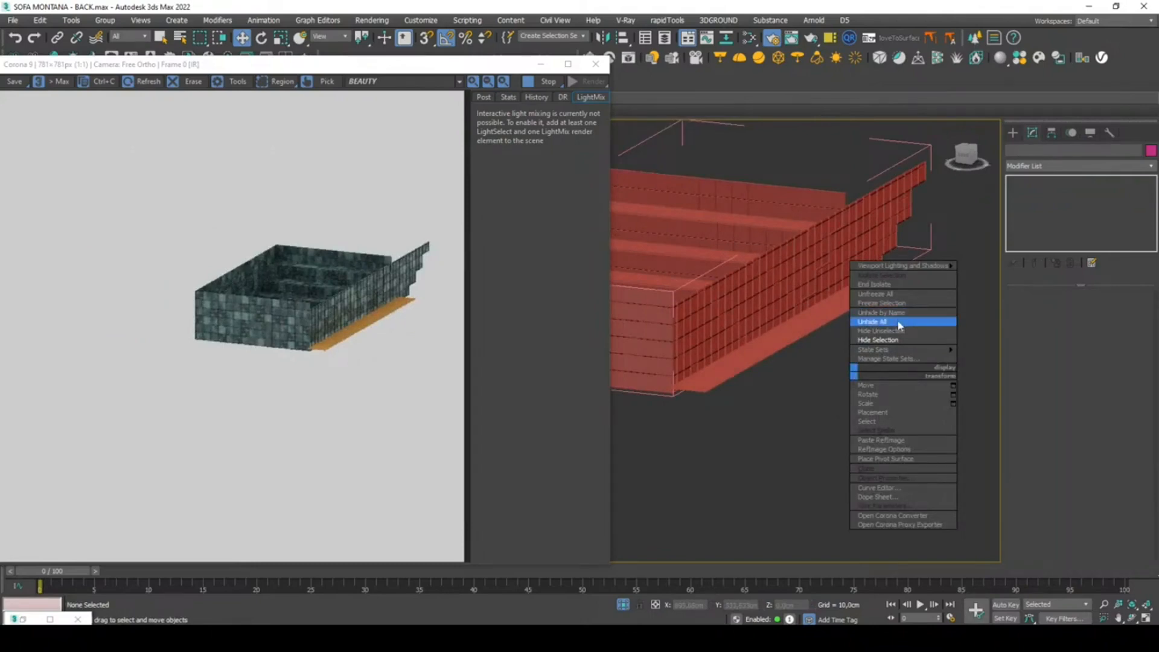
pyautogui.click(885, 314)
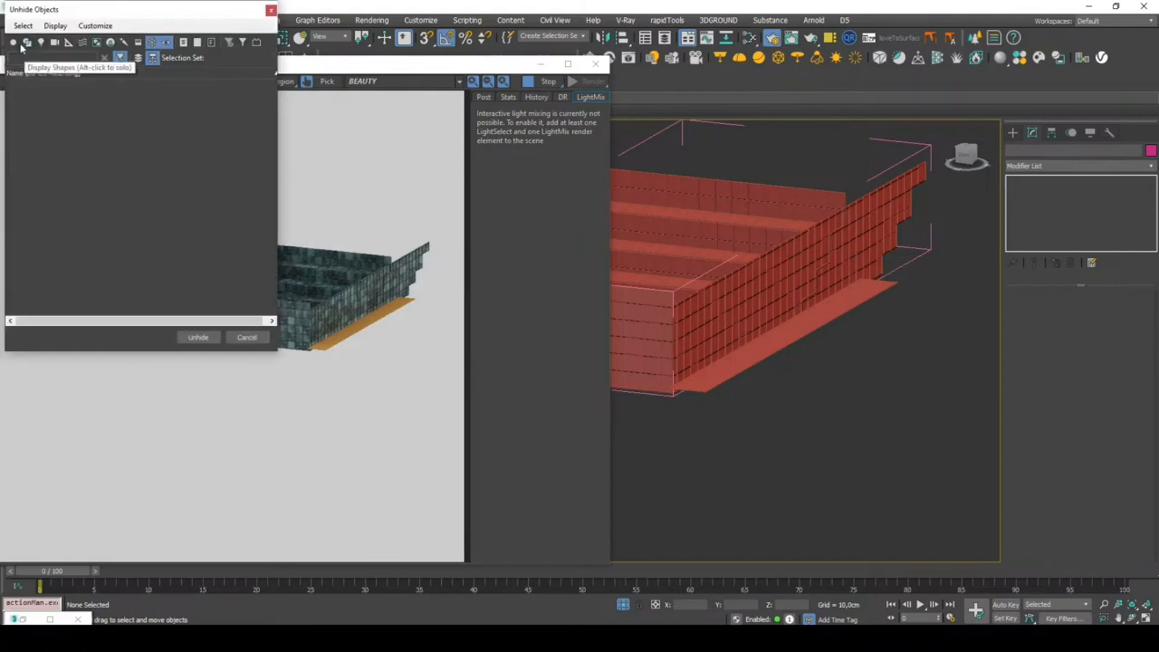
pyautogui.click(12, 42)
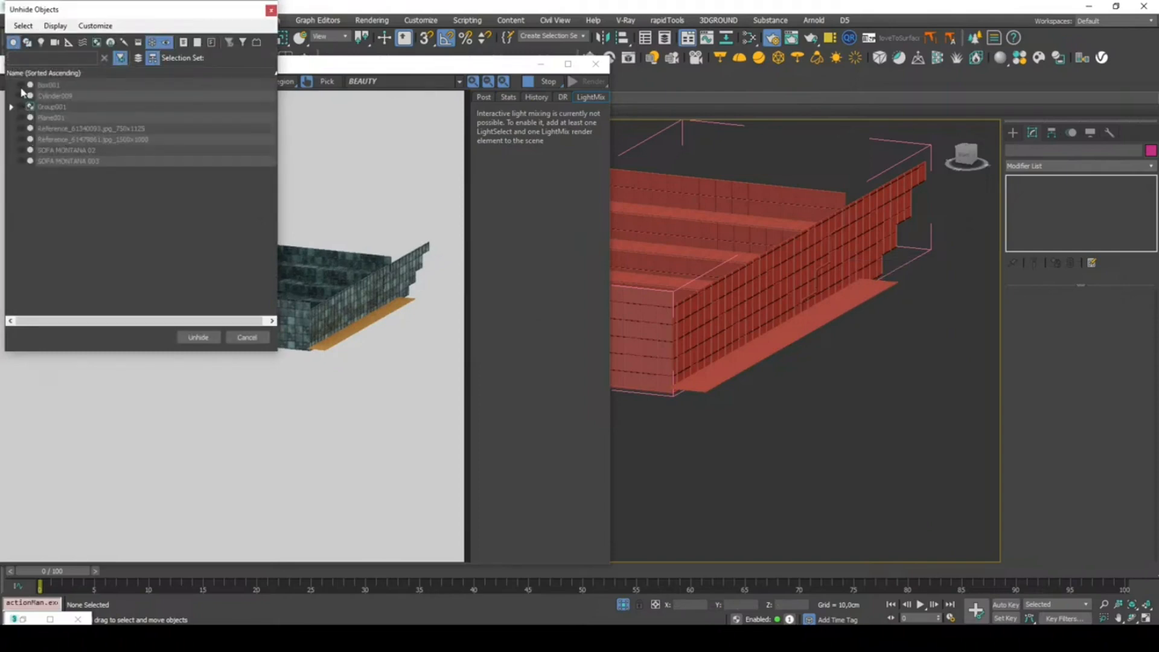
pyautogui.click(21, 118)
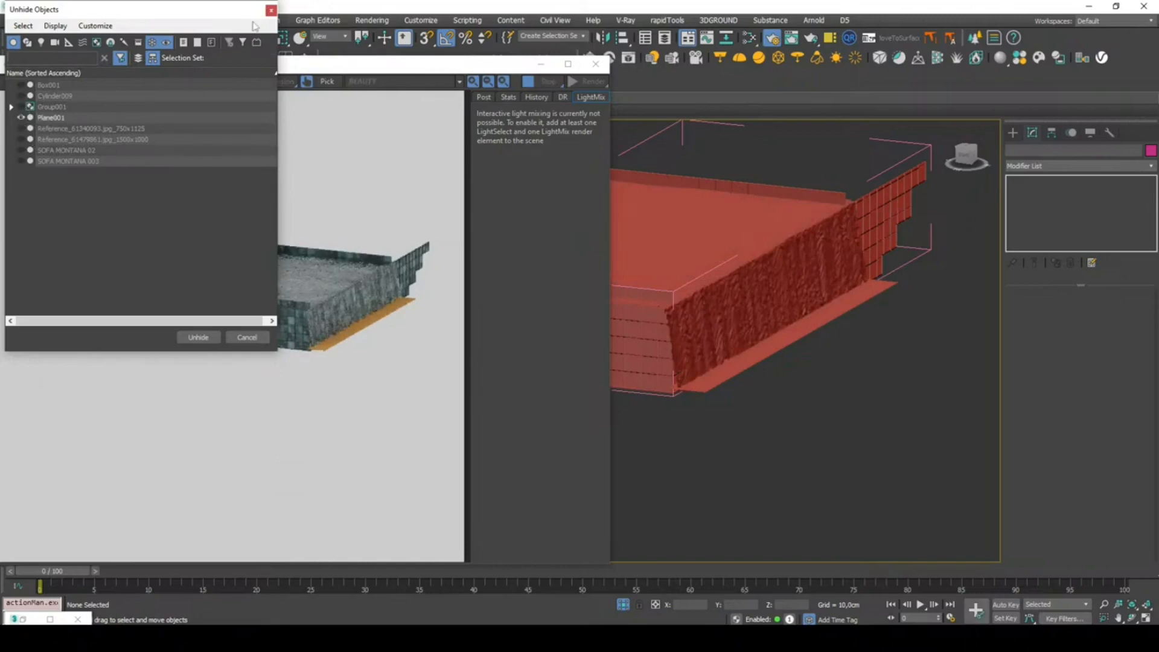
pyautogui.click(271, 11)
# - Copy the water surface's Noise and TurboSmooth modifiers and paste them onto the flat plane at the foot of the overflow
pyautogui.scroll(5, 858, 327)
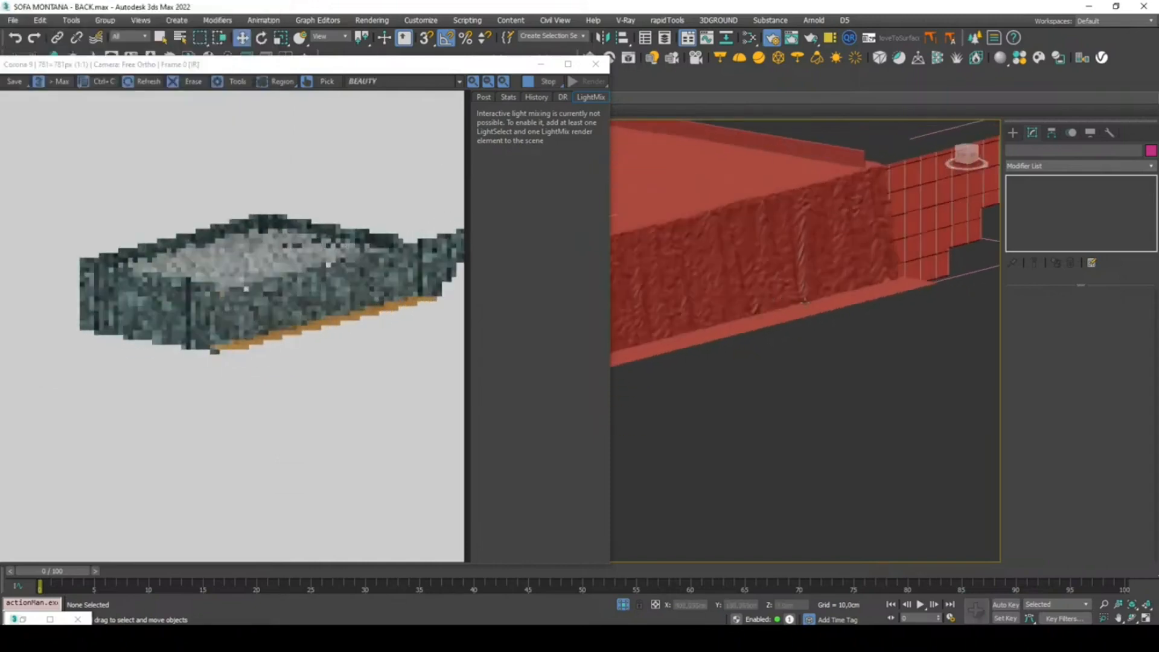
pyautogui.moveTo(857, 327); pyautogui.dragTo(878, 338, button='middle')
pyautogui.moveTo(813, 305); pyautogui.dragTo(845, 311, button='middle')
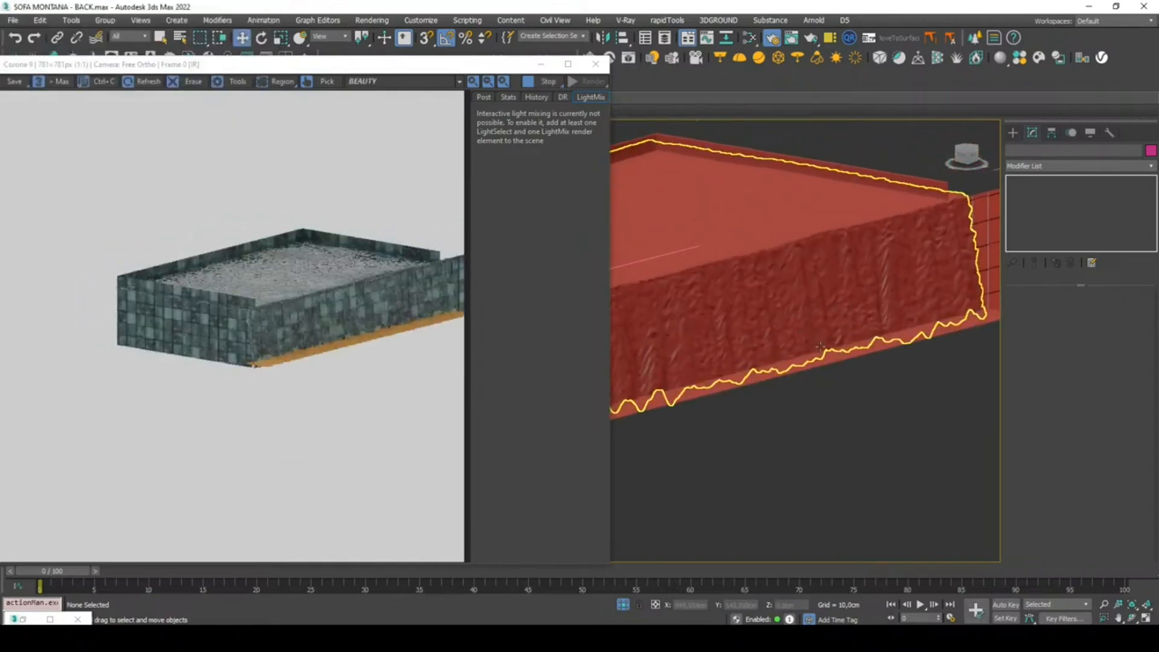
pyautogui.moveTo(834, 373)
pyautogui.keyDown('alt'); pyautogui.mouseDown(button='middle')
pyautogui.moveTo(837, 383)
pyautogui.moveTo(839, 357)
pyautogui.mouseUp(button='middle'); pyautogui.keyUp('alt')
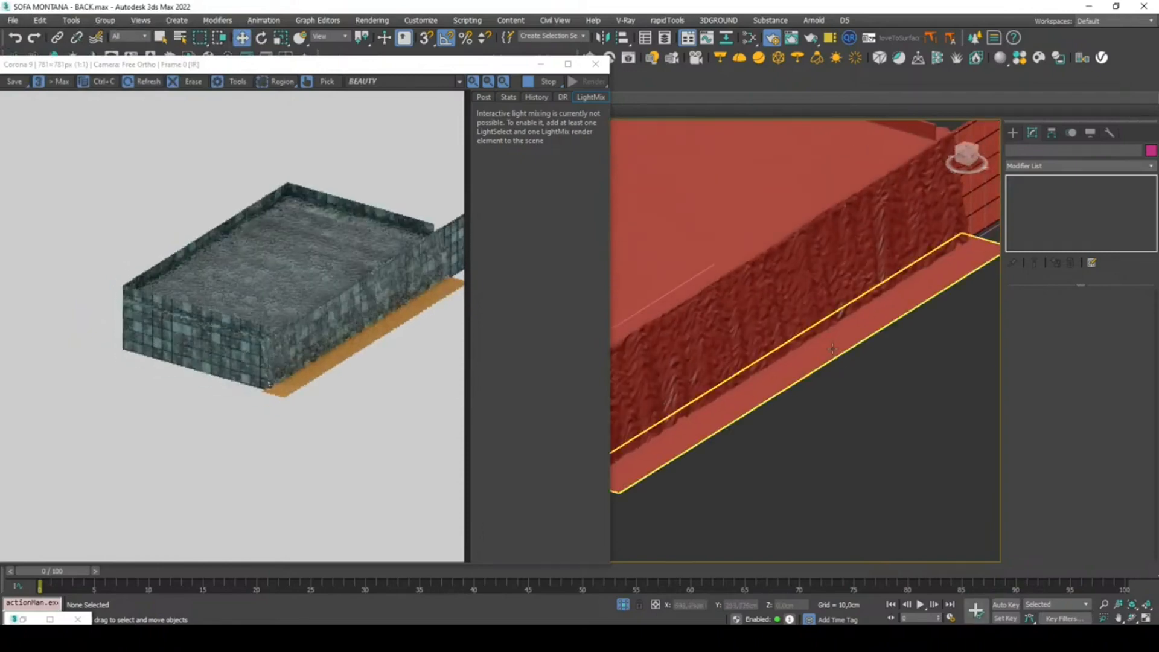
pyautogui.click(831, 346)
pyautogui.click(860, 170)
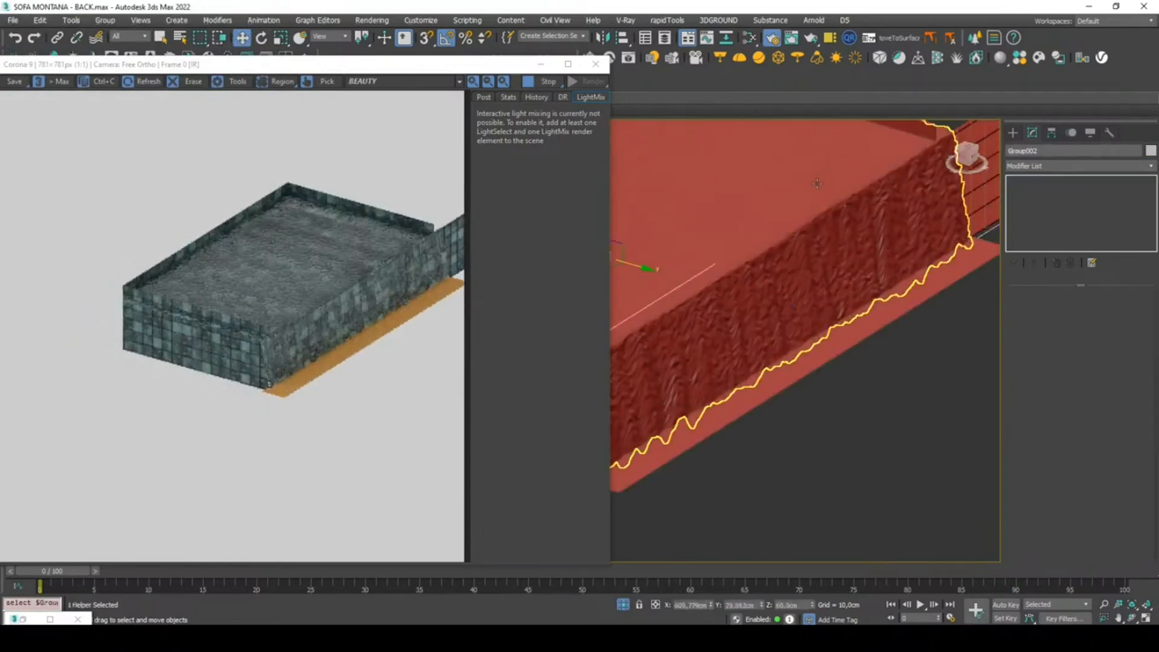
pyautogui.scroll(-1, 1078, 234)
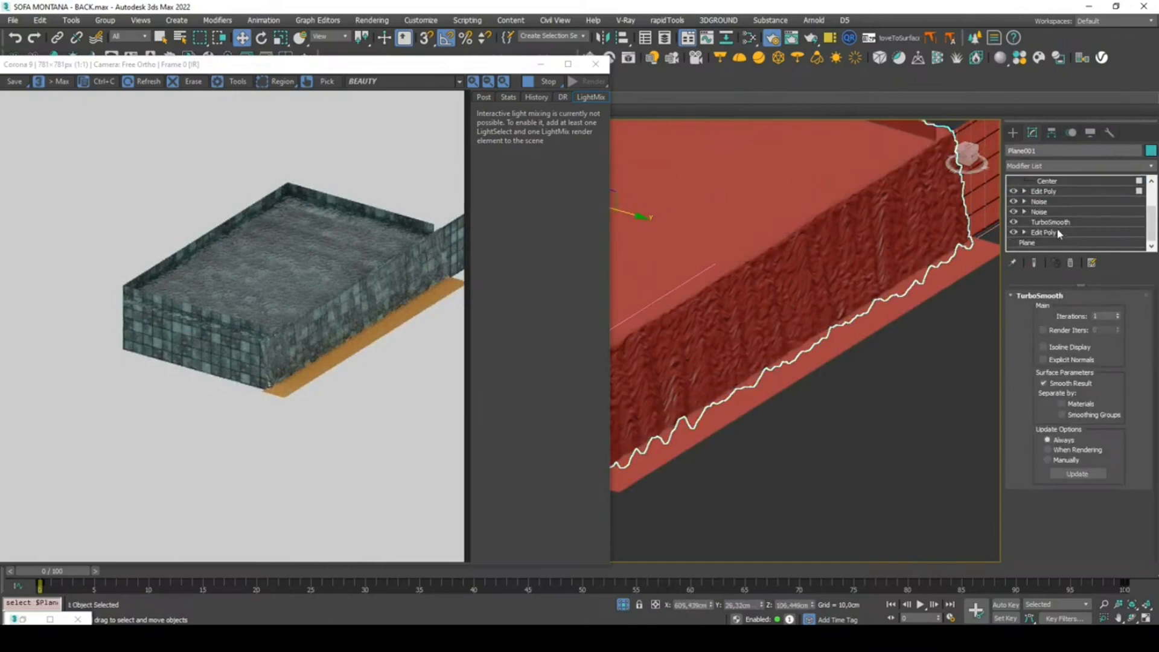
pyautogui.rightClick(1041, 202)
pyautogui.click(1044, 256)
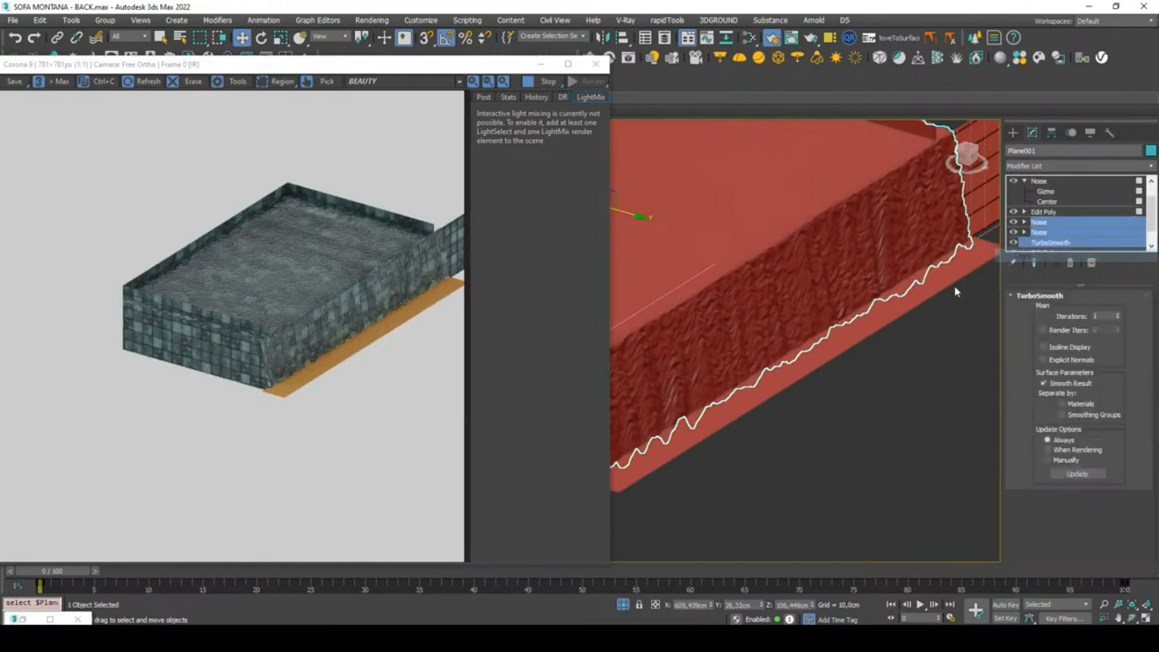
pyautogui.click(950, 273)
pyautogui.rightClick(1047, 232)
pyautogui.click(1061, 229)
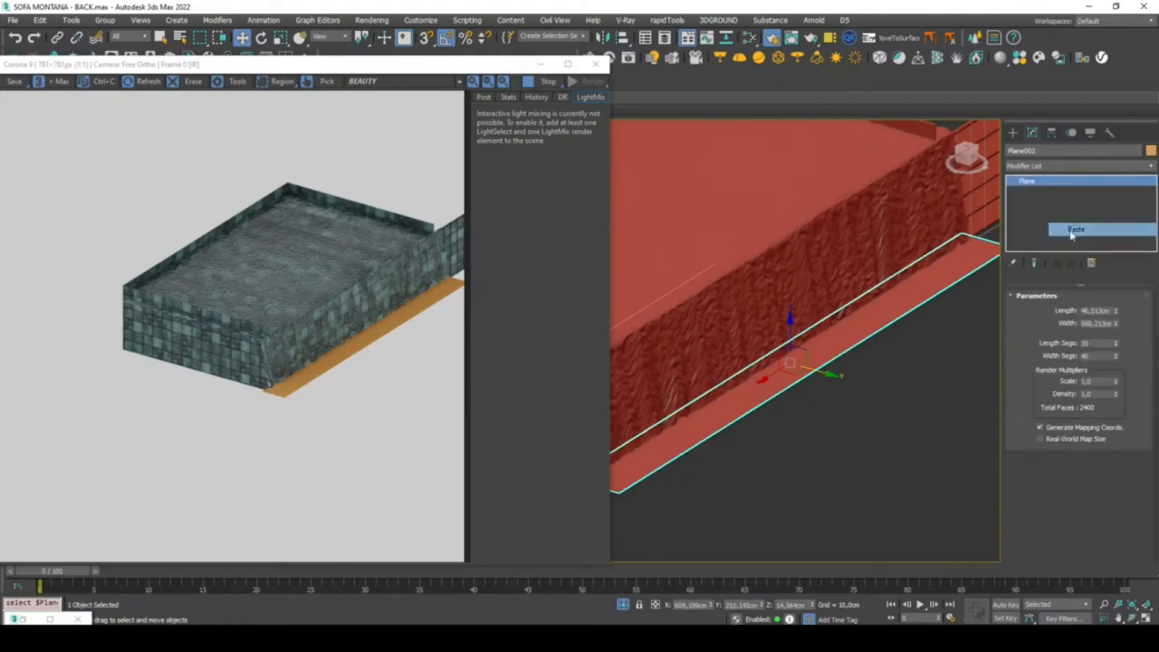
pyautogui.click(954, 352)
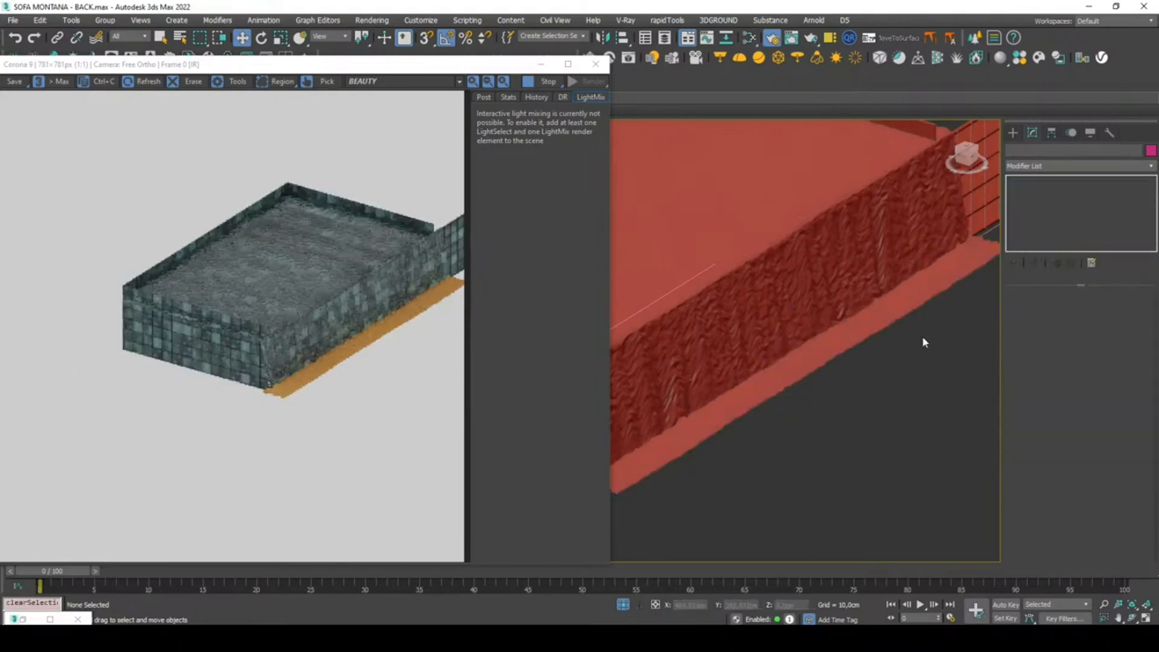
# - Assign the volumetric water material Material #26 to the plane at the foot of the overflow
pyautogui.click(850, 325)
pyautogui.press('m')
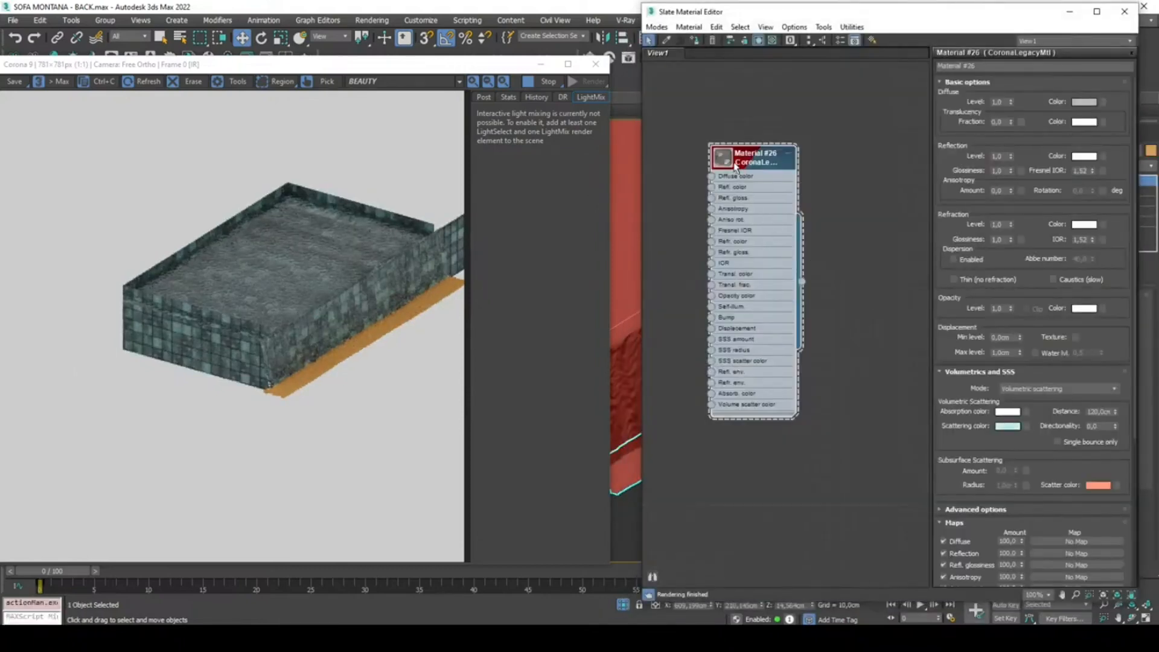
pyautogui.click(701, 44)
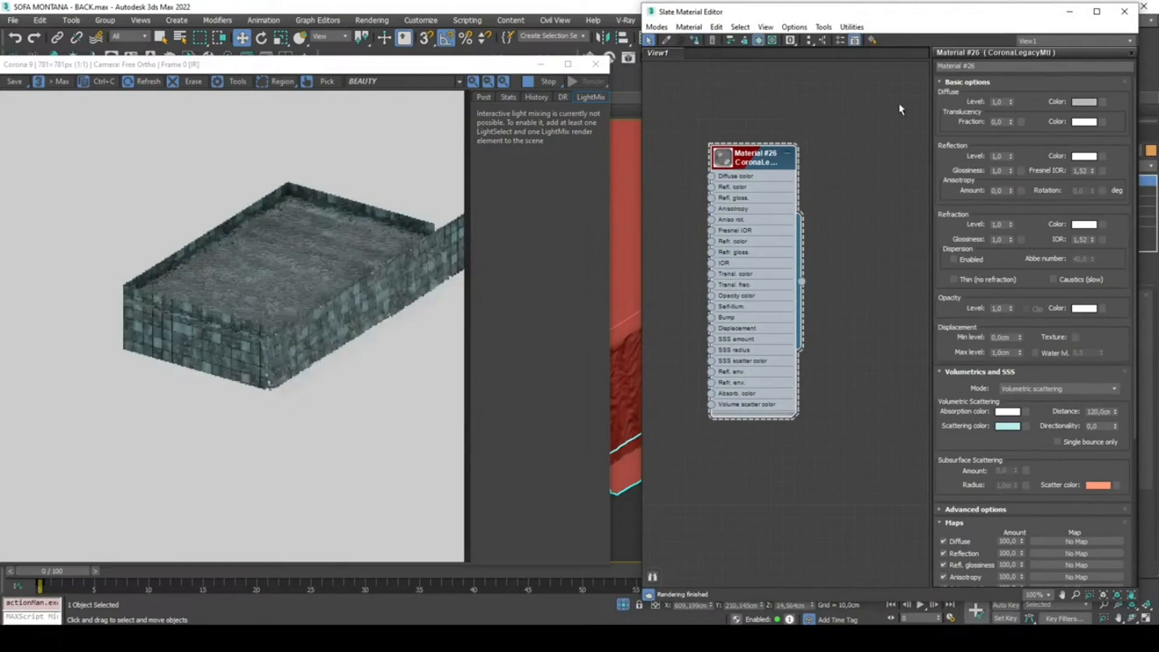
pyautogui.click(1069, 12)
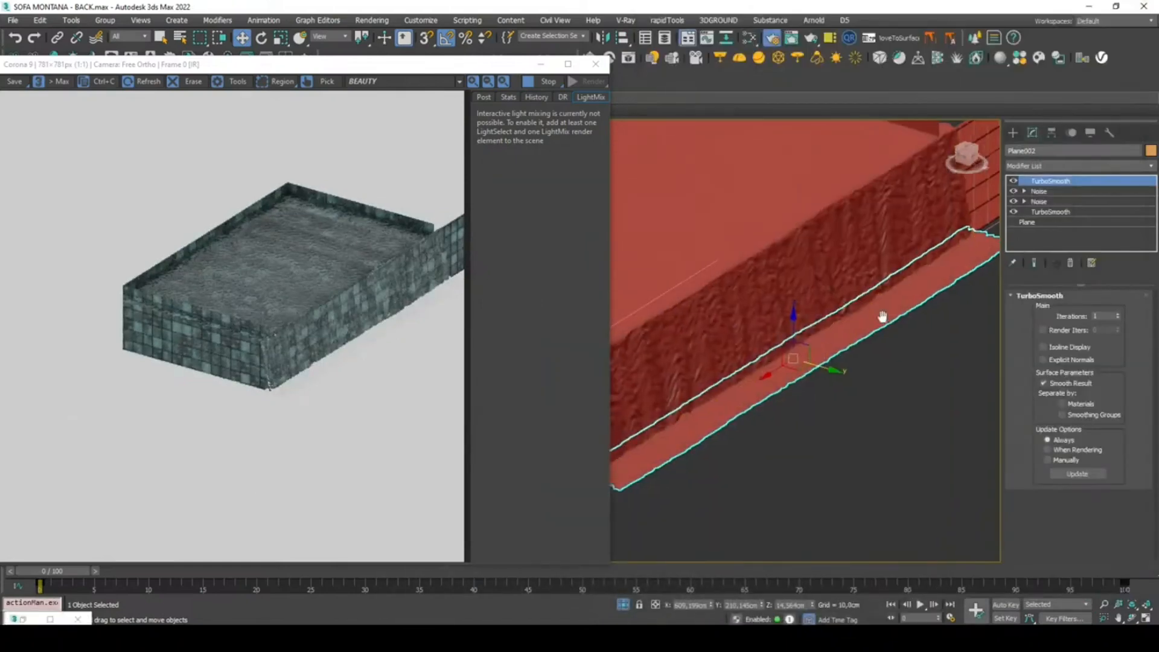
# - Clone the wavy plane at the foot of the overflow in place as Plane003
pyautogui.rightClick(893, 294)
pyautogui.click(925, 391)
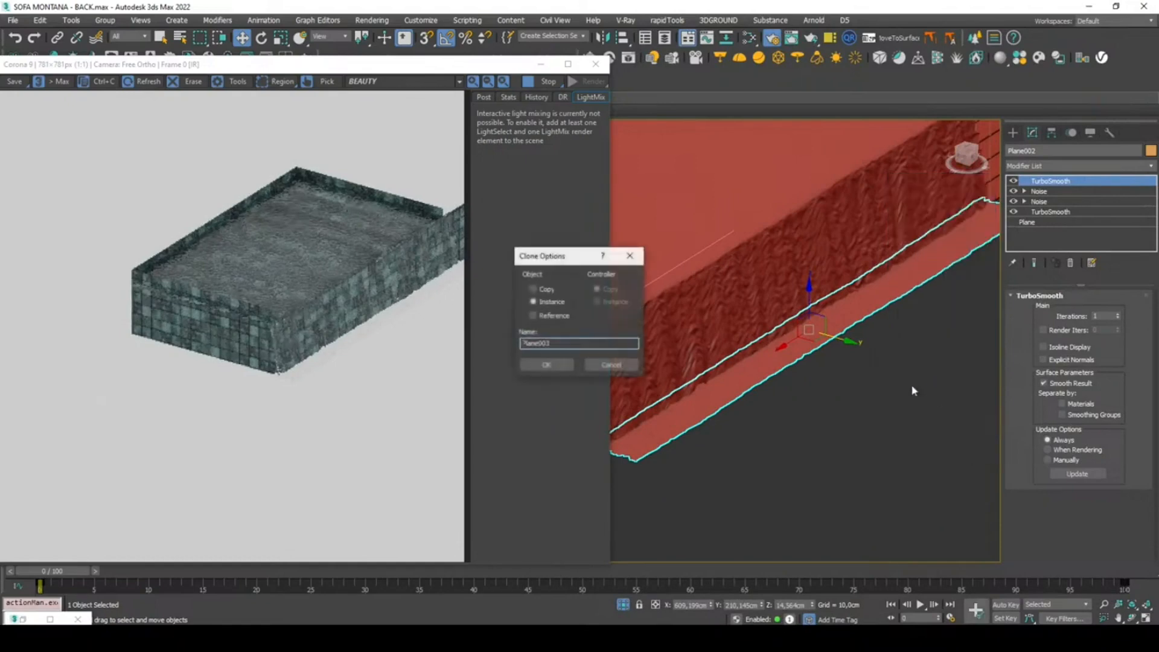
pyautogui.click(563, 366)
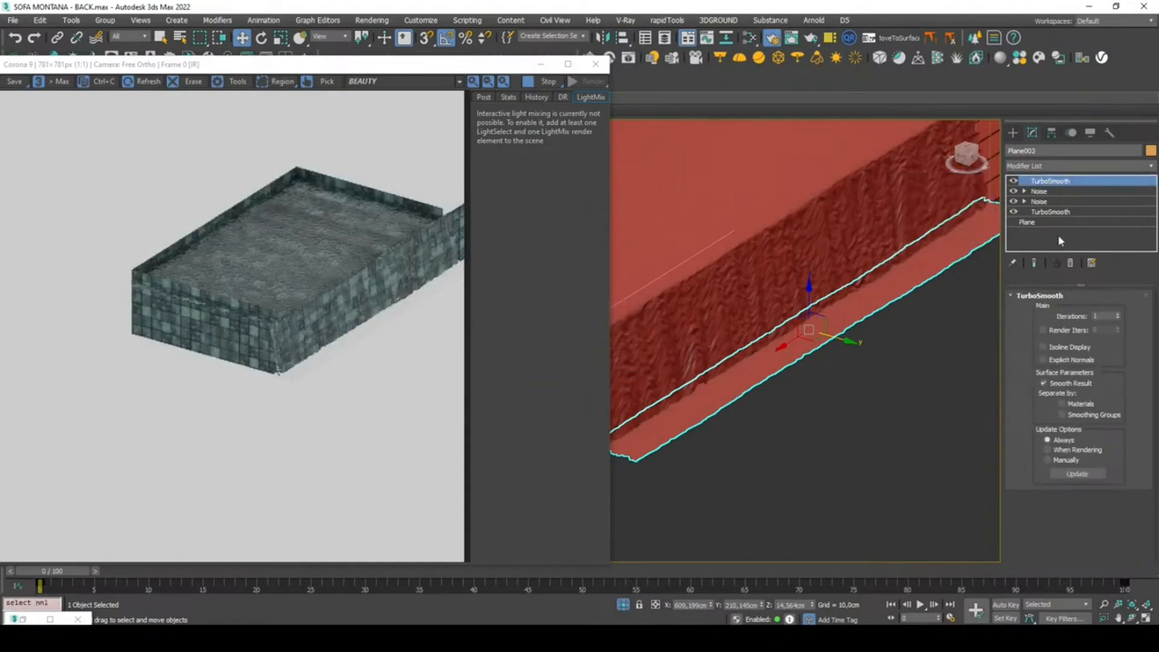
# - Delete all TurboSmooth and Noise modifiers from the cloned plane
pyautogui.click(1054, 168)
pyautogui.click(1054, 169)
pyautogui.rightClick(1057, 205)
pyautogui.click(1049, 201)
pyautogui.click(1055, 168)
pyautogui.press('s')
pyautogui.press('Return')
pyautogui.keyDown('shift'); pyautogui.click(1046, 203); pyautogui.keyUp('shift')
pyautogui.rightClick(1045, 203)
pyautogui.click(1042, 220)
# - Add a Shell modifier to the cloned plane
pyautogui.click(1062, 169)
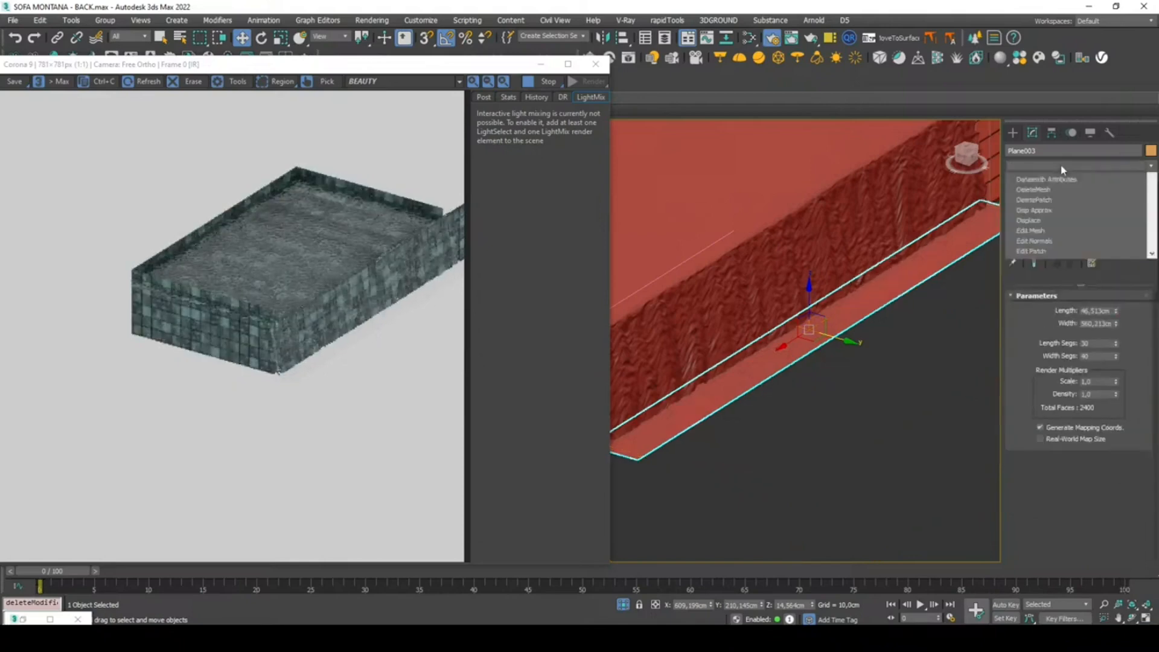
pyautogui.press('s')
pyautogui.press('s')
pyautogui.press('Return')
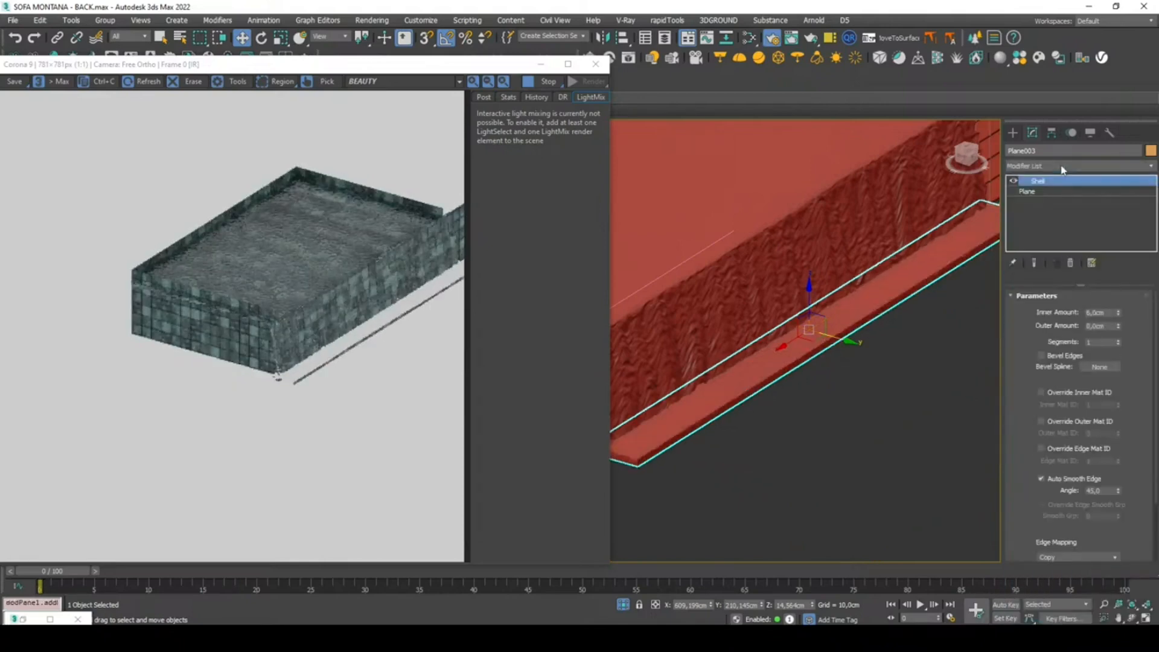
# - Try a Shell inner amount of about 22 cm with conversion to Editable Poly, and undo both changes
pyautogui.moveTo(1119, 314); pyautogui.dragTo(1119, 259)
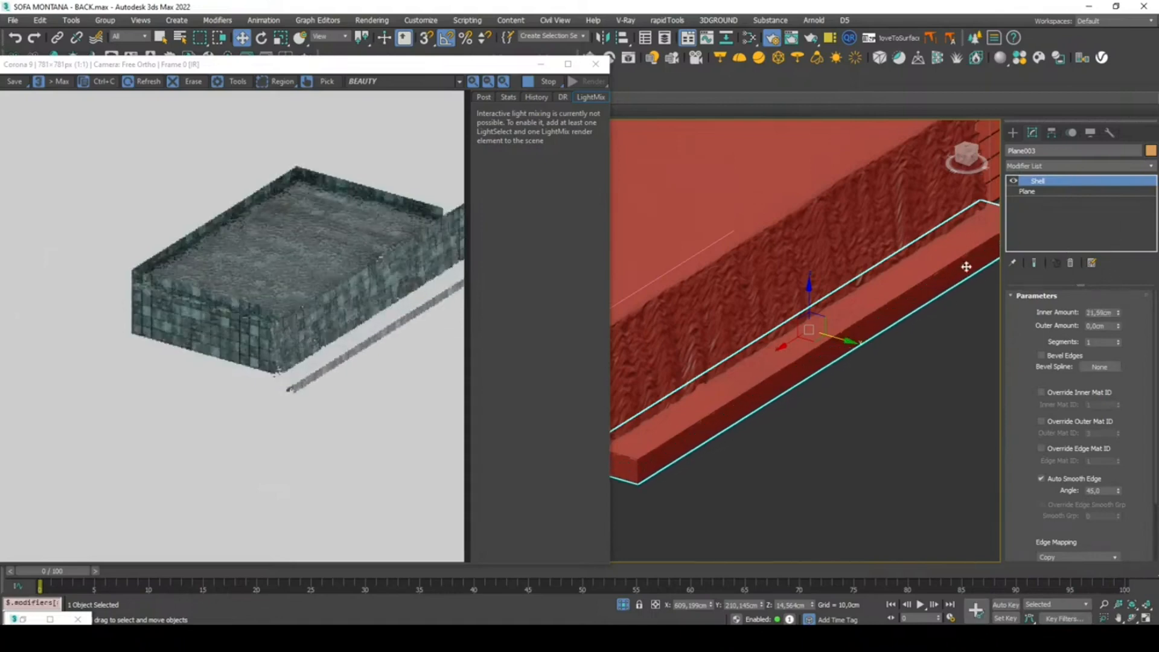
pyautogui.rightClick(923, 286)
pyautogui.moveTo(978, 422)
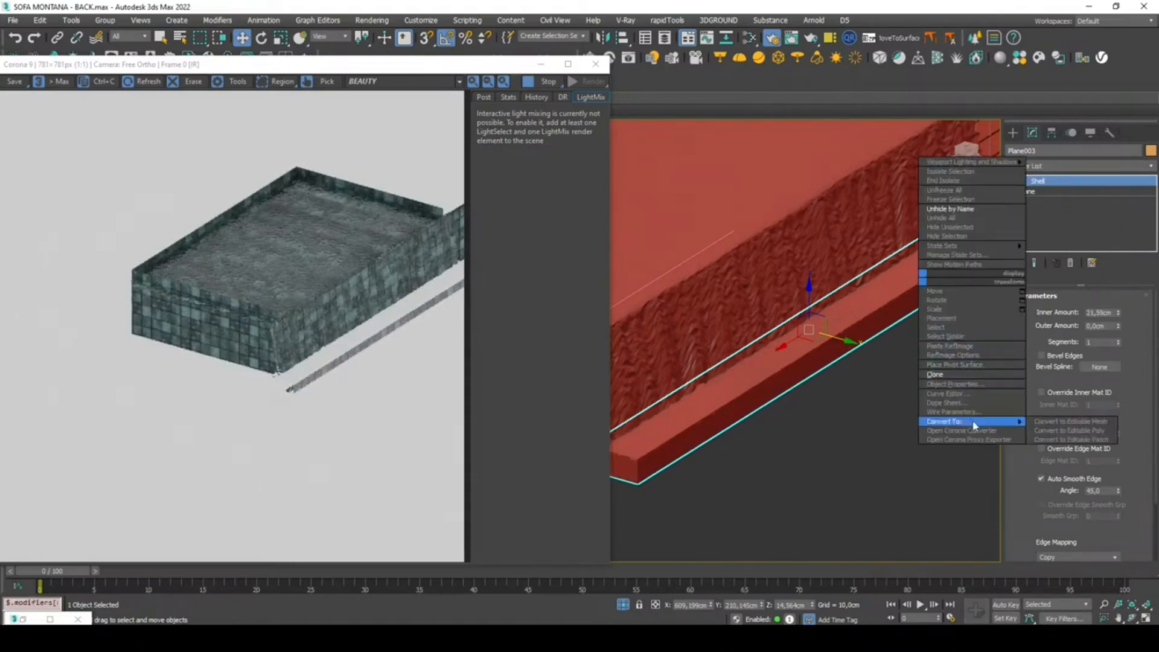
pyautogui.click(1068, 430)
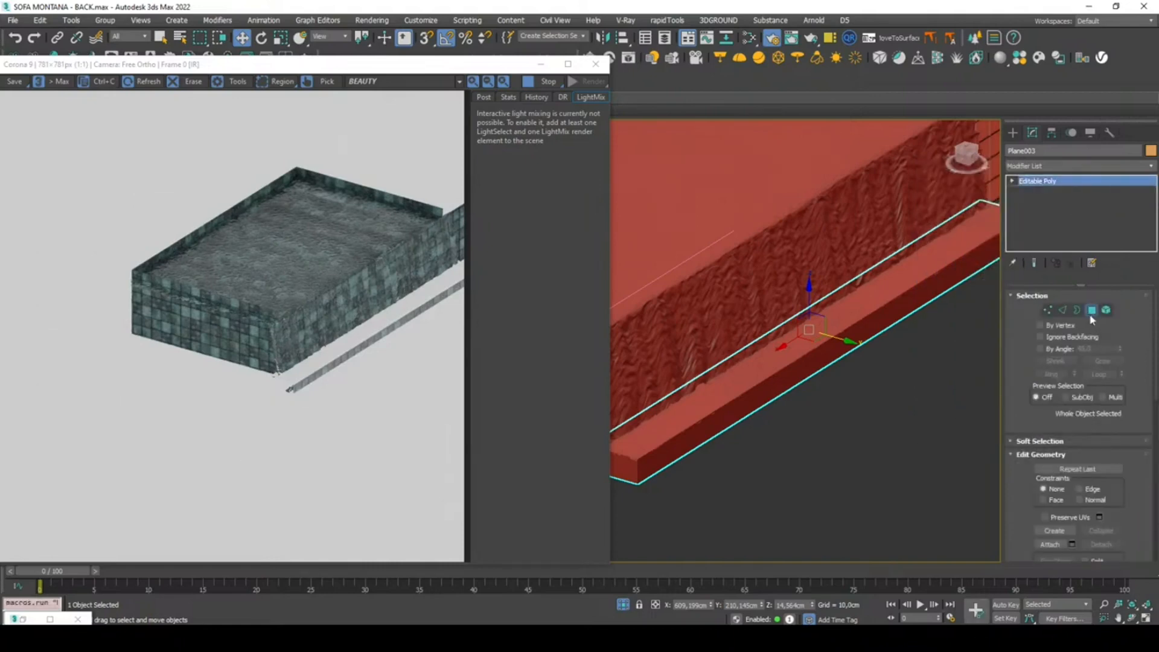
pyautogui.click(1092, 310)
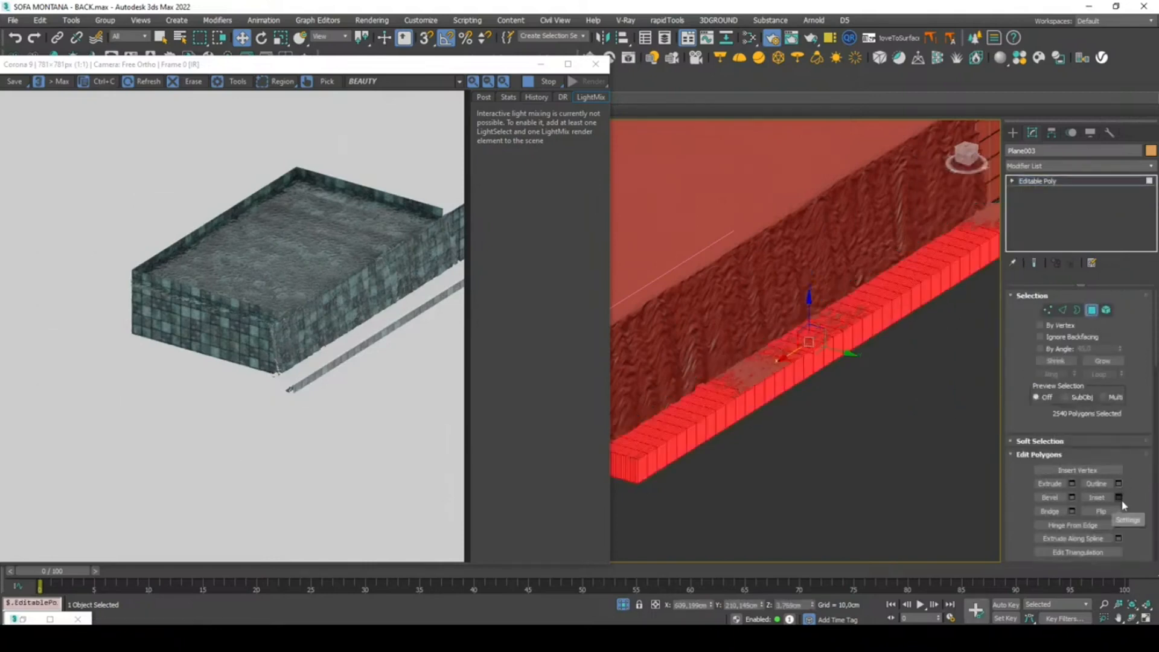
pyautogui.hotkey('ctrl', 'z')
pyautogui.hotkey('ctrl', 'z')
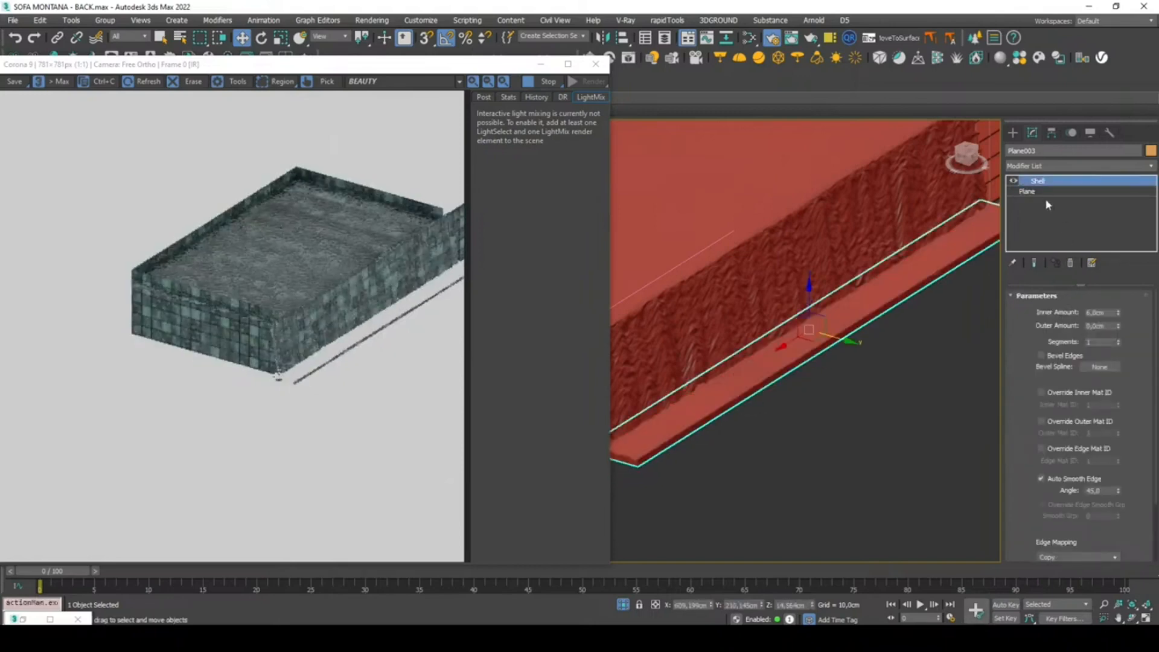
# - Reduce the cloned plane to 1 length and 1 width segment and set its Shell inner amount to about 12 cm
pyautogui.click(1034, 192)
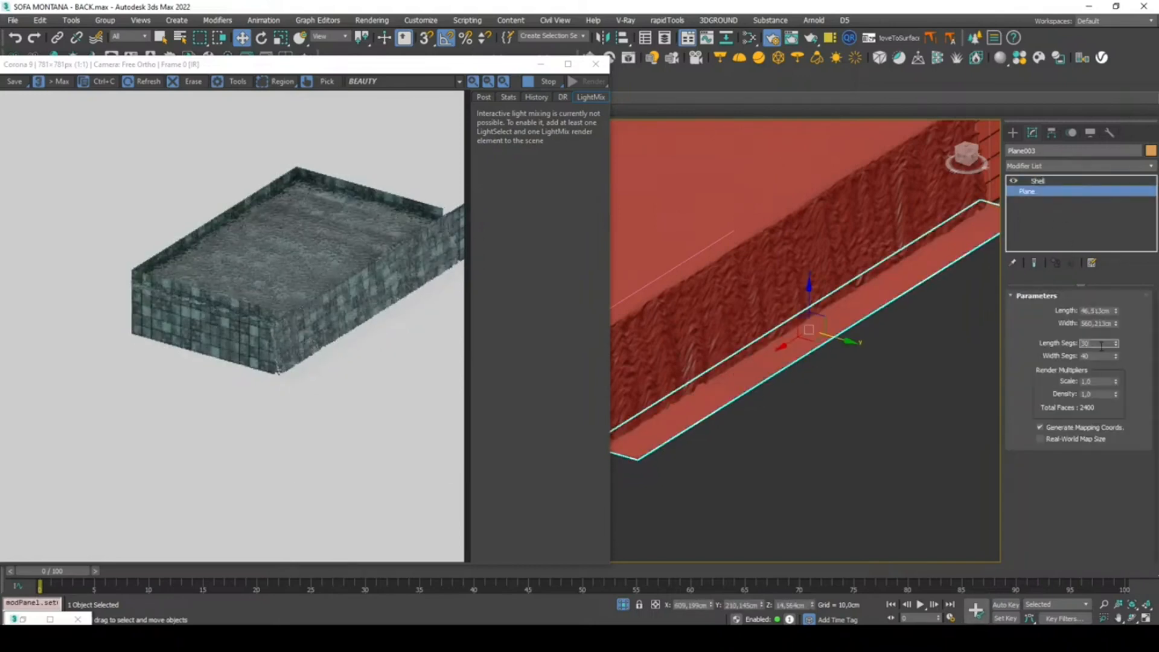
pyautogui.press('Tab')
pyautogui.write('11')
pyautogui.press('Return')
pyautogui.click(1051, 182)
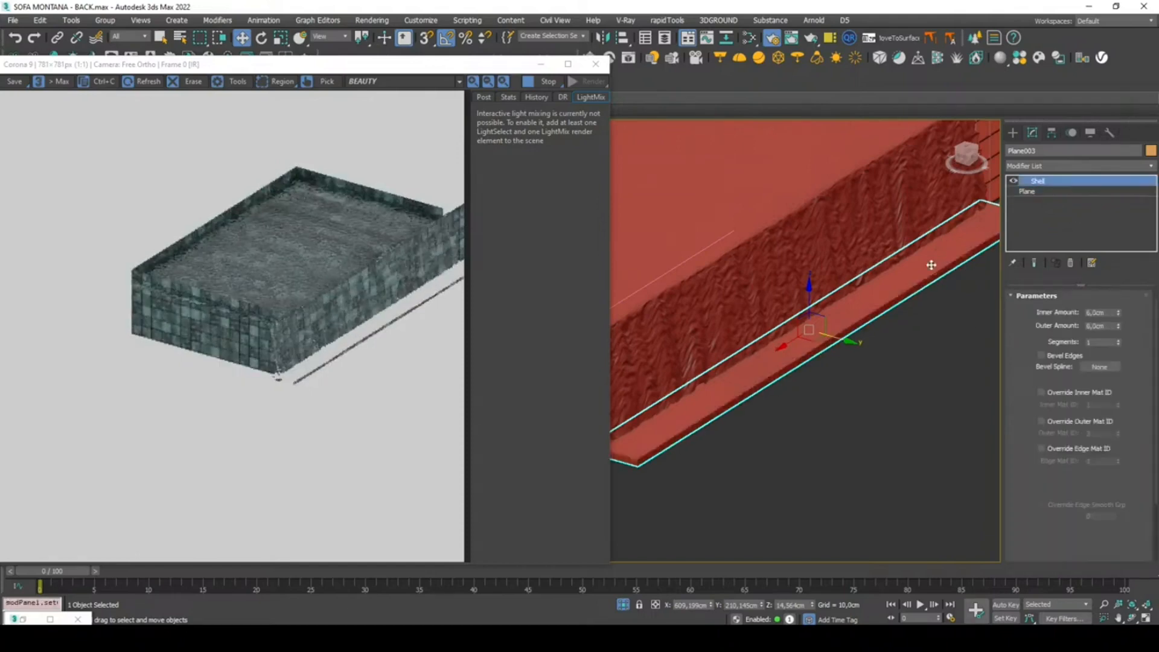
pyautogui.moveTo(1119, 312); pyautogui.dragTo(1119, 278)
pyautogui.click(900, 293)
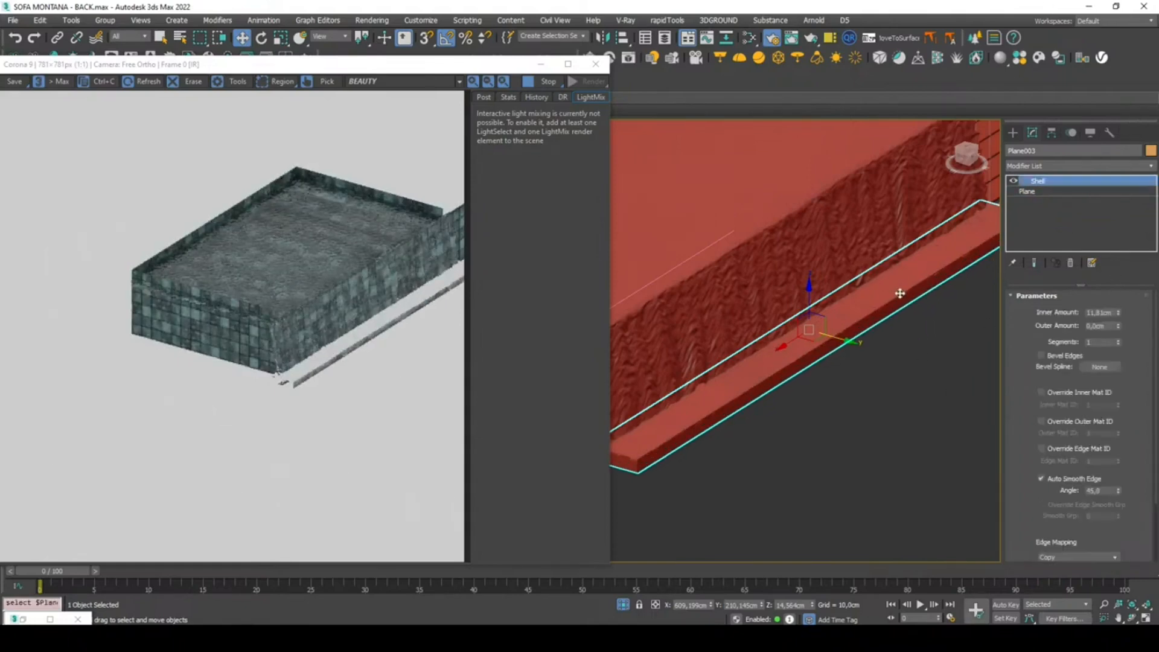
# - Raise the shelled clone about 4 cm along Z and convert it to Editable Poly
pyautogui.moveTo(809, 304); pyautogui.dragTo(799, 296)
pyautogui.rightClick(943, 258)
pyautogui.moveTo(997, 406)
pyautogui.click(1090, 410)
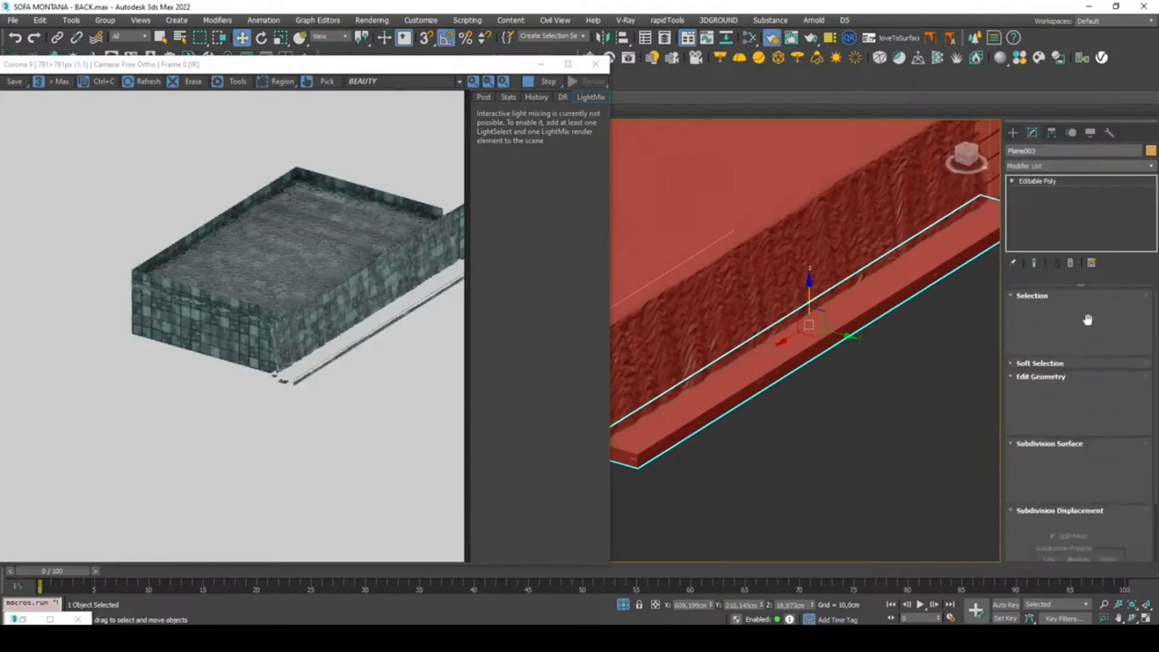
# - Delete the top polygon of the box at the overflow's foot and flip all of its remaining polygons
pyautogui.click(1091, 311)
pyautogui.click(940, 252)
pyautogui.press('Delete')
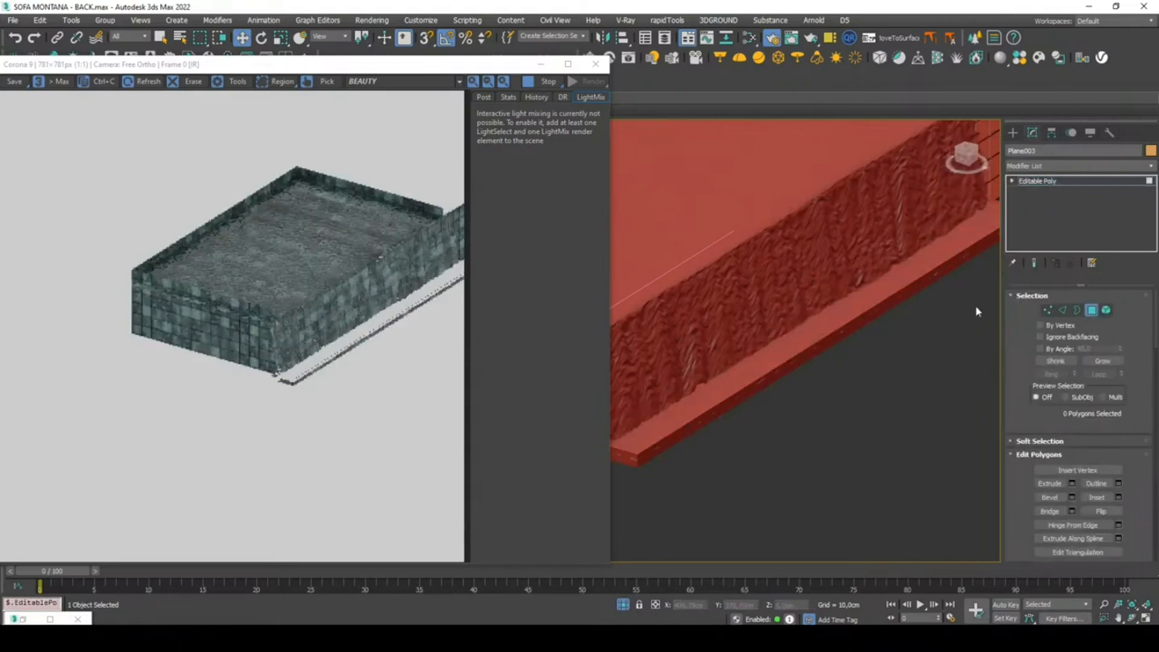
pyautogui.hotkey('ctrl', 'a')
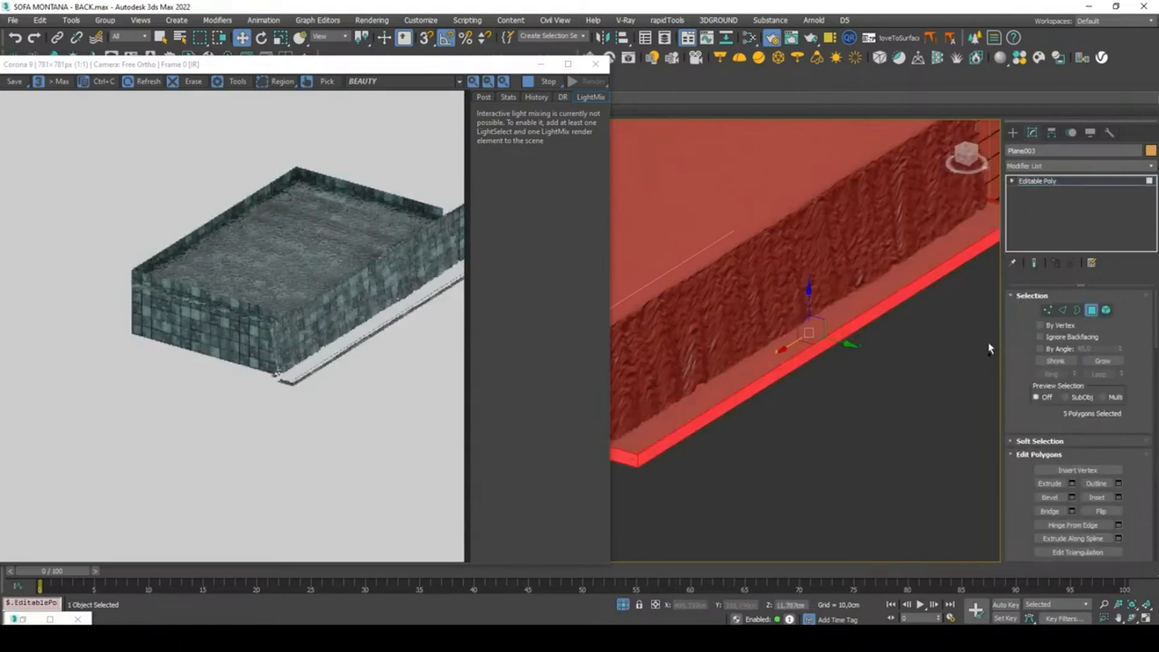
pyautogui.click(1100, 512)
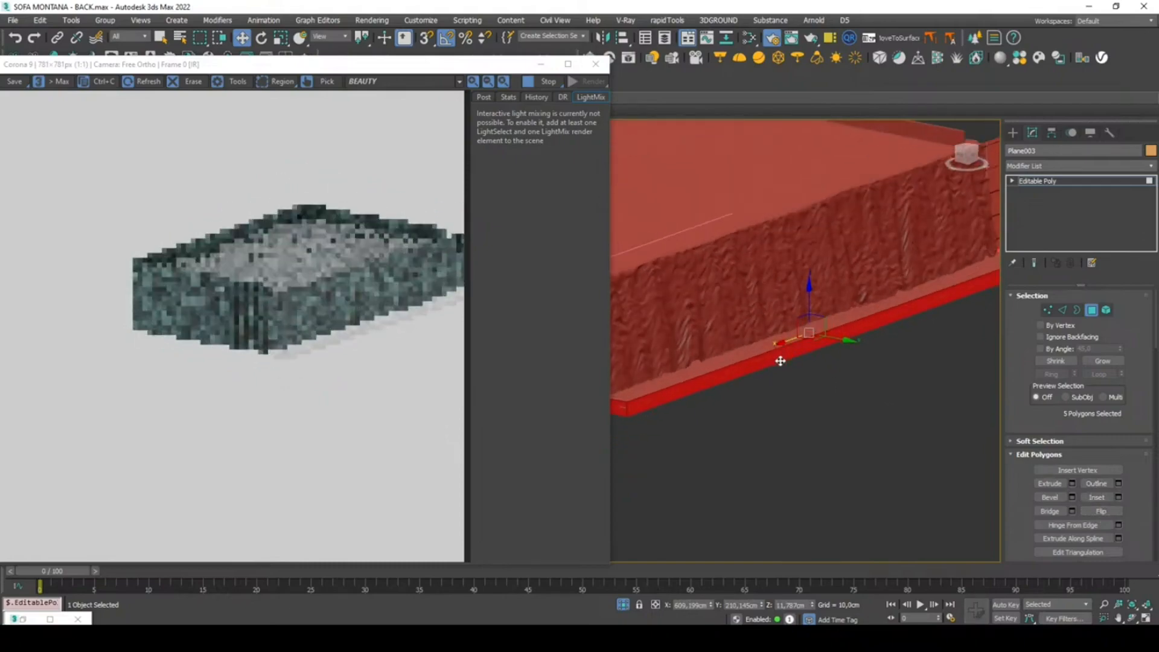